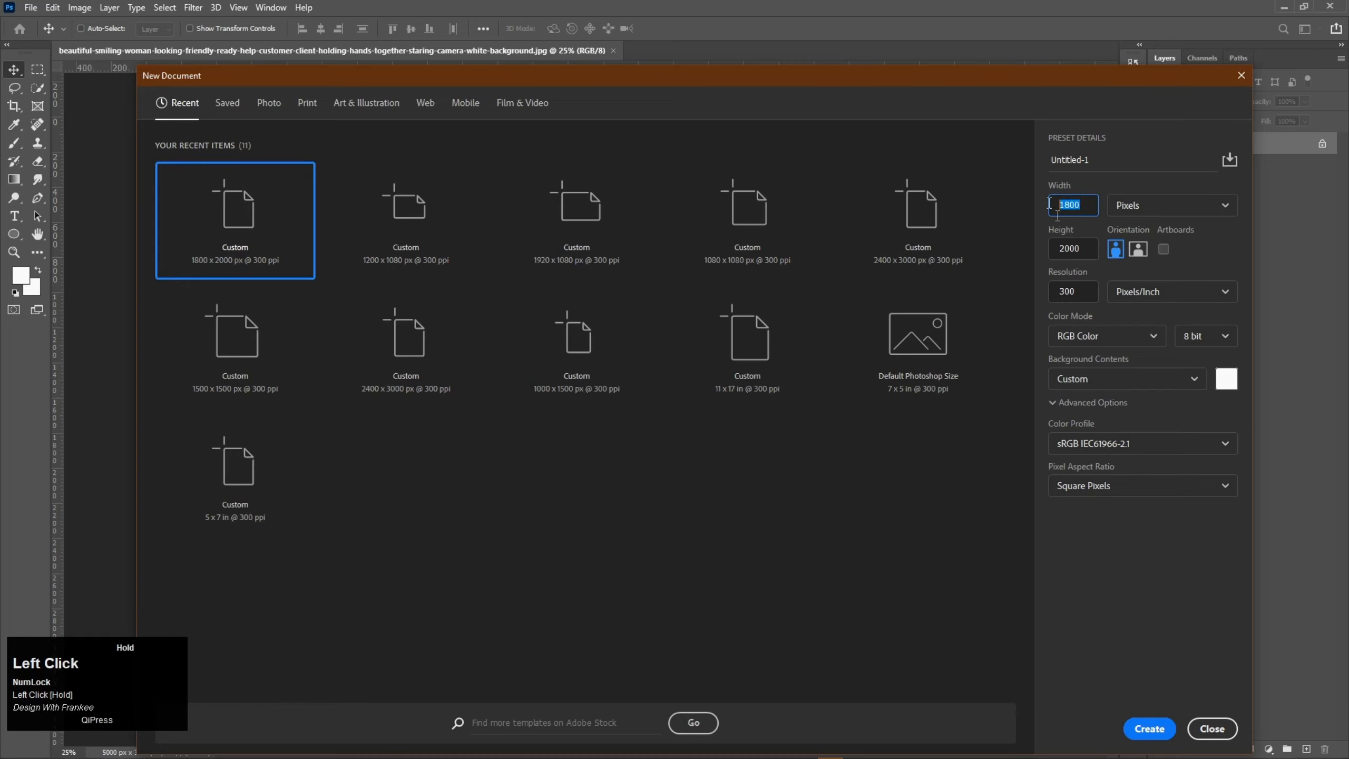
Step: Create a new 1800 x 2000 px document at 300 ppi and fit it to the window
{"action": "left_click", "coordinate": [1092, 286]}
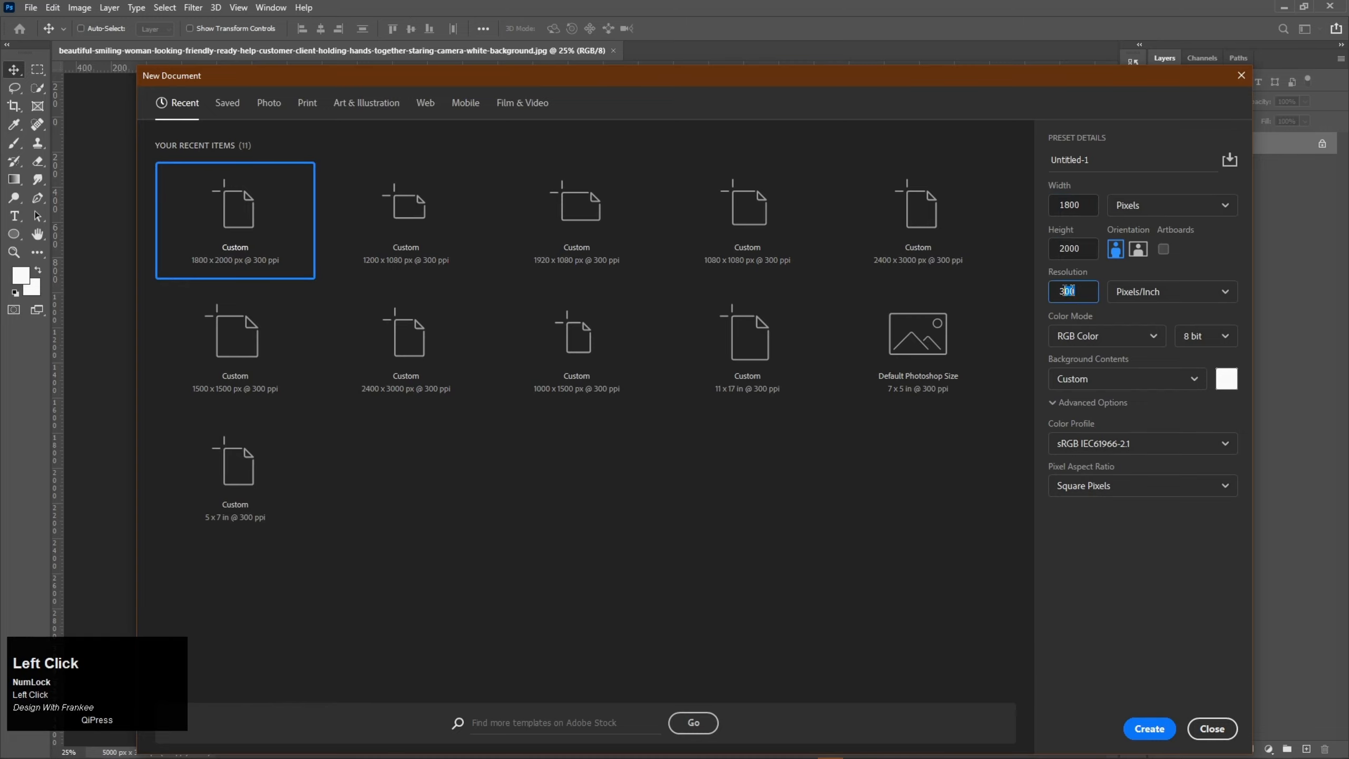
{"action": "left_click", "coordinate": [1143, 722]}
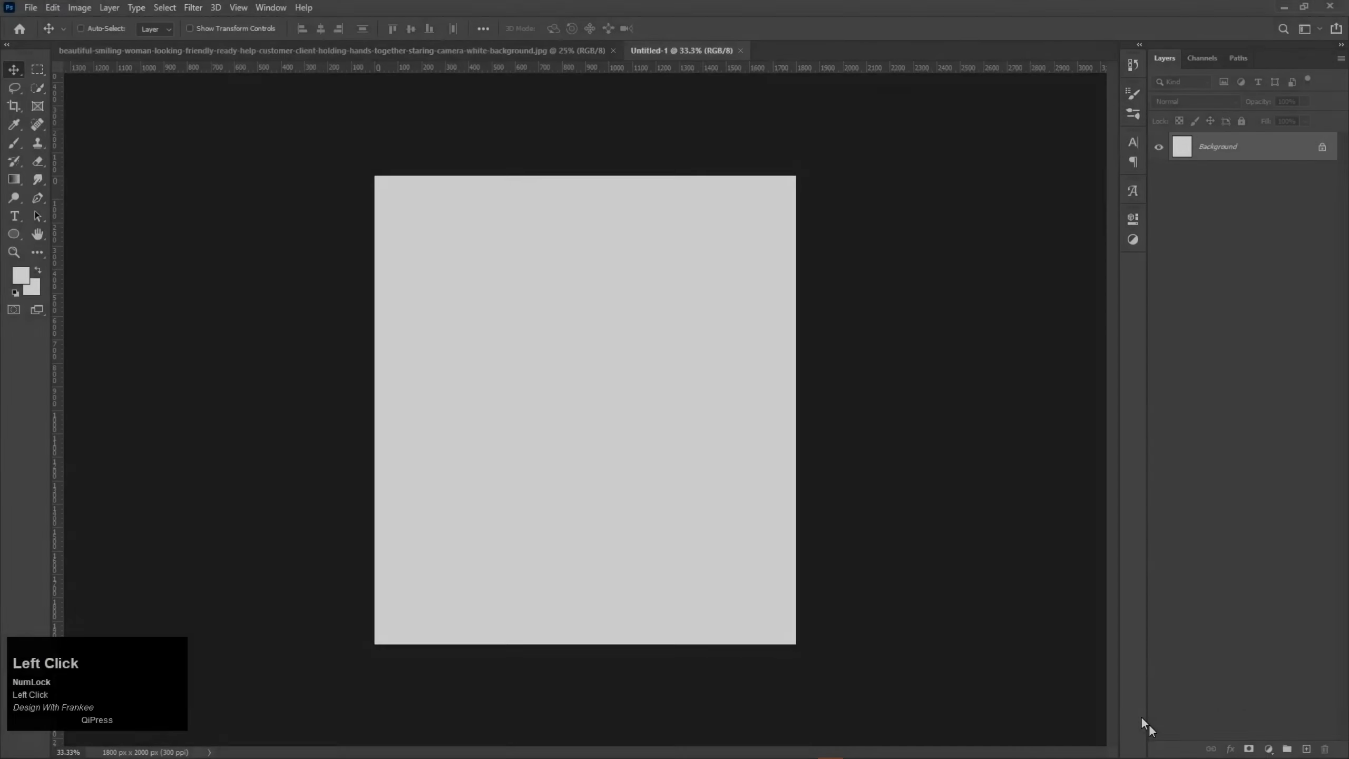
{"action": "key", "text": "ctrl+0"}
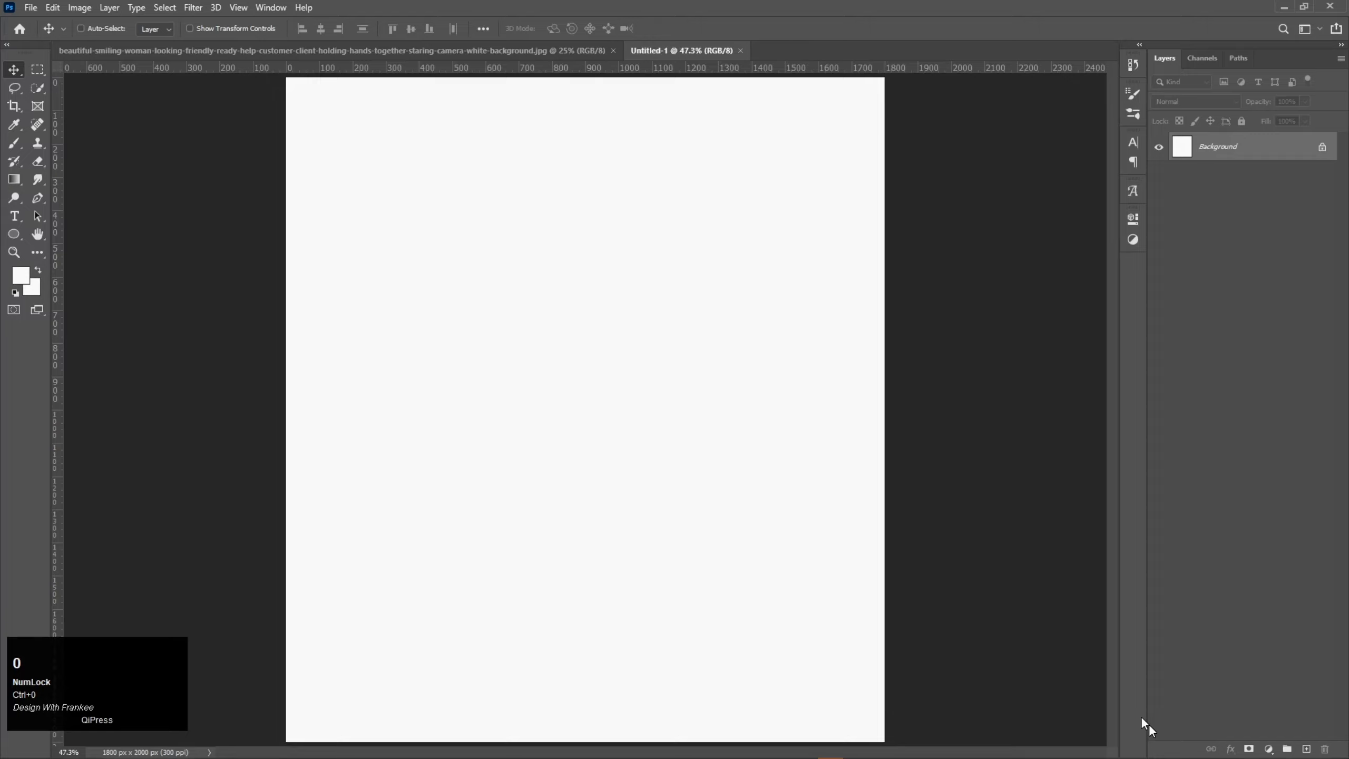
Step: Add a Solid Color fill layer in light gray #dddddd above the background
{"action": "left_click", "coordinate": [1268, 748]}
{"action": "left_click", "coordinate": [1253, 500]}
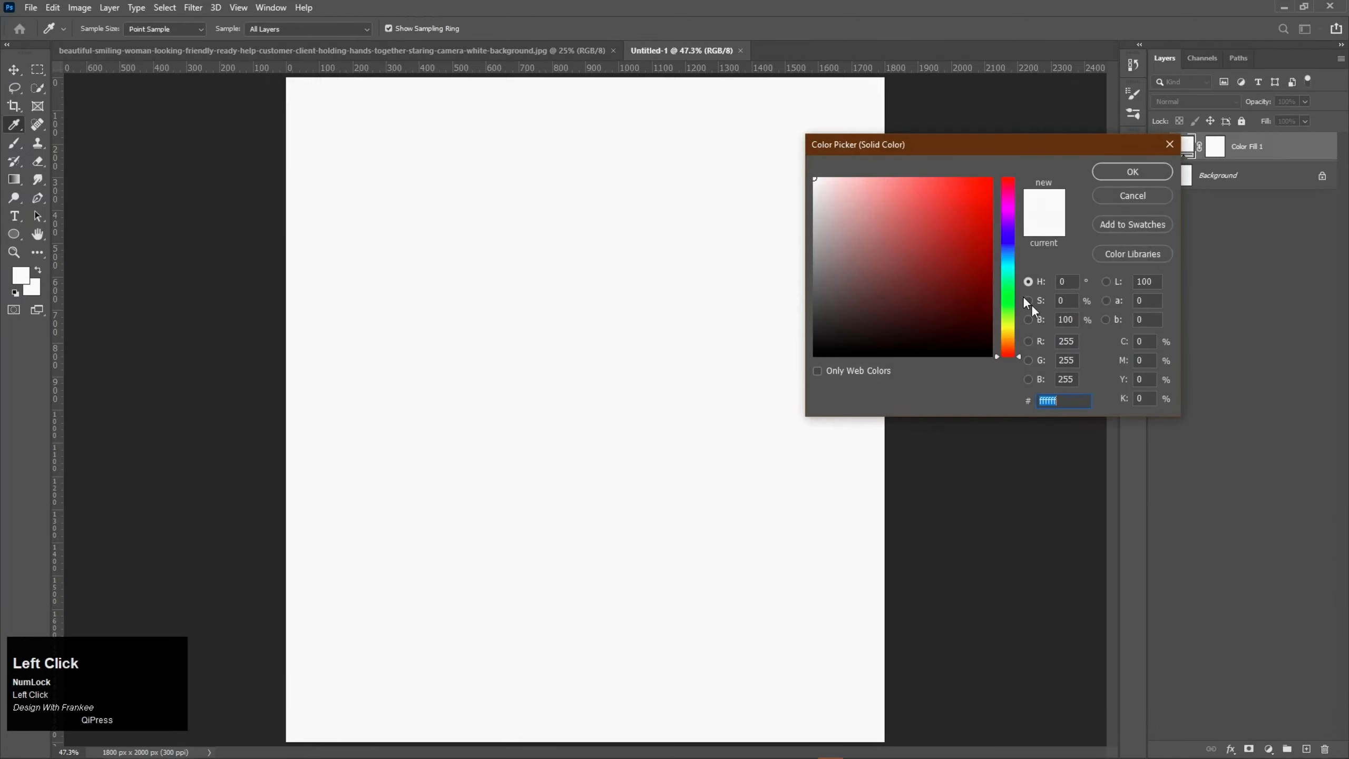
{"action": "left_click", "coordinate": [823, 202]}
{"action": "left_click_drag", "start_coordinate": [823, 201], "coordinate": [806, 201]}
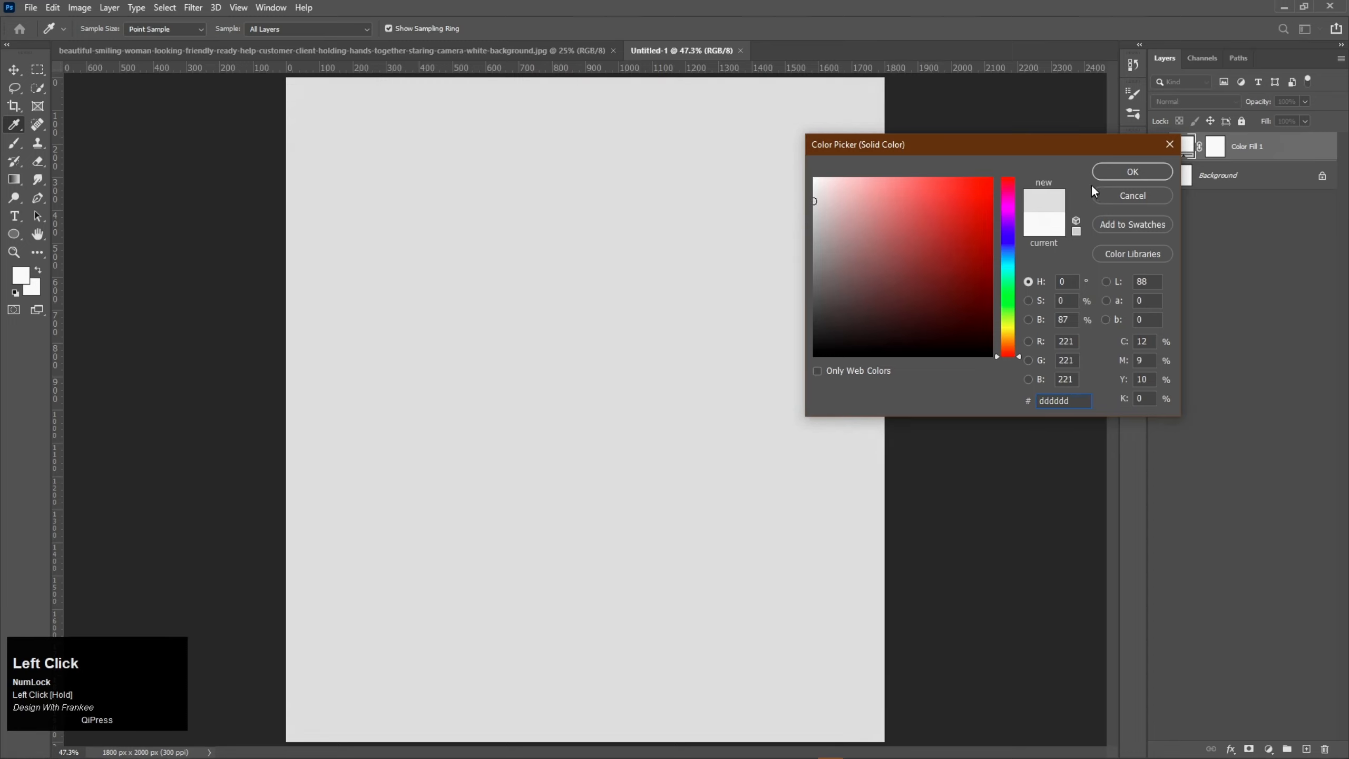
{"action": "left_click", "coordinate": [1108, 172]}
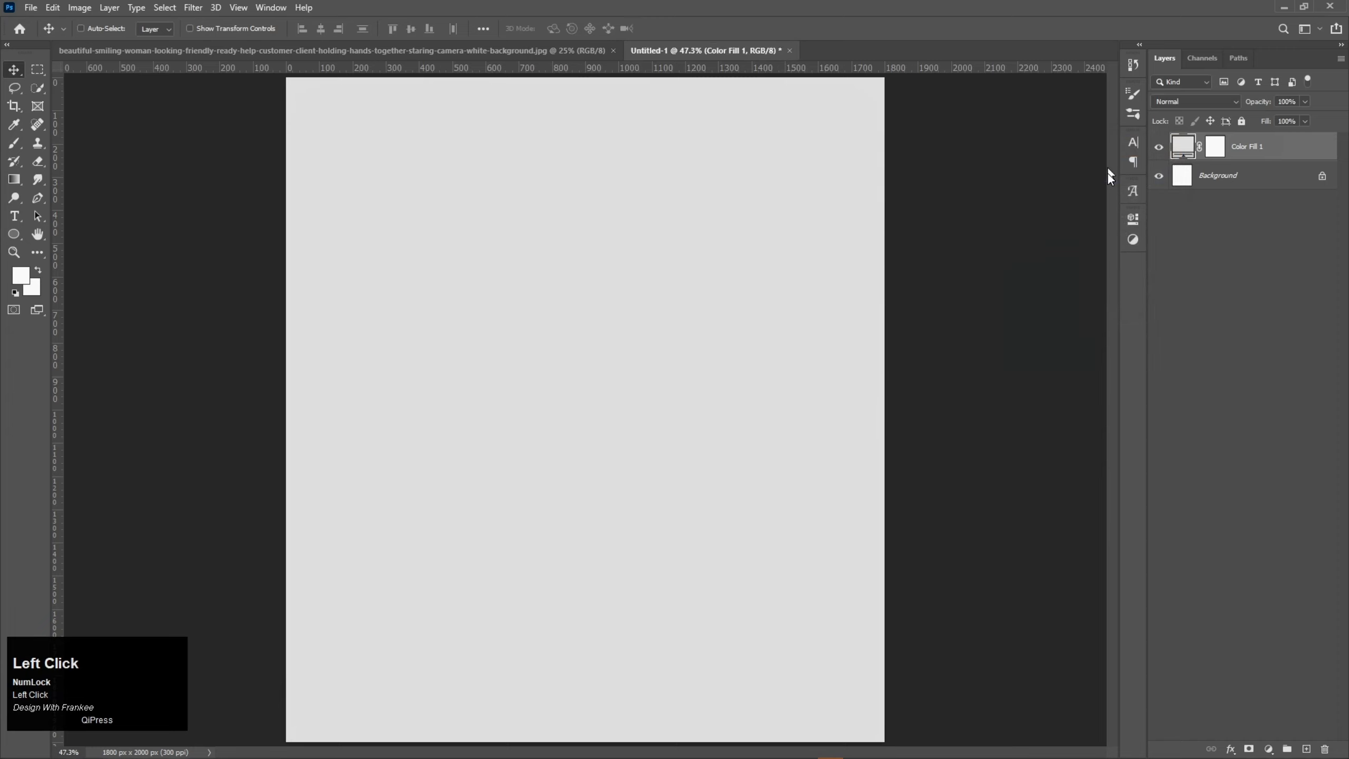
Step: Convert the gray fill to a smart object and apply Add Noise at 4% with Uniform distribution
{"action": "left_click", "coordinate": [191, 8]}
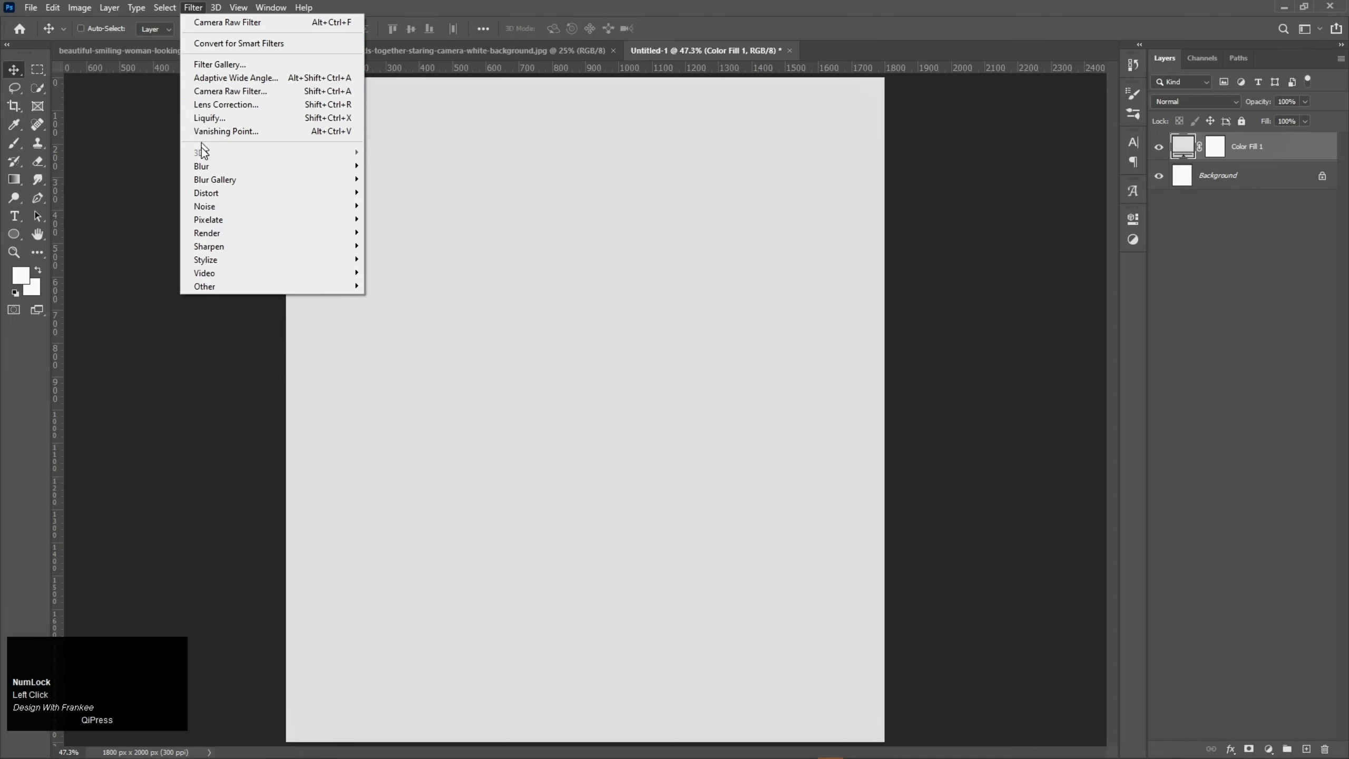
{"action": "left_click", "coordinate": [212, 207]}
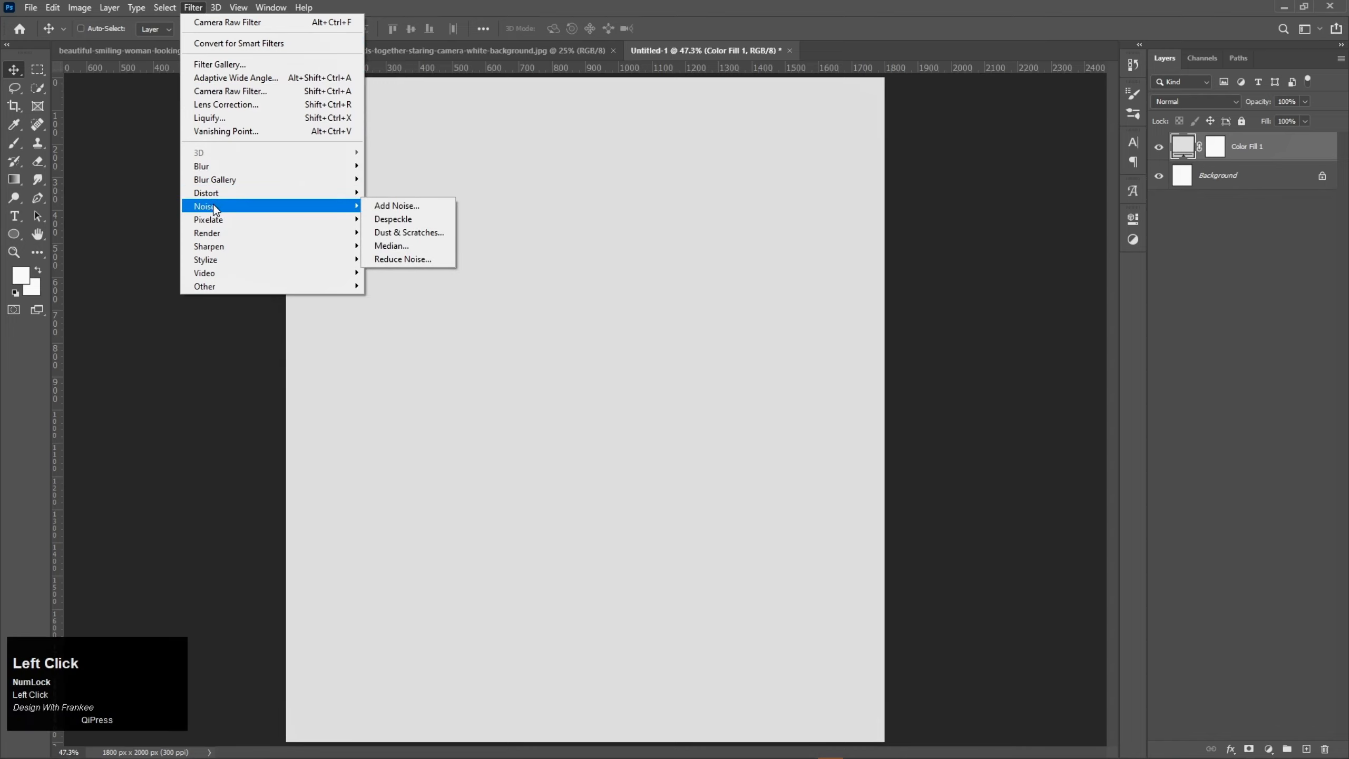
{"action": "left_click", "coordinate": [404, 208]}
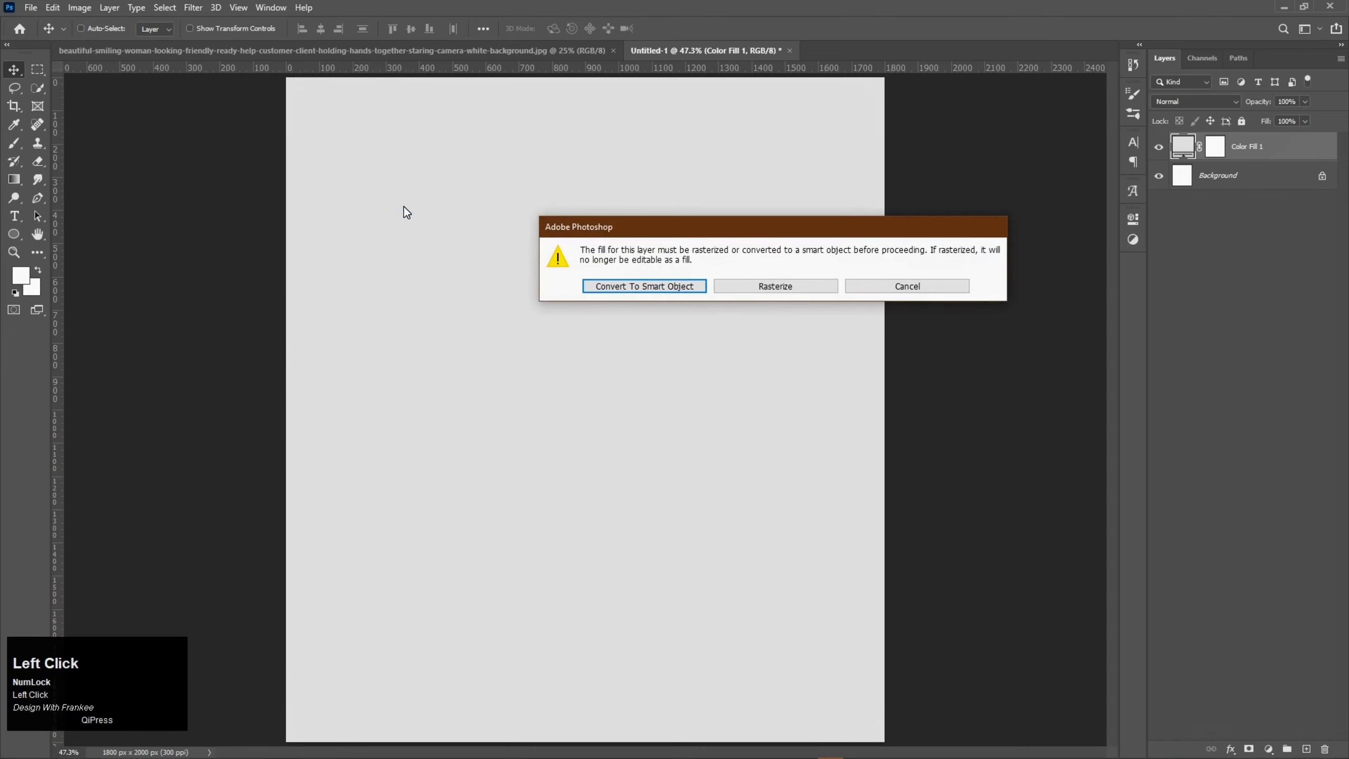
{"action": "left_click", "coordinate": [602, 287]}
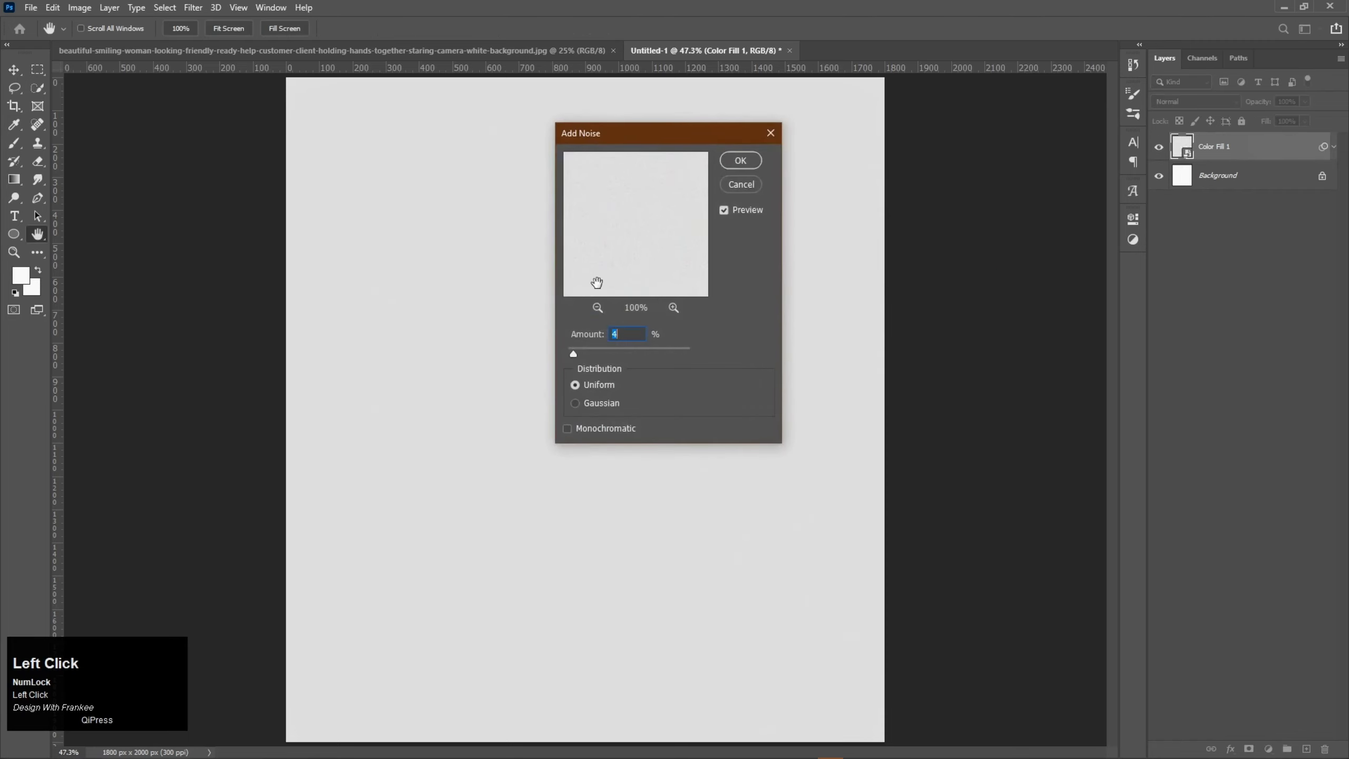
{"action": "left_click_drag", "start_coordinate": [619, 335], "coordinate": [596, 335]}
{"action": "type", "text": "4"}
{"action": "left_click", "coordinate": [732, 163]}
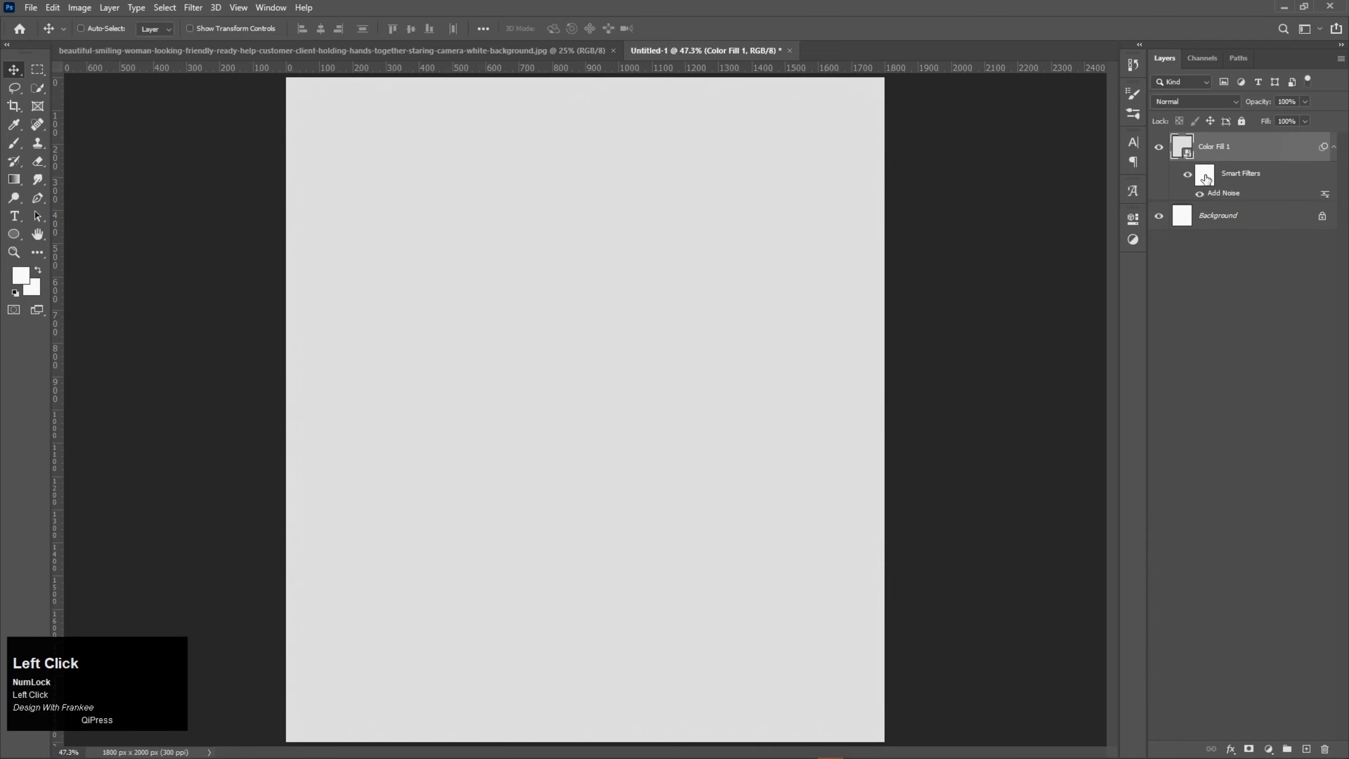
{"action": "left_click", "coordinate": [1332, 148]}
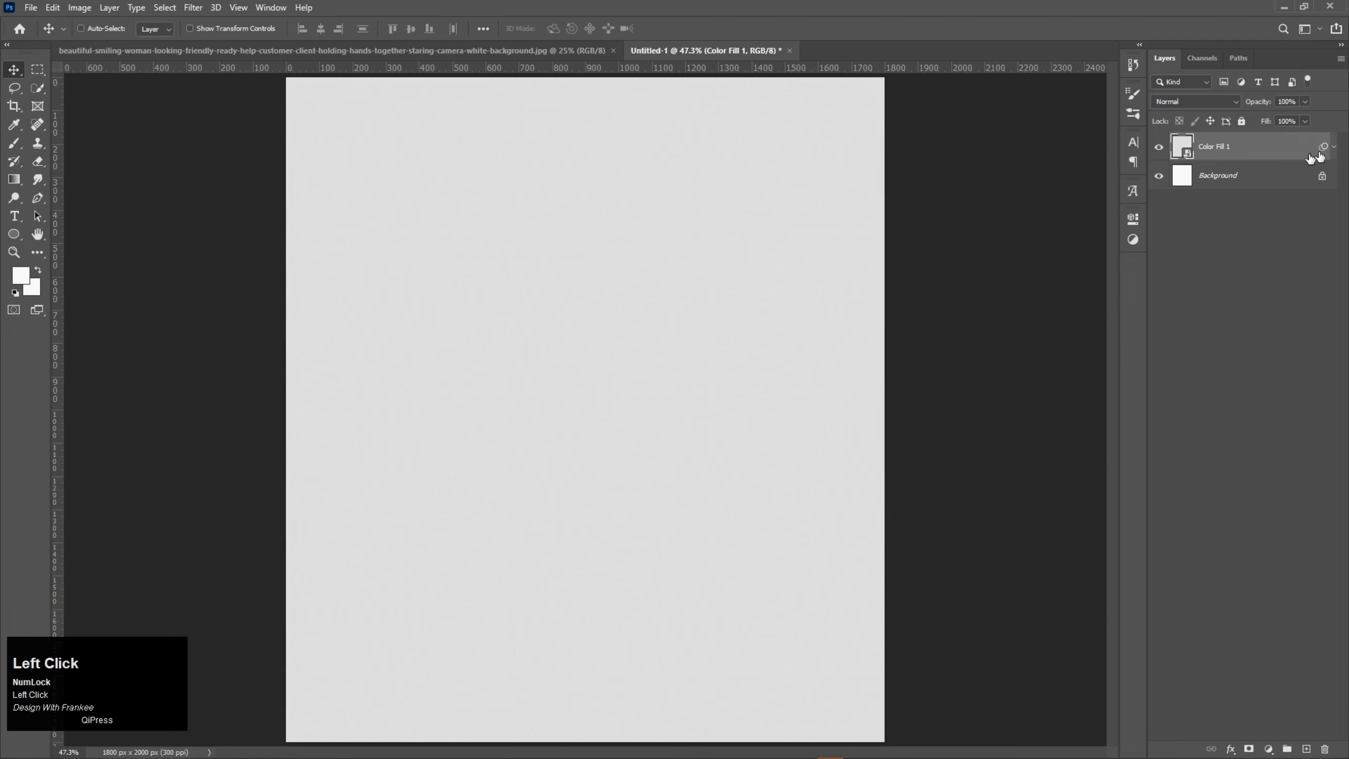
Step: In the smiling woman photo, select the subject automatically and mask out the background
{"action": "left_click", "coordinate": [526, 51]}
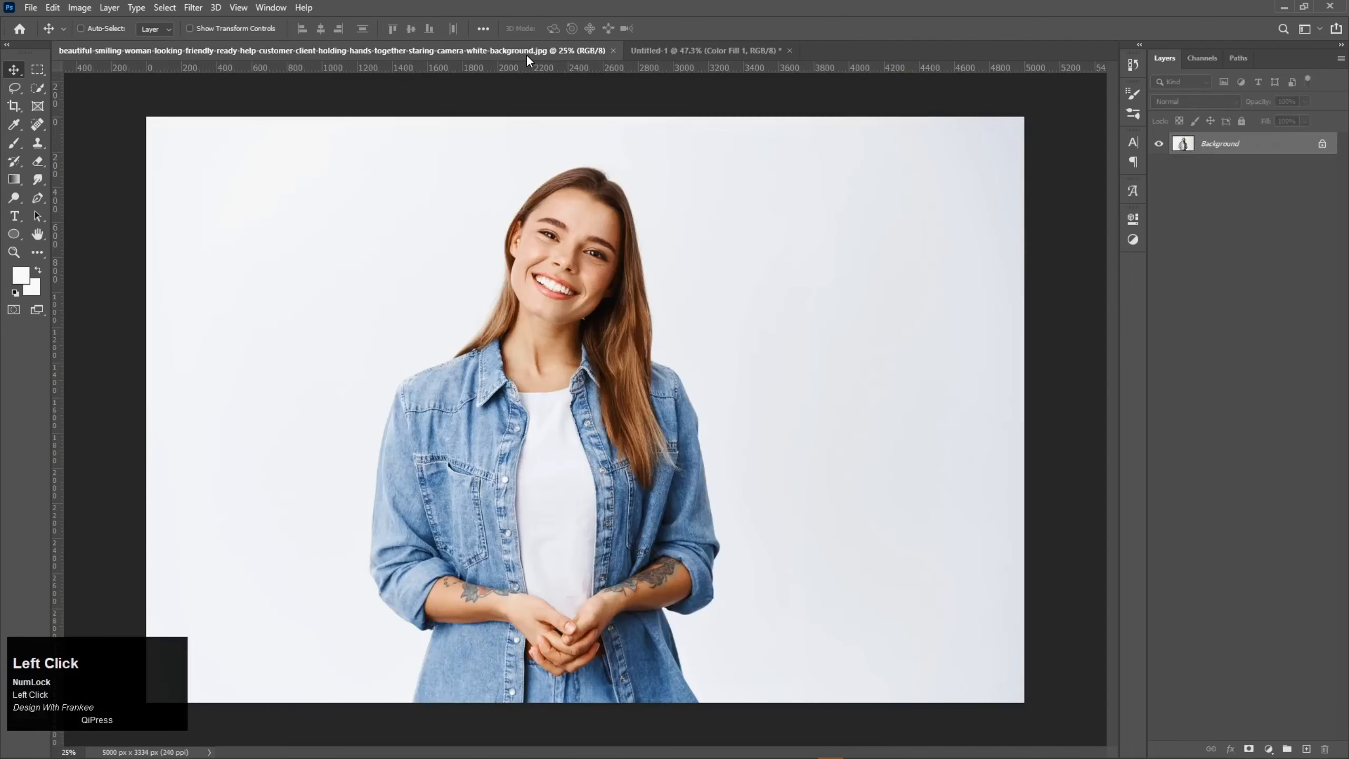
{"action": "left_click", "coordinate": [38, 85]}
{"action": "left_click", "coordinate": [407, 32]}
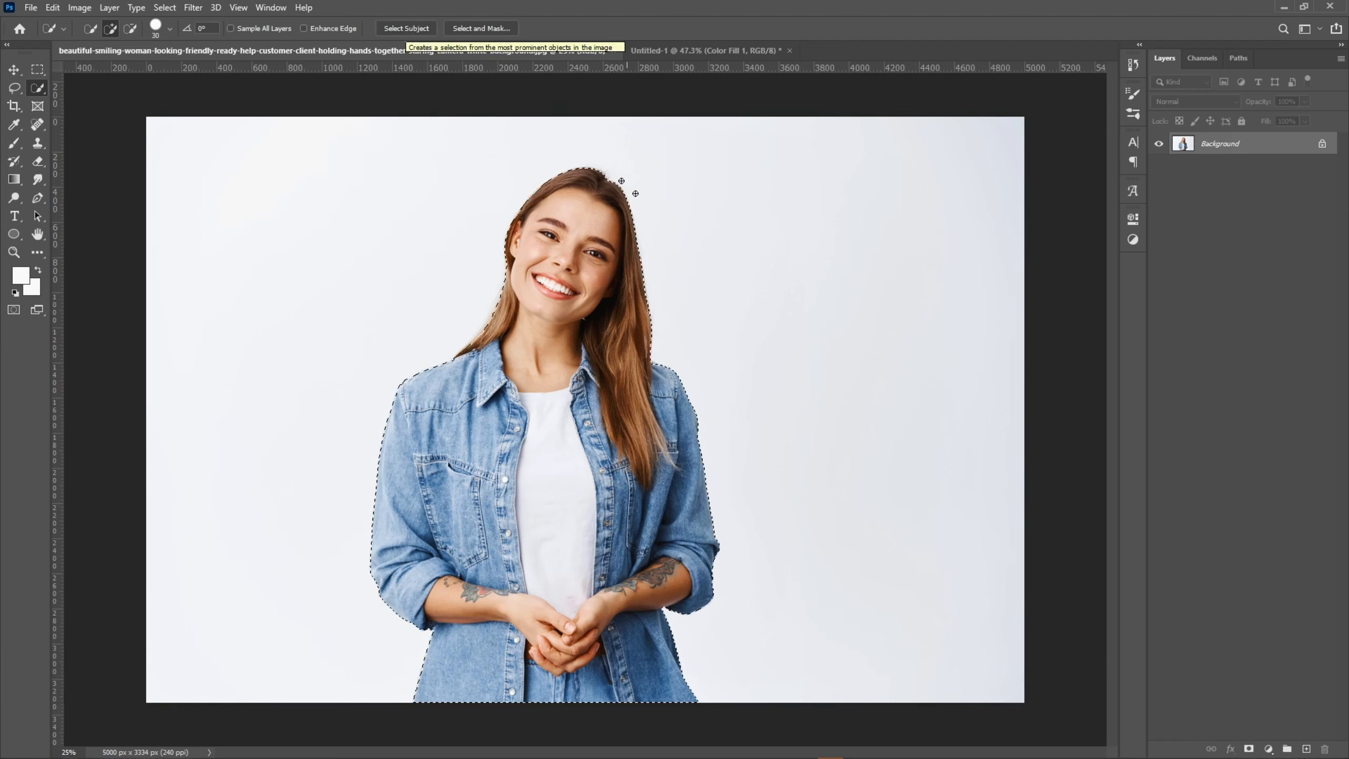
{"action": "left_click", "coordinate": [1248, 748]}
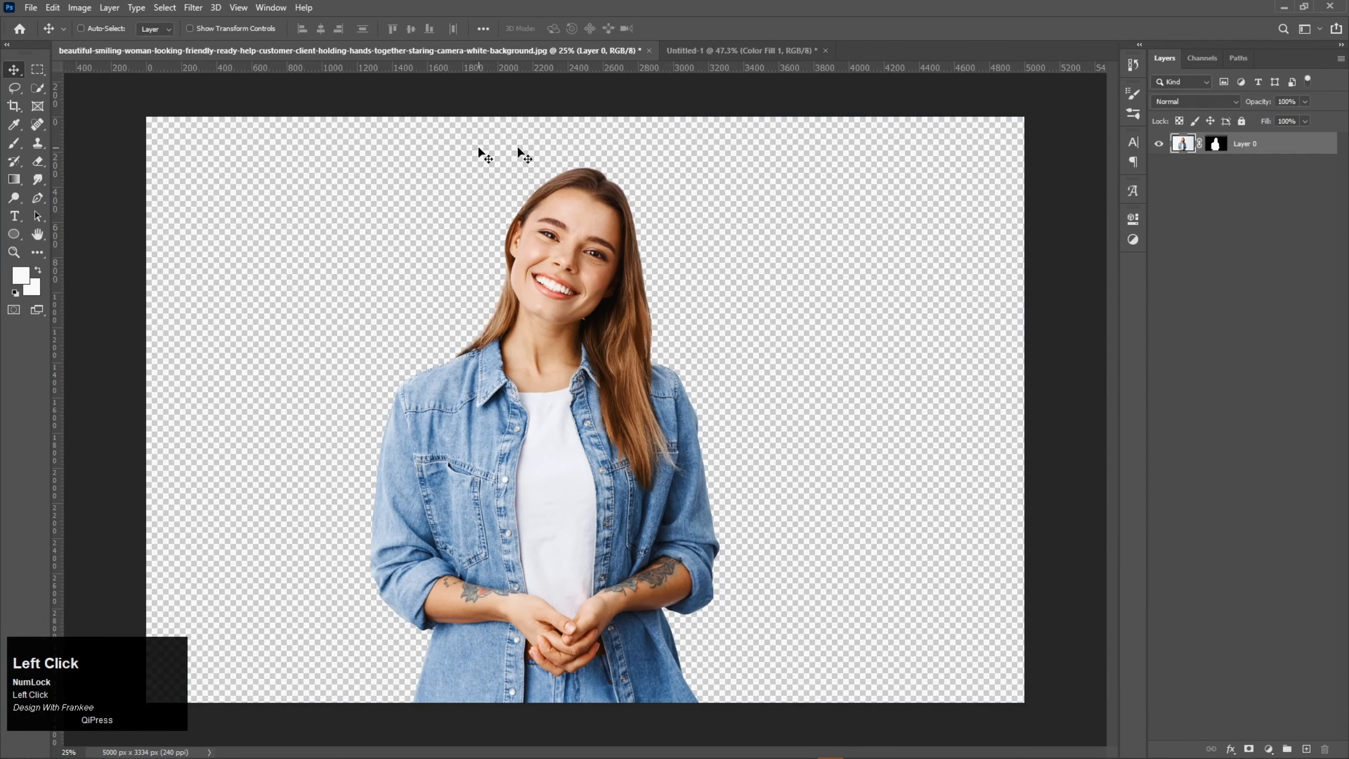
Step: Apply Camera Raw Filter to the woman: exposure +0.15, contrast +21, highlights -7, shadows -10, whites +15, blacks -5, texture +9, clarity +30, saturation -100
{"action": "left_click", "coordinate": [199, 7]}
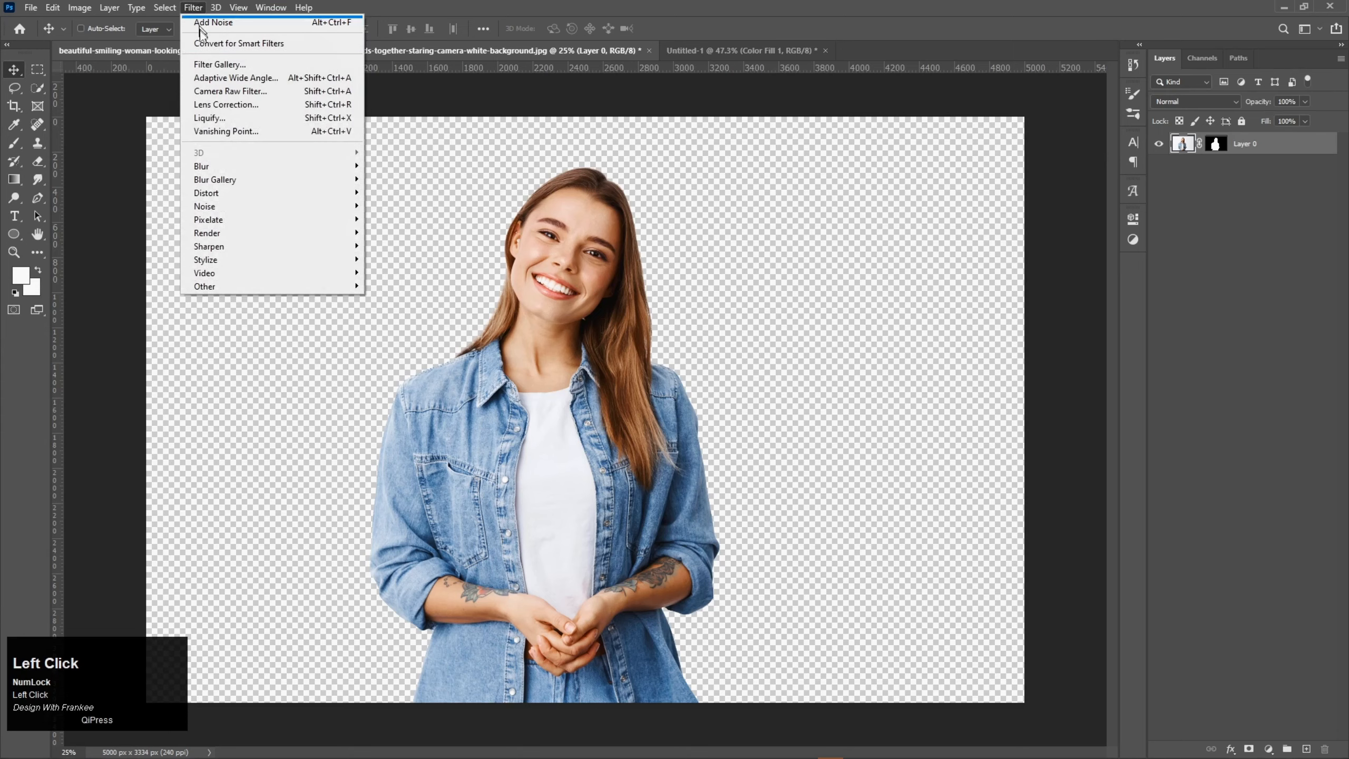
{"action": "left_click", "coordinate": [213, 90]}
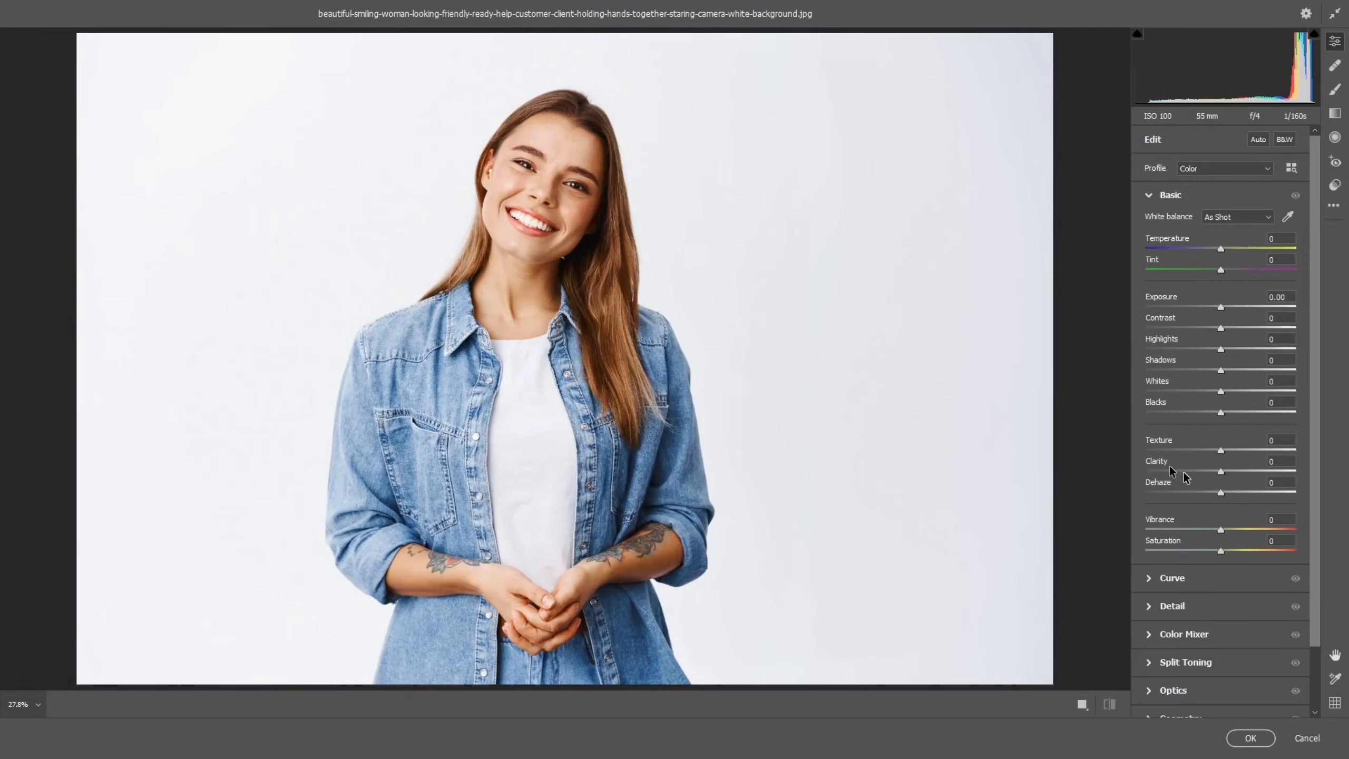
{"action": "left_click_drag", "start_coordinate": [1219, 550], "coordinate": [1084, 546]}
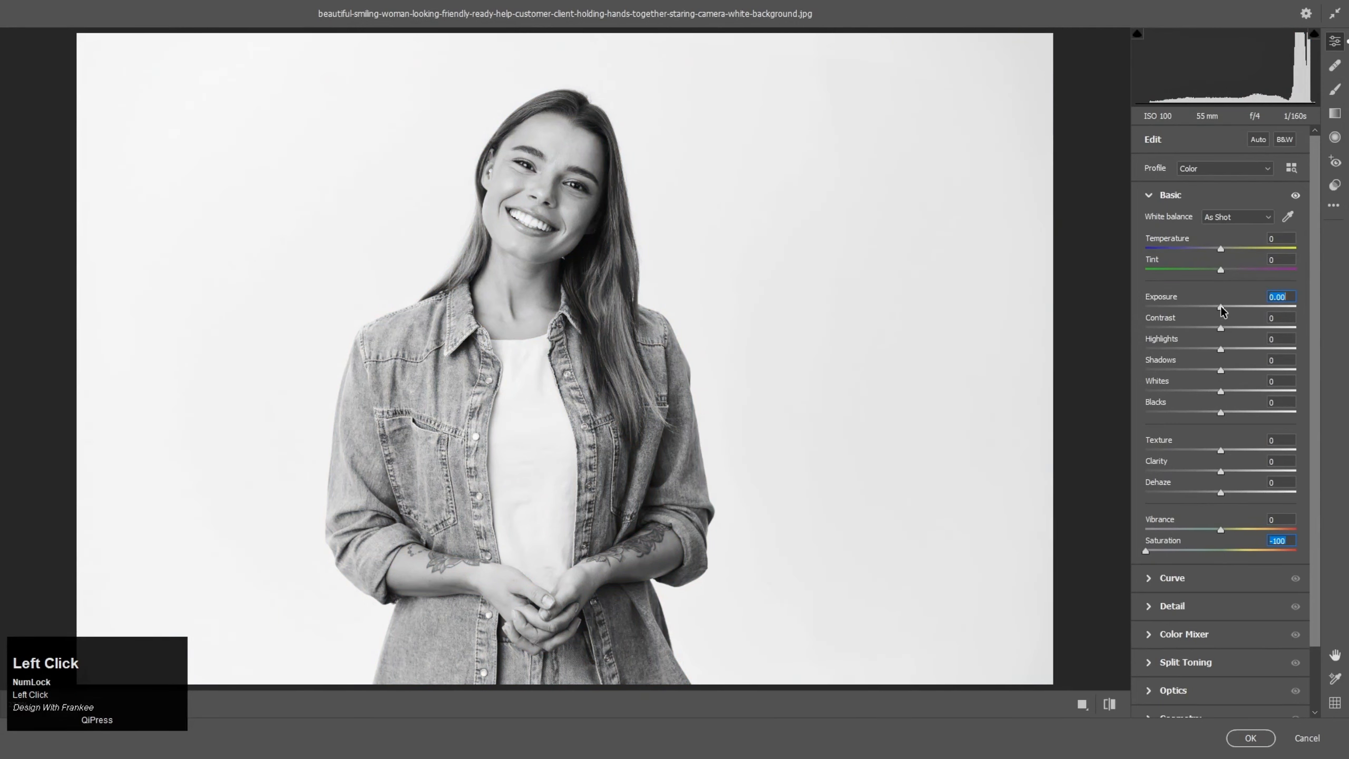
{"action": "left_click_drag", "start_coordinate": [1220, 306], "coordinate": [1218, 418]}
{"action": "mouse_move", "coordinate": [1219, 470]}
{"action": "left_mouse_down"}
{"action": "mouse_move", "coordinate": [1226, 451]}
{"action": "mouse_move", "coordinate": [1241, 470]}
{"action": "left_mouse_up"}
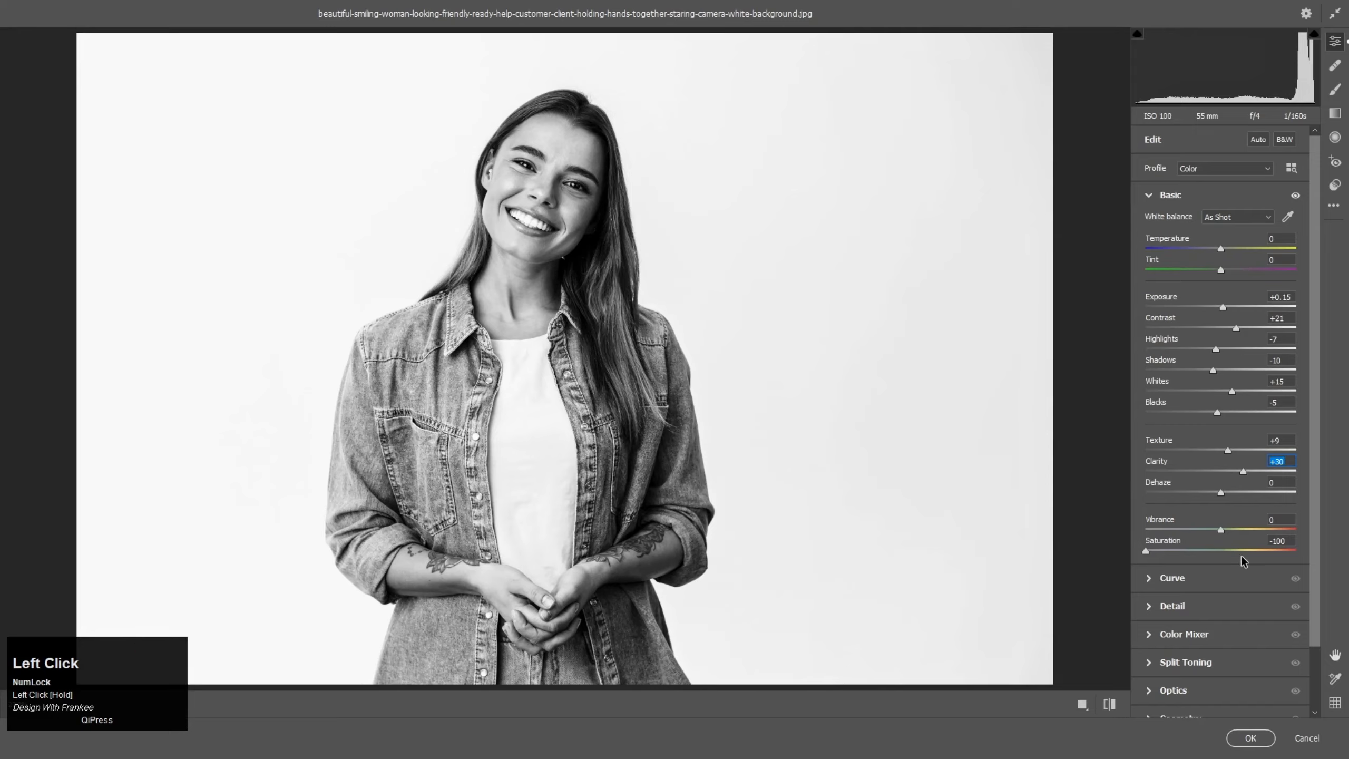
{"action": "left_click", "coordinate": [1250, 739]}
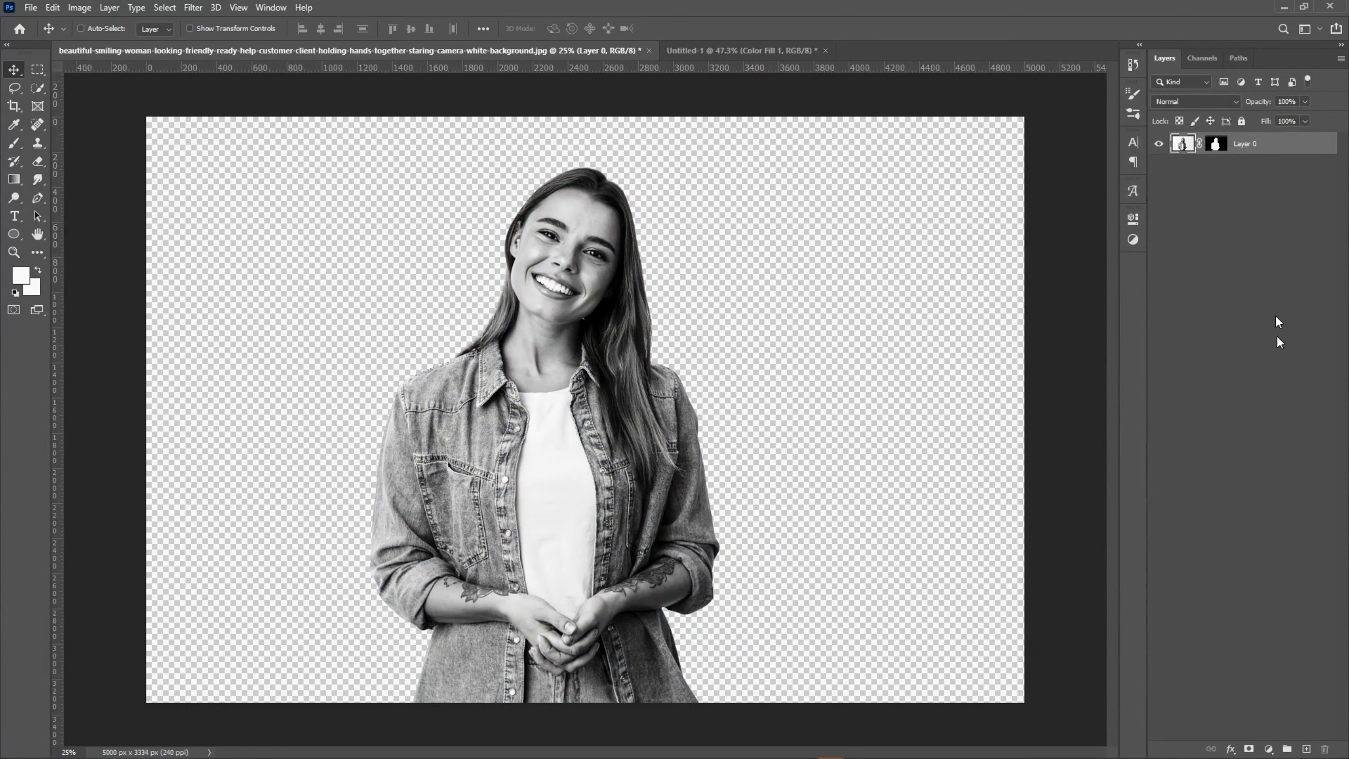
Step: Add a Solid Color fill layer in magenta #e400ff above the masked woman
{"action": "left_click", "coordinate": [1269, 749]}
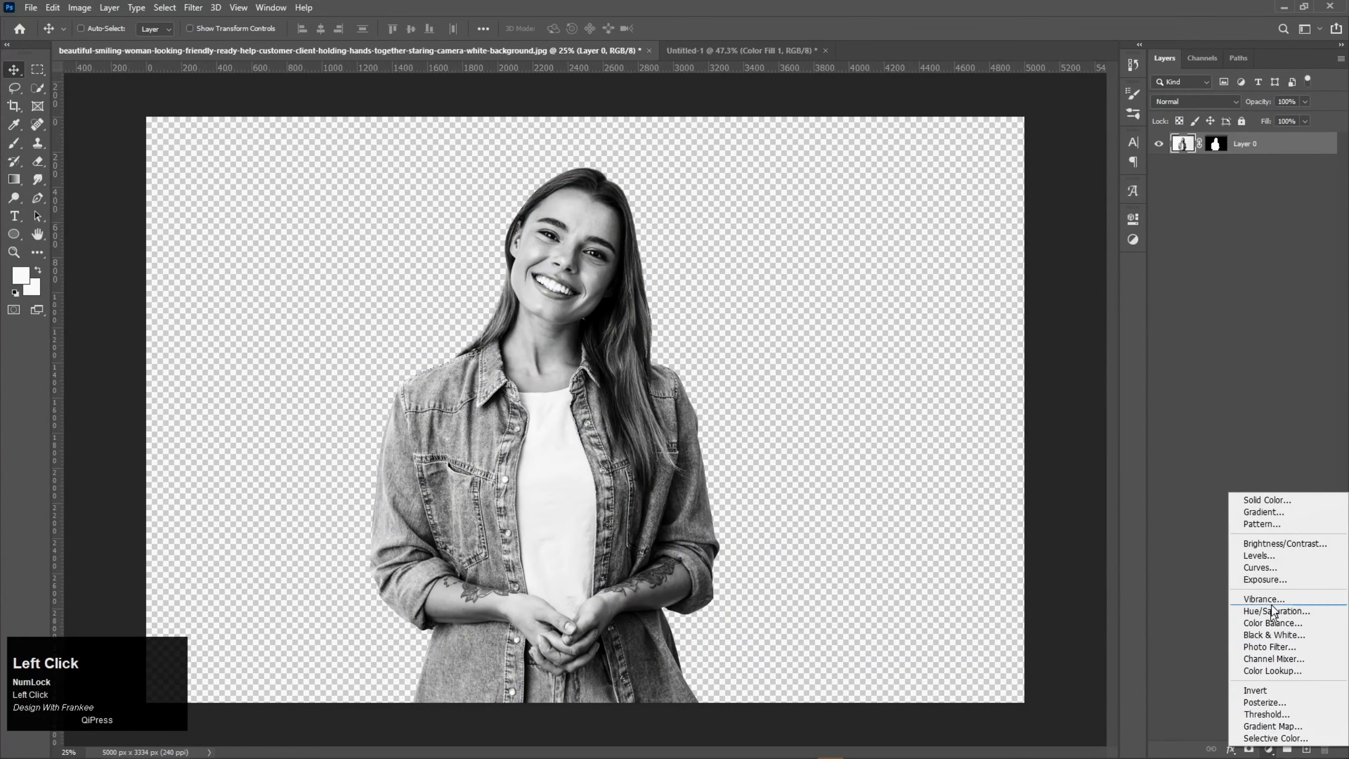
{"action": "left_click", "coordinate": [1278, 501]}
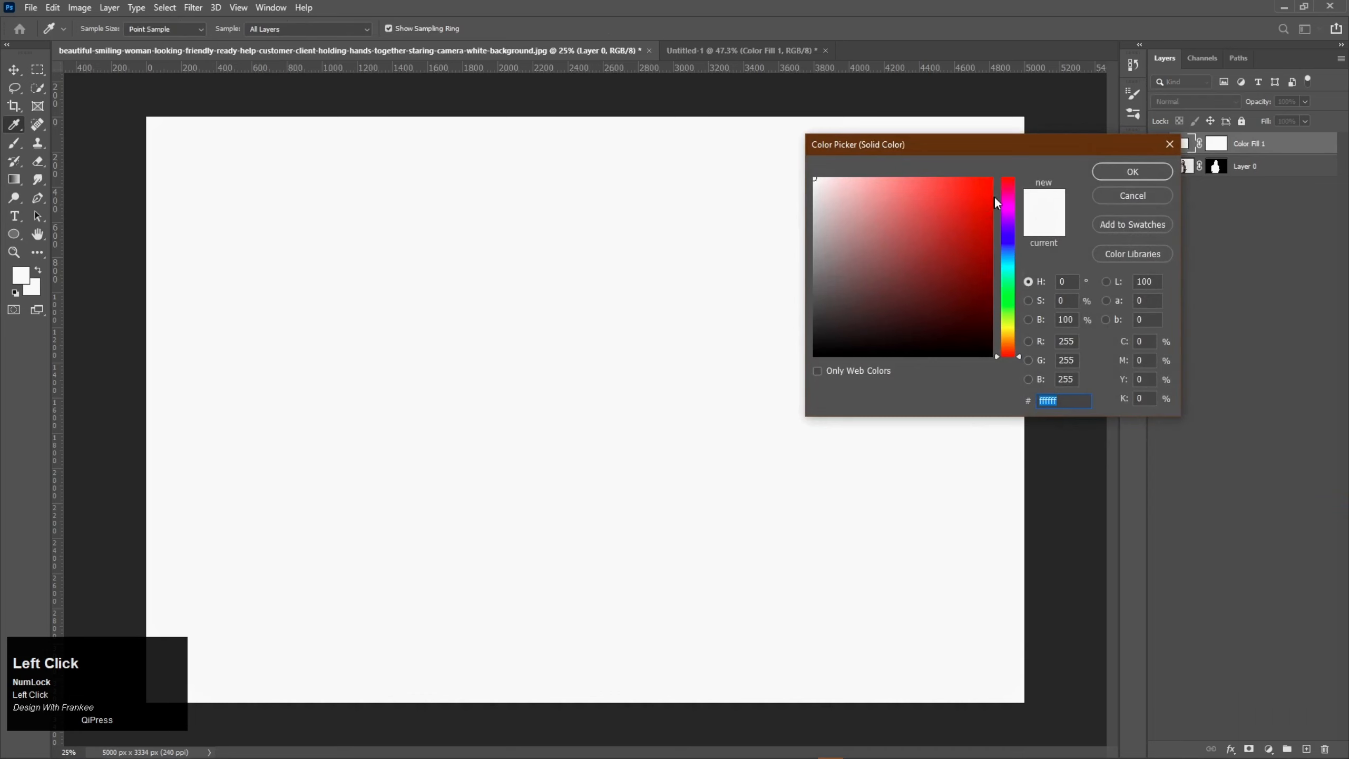
{"action": "left_click", "coordinate": [1010, 213]}
{"action": "left_click", "coordinate": [987, 171]}
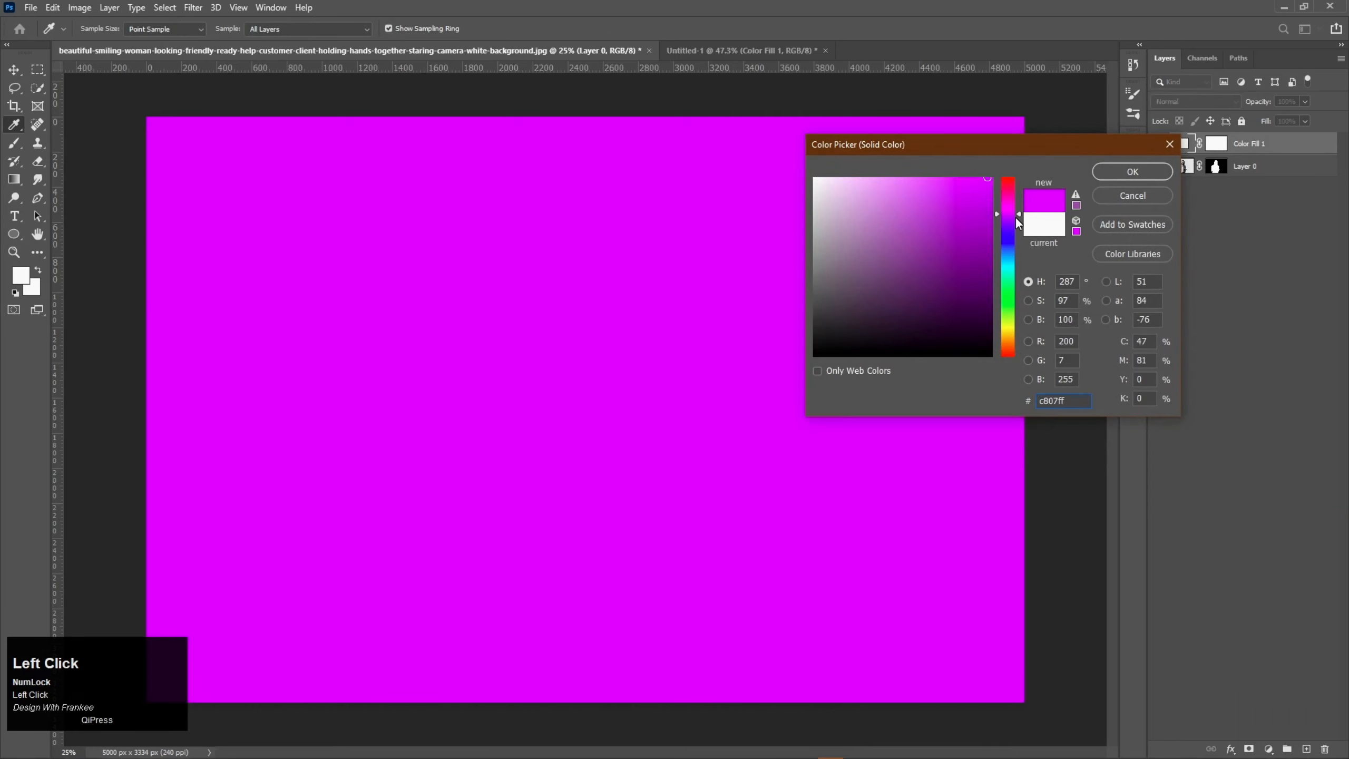
{"action": "left_click_drag", "start_coordinate": [1017, 215], "coordinate": [1018, 211]}
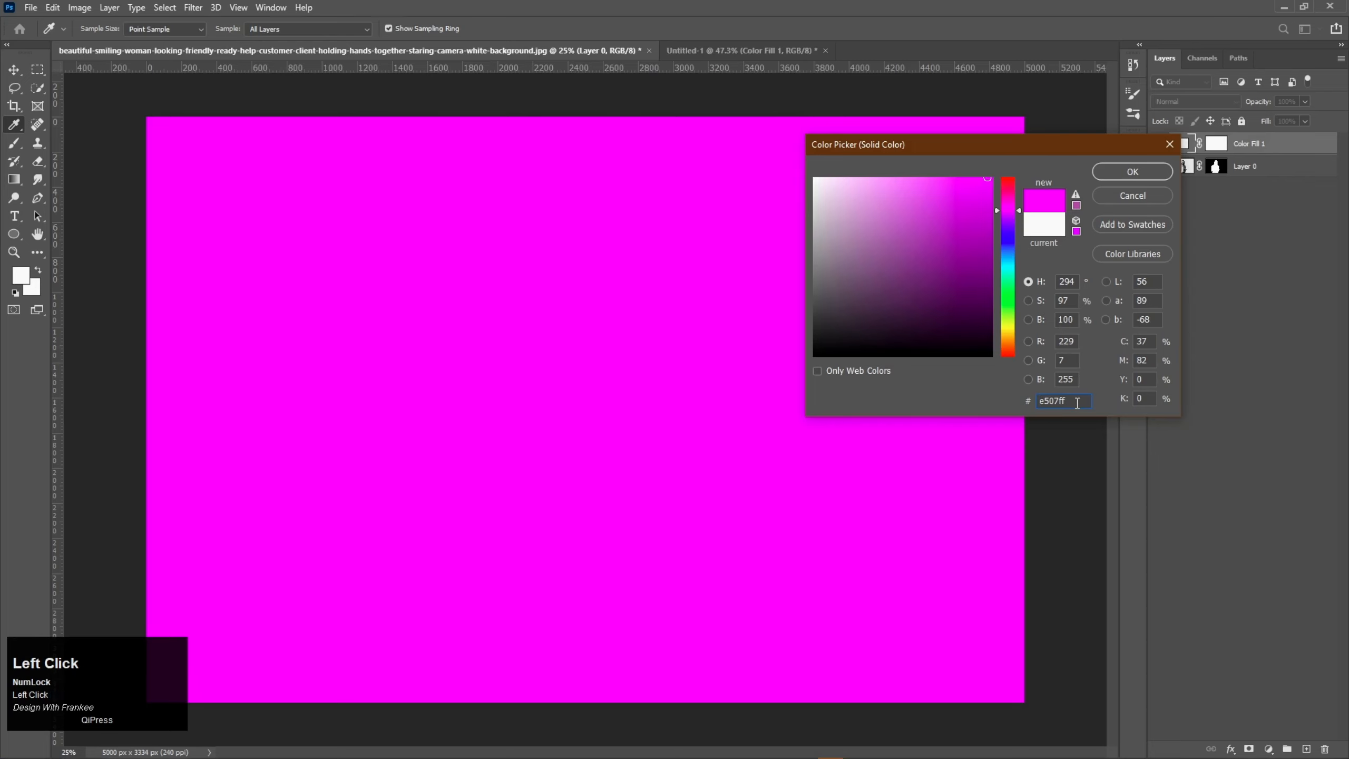
{"action": "key", "text": "ctrl+a"}
{"action": "type", "text": "ba00ff"}
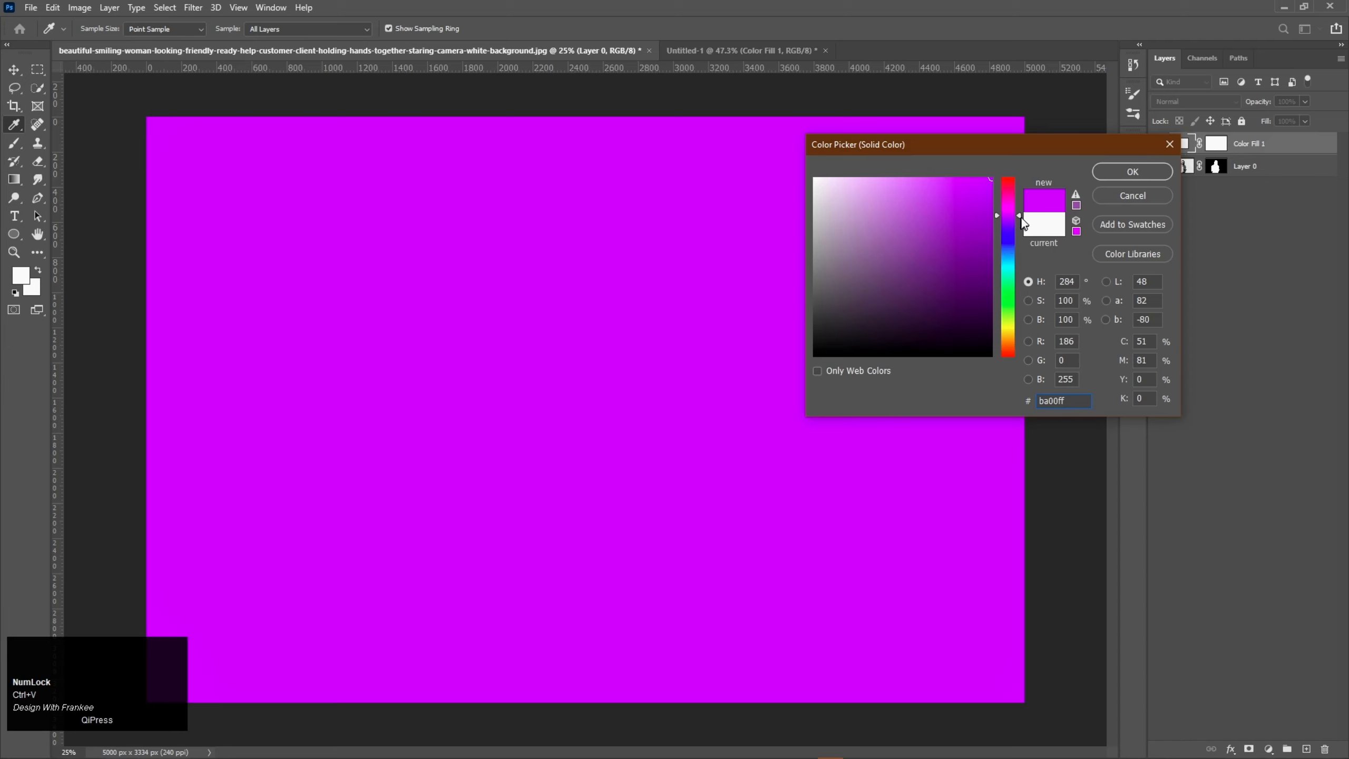
{"action": "left_click_drag", "start_coordinate": [1020, 216], "coordinate": [1020, 211]}
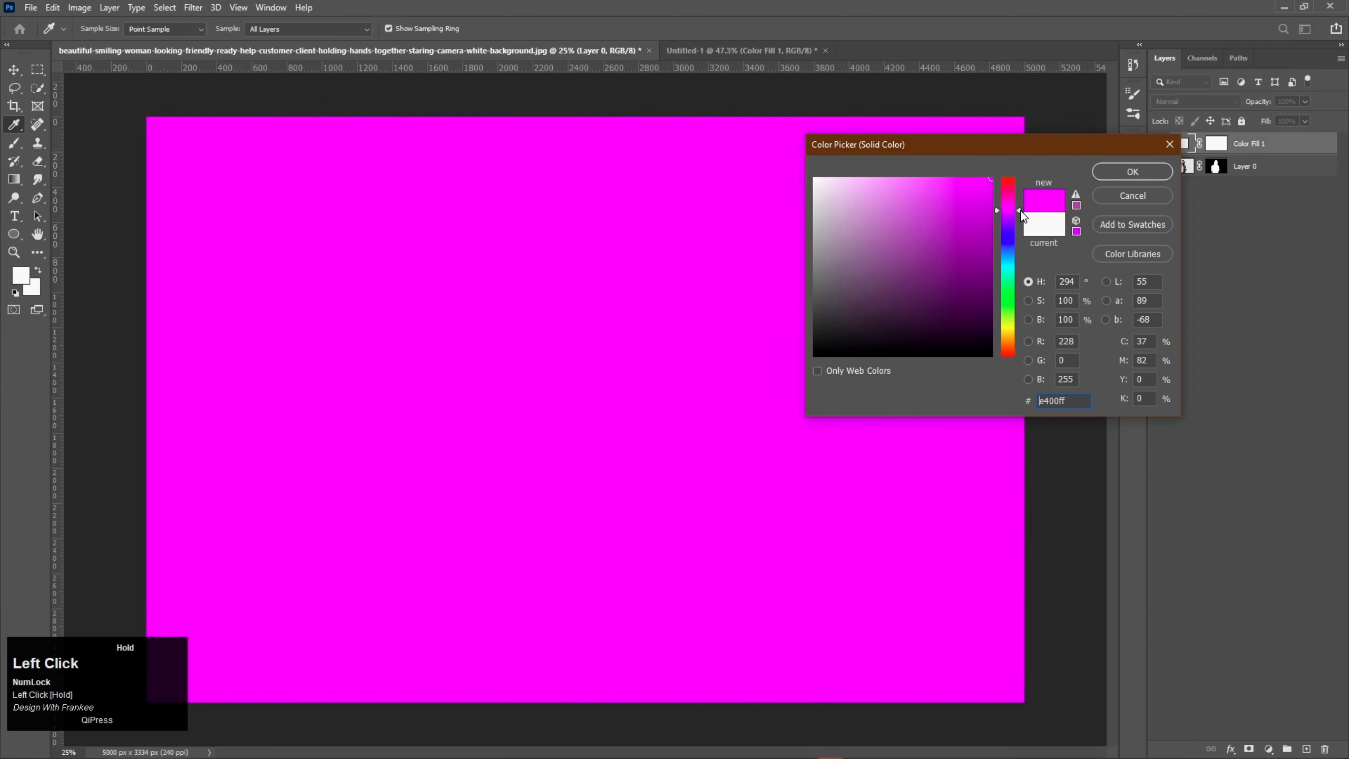
{"action": "double_click", "coordinate": [1080, 395]}
{"action": "left_click", "coordinate": [1133, 172]}
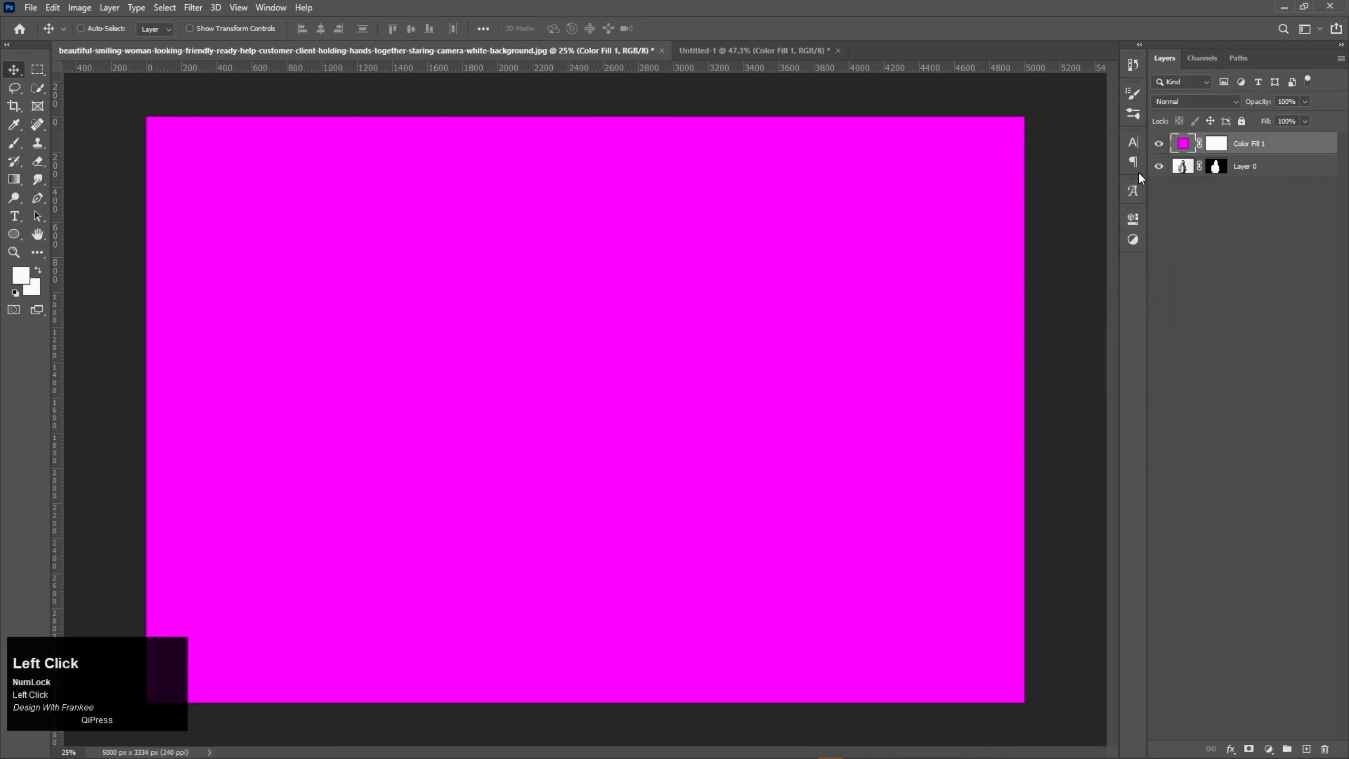
Step: Shift the hue of the magenta fill layer slightly toward purple
{"action": "double_click", "coordinate": [1185, 149]}
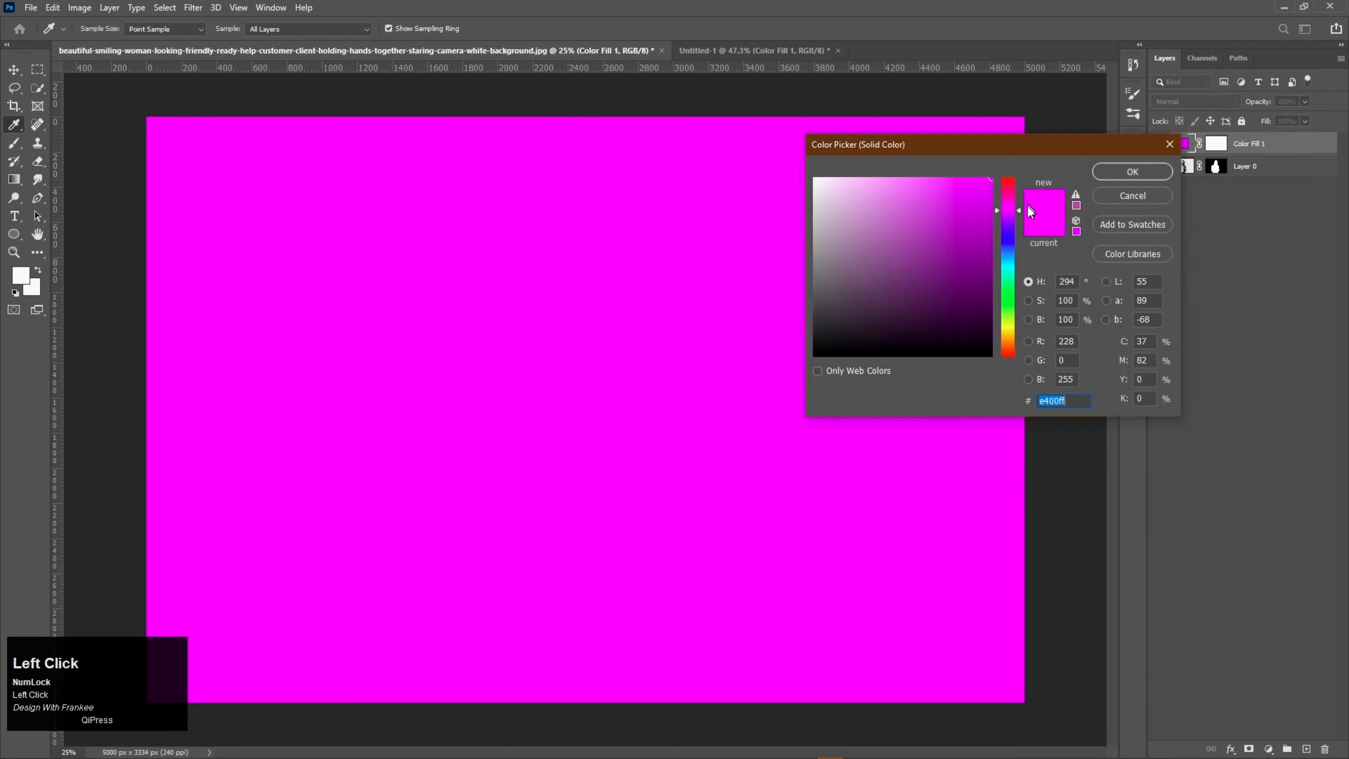
{"action": "left_click_drag", "start_coordinate": [1018, 213], "coordinate": [1017, 215]}
{"action": "left_click", "coordinate": [1125, 181]}
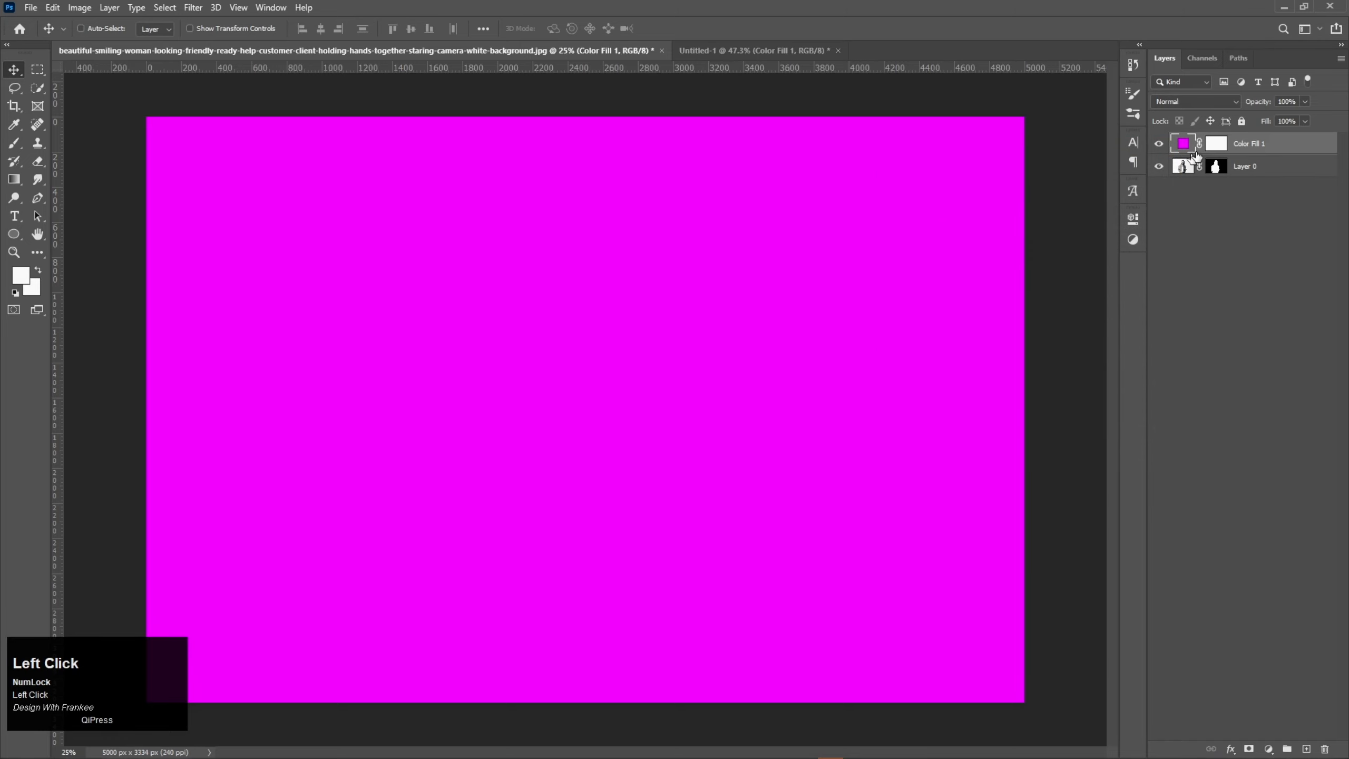
Step: Invert the magenta fill layer's mask to black so the color is hidden
{"action": "left_click", "coordinate": [1216, 151]}
{"action": "key", "text": "ctrl+i"}
{"action": "key", "text": "ctrl+i"}
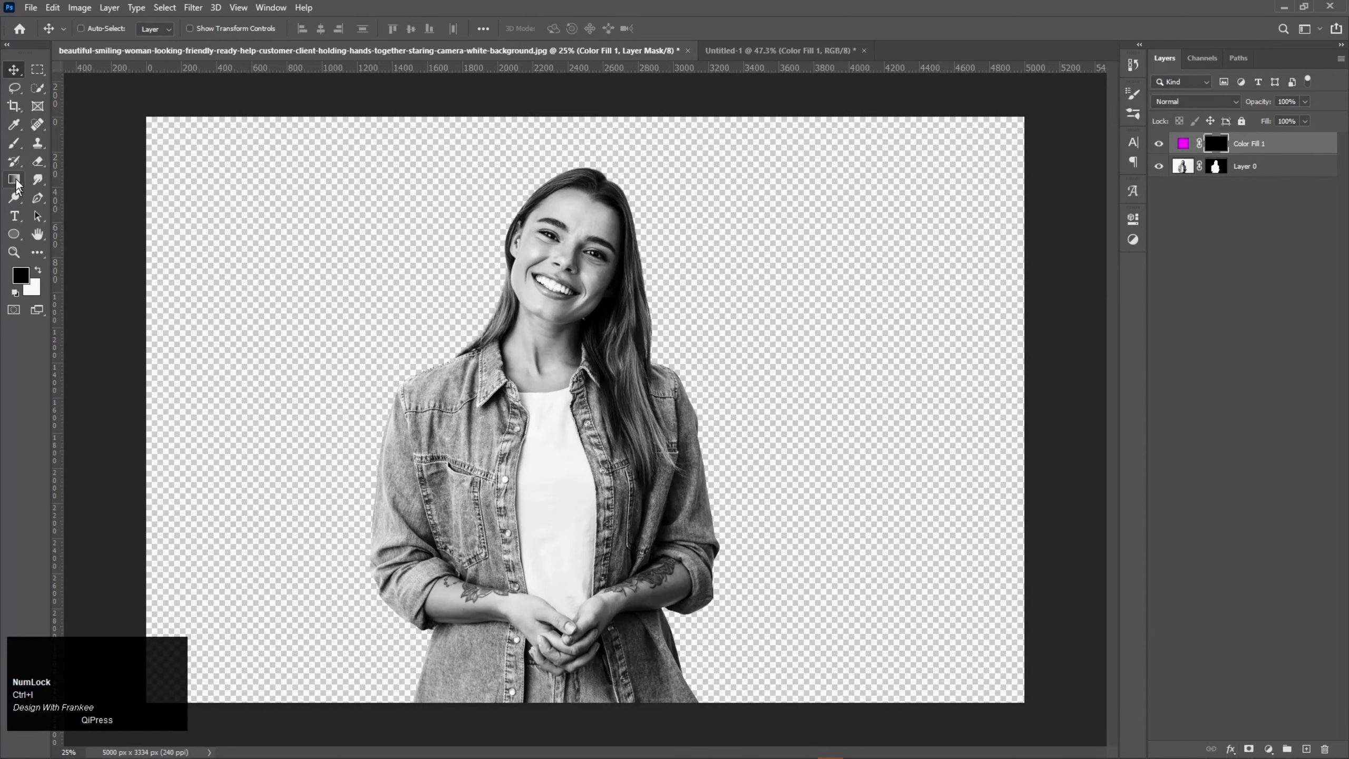
Step: Activate the Brush tool and open its size and hardness settings for editing, keeping 60% hardness
{"action": "right_click", "coordinate": [13, 143]}
{"action": "left_click", "coordinate": [72, 142]}
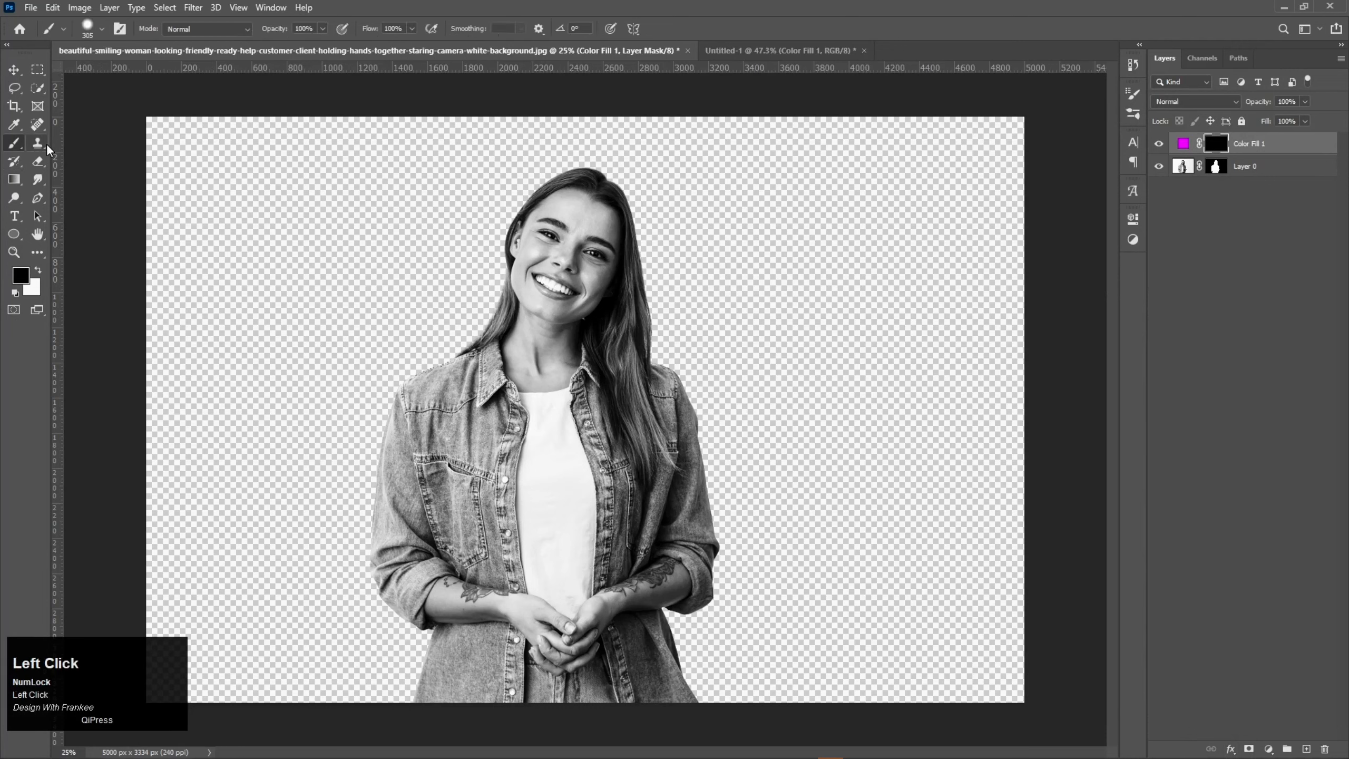
{"action": "right_click", "coordinate": [525, 295]}
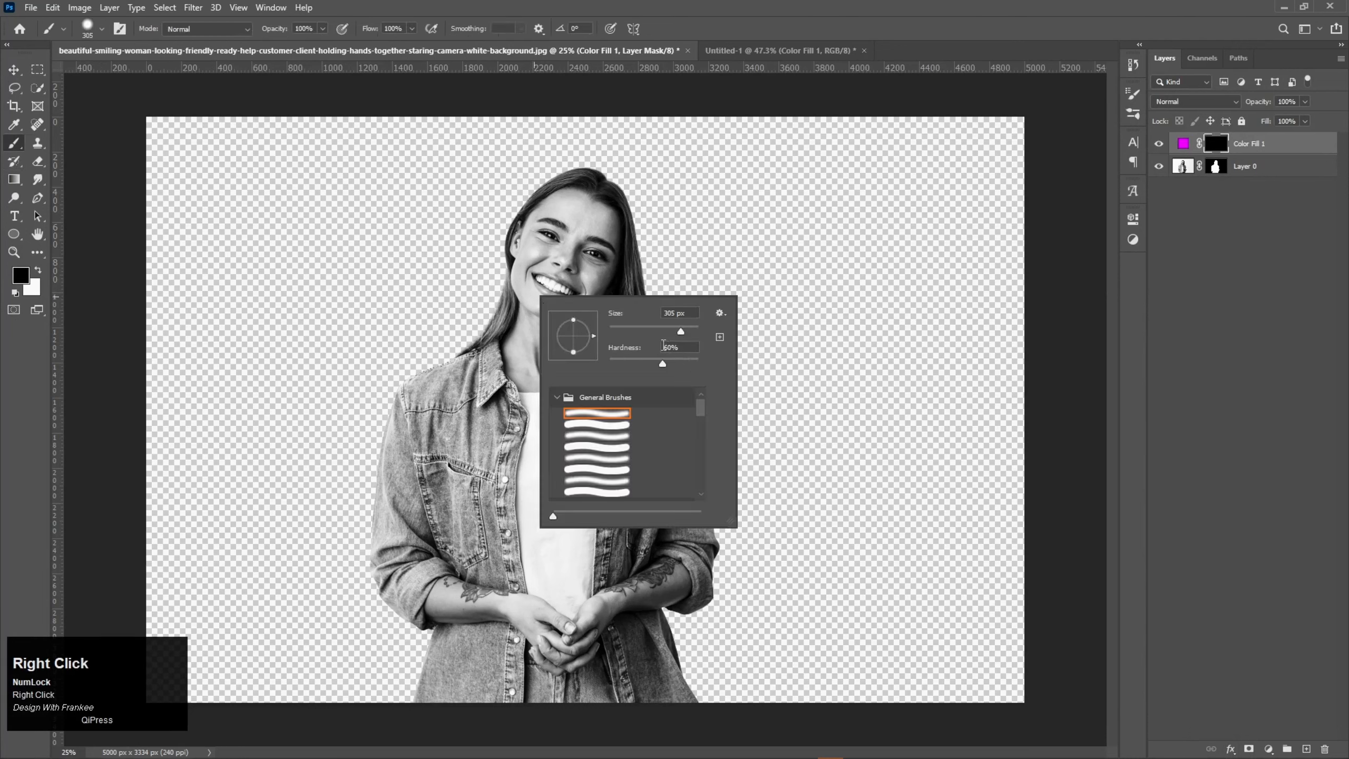
{"action": "left_click", "coordinate": [672, 347]}
{"action": "left_click", "coordinate": [673, 312]}
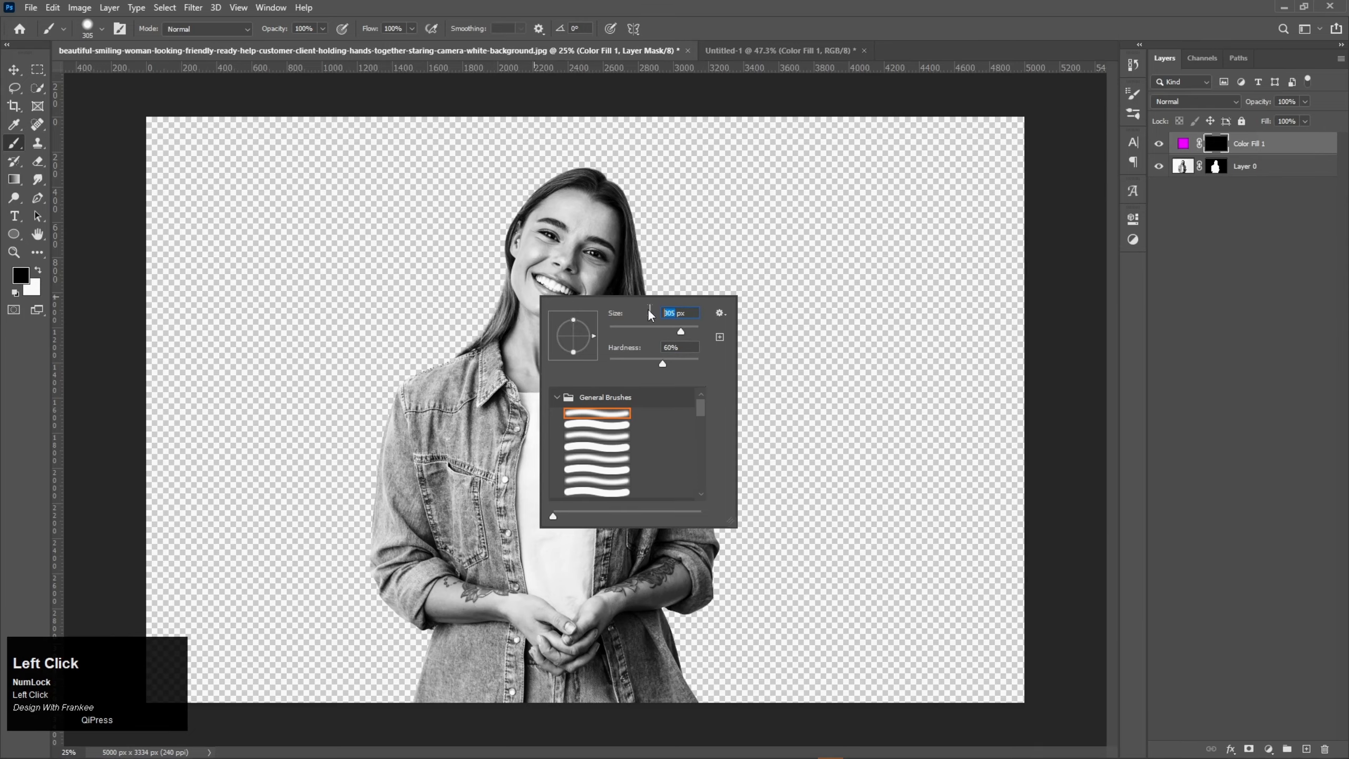
{"action": "key", "text": "Return"}
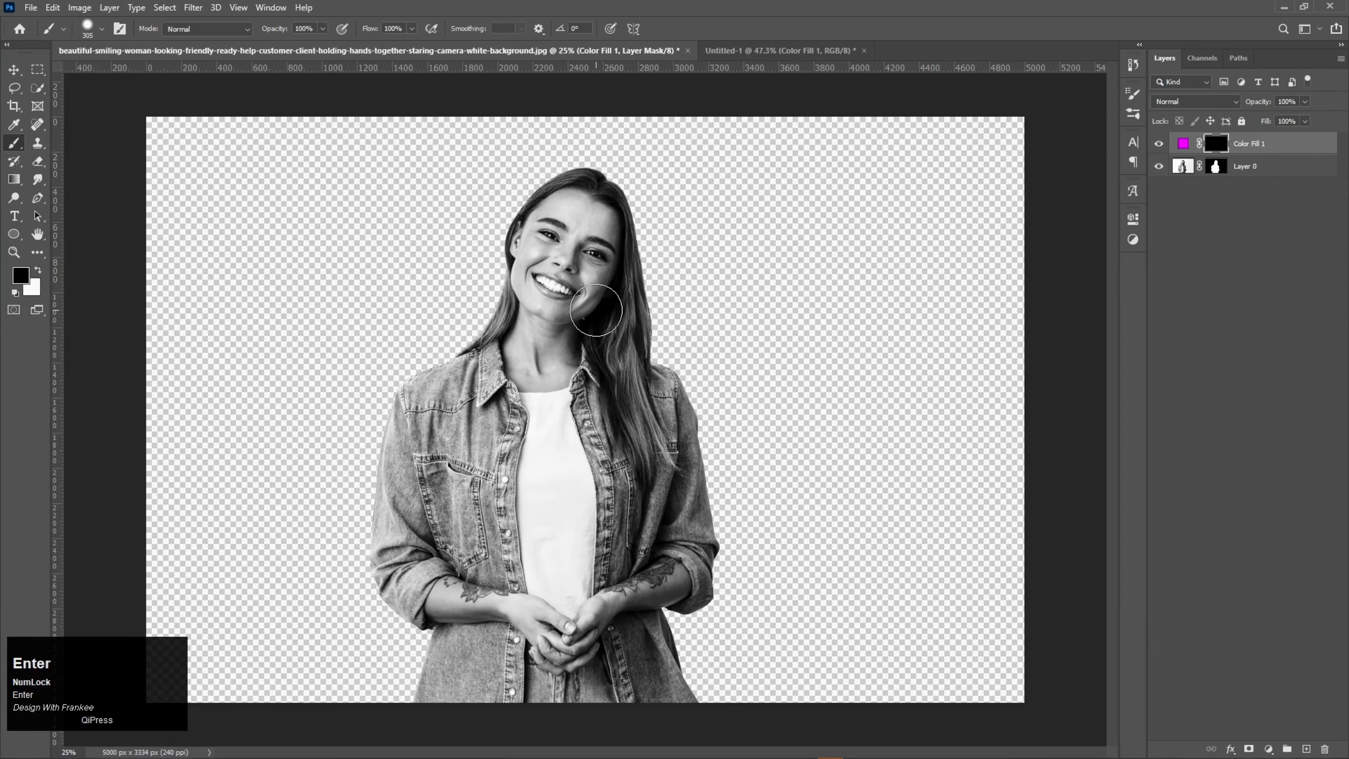
Step: Reduce the brush size to 11 px and make the magenta fill layer's mask active for painting around the mouth
{"action": "scroll", "coordinate": [602, 302], "scroll_direction": "up", "scroll_amount": 4}
{"action": "left_click_drag", "start_coordinate": [576, 269], "coordinate": [645, 379]}
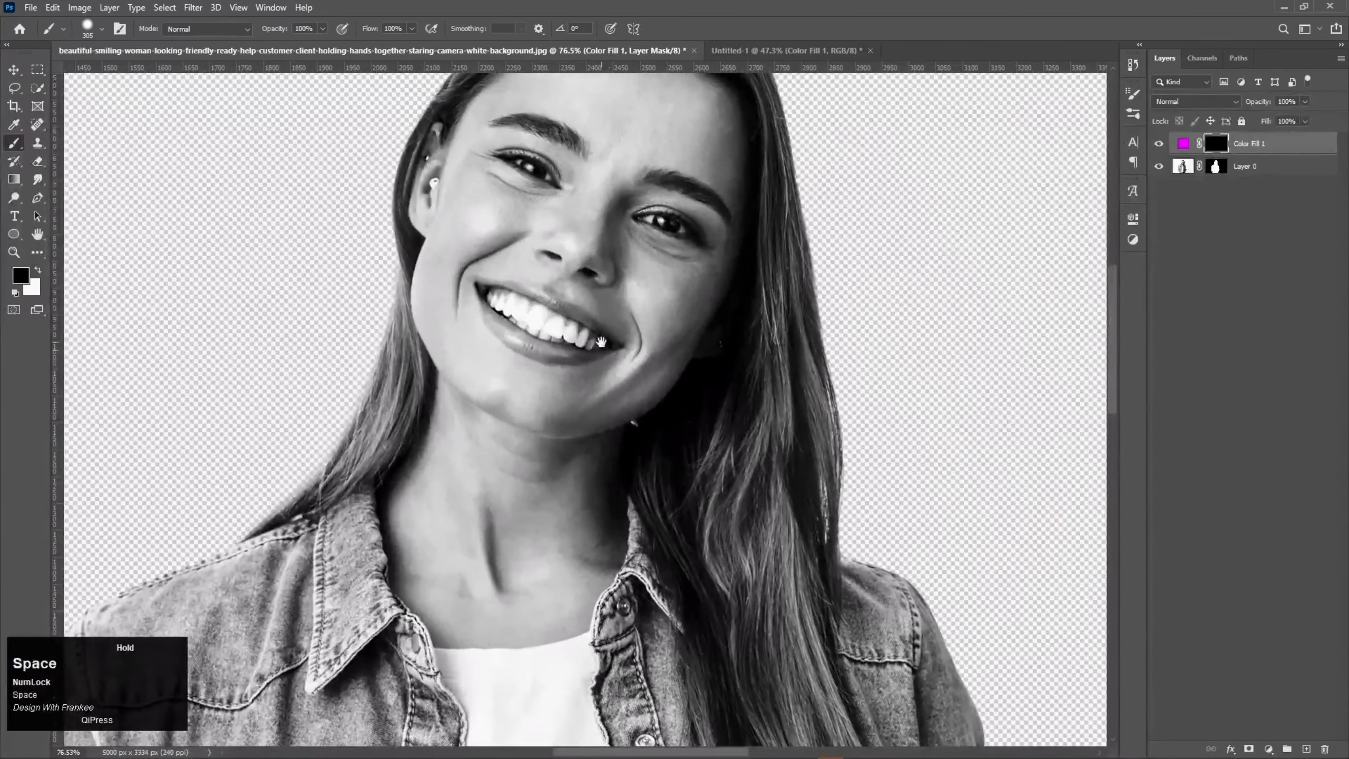
{"action": "right_click", "coordinate": [567, 346], "text": "alt"}
{"action": "mouse_move", "coordinate": [570, 352]}
{"action": "left_mouse_down"}
{"action": "mouse_move", "coordinate": [511, 350]}
{"action": "mouse_move", "coordinate": [497, 368]}
{"action": "left_mouse_up"}
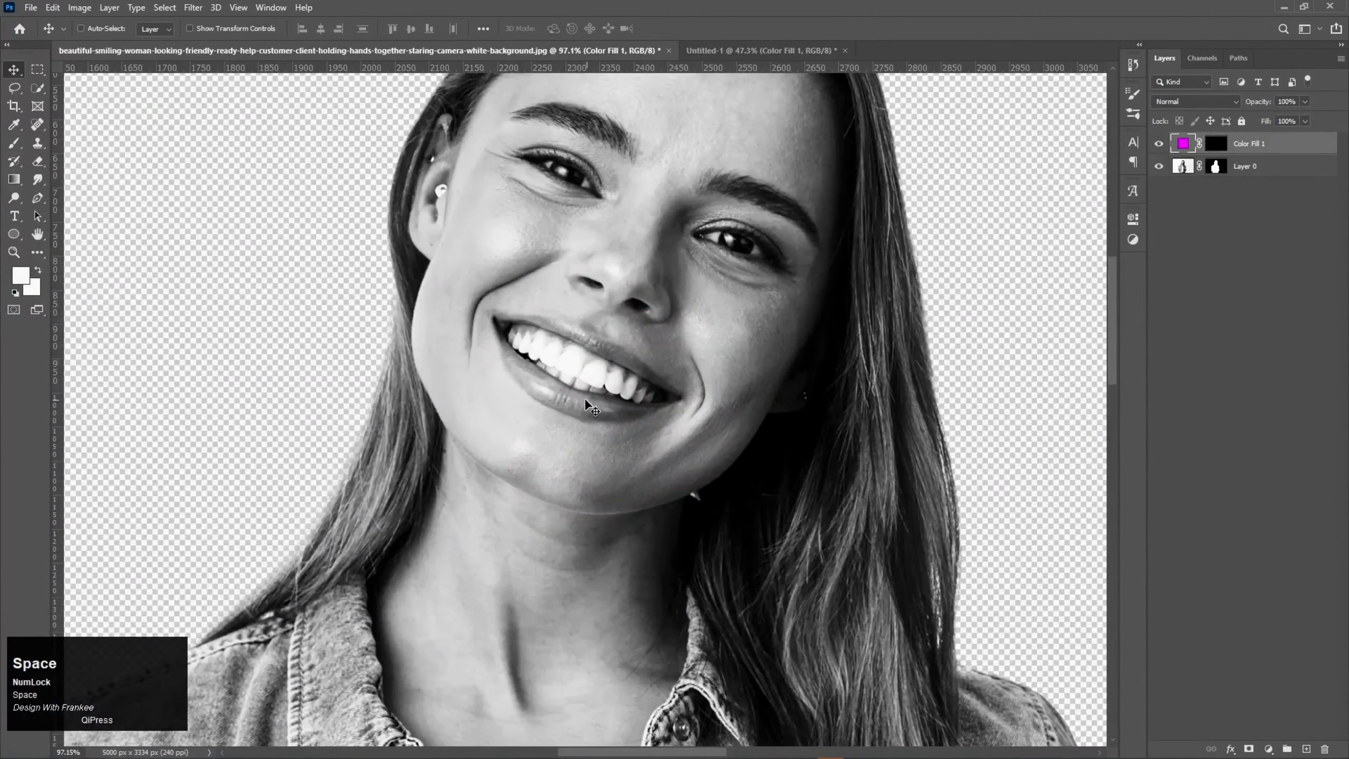
{"action": "scroll", "coordinate": [572, 408], "scroll_direction": "up", "scroll_amount": 2}
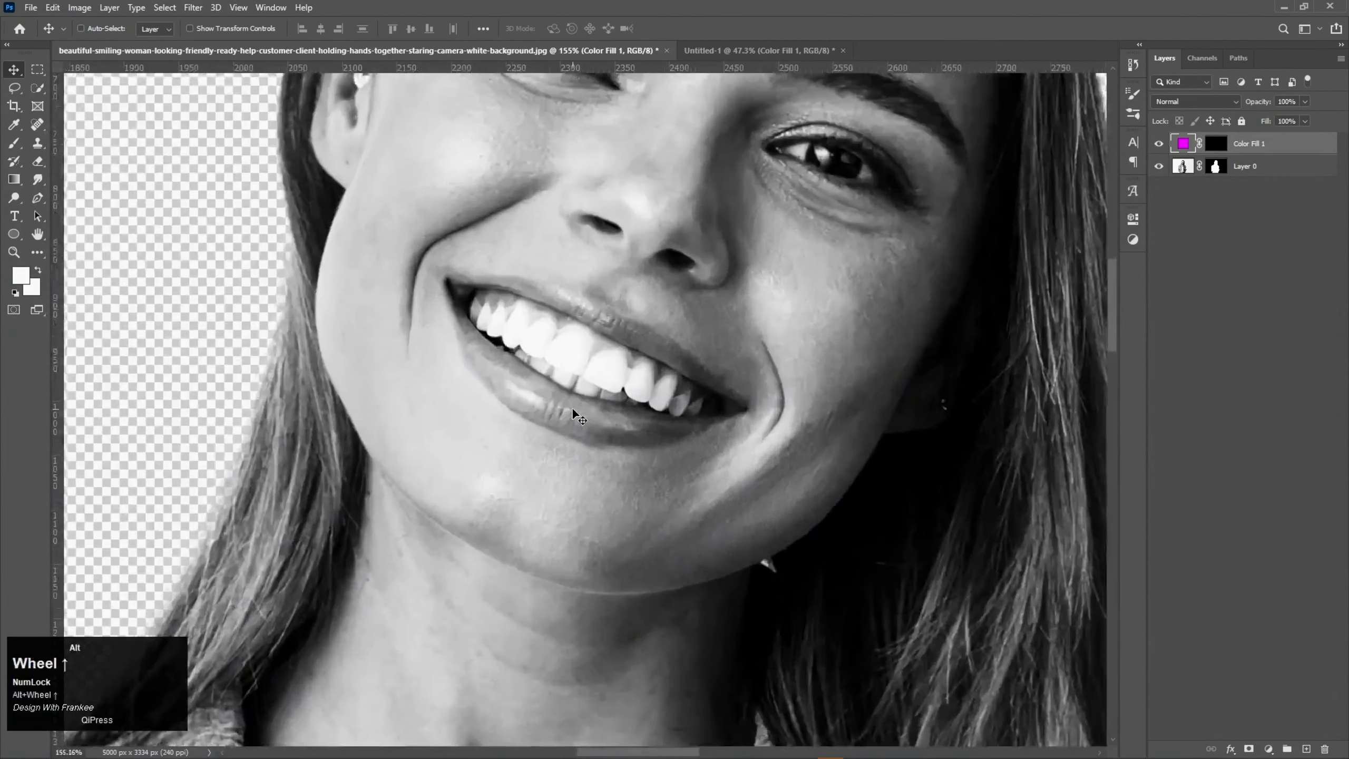
{"action": "key", "text": "b"}
{"action": "key", "text": "d"}
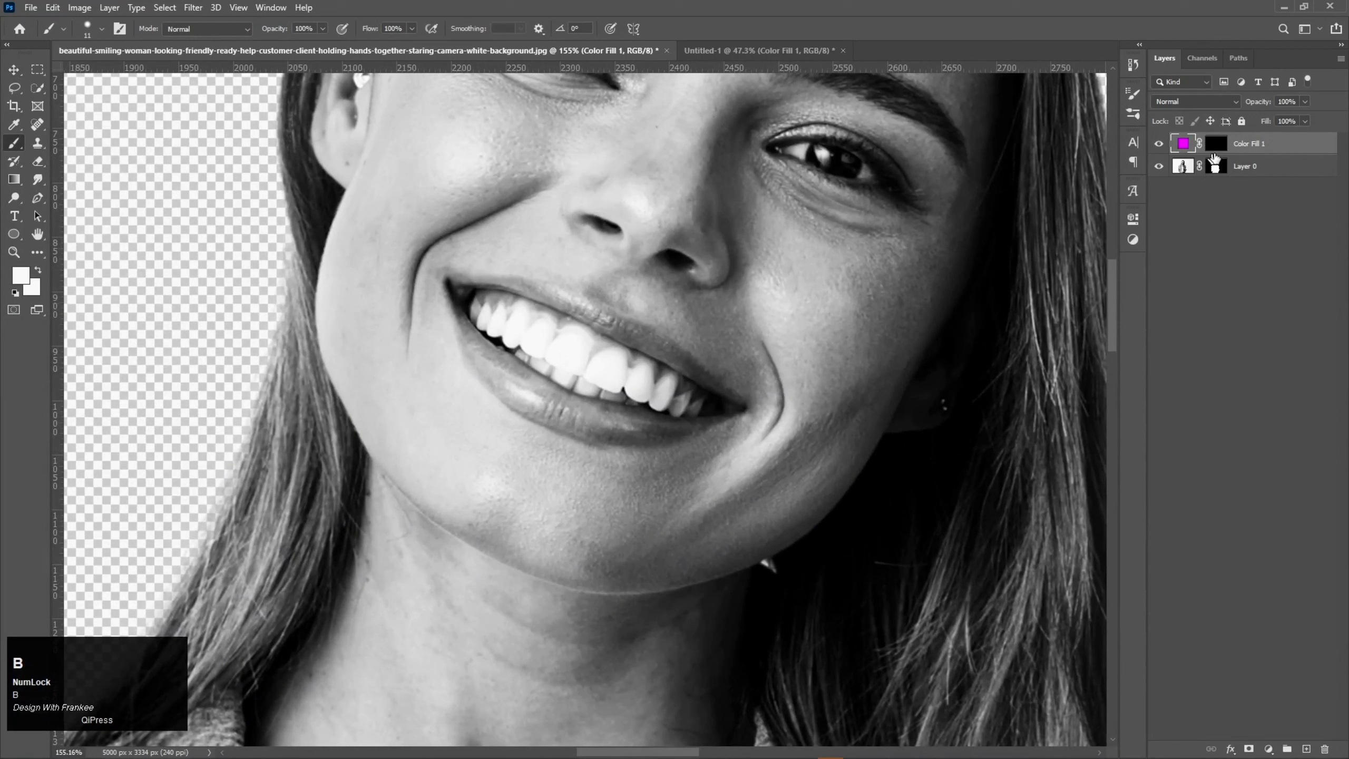
{"action": "left_click", "coordinate": [1216, 154]}
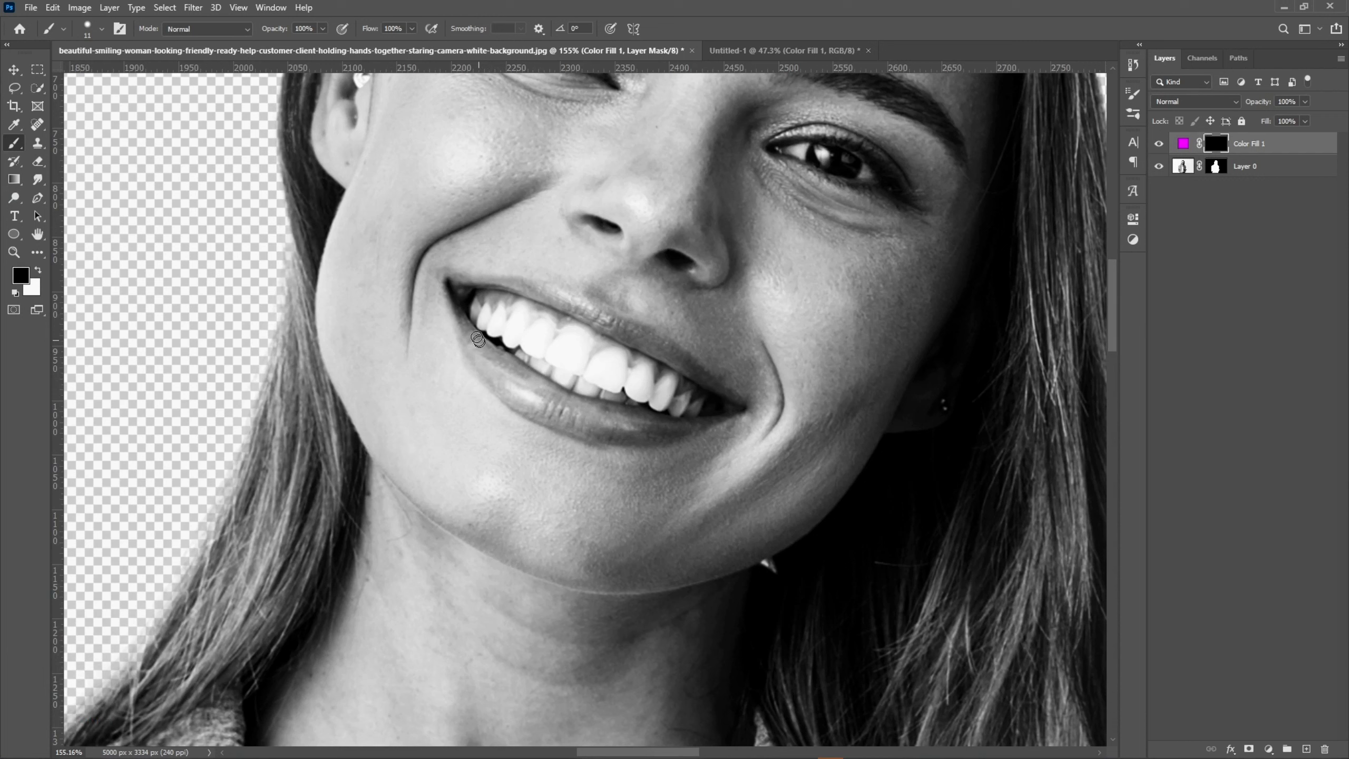
Step: Paint white on the fill layer's mask over the woman's lower lip to reveal the magenta there
{"action": "mouse_move", "coordinate": [469, 329]}
{"action": "left_mouse_down"}
{"action": "mouse_move", "coordinate": [488, 362]}
{"action": "mouse_move", "coordinate": [471, 330]}
{"action": "mouse_move", "coordinate": [563, 403]}
{"action": "mouse_move", "coordinate": [697, 429]}
{"action": "mouse_move", "coordinate": [592, 437]}
{"action": "mouse_move", "coordinate": [486, 375]}
{"action": "left_mouse_up"}
{"action": "key", "text": "x"}
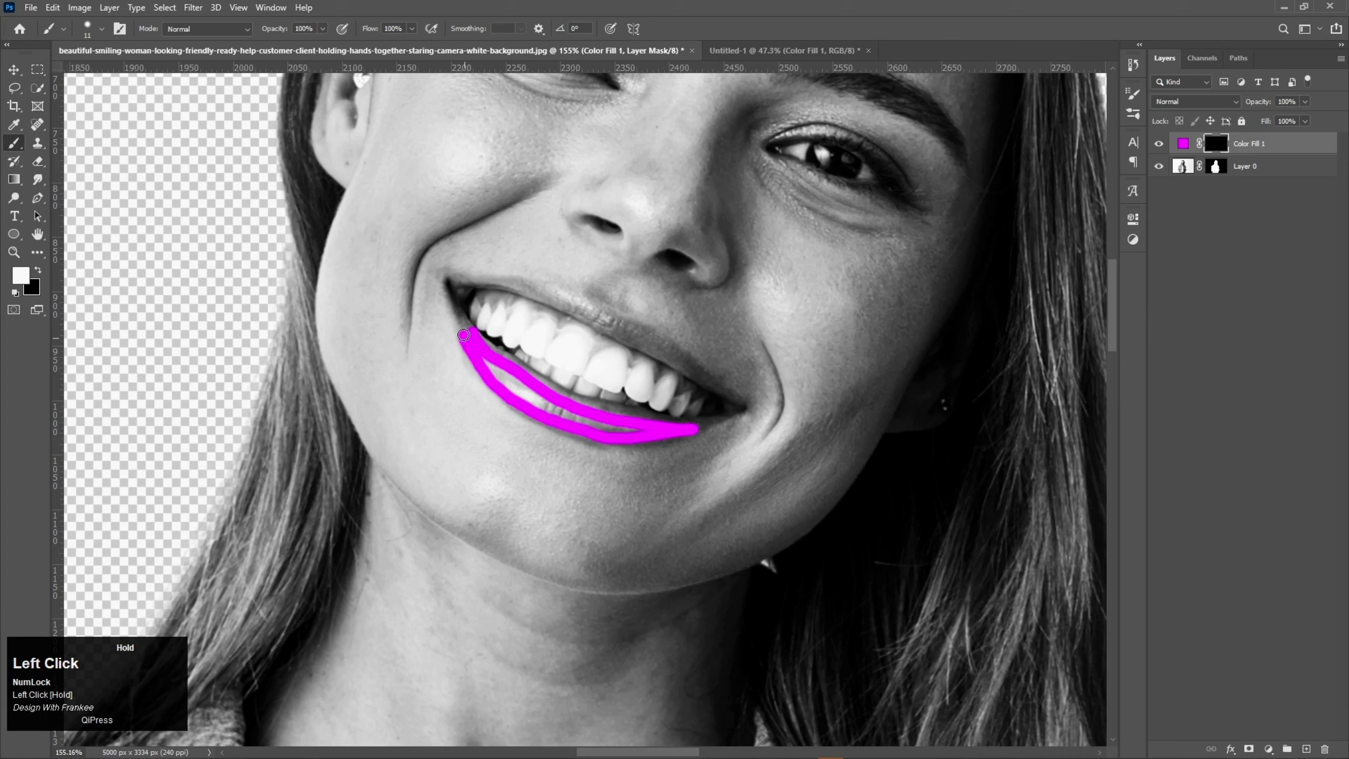
{"action": "mouse_move", "coordinate": [463, 323]}
{"action": "left_mouse_down"}
{"action": "mouse_move", "coordinate": [531, 385]}
{"action": "mouse_move", "coordinate": [678, 423]}
{"action": "mouse_move", "coordinate": [603, 426]}
{"action": "mouse_move", "coordinate": [490, 363]}
{"action": "left_mouse_up"}
Step: Refine the lower lip's mask edge along the teeth and mouth corner with black and white, and fill the remaining gaps
{"action": "scroll", "coordinate": [488, 361], "scroll_direction": "up", "scroll_amount": 2}
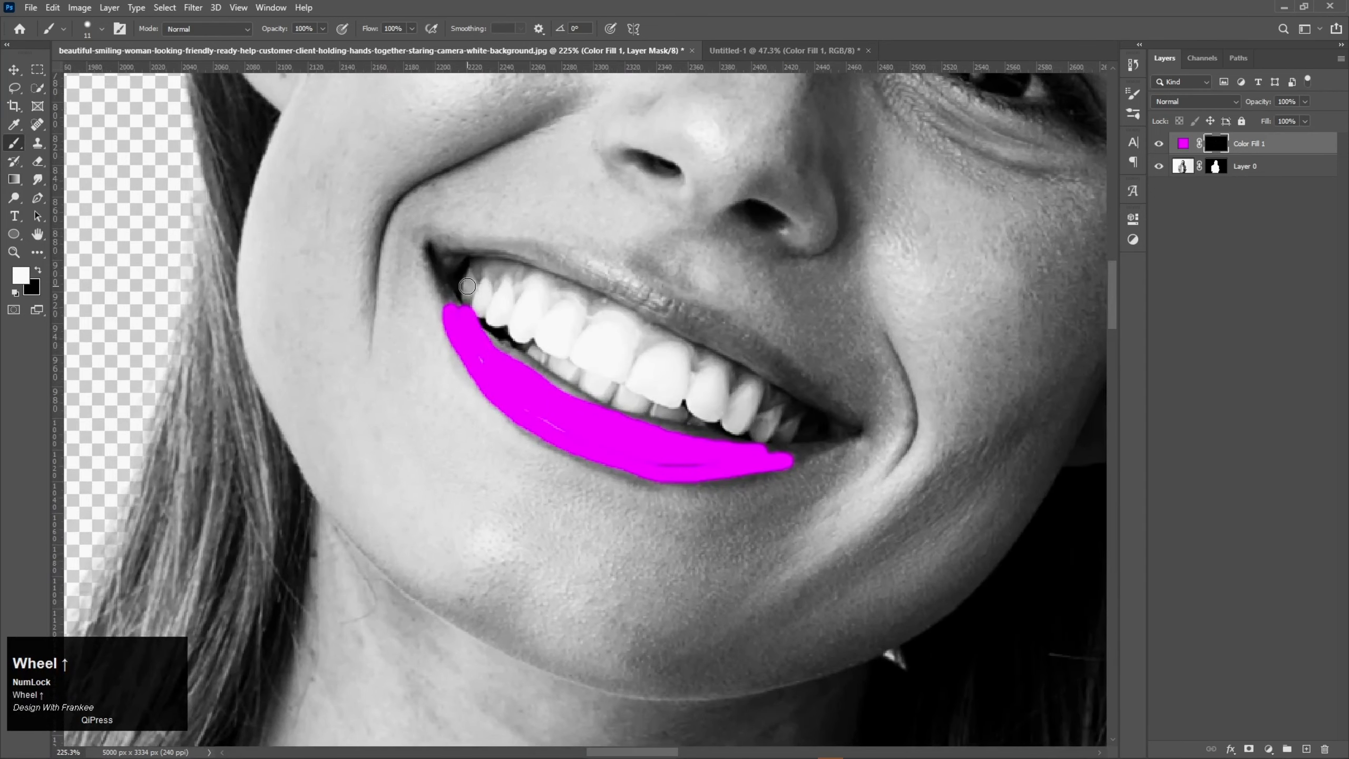
{"action": "key", "text": "x"}
{"action": "mouse_move", "coordinate": [464, 290]}
{"action": "left_mouse_down"}
{"action": "mouse_move", "coordinate": [530, 344]}
{"action": "mouse_move", "coordinate": [481, 340]}
{"action": "mouse_move", "coordinate": [559, 392]}
{"action": "left_mouse_up"}
{"action": "key", "text": "x"}
{"action": "mouse_move", "coordinate": [449, 307]}
{"action": "left_mouse_down"}
{"action": "mouse_move", "coordinate": [450, 295]}
{"action": "mouse_move", "coordinate": [461, 312]}
{"action": "mouse_move", "coordinate": [445, 290]}
{"action": "mouse_move", "coordinate": [470, 322]}
{"action": "left_mouse_up"}
{"action": "key", "text": "x"}
{"action": "key", "text": "x"}
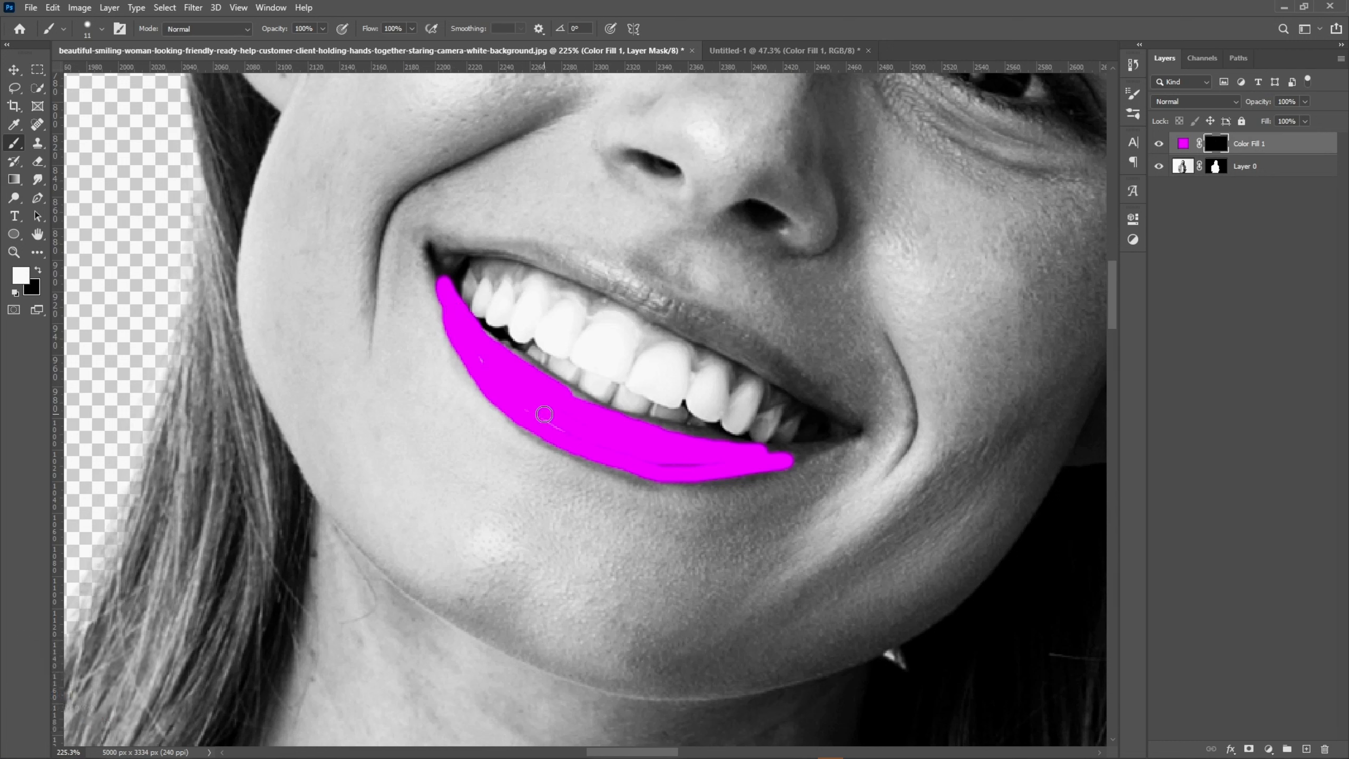
{"action": "mouse_move", "coordinate": [544, 415]}
{"action": "left_mouse_down"}
{"action": "mouse_move", "coordinate": [624, 449]}
{"action": "mouse_move", "coordinate": [732, 464]}
{"action": "mouse_move", "coordinate": [596, 429]}
{"action": "left_mouse_up"}
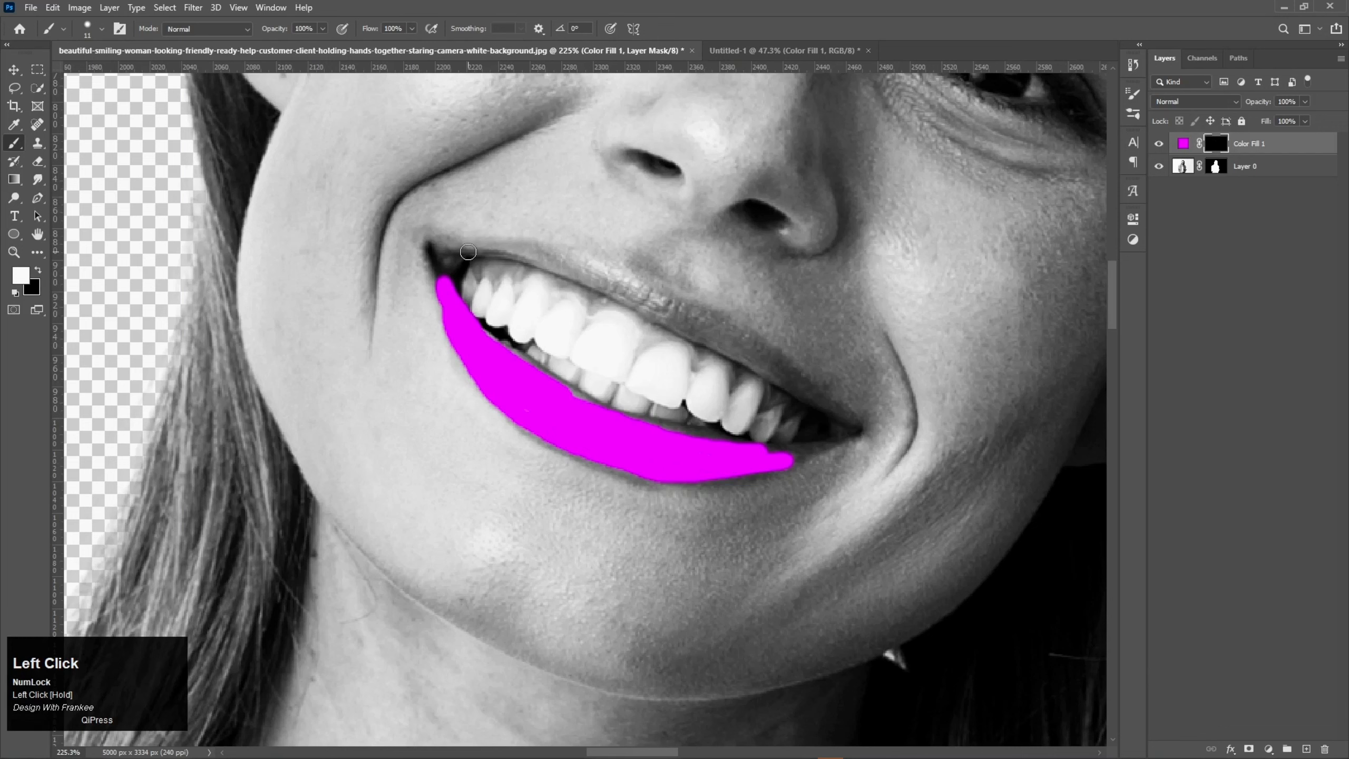
Step: Paint the upper lip magenta on the mask and touch up the lip edges along the teeth
{"action": "mouse_move", "coordinate": [465, 246]}
{"action": "left_mouse_down"}
{"action": "mouse_move", "coordinate": [546, 248]}
{"action": "mouse_move", "coordinate": [641, 280]}
{"action": "mouse_move", "coordinate": [746, 331]}
{"action": "mouse_move", "coordinate": [837, 401]}
{"action": "mouse_move", "coordinate": [564, 276]}
{"action": "left_mouse_up"}
{"action": "mouse_move", "coordinate": [509, 261]}
{"action": "left_mouse_down"}
{"action": "mouse_move", "coordinate": [476, 255]}
{"action": "mouse_move", "coordinate": [701, 317]}
{"action": "left_mouse_up"}
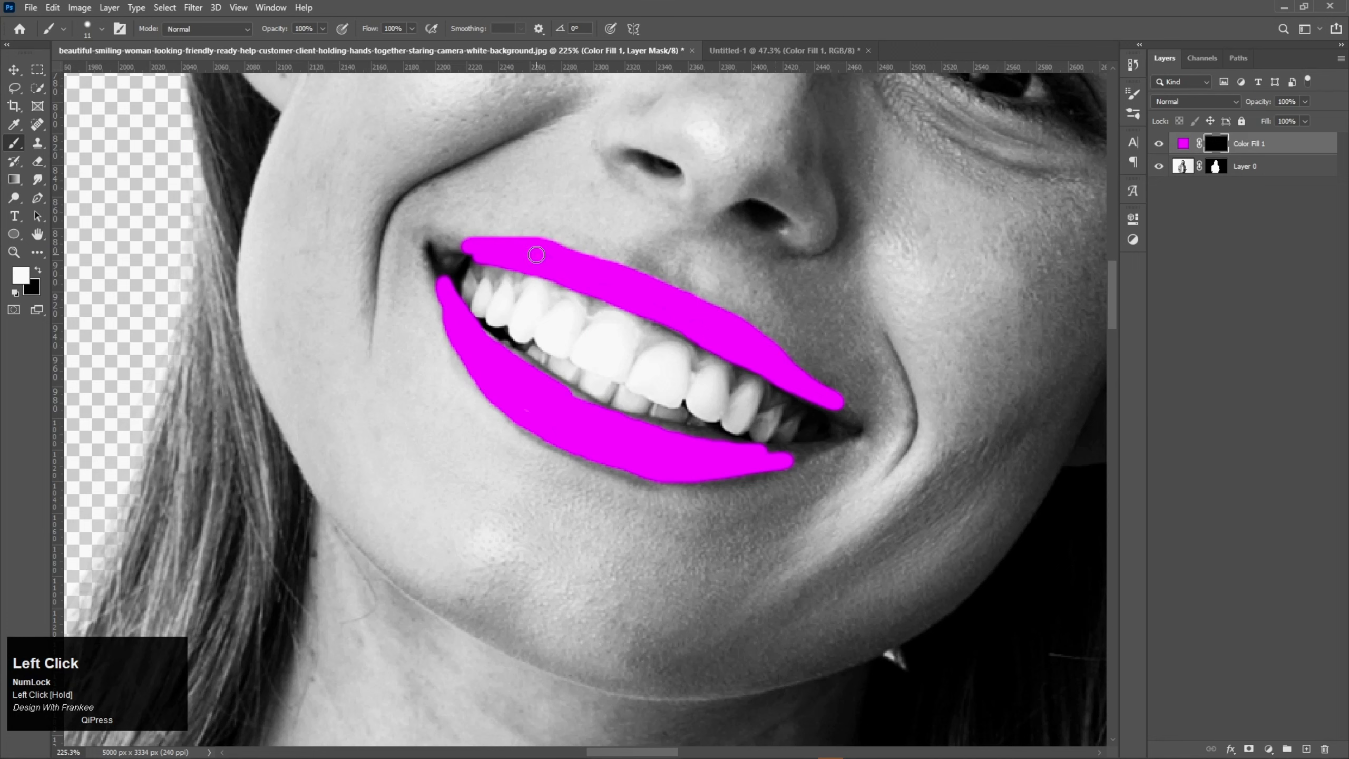
{"action": "key", "text": "x"}
{"action": "mouse_move", "coordinate": [468, 276]}
{"action": "left_mouse_down"}
{"action": "mouse_move", "coordinate": [638, 316]}
{"action": "mouse_move", "coordinate": [848, 435]}
{"action": "mouse_move", "coordinate": [839, 395]}
{"action": "mouse_move", "coordinate": [821, 401]}
{"action": "mouse_move", "coordinate": [673, 291]}
{"action": "mouse_move", "coordinate": [465, 266]}
{"action": "mouse_move", "coordinate": [573, 309]}
{"action": "mouse_move", "coordinate": [509, 270]}
{"action": "mouse_move", "coordinate": [470, 266]}
{"action": "mouse_move", "coordinate": [570, 292]}
{"action": "mouse_move", "coordinate": [779, 453]}
{"action": "mouse_move", "coordinate": [713, 447]}
{"action": "mouse_move", "coordinate": [758, 452]}
{"action": "left_mouse_up"}
{"action": "key", "text": "x"}
{"action": "key", "text": "x"}
{"action": "key", "text": "x"}
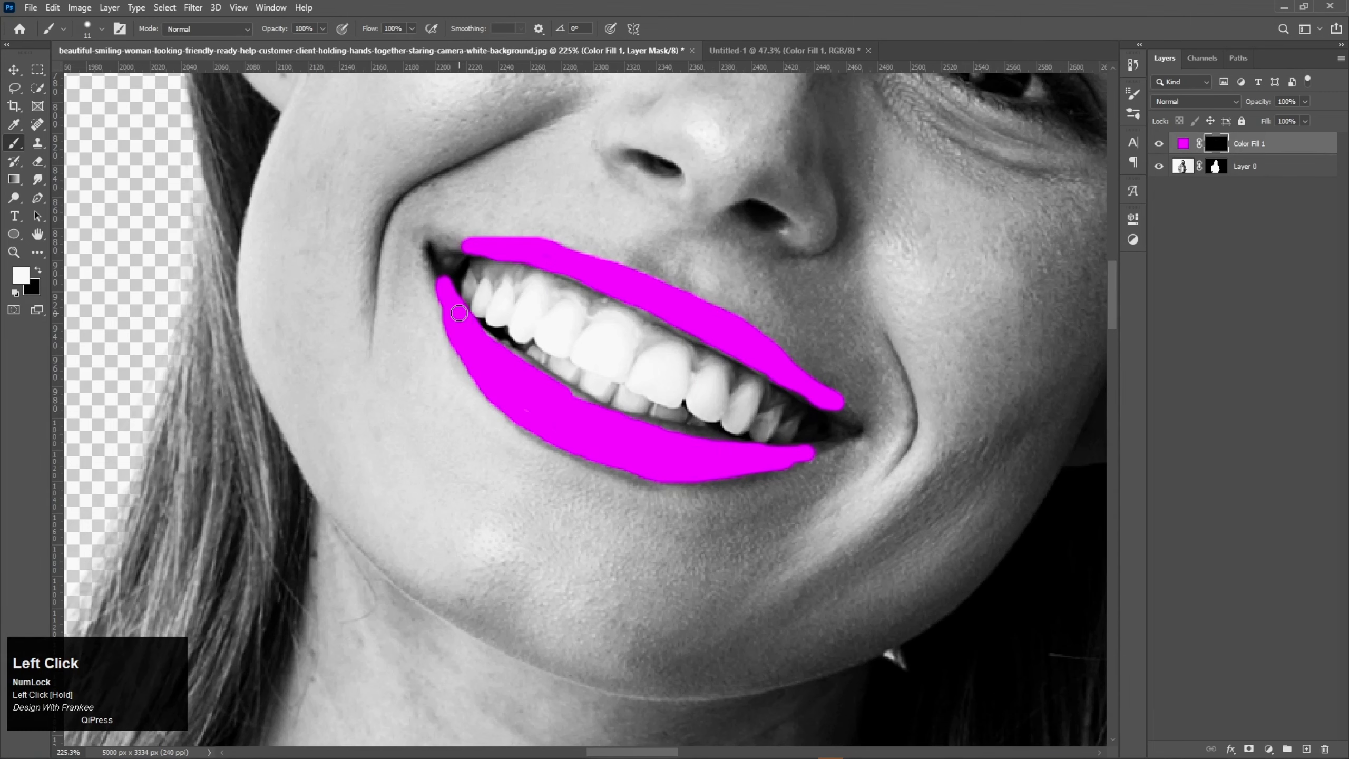
Step: Feather the magenta fill layer's mask by 6.2 px in Select and Mask
{"action": "double_click", "coordinate": [1216, 145]}
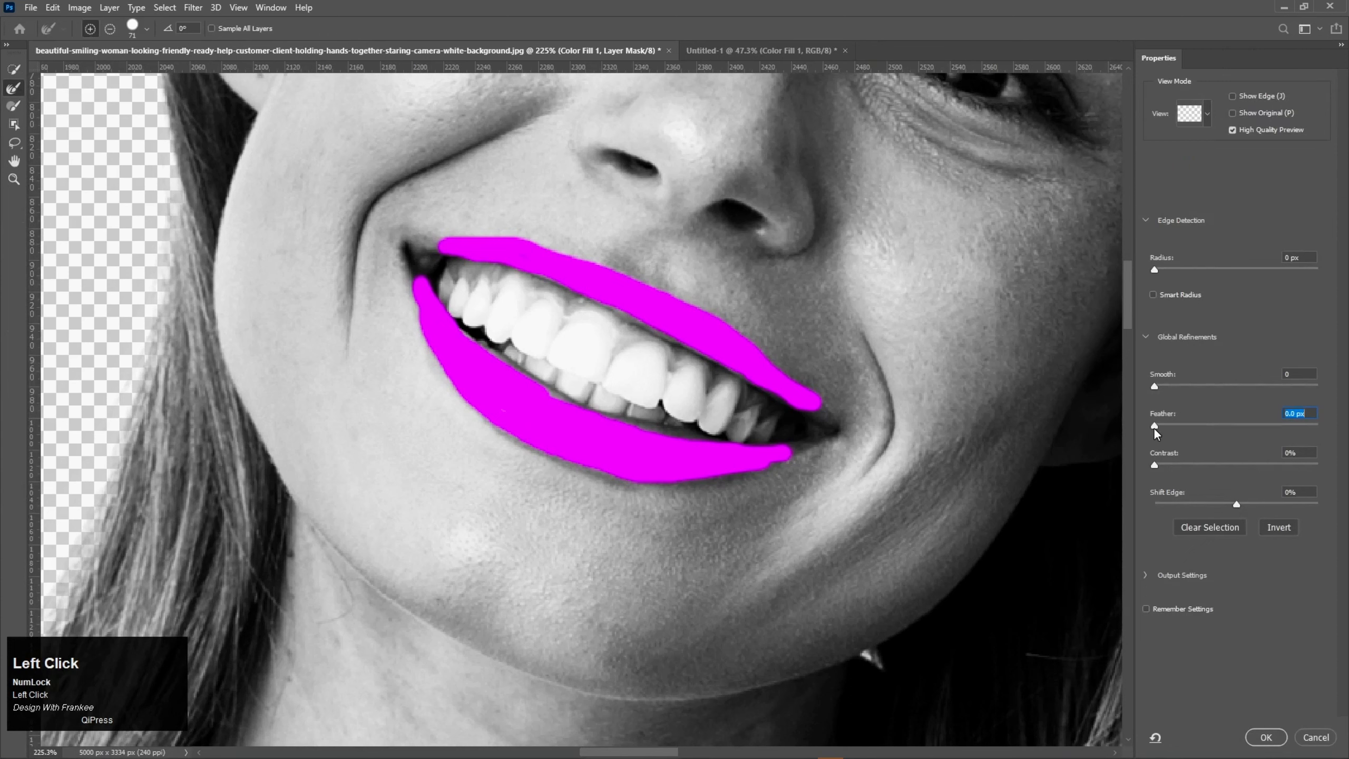
{"action": "left_click_drag", "start_coordinate": [1154, 428], "coordinate": [1203, 430]}
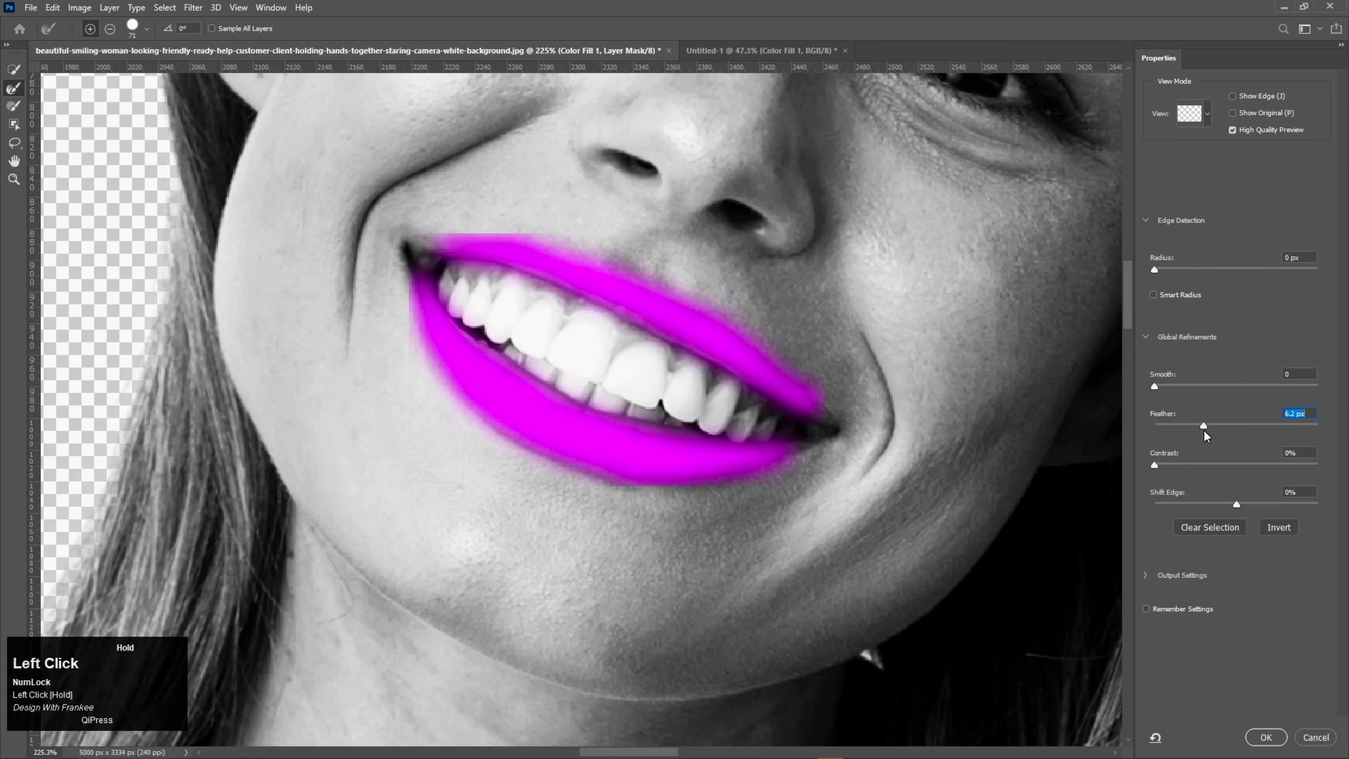
{"action": "left_click", "coordinate": [1265, 737]}
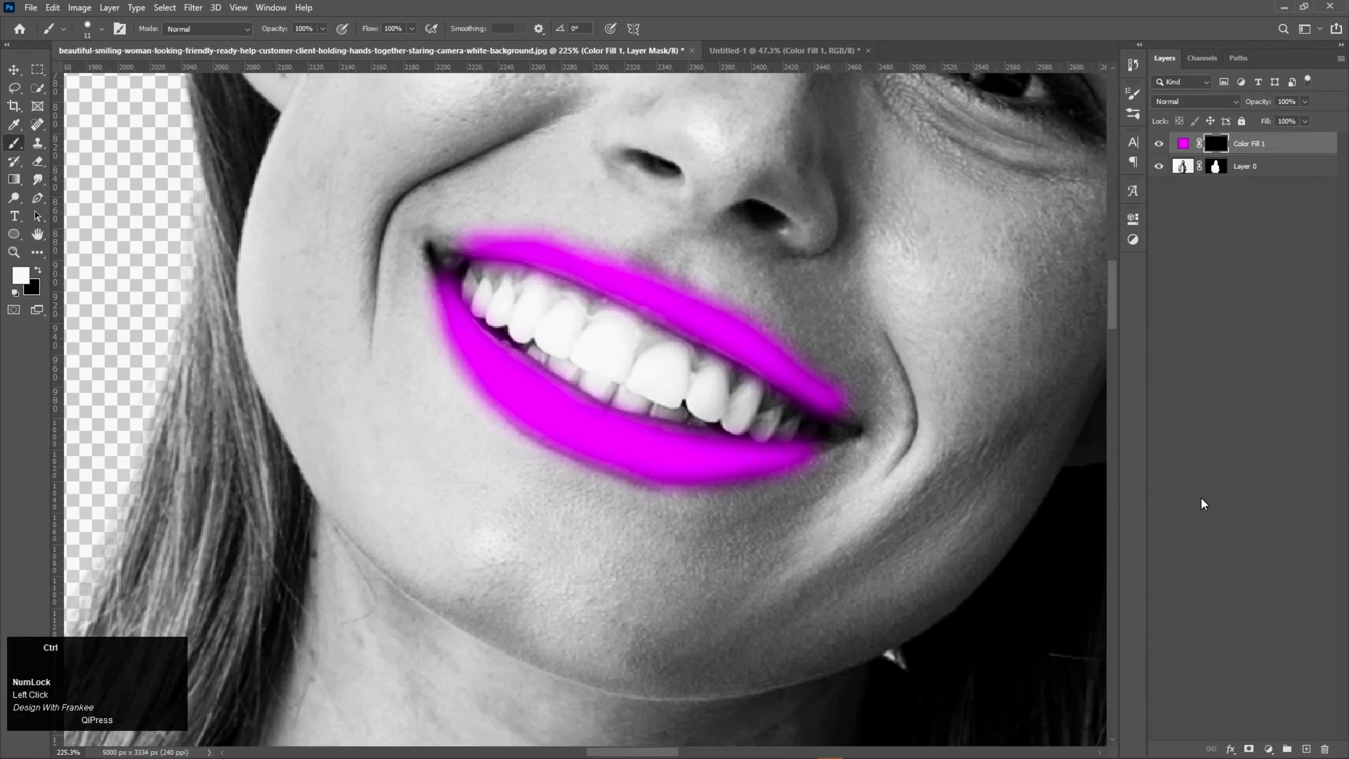
Step: Set the magenta fill layer's Blend If highlights for the underlying layer to a split of 131 / 204
{"action": "key", "text": "ctrl+0"}
{"action": "right_click", "coordinate": [1261, 166]}
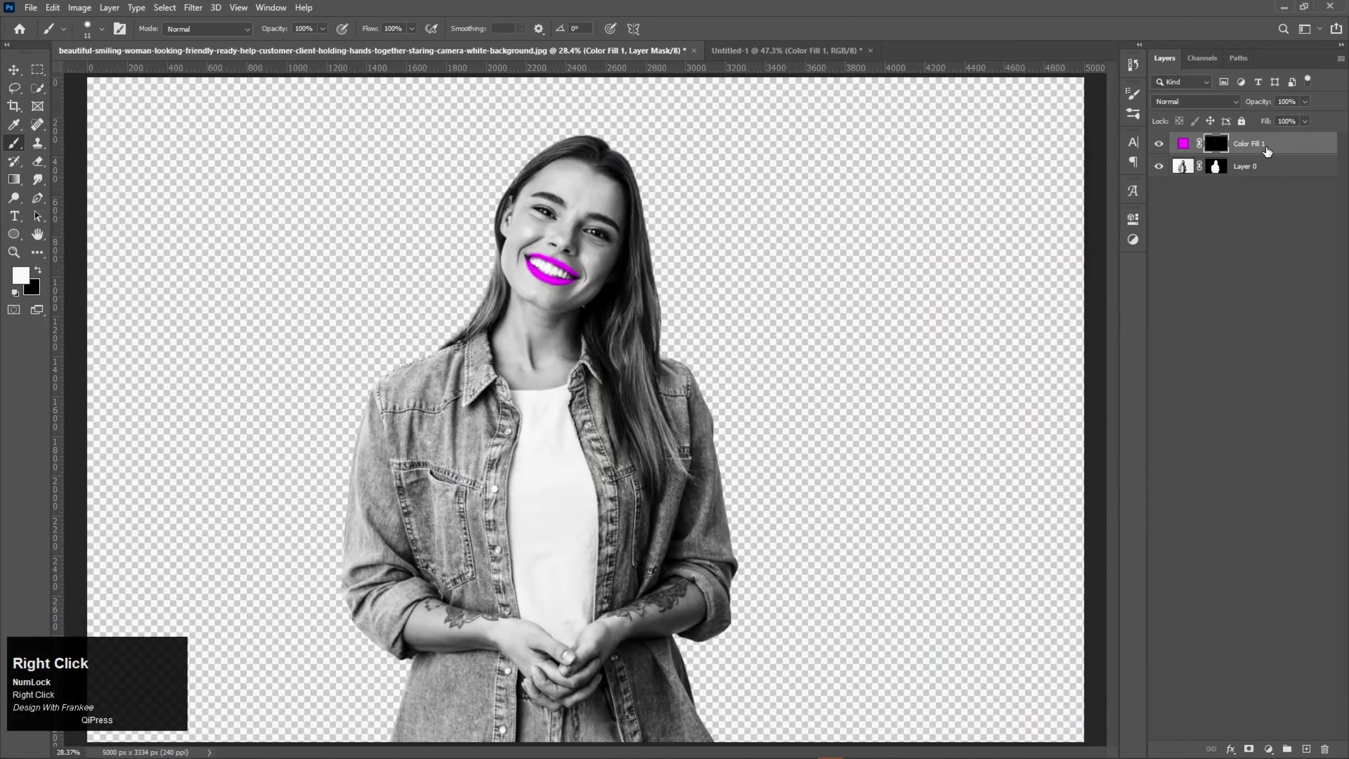
{"action": "left_click", "coordinate": [1244, 154]}
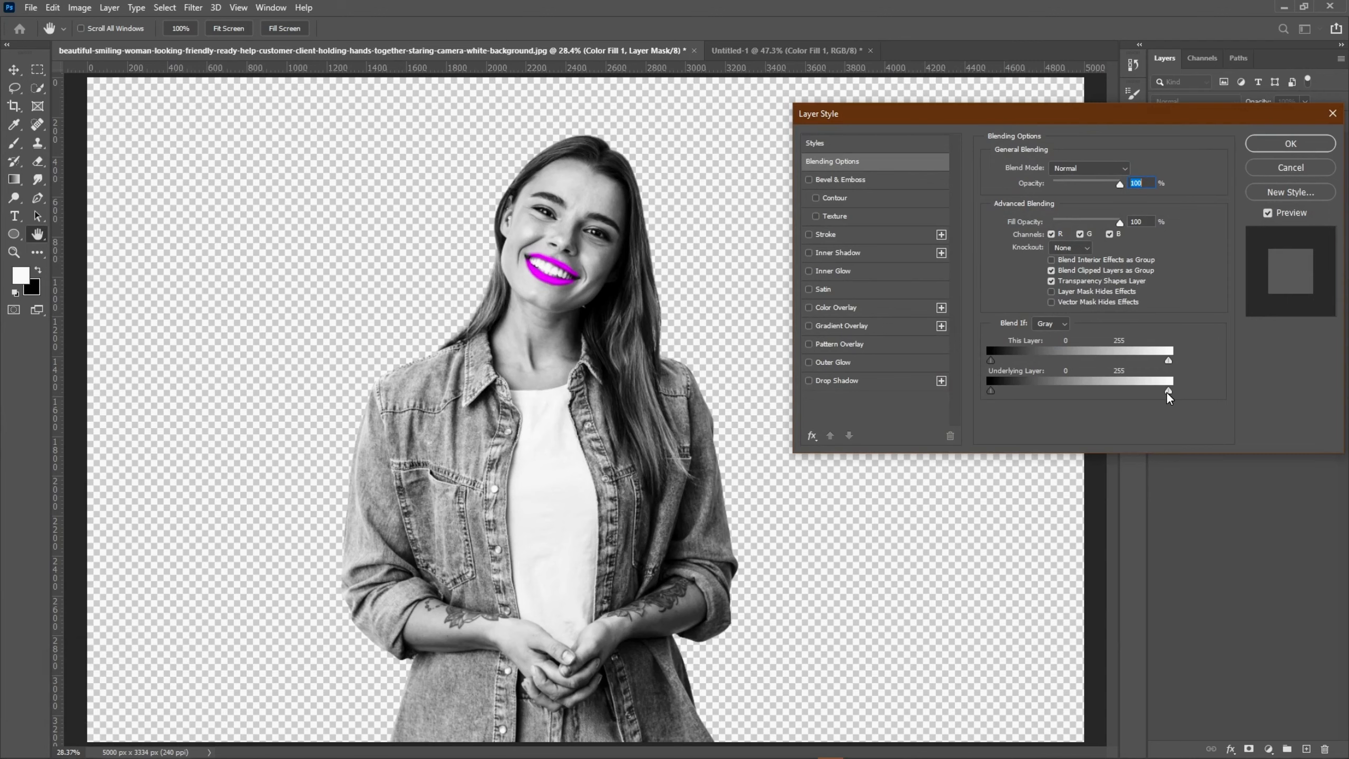
{"action": "left_click_drag", "start_coordinate": [1167, 393], "coordinate": [1162, 393]}
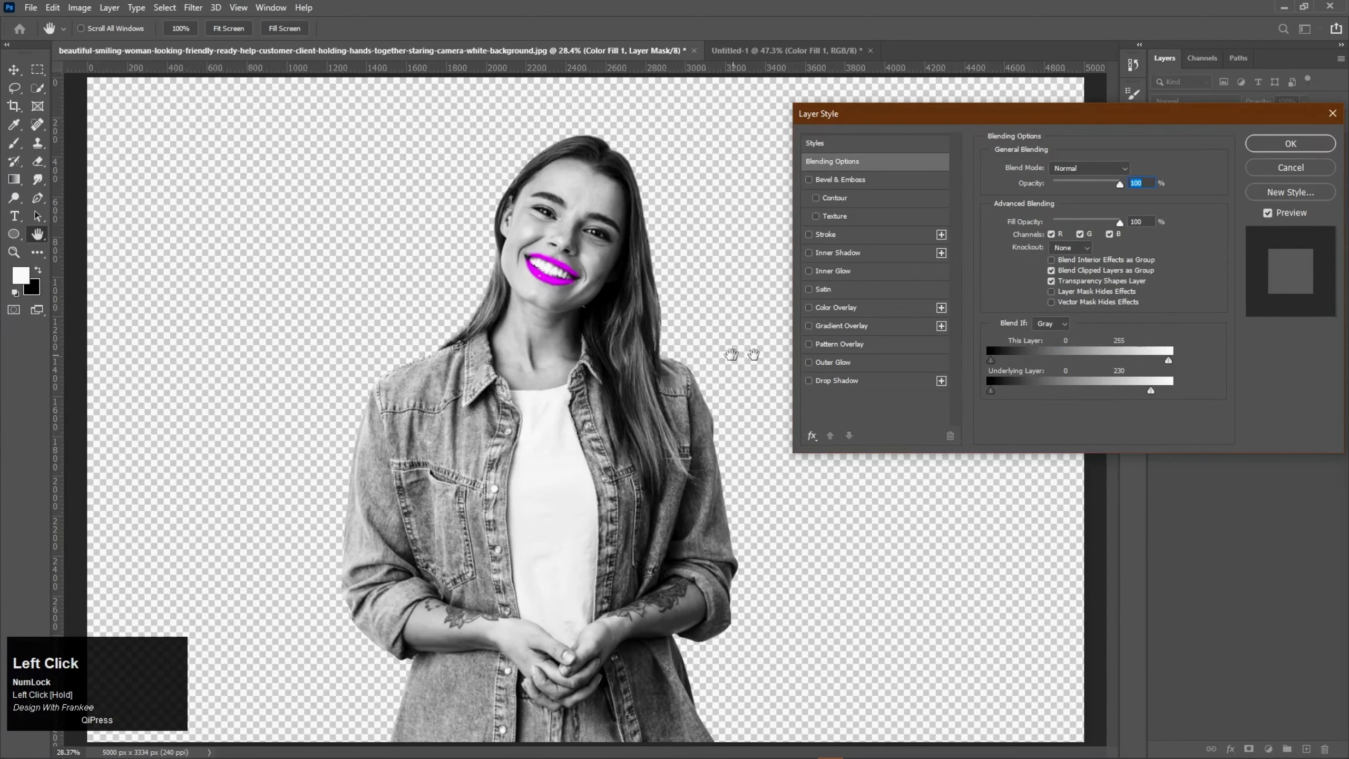
{"action": "left_click_drag", "start_coordinate": [549, 270], "coordinate": [644, 392]}
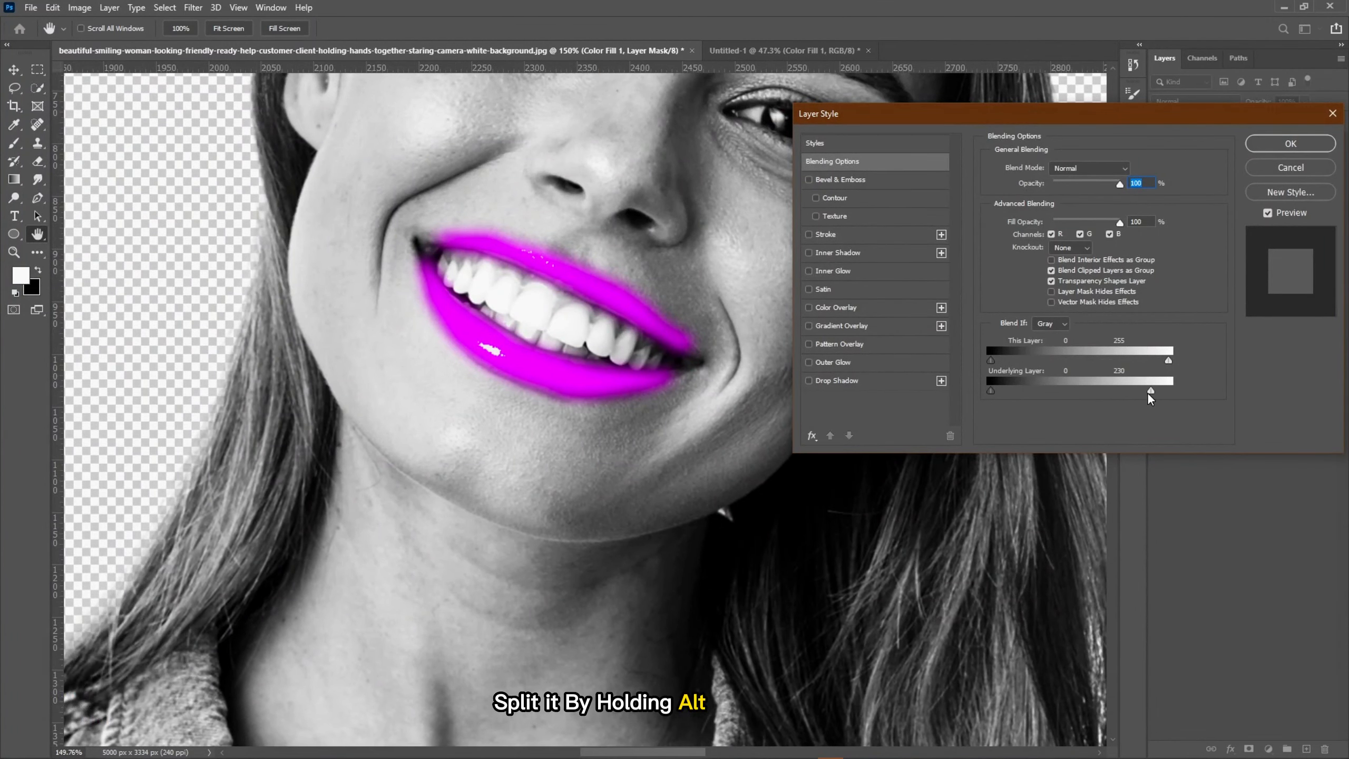
{"action": "mouse_move", "coordinate": [1147, 393]}
{"action": "left_mouse_down"}
{"action": "mouse_move", "coordinate": [1081, 392]}
{"action": "mouse_move", "coordinate": [1138, 393]}
{"action": "left_mouse_up"}
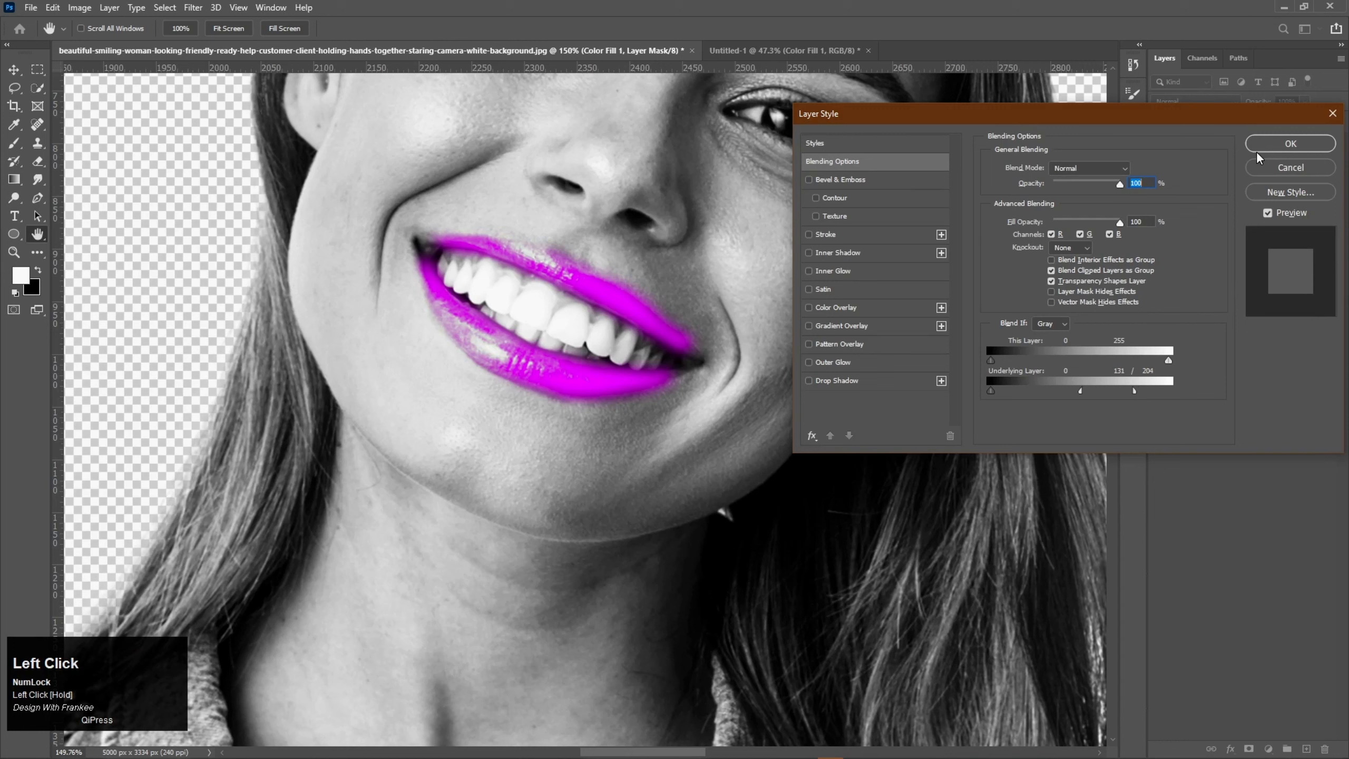
{"action": "left_click", "coordinate": [1291, 144]}
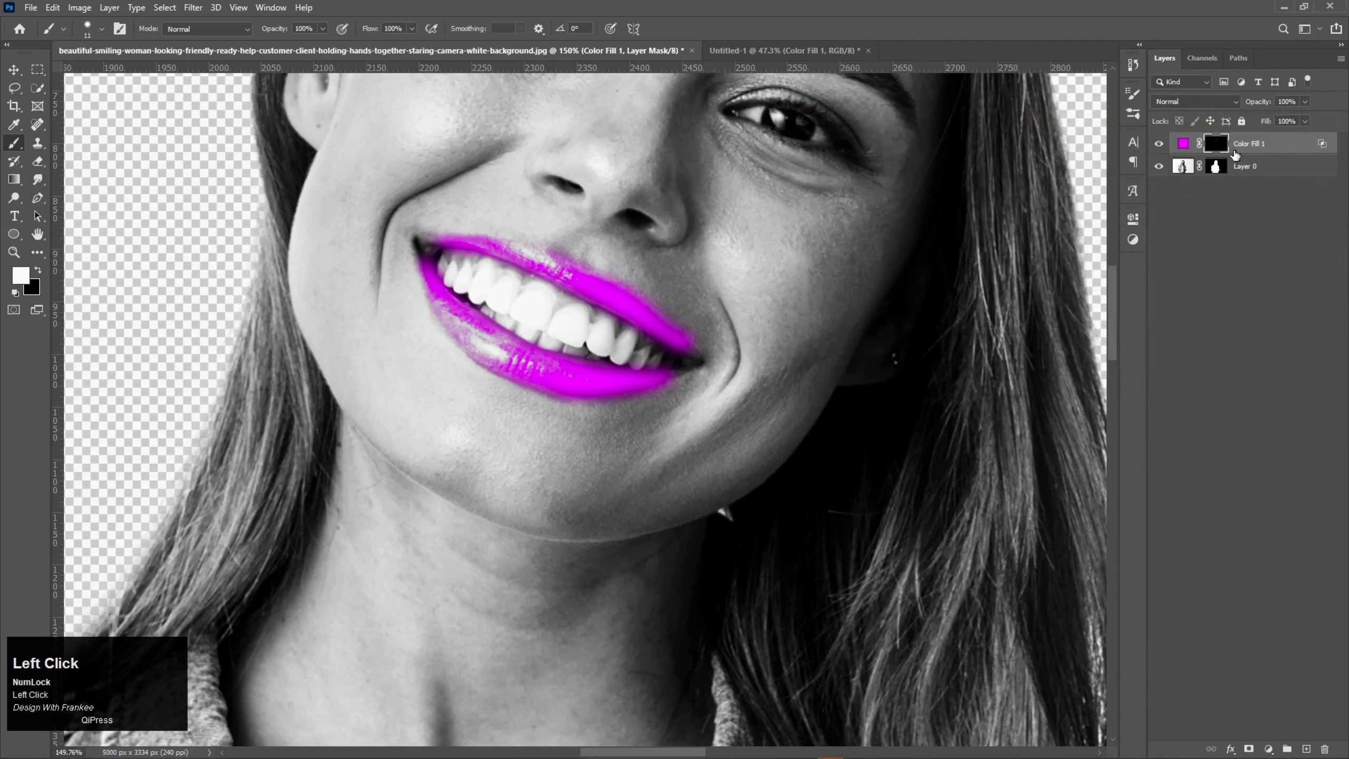
Step: Paint black on the fill layer's mask to remove the magenta spill above the upper lip's edge
{"action": "key", "text": "b"}
{"action": "scroll", "coordinate": [648, 307], "scroll_direction": "up", "scroll_amount": 3}
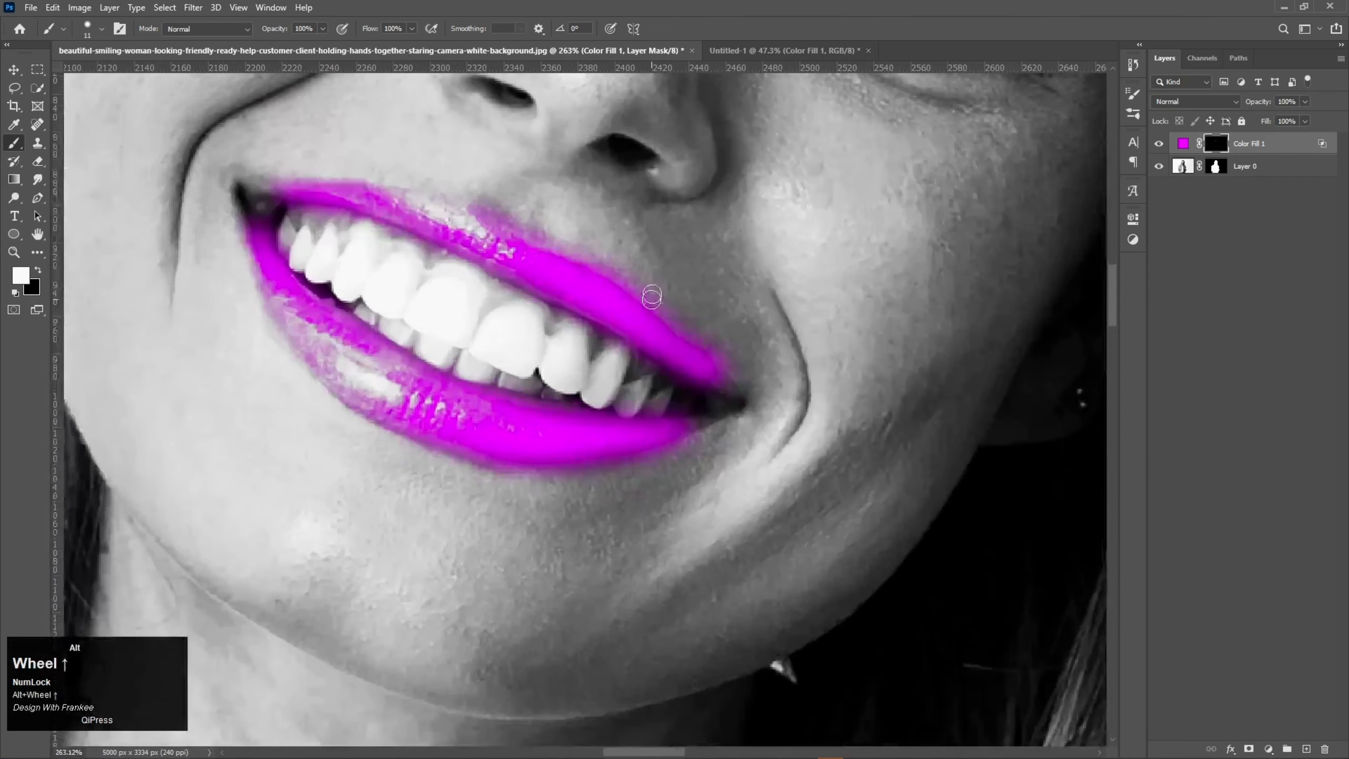
{"action": "key", "text": "x"}
{"action": "mouse_move", "coordinate": [498, 197]}
{"action": "left_mouse_down"}
{"action": "mouse_move", "coordinate": [769, 365]}
{"action": "mouse_move", "coordinate": [751, 374]}
{"action": "mouse_move", "coordinate": [708, 356]}
{"action": "mouse_move", "coordinate": [600, 237]}
{"action": "left_mouse_up"}
{"action": "mouse_move", "coordinate": [544, 189]}
{"action": "left_mouse_down"}
{"action": "mouse_move", "coordinate": [507, 210]}
{"action": "mouse_move", "coordinate": [592, 244]}
{"action": "mouse_move", "coordinate": [527, 223]}
{"action": "left_mouse_up"}
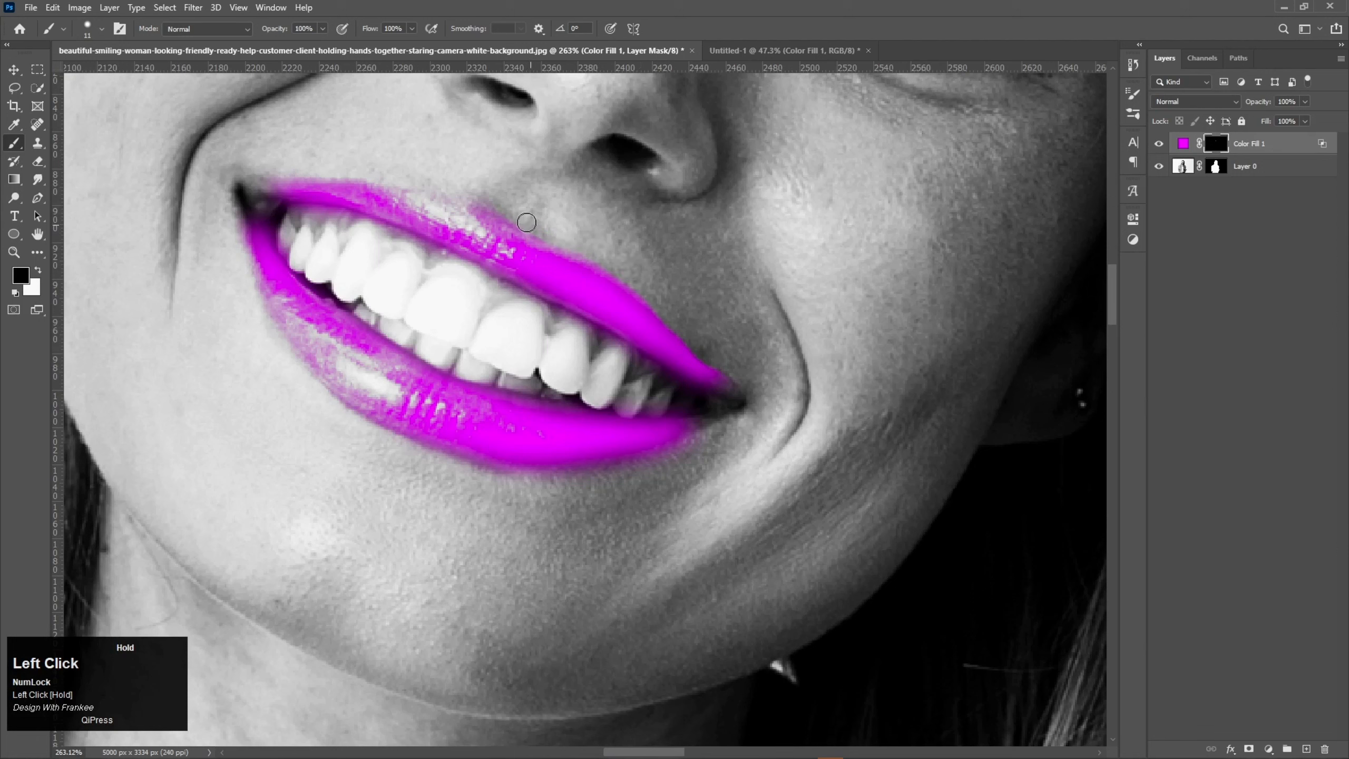
{"action": "key", "text": "ctrl+0"}
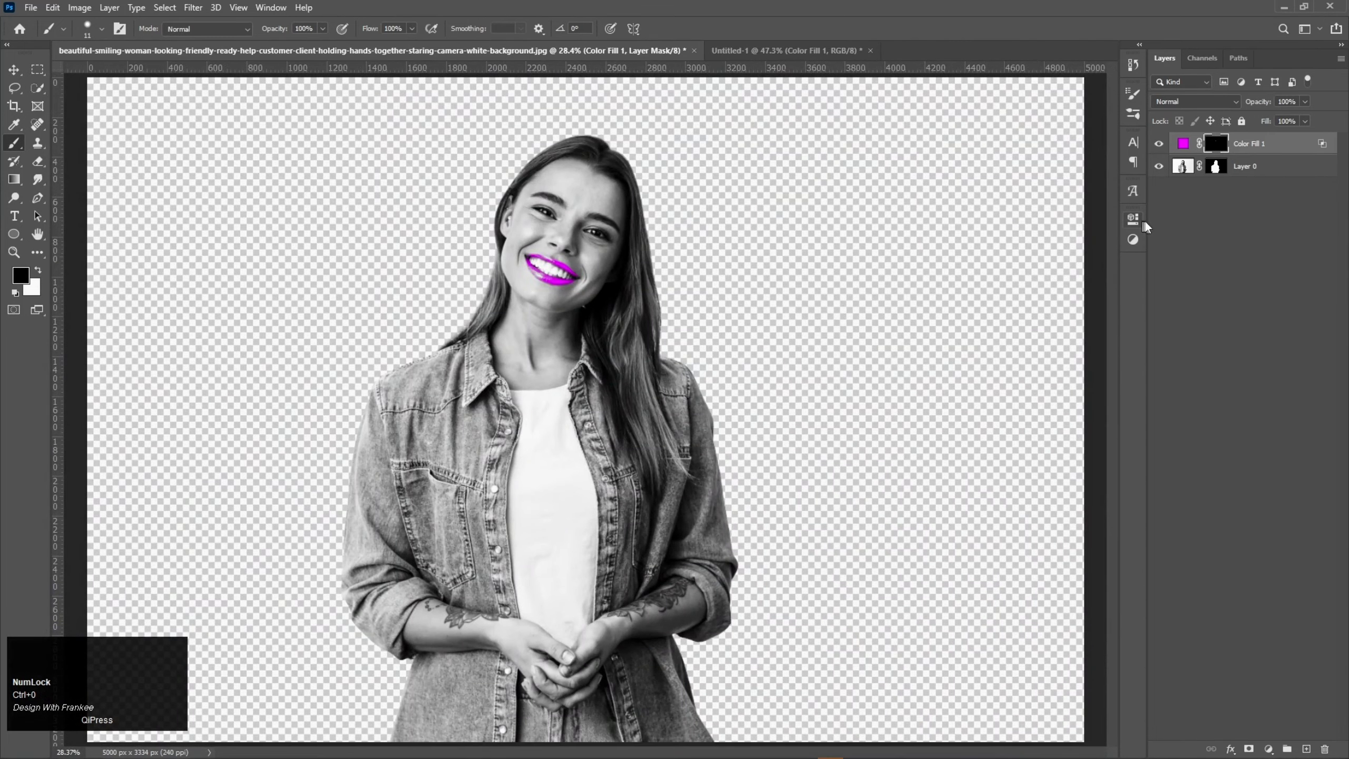
Step: Convert the magenta fill layer and the woman layer together into one smart object and toggle its visibility to check it
{"action": "left_click", "coordinate": [1270, 169]}
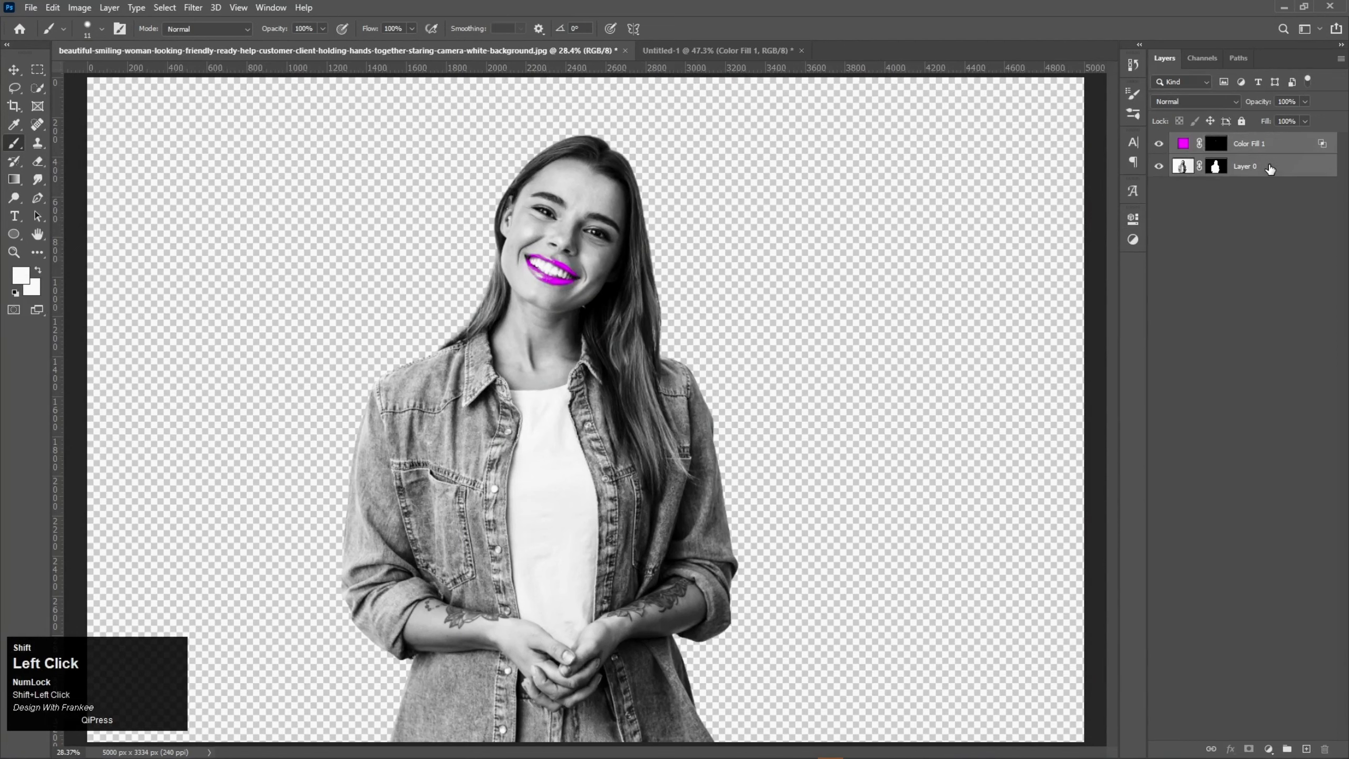
{"action": "right_click", "coordinate": [1272, 170]}
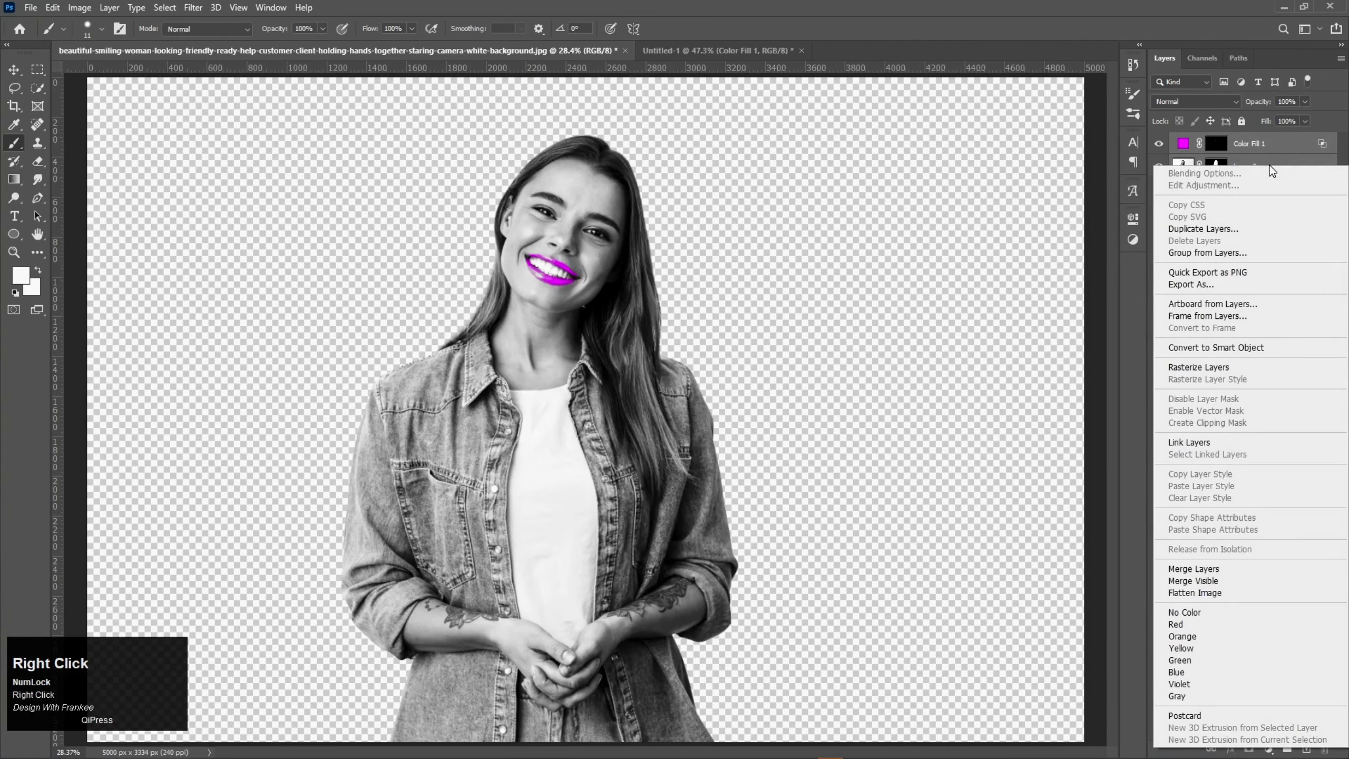
{"action": "left_click", "coordinate": [1262, 346]}
{"action": "left_click", "coordinate": [1159, 143]}
{"action": "left_click", "coordinate": [1159, 143]}
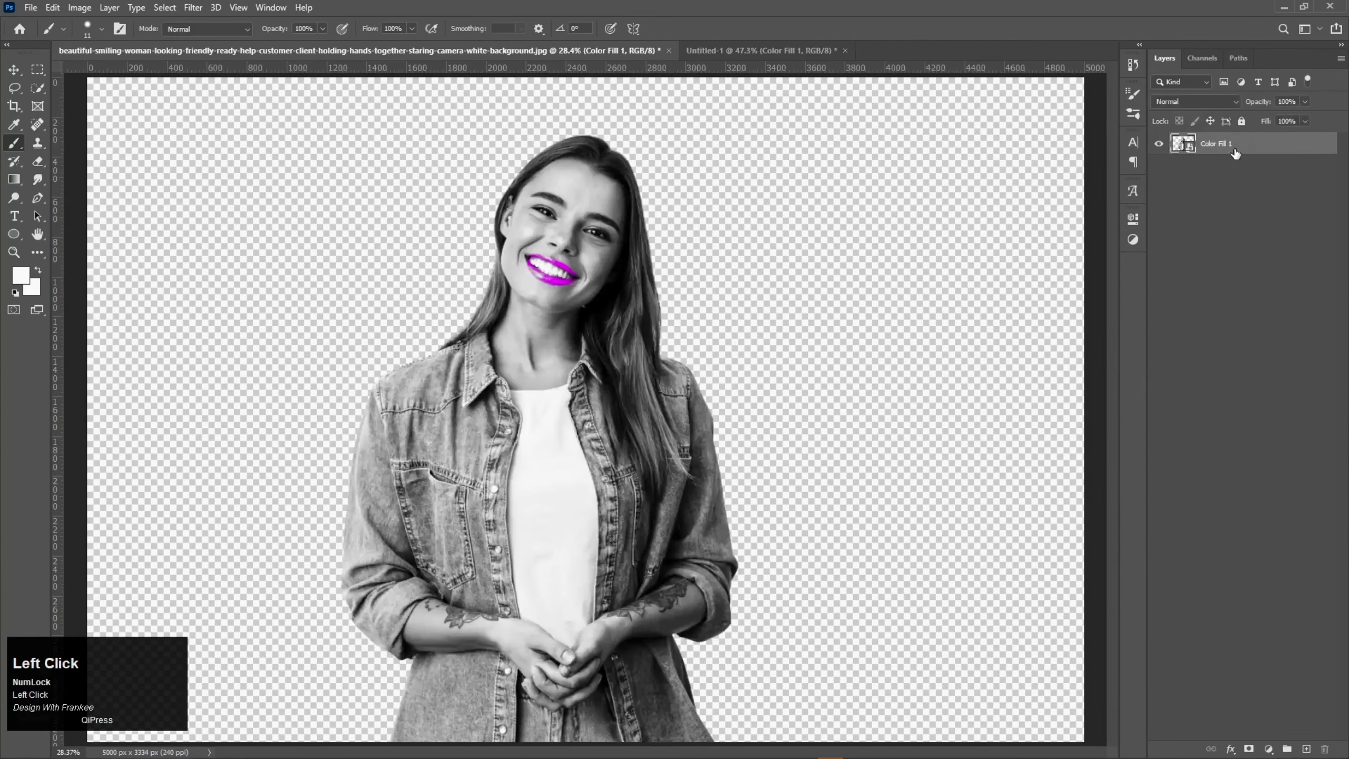
Step: Copy the portrait smart object into the Untitled-1 document and place it near the canvas centre at 44.67% scale
{"action": "left_click_drag", "start_coordinate": [1234, 151], "coordinate": [669, 340]}
{"action": "key", "text": "ctrl+t"}
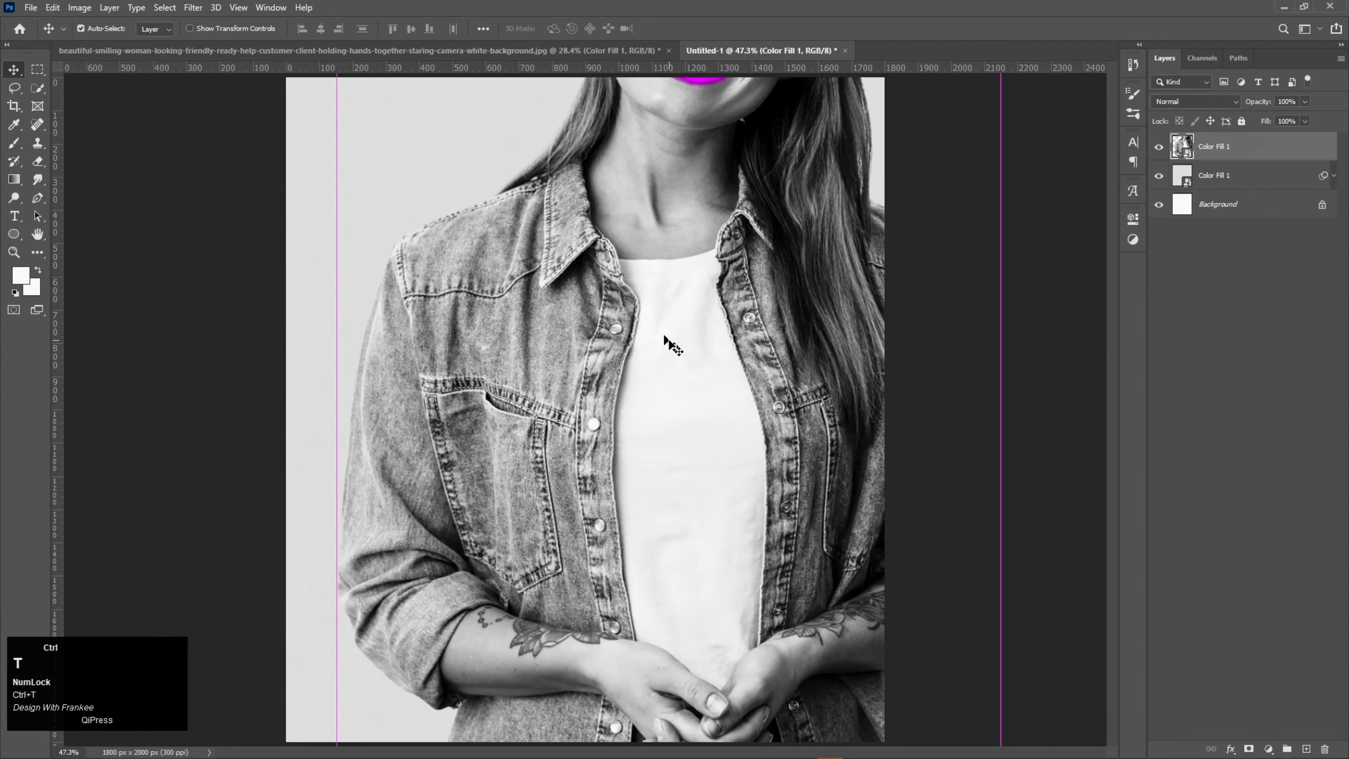
{"action": "scroll", "coordinate": [712, 333], "scroll_direction": "down", "scroll_amount": 2, "text": "alt"}
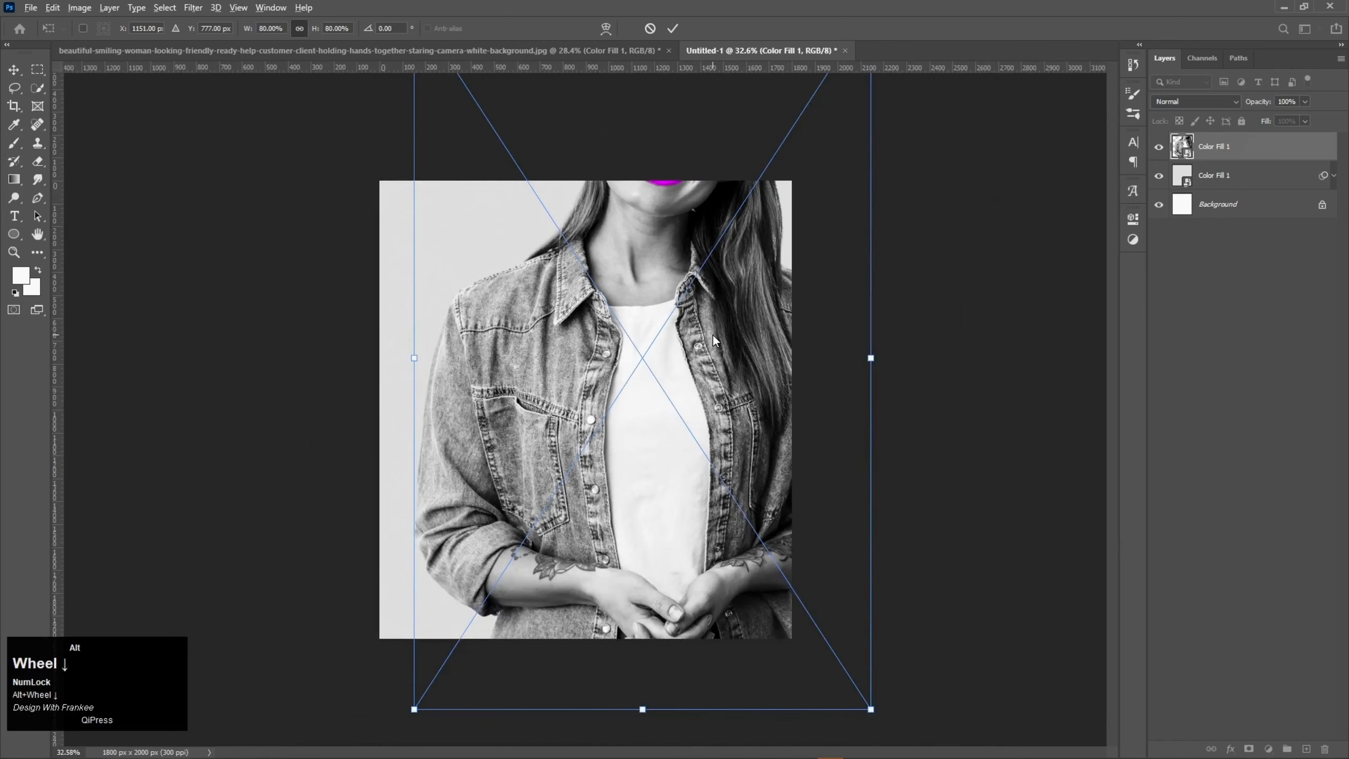
{"action": "left_click_drag", "start_coordinate": [872, 712], "coordinate": [764, 558]}
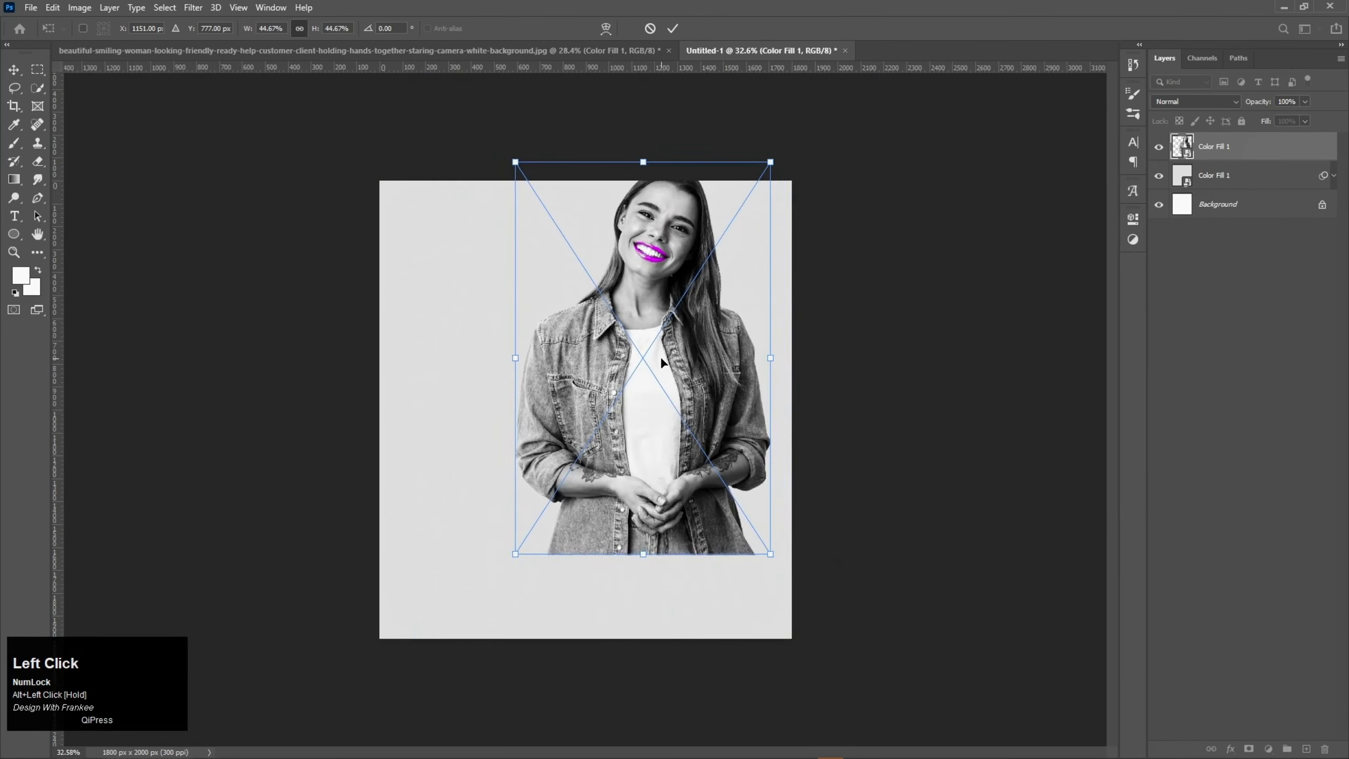
{"action": "left_click_drag", "start_coordinate": [660, 361], "coordinate": [611, 392]}
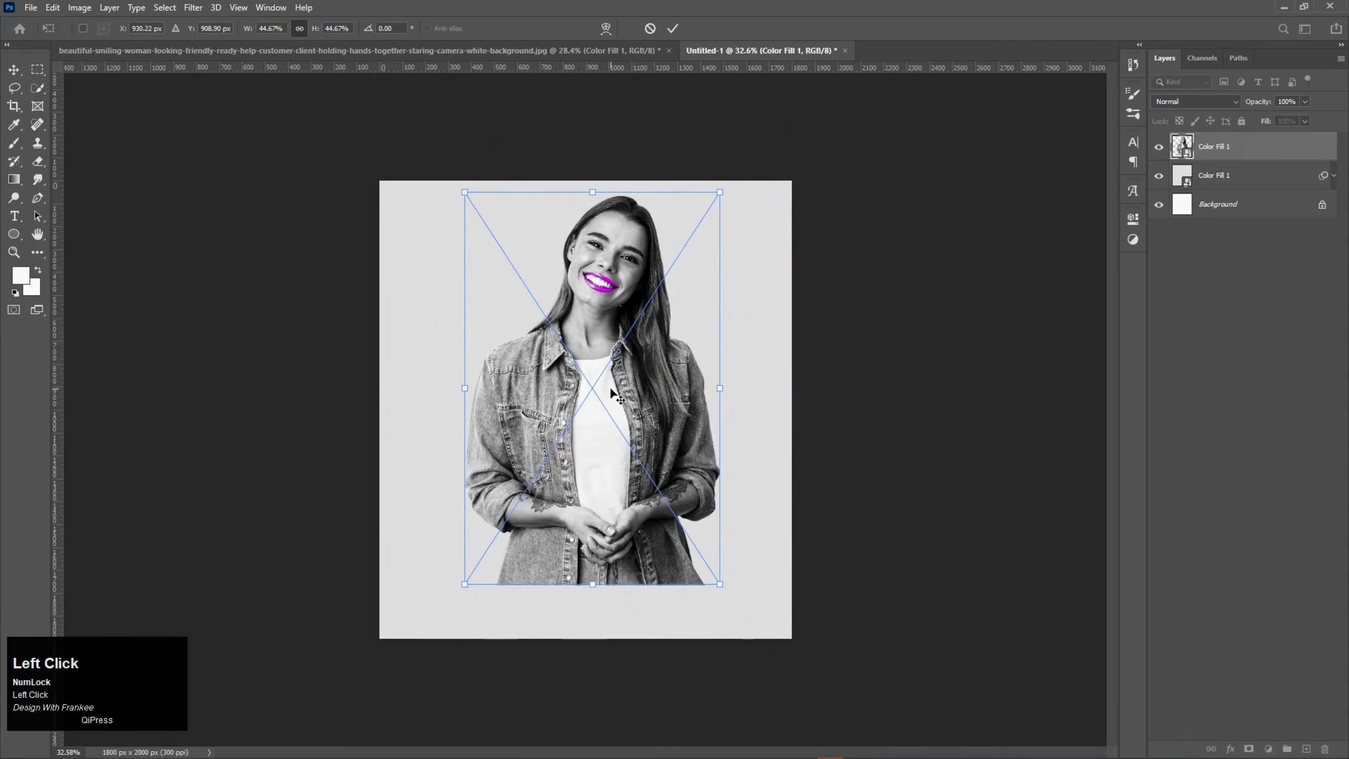
{"action": "double_click", "coordinate": [611, 393]}
{"action": "key", "text": "ctrl+0"}
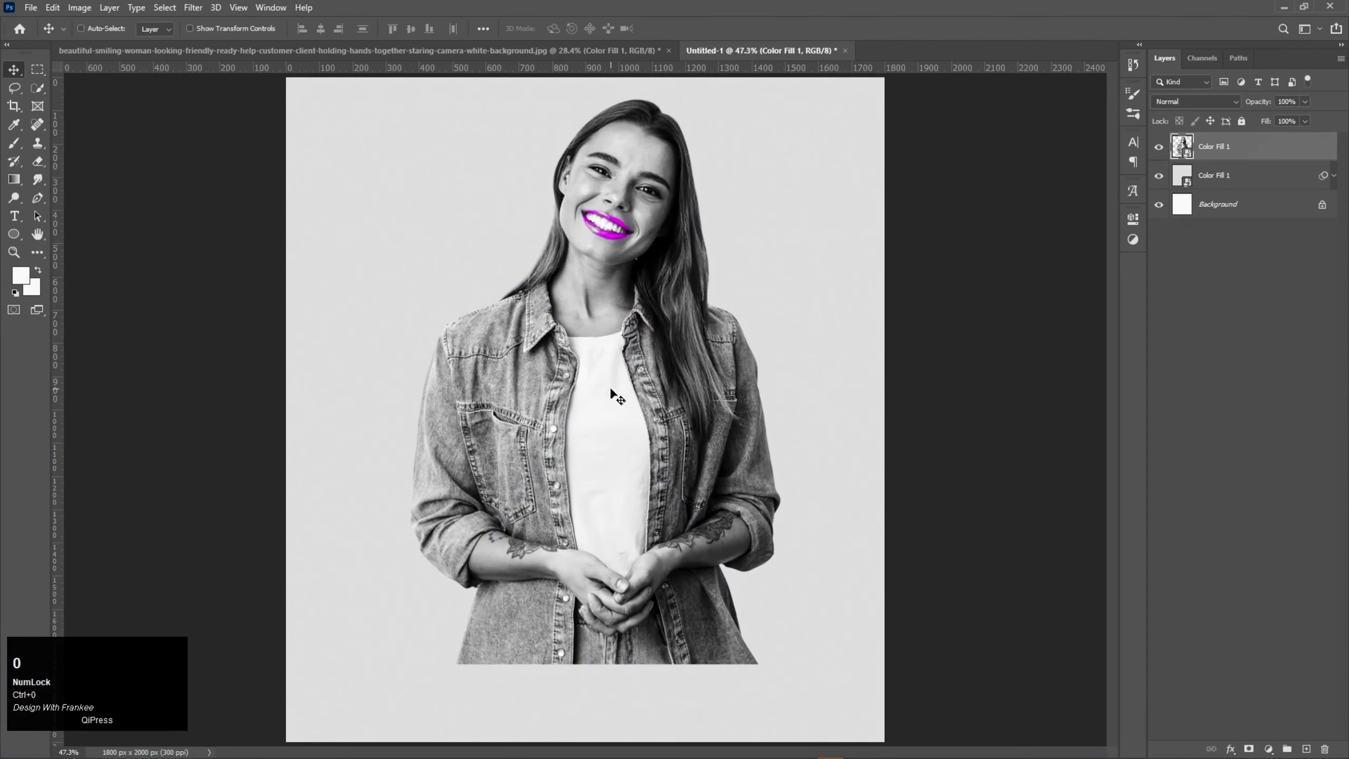
Step: Lasso a jagged-edged area around the woman's lower body and hide it with an inverted layer mask on the portrait
{"action": "right_click", "coordinate": [15, 89]}
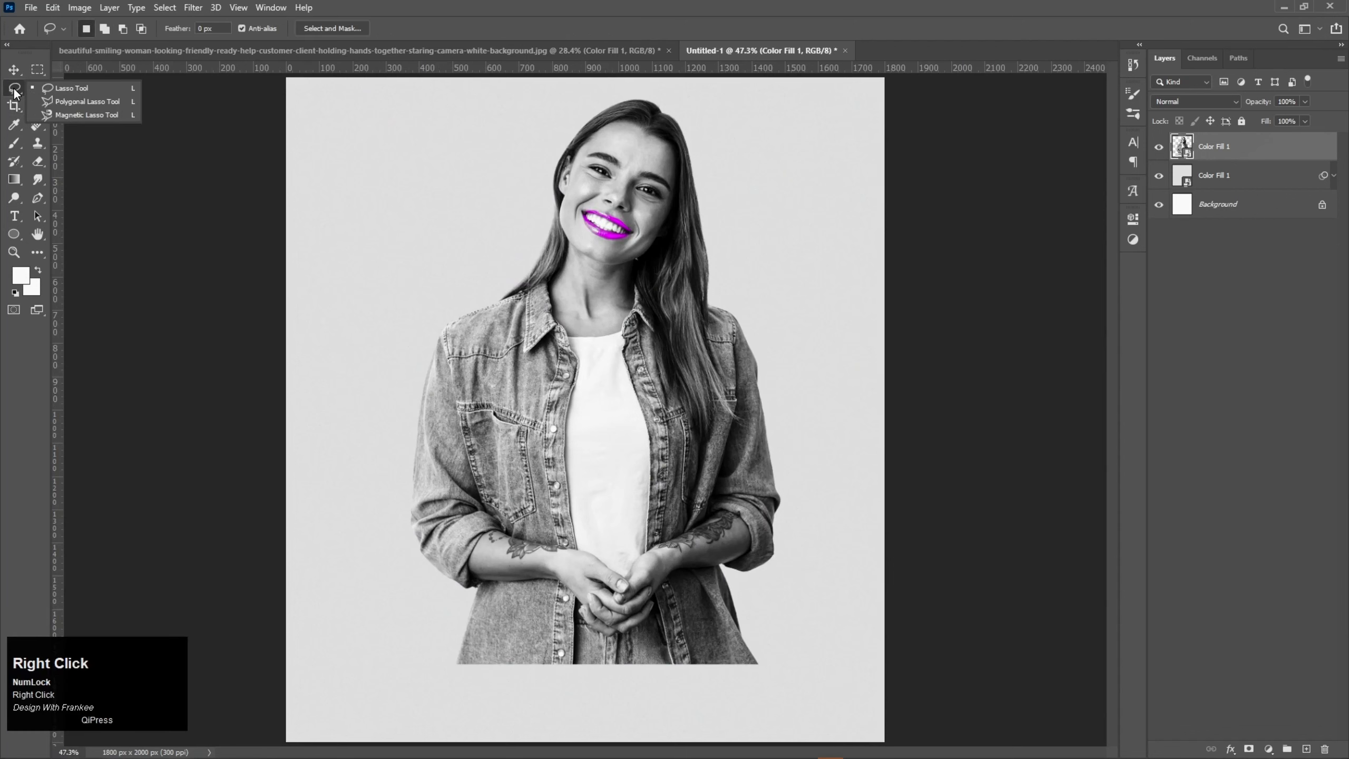
{"action": "left_click", "coordinate": [43, 91]}
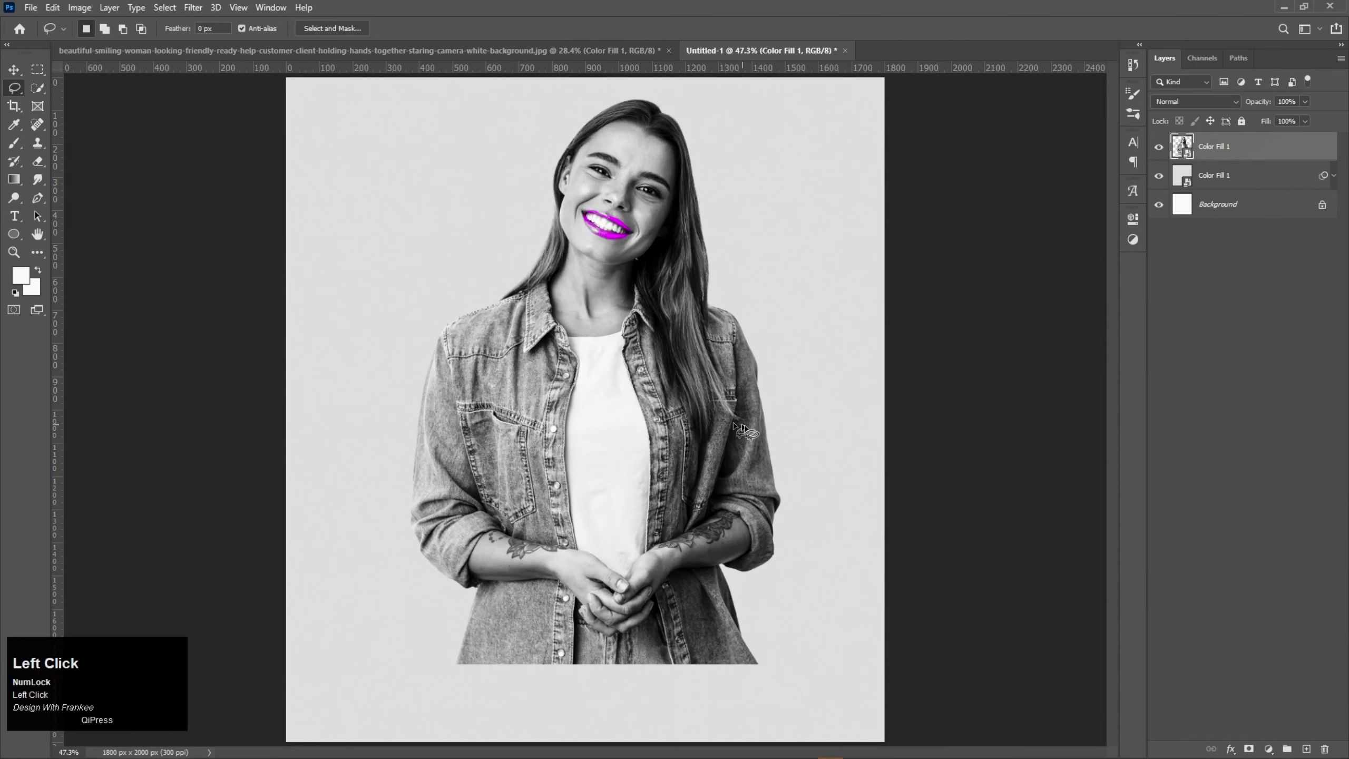
{"action": "mouse_move", "coordinate": [812, 440]}
{"action": "left_mouse_down"}
{"action": "mouse_move", "coordinate": [783, 431]}
{"action": "mouse_move", "coordinate": [631, 466]}
{"action": "mouse_move", "coordinate": [409, 443]}
{"action": "mouse_move", "coordinate": [397, 598]}
{"action": "mouse_move", "coordinate": [527, 699]}
{"action": "mouse_move", "coordinate": [830, 640]}
{"action": "mouse_move", "coordinate": [834, 466]}
{"action": "mouse_move", "coordinate": [820, 444]}
{"action": "left_mouse_up"}
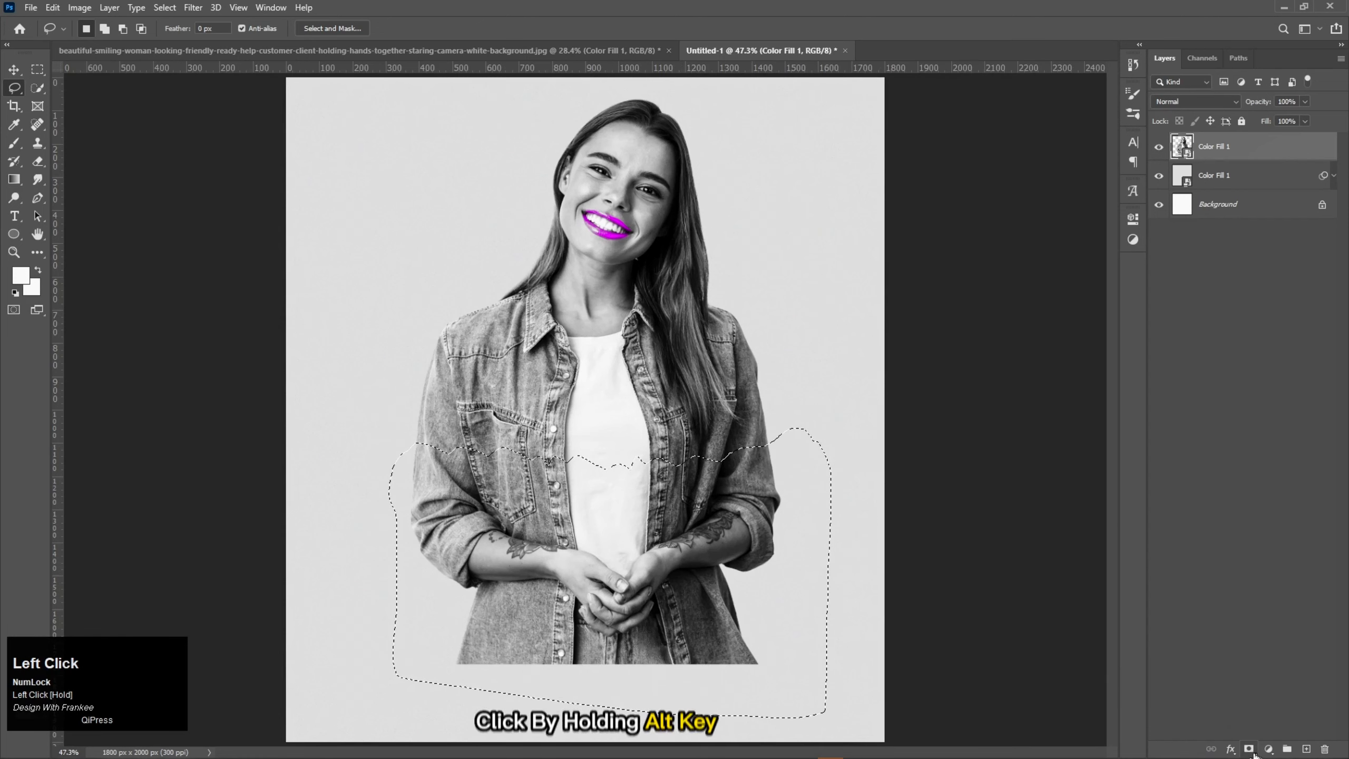
{"action": "left_click", "coordinate": [1249, 748], "text": "alt"}
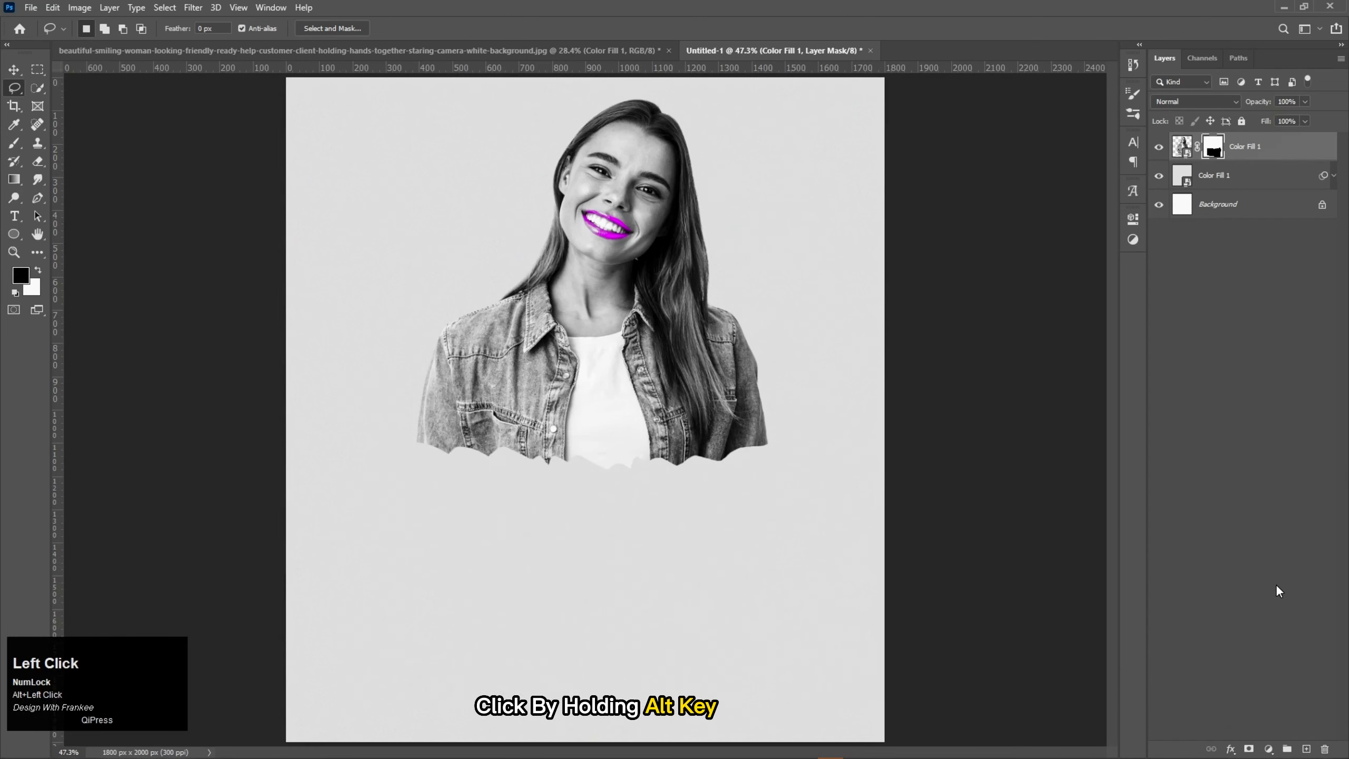
Step: Scale the masked portrait to 124.91% and position it horizontally centred at X 900 px, Y about 1251 px
{"action": "key", "text": "ctrl+0"}
{"action": "key", "text": "v"}
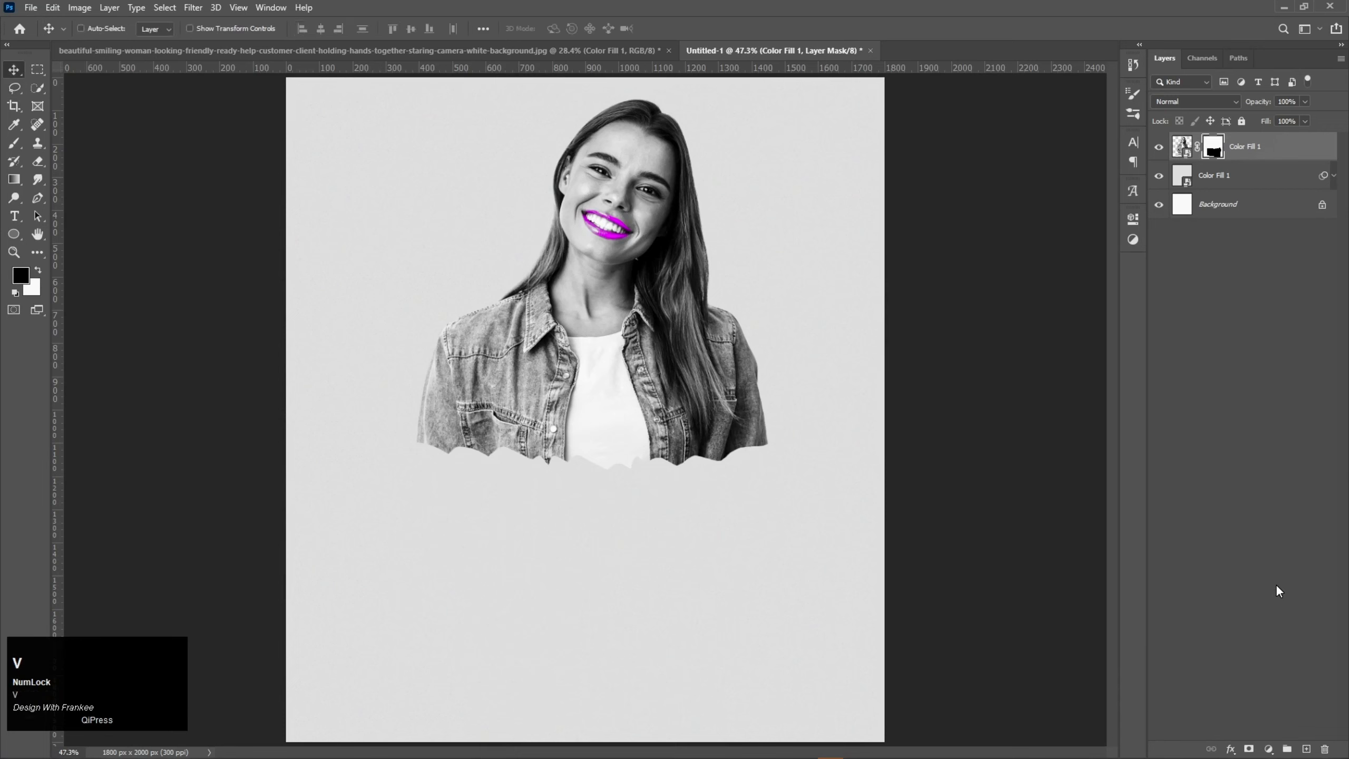
{"action": "key", "text": "ctrl+t"}
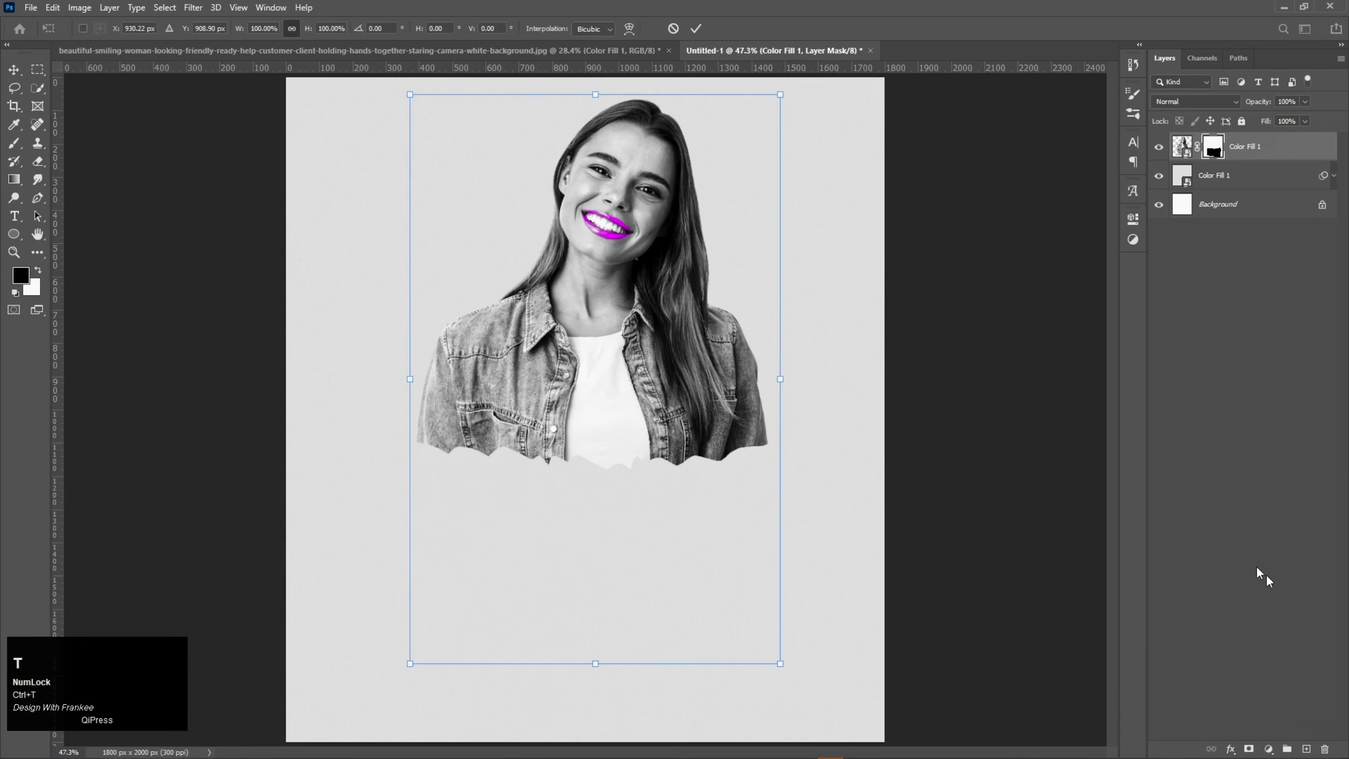
{"action": "left_click_drag", "start_coordinate": [780, 663], "coordinate": [811, 711]}
{"action": "left_click_drag", "start_coordinate": [623, 322], "coordinate": [616, 389]}
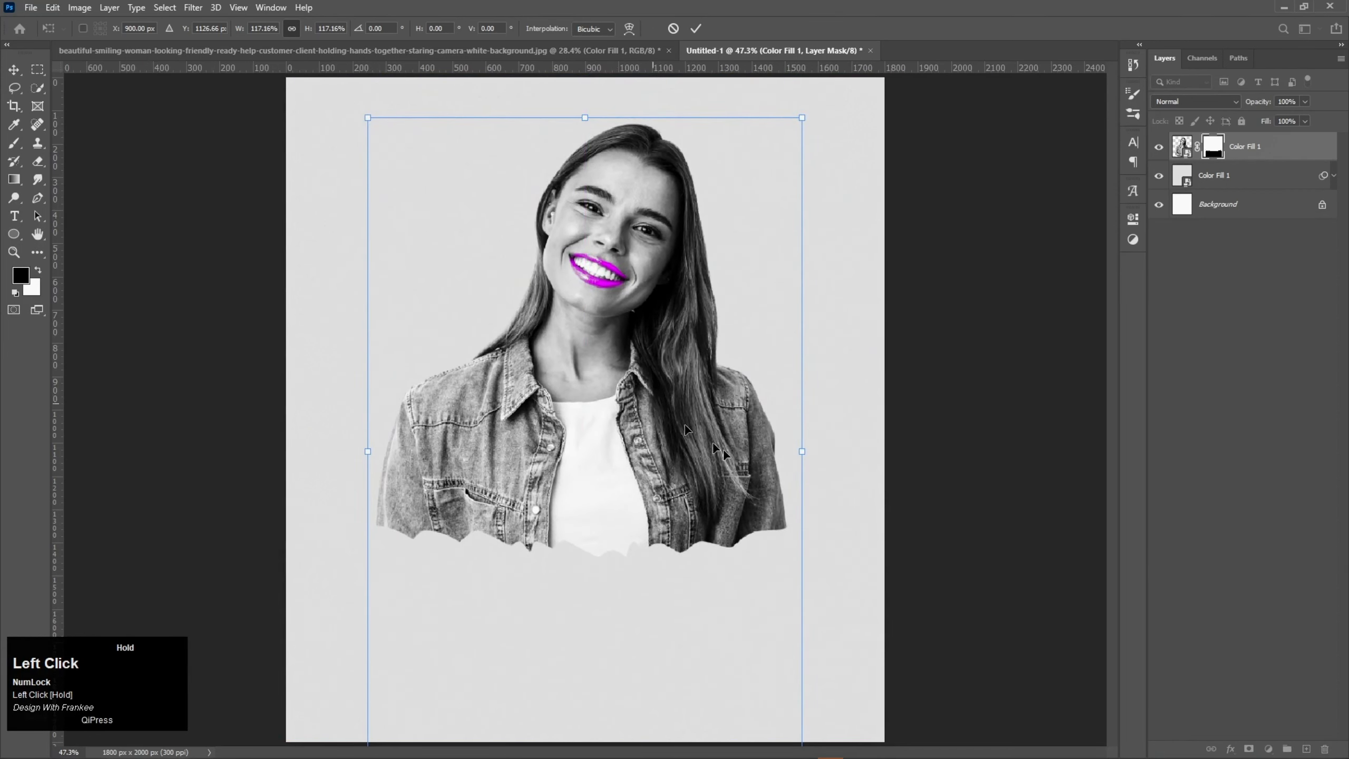
{"action": "left_click_drag", "start_coordinate": [805, 118], "coordinate": [819, 97]}
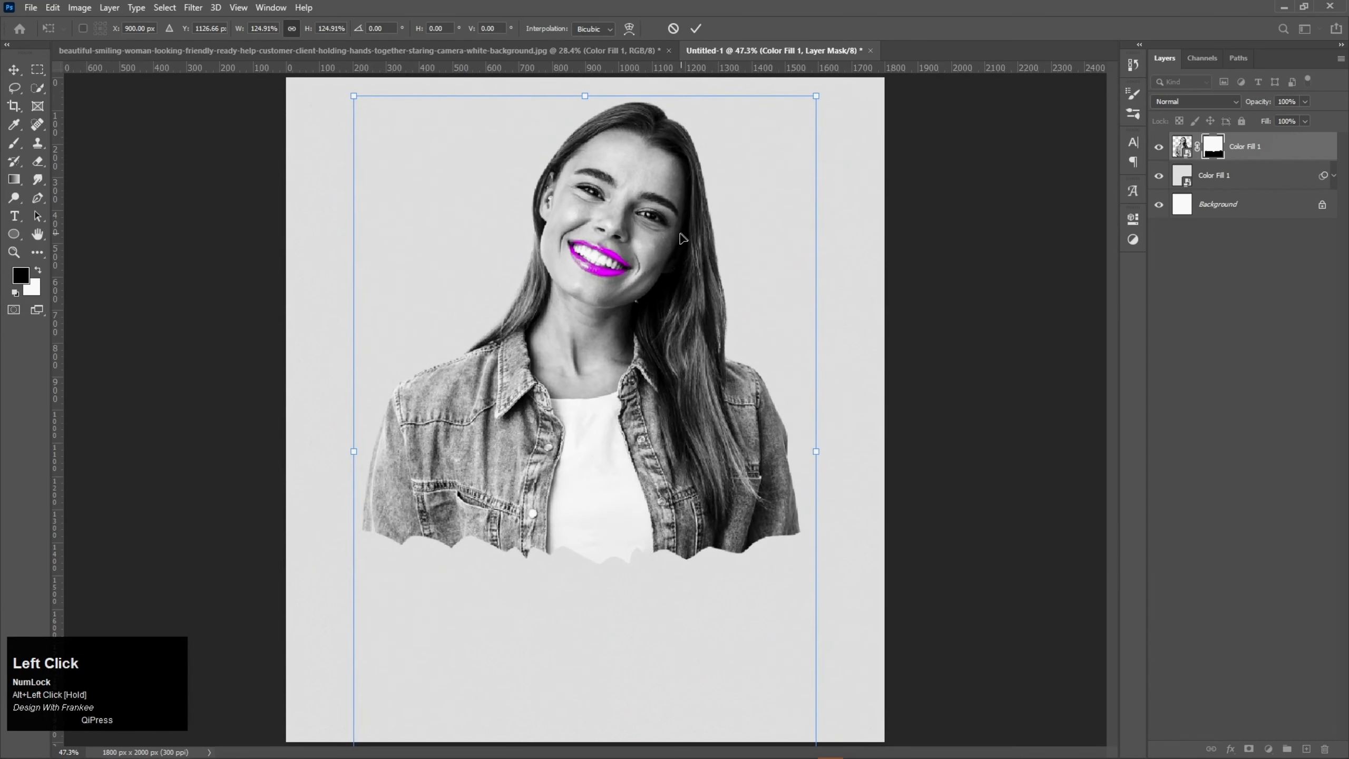
{"action": "left_click_drag", "start_coordinate": [681, 238], "coordinate": [684, 278]}
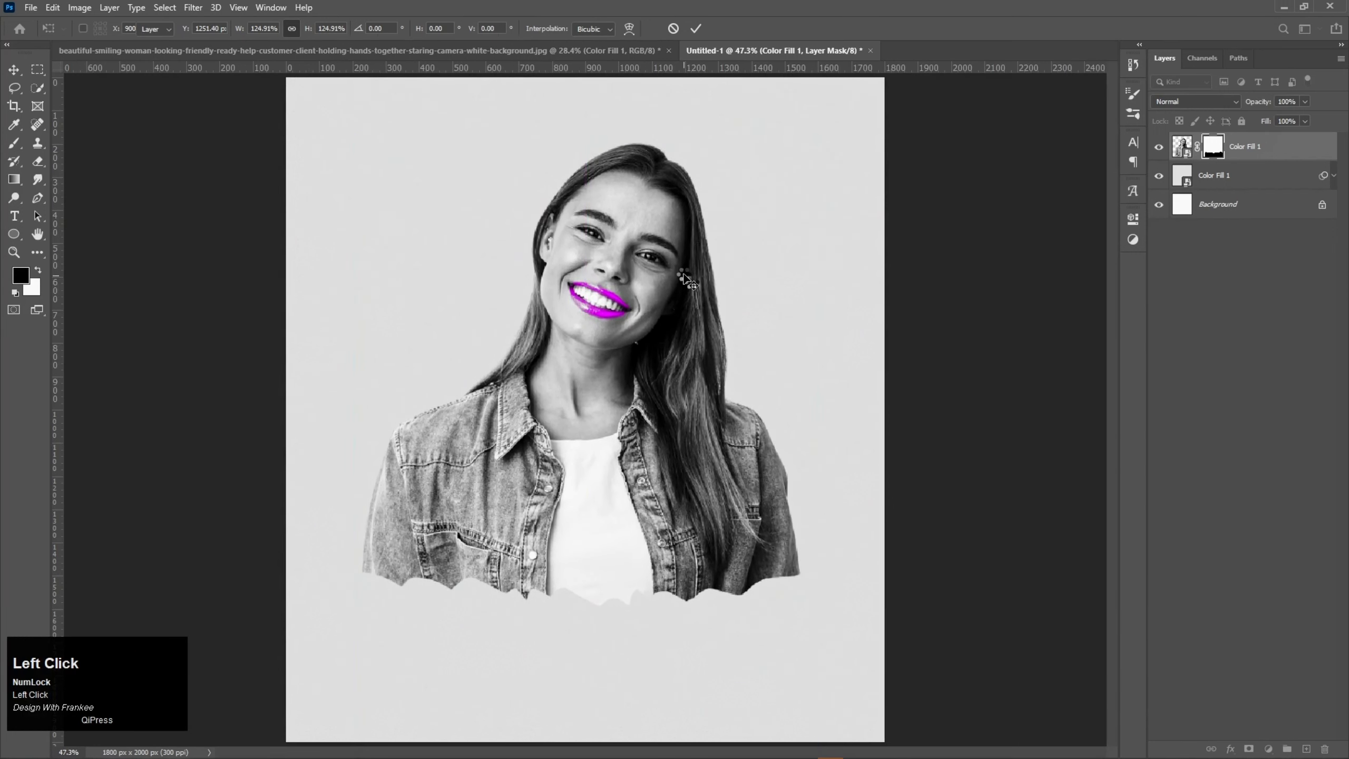
Step: Add a centred text line reading "BY:DESIGN WITH FRANKEE" just above the woman's head
{"action": "key", "text": "t"}
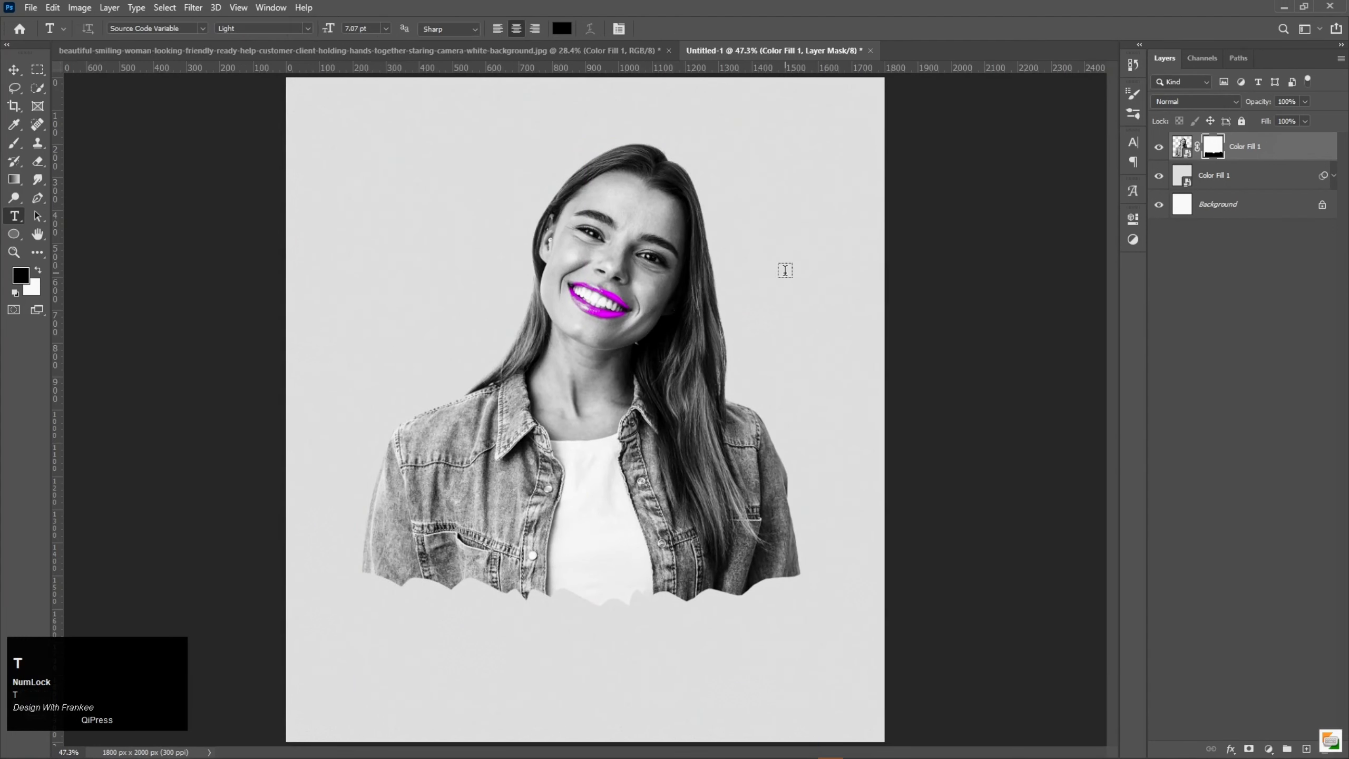
{"action": "left_click", "coordinate": [569, 133]}
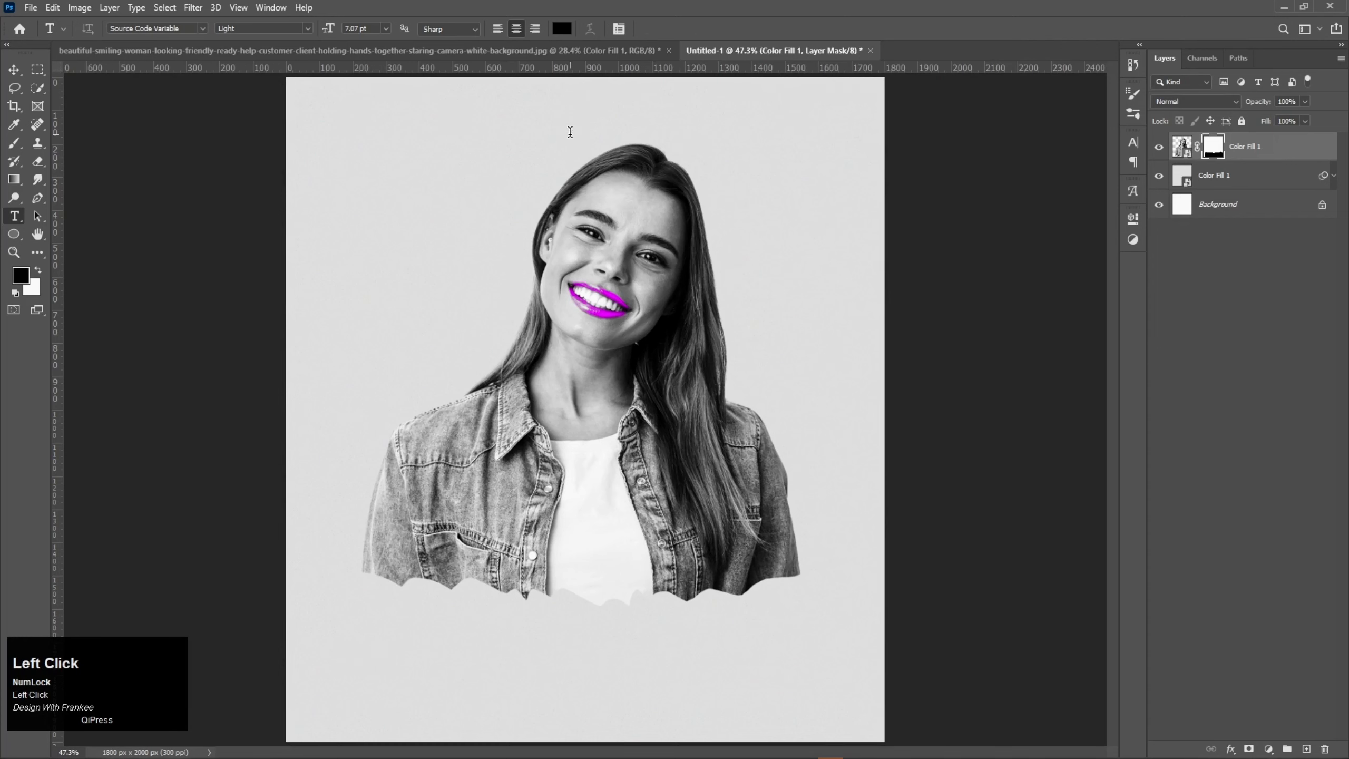
{"action": "type", "text": "BY"}
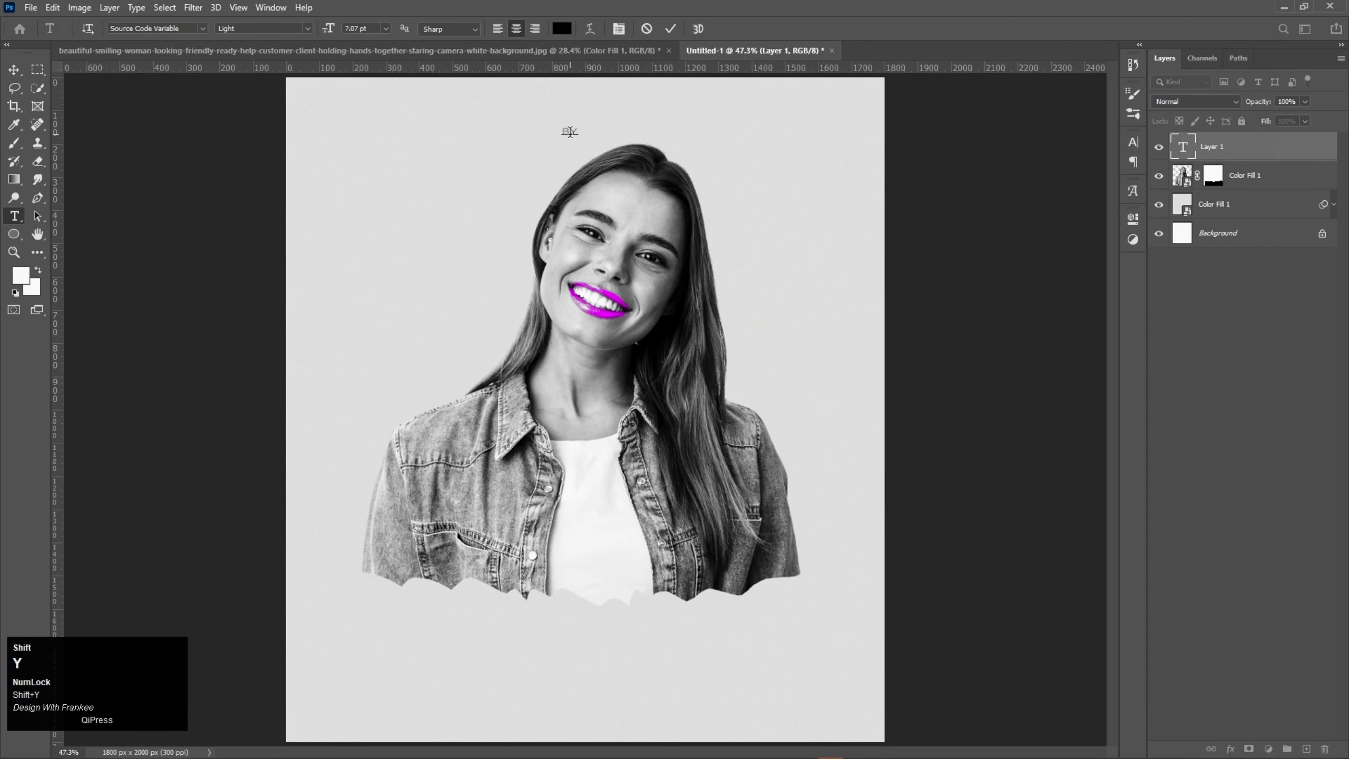
{"action": "type", "text": ": "}
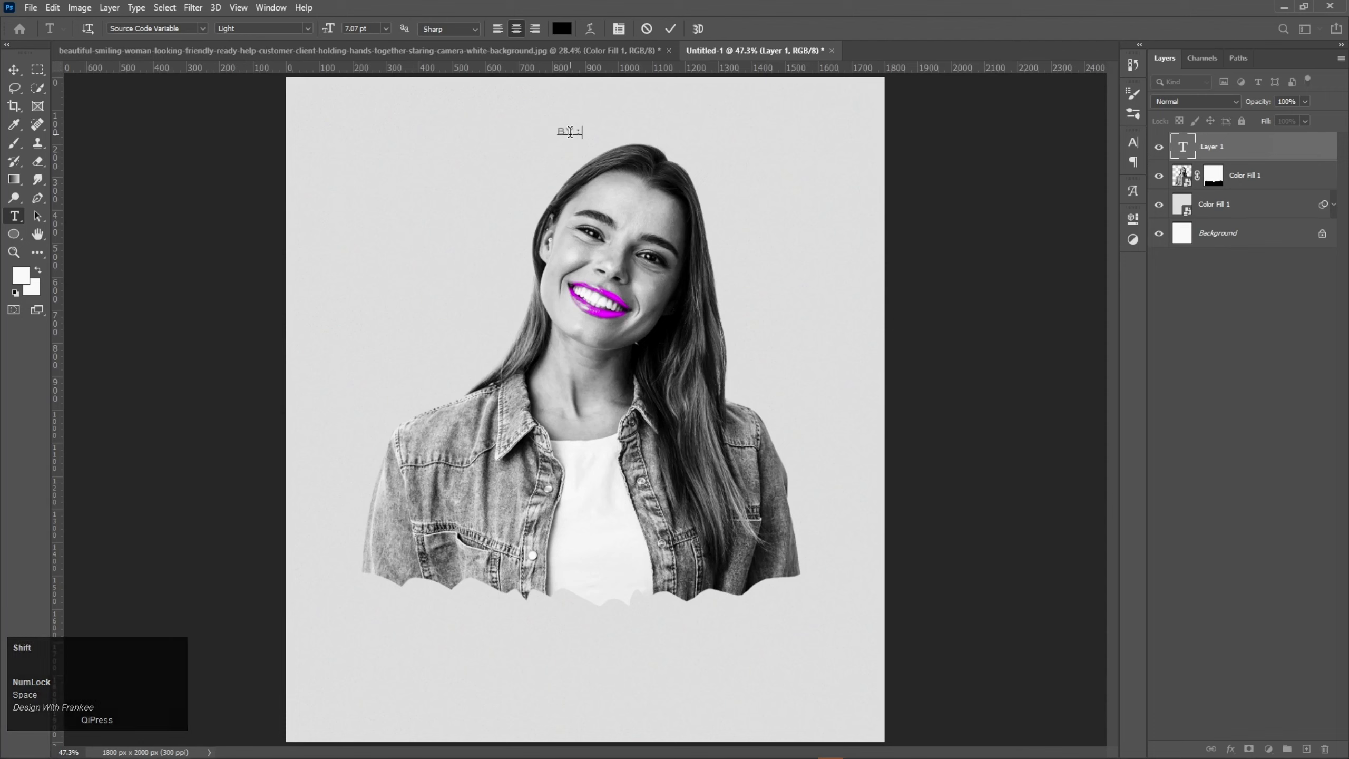
{"action": "type", "text": "DESIG"}
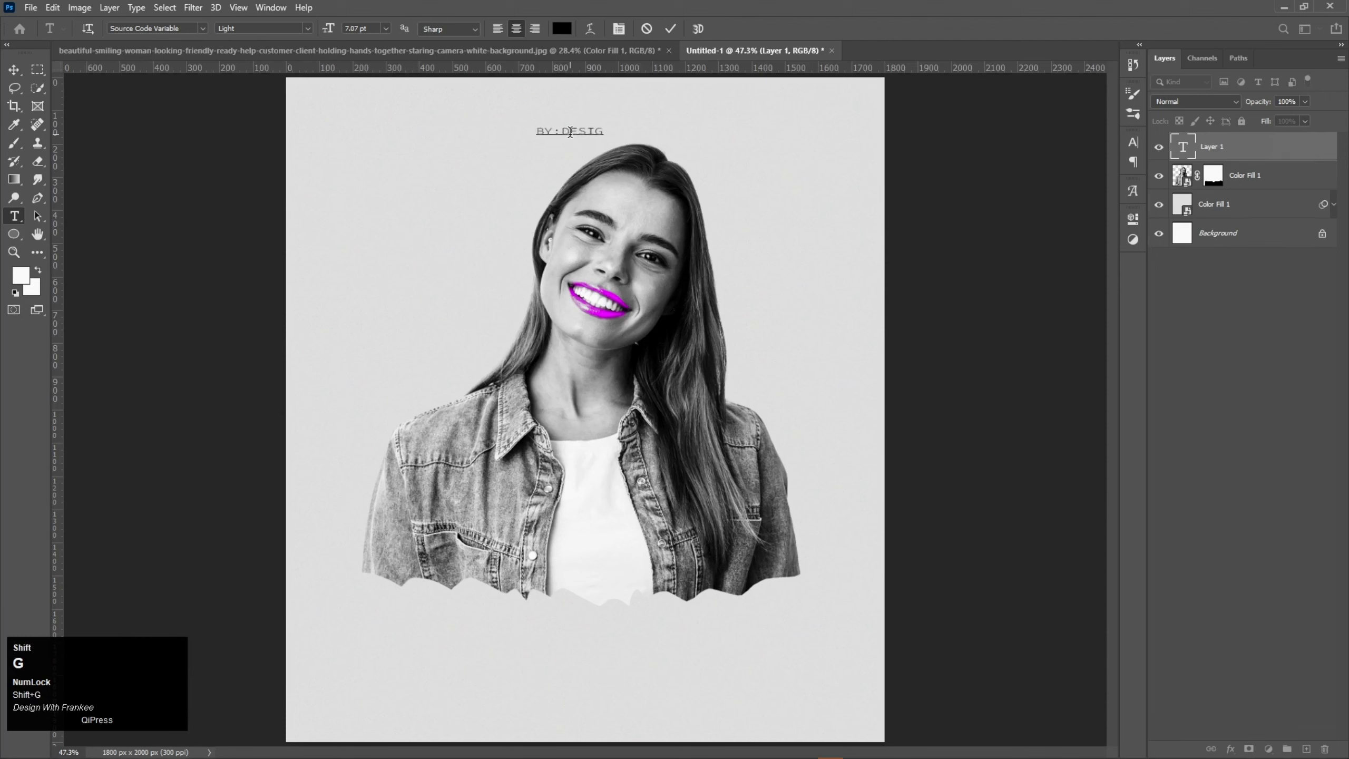
{"action": "type", "text": "N WITH FRANKEE"}
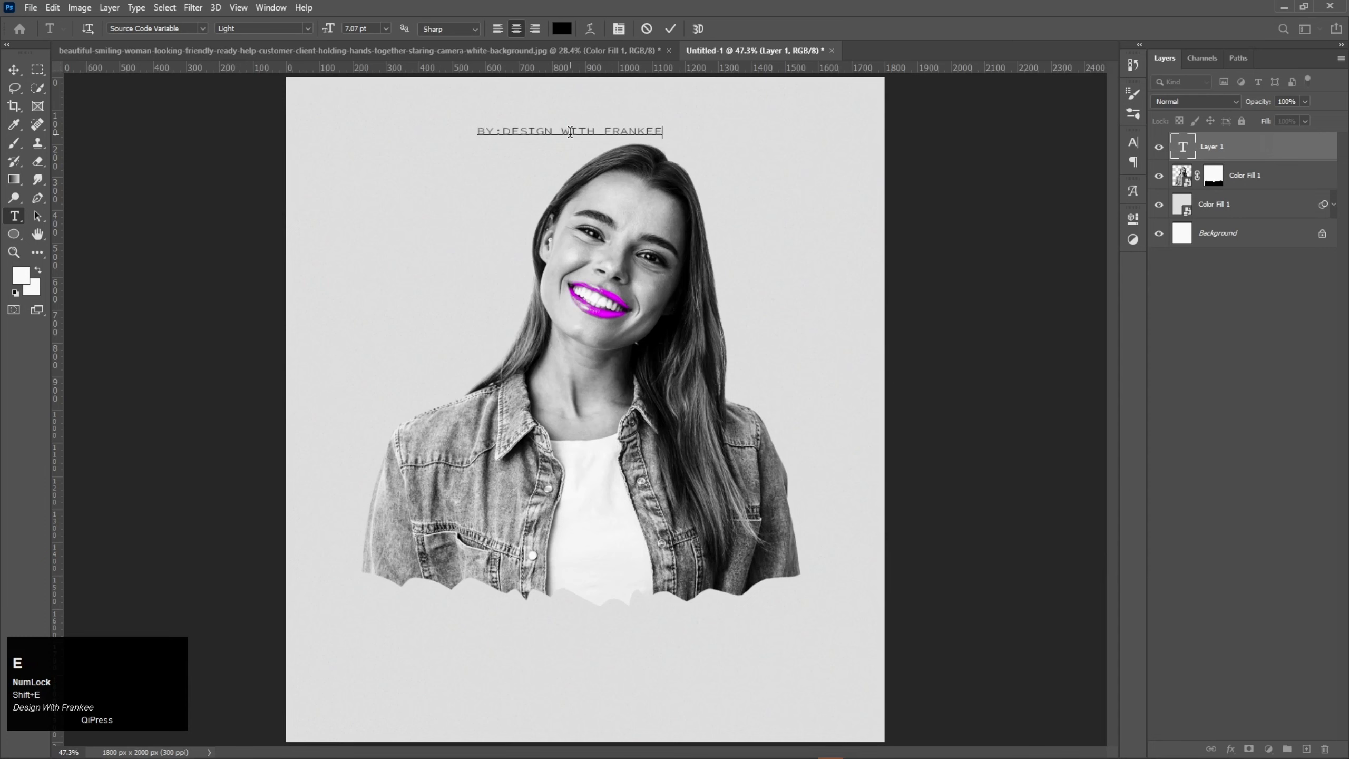
Step: Colour the "BY:DESIGN WITH FRANKEE" text near-black and set its font style to Semibold
{"action": "key", "text": "ctrl+a"}
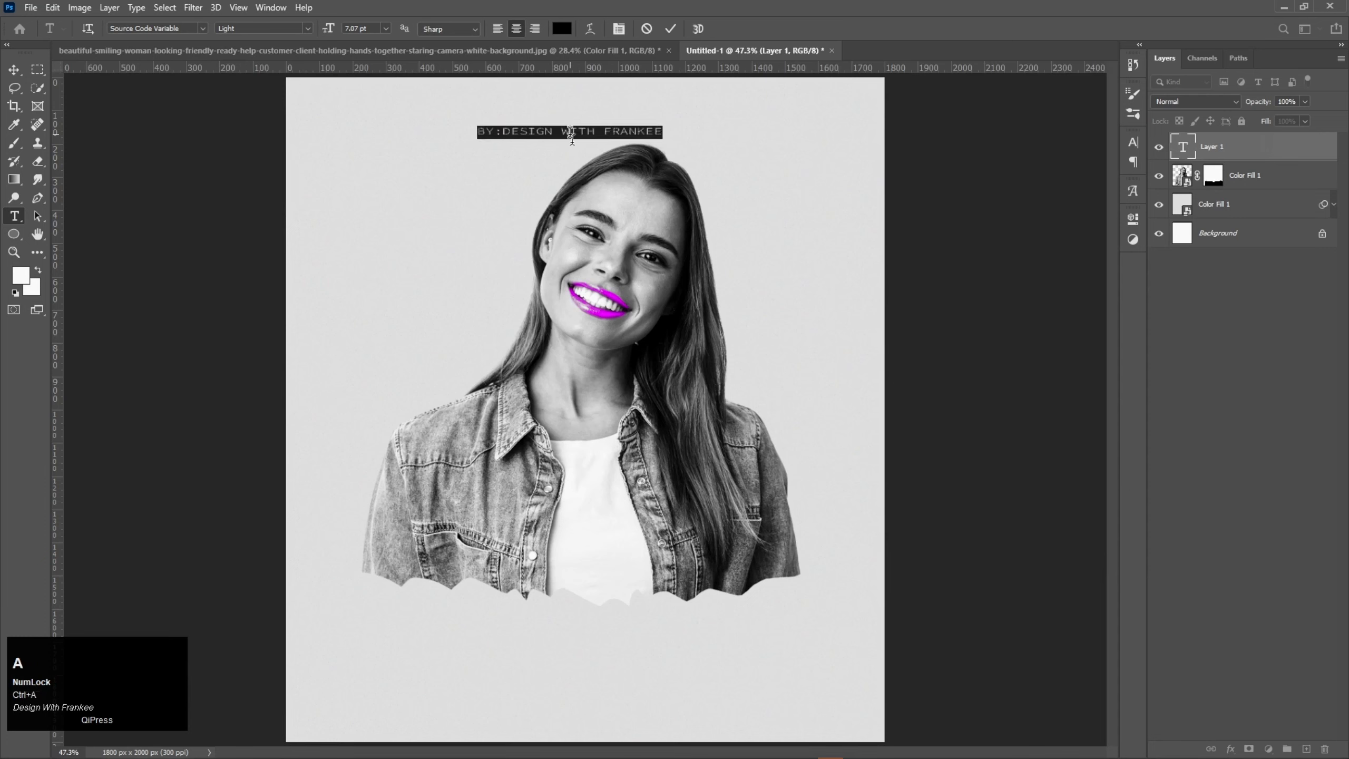
{"action": "left_click", "coordinate": [562, 28]}
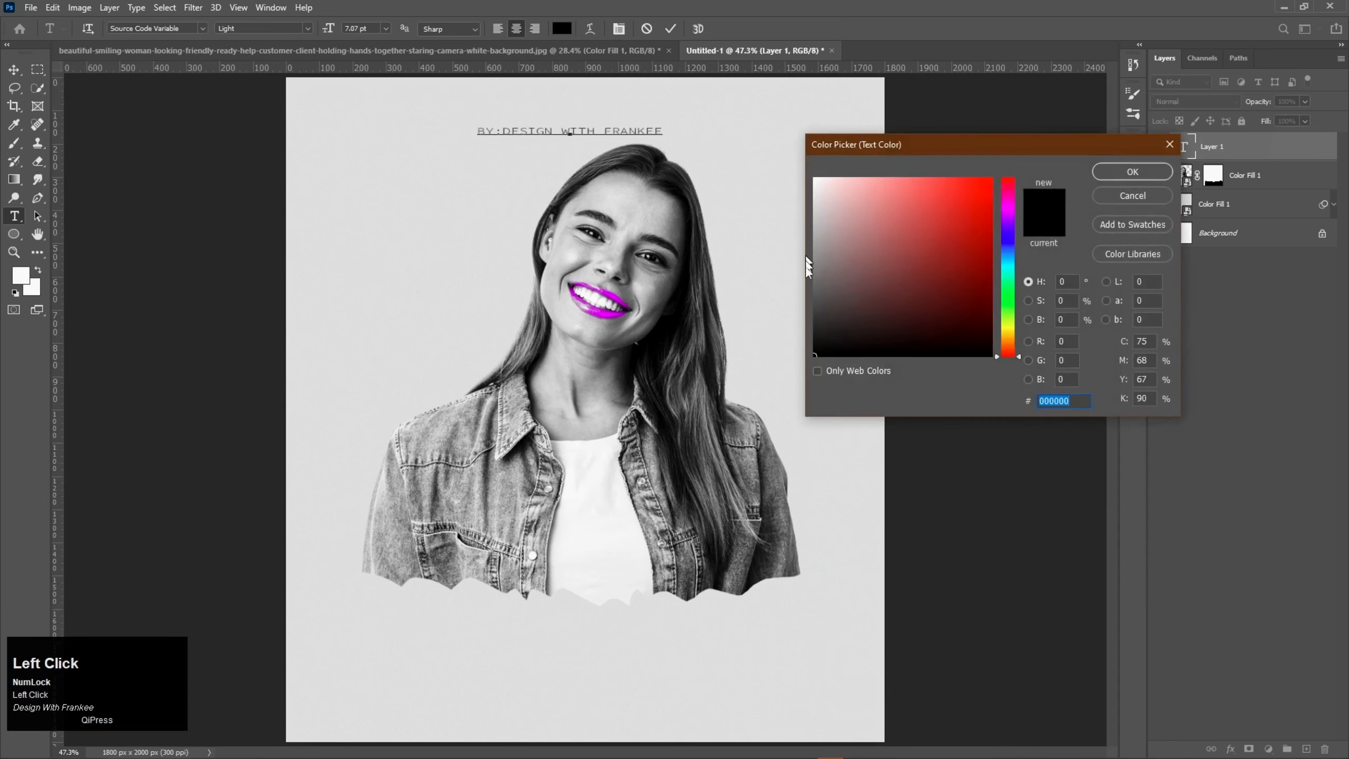
{"action": "left_click_drag", "start_coordinate": [825, 330], "coordinate": [810, 346]}
{"action": "left_click", "coordinate": [1117, 173]}
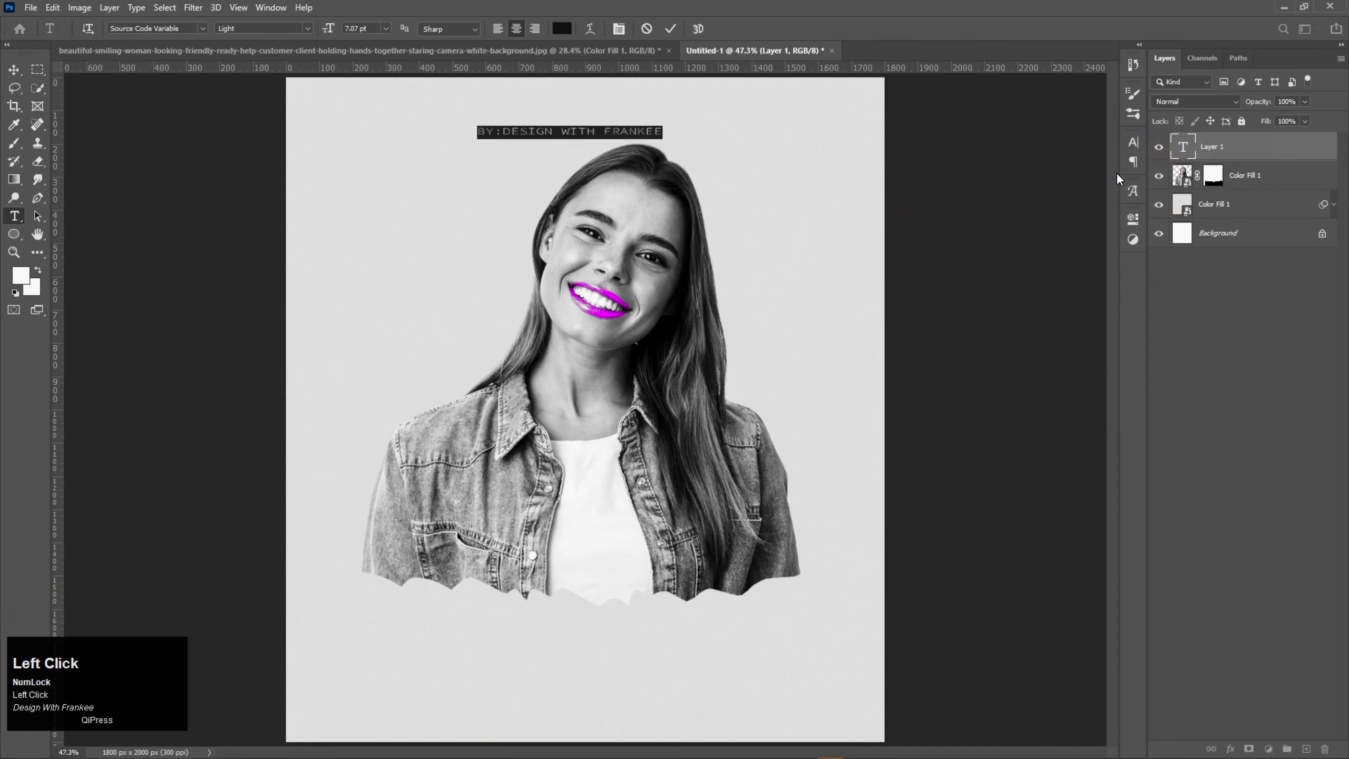
{"action": "left_click", "coordinate": [306, 30]}
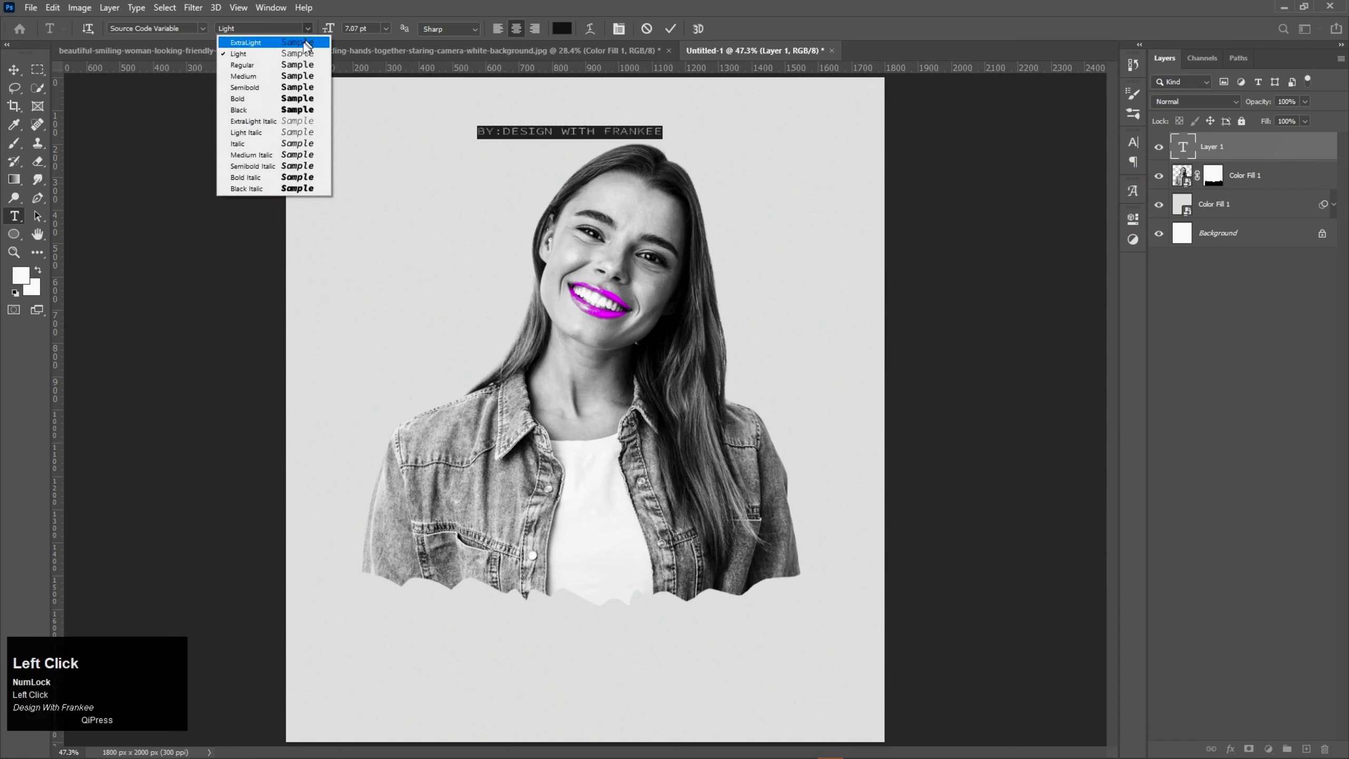
{"action": "left_click", "coordinate": [294, 87]}
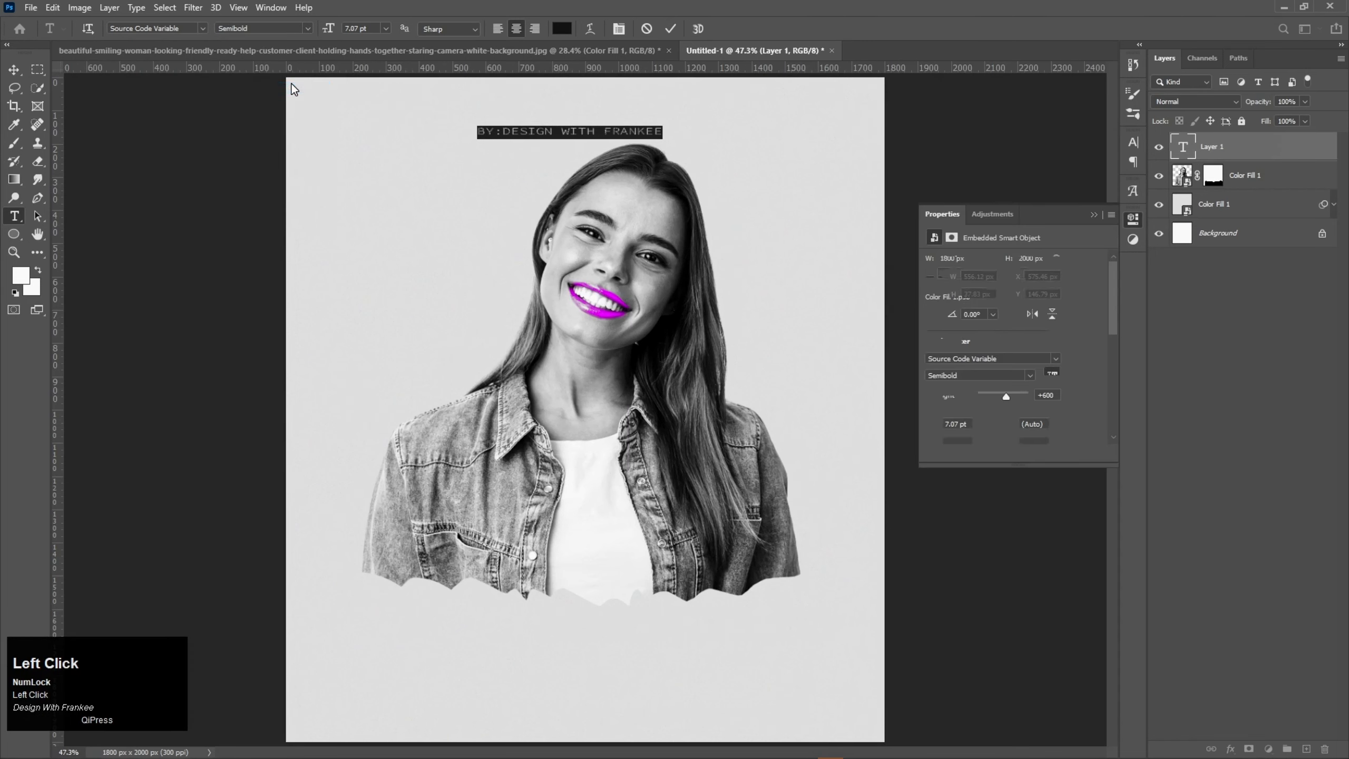
{"action": "left_click", "coordinate": [672, 29]}
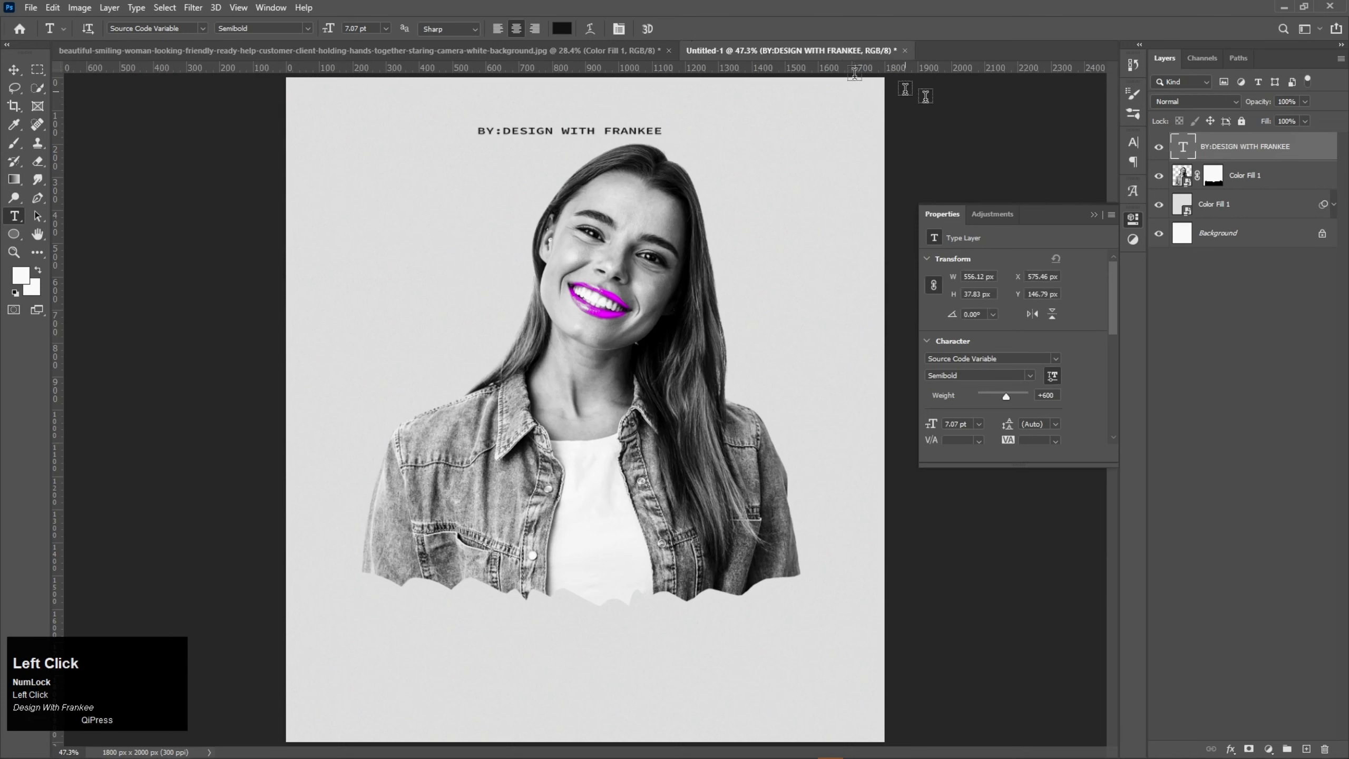
Step: Set the "BY:DESIGN WITH FRANKEE" text's tracking to 160 and move it slightly higher, centred above the woman's head
{"action": "left_click", "coordinate": [1130, 147]}
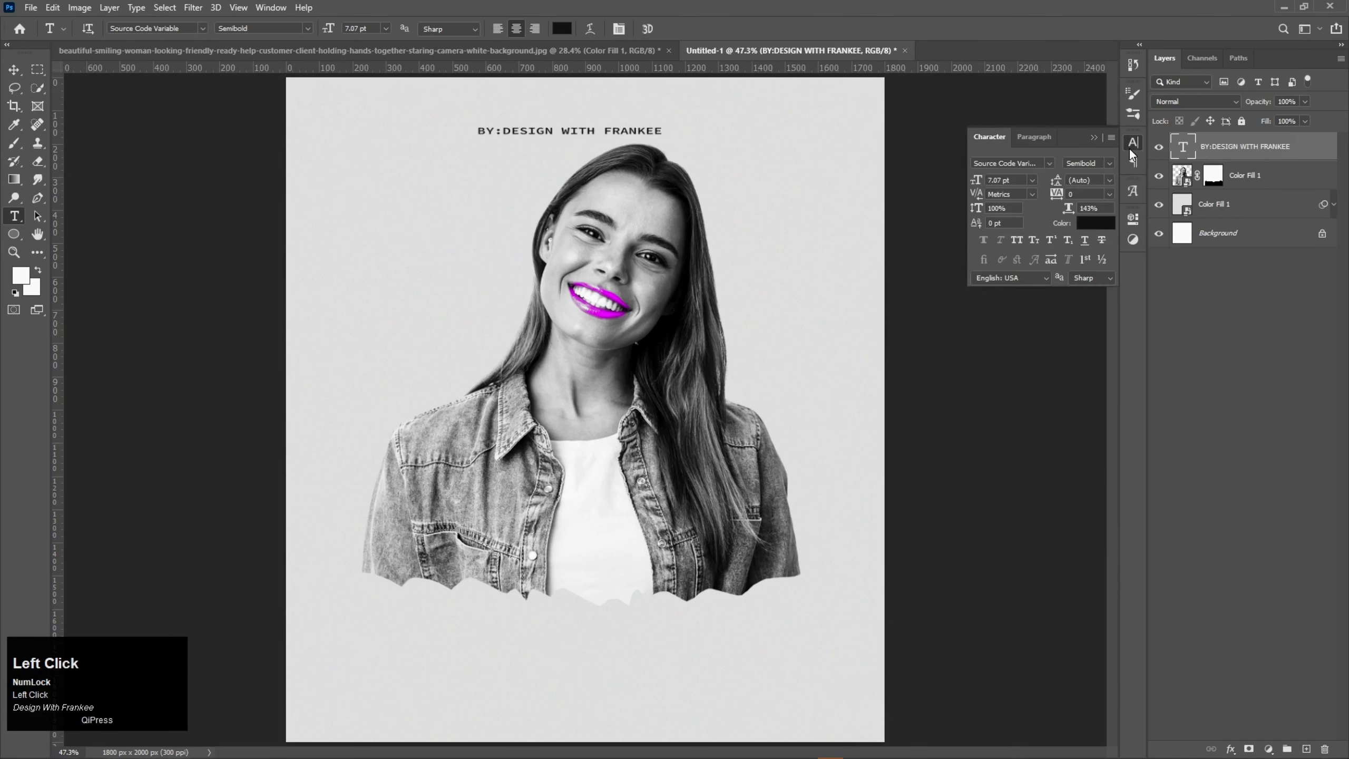
{"action": "double_click", "coordinate": [1184, 148]}
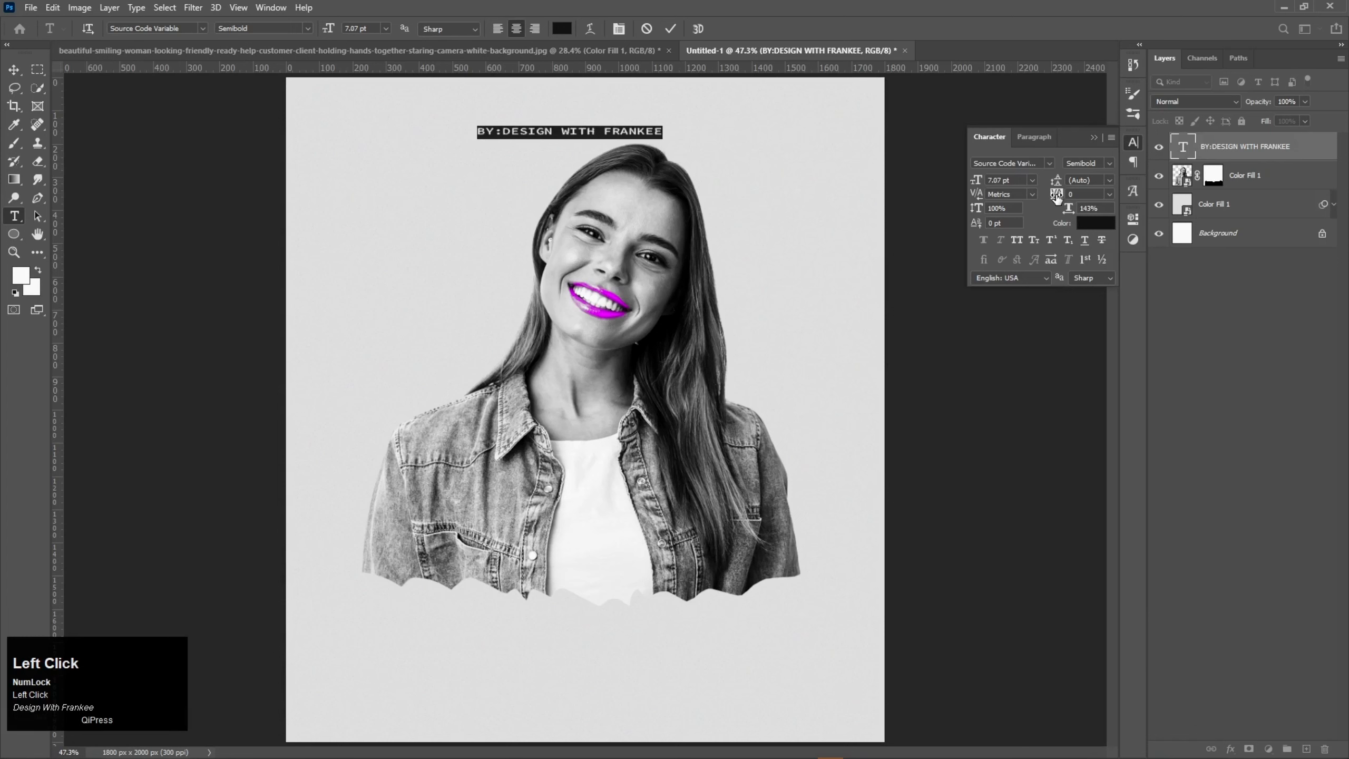
{"action": "left_click_drag", "start_coordinate": [1056, 196], "coordinate": [1062, 197]}
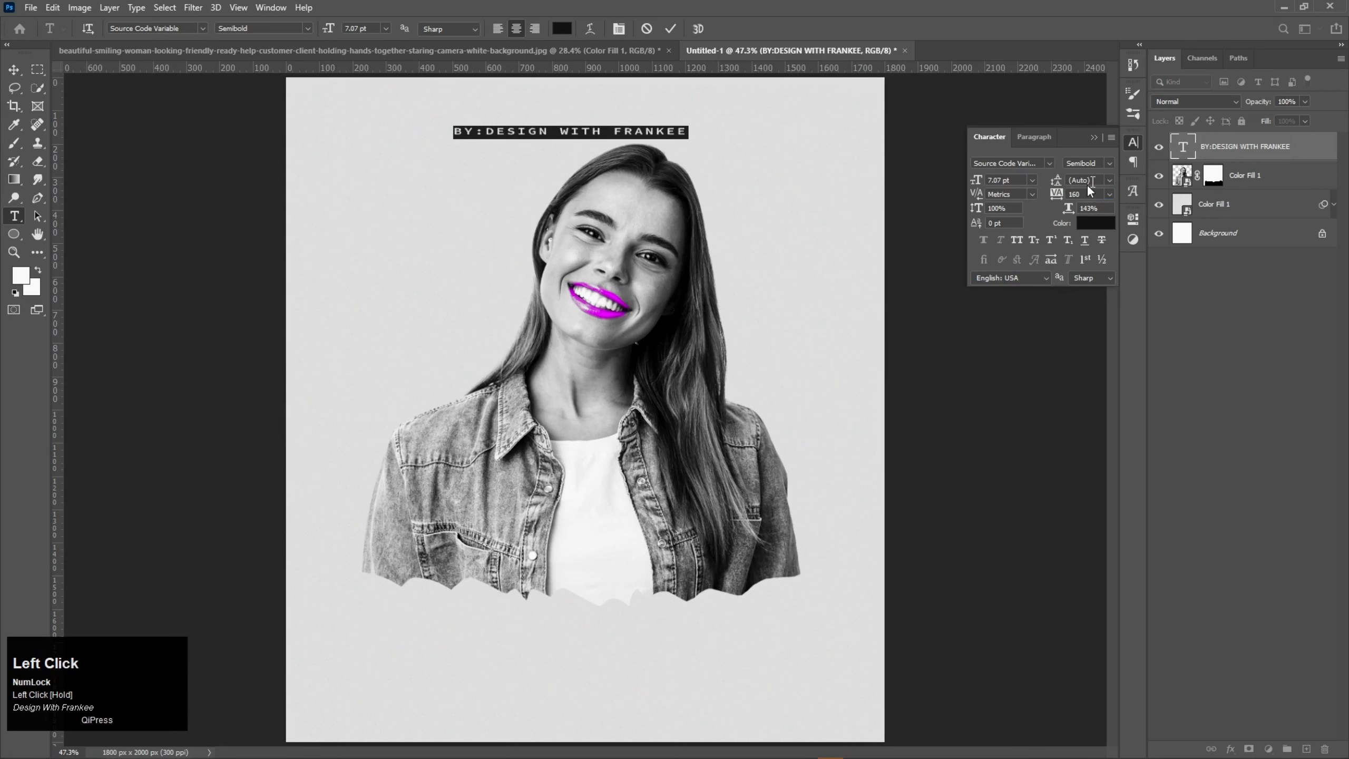
{"action": "left_click", "coordinate": [1092, 137]}
{"action": "left_click", "coordinate": [670, 28]}
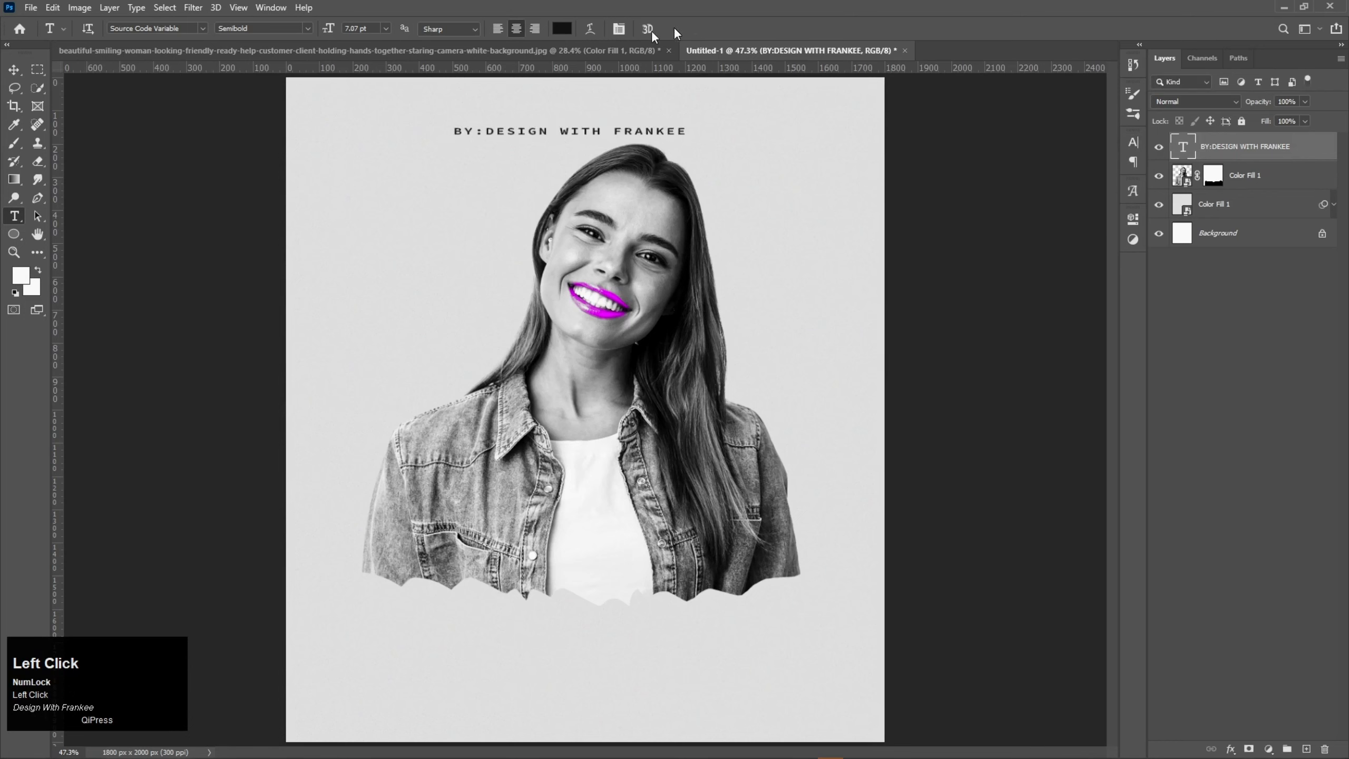
{"action": "key", "text": "v"}
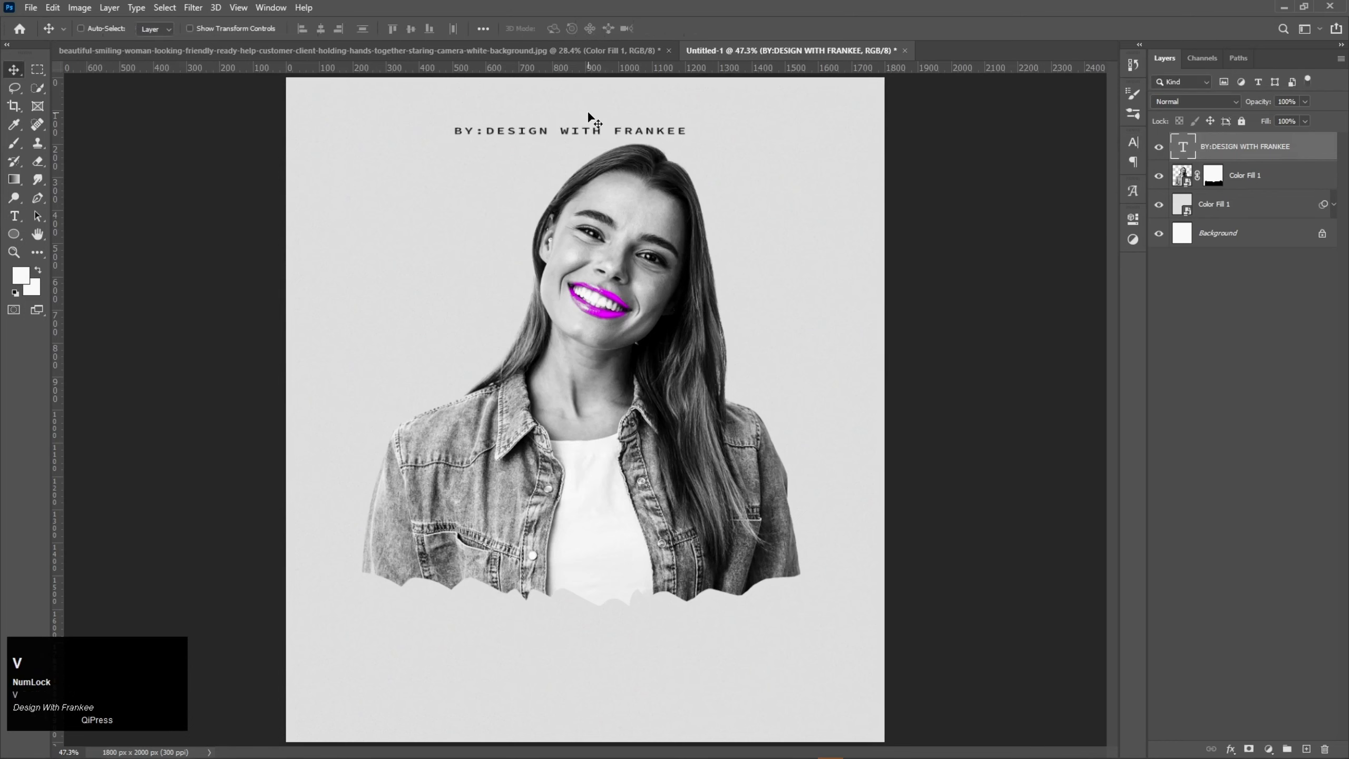
{"action": "left_click_drag", "start_coordinate": [557, 133], "coordinate": [582, 122]}
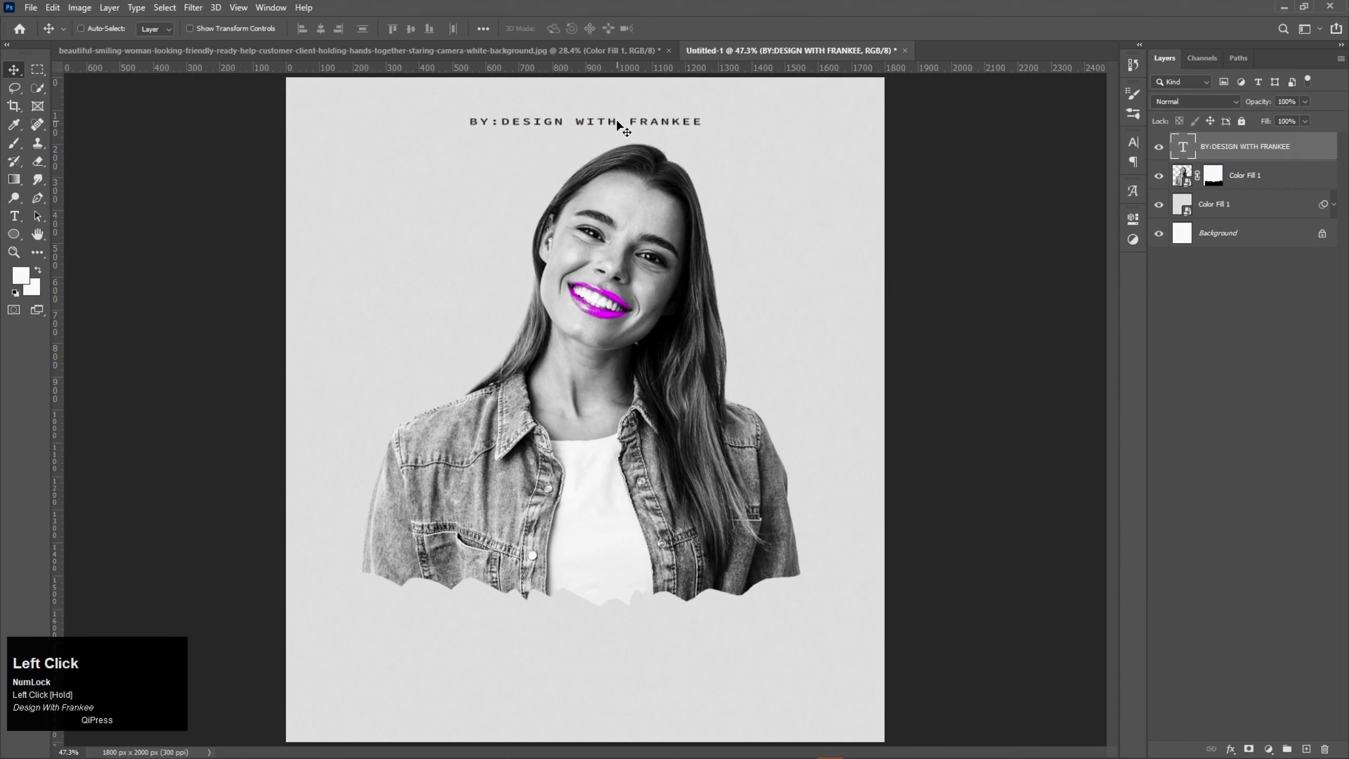
Step: Duplicate the text line straight down onto the woman's face and replace the copy's wording with "MOTIVATION"
{"action": "left_click_drag", "start_coordinate": [626, 147], "coordinate": [624, 263]}
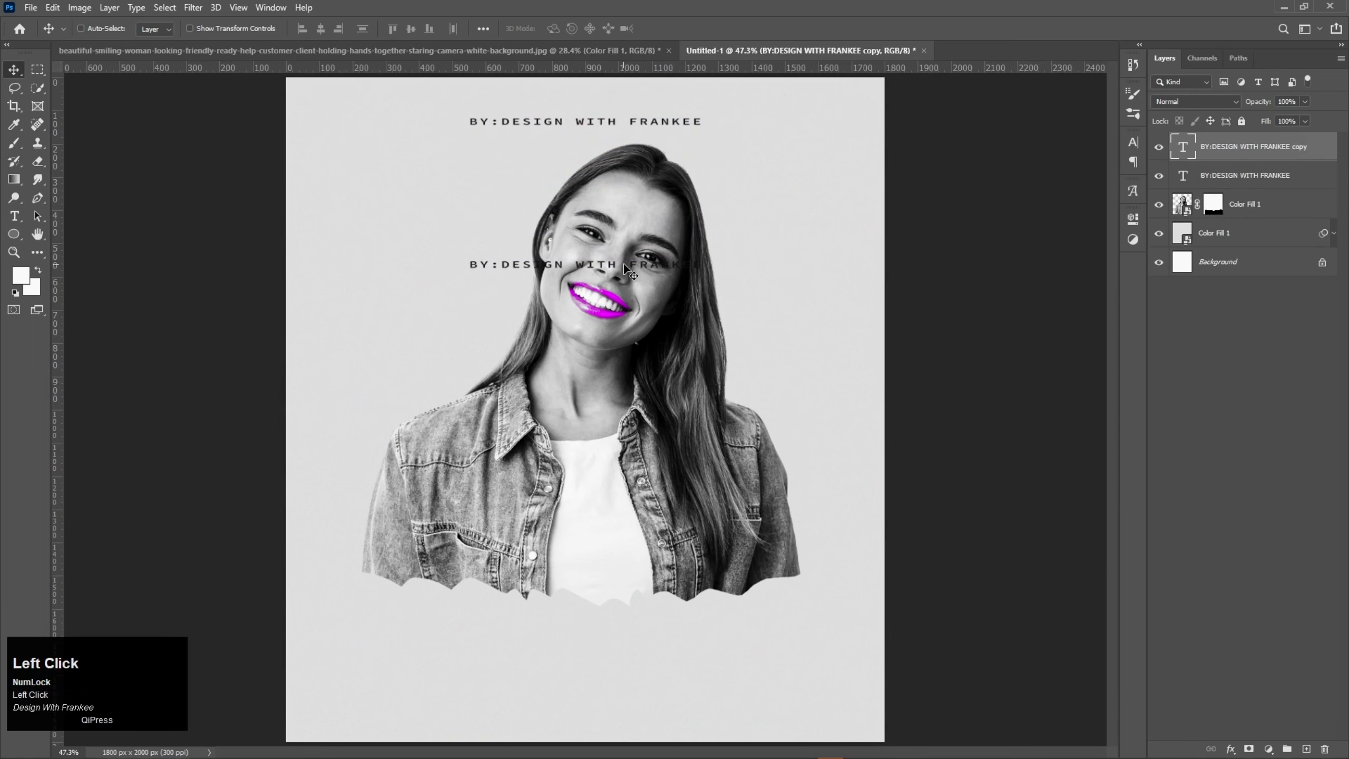
{"action": "double_click", "coordinate": [624, 263]}
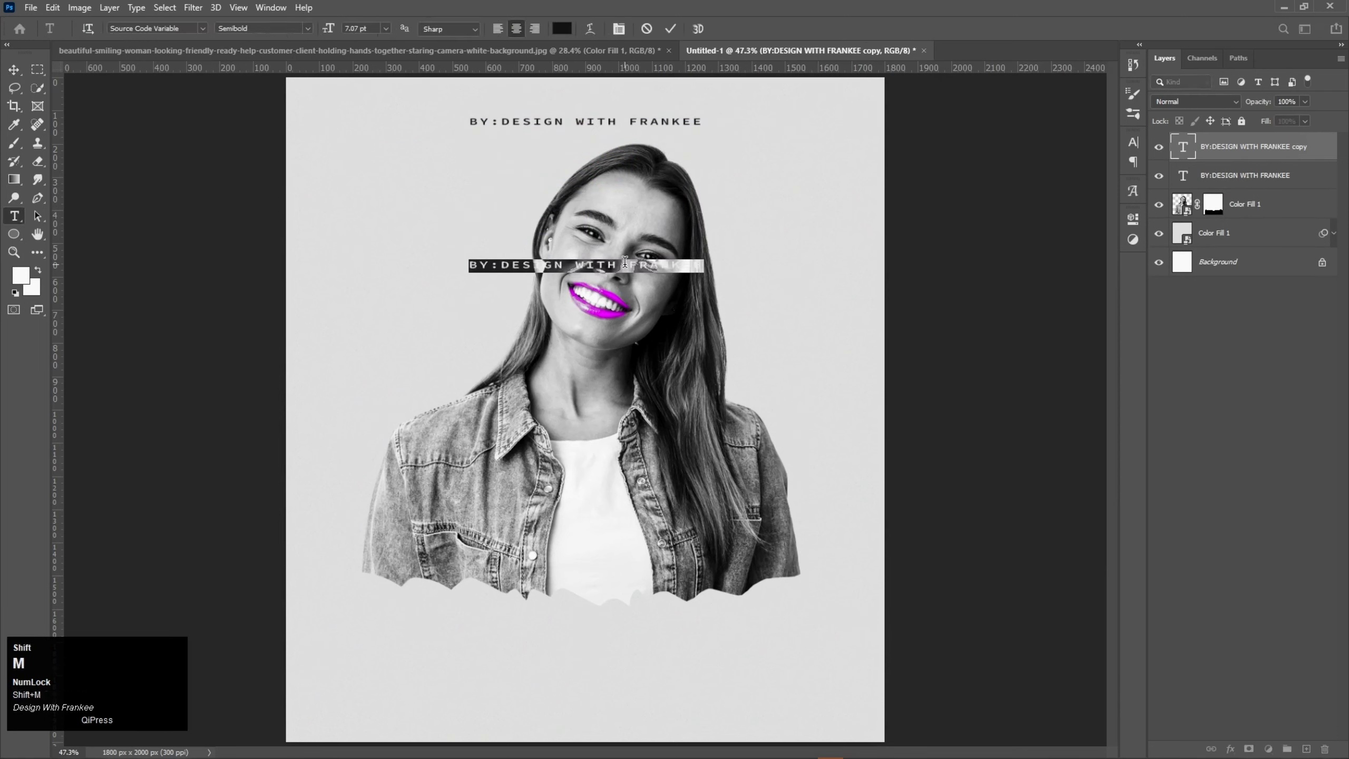
{"action": "type", "text": "MOTIV"}
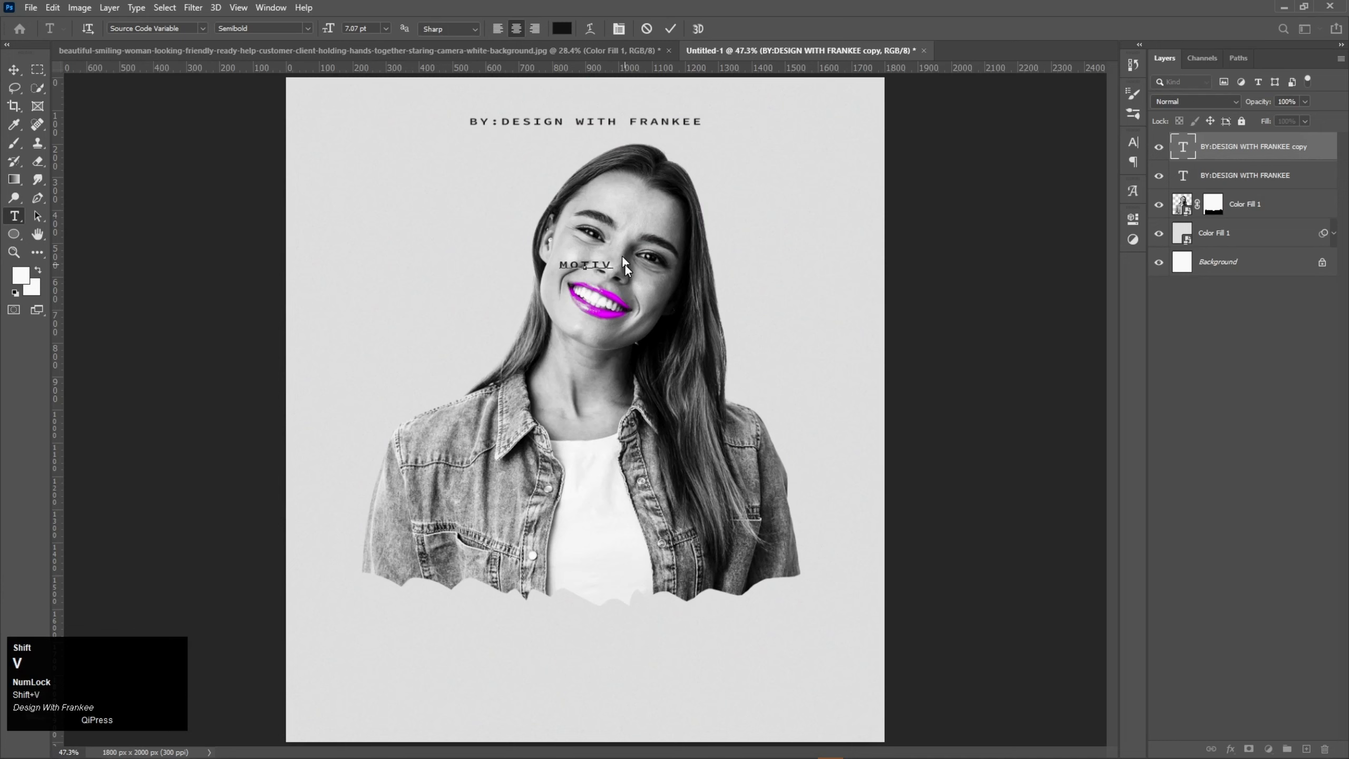
{"action": "type", "text": "ATION"}
Step: Set the "MOTIVATION" text's font style to Bold
{"action": "key", "text": "ctrl+a"}
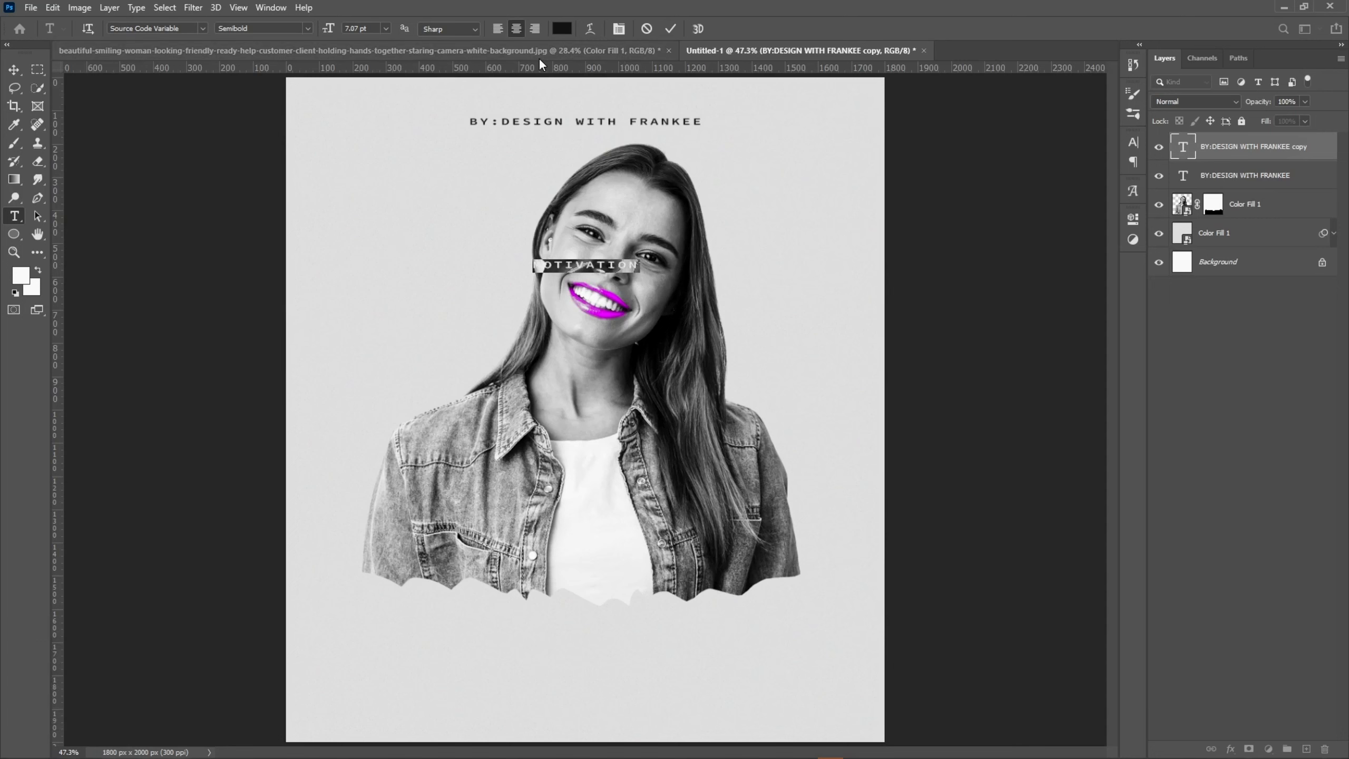
{"action": "left_click", "coordinate": [307, 28]}
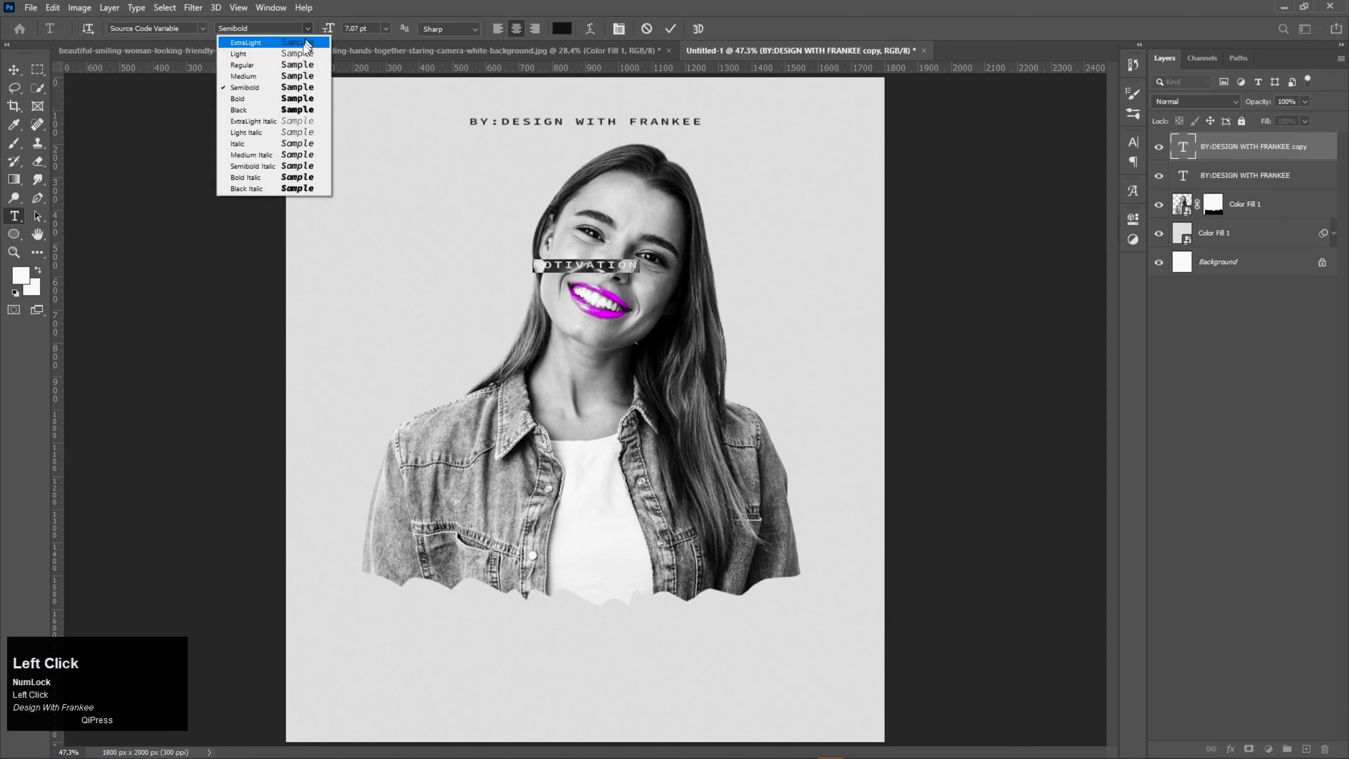
{"action": "left_click", "coordinate": [296, 98]}
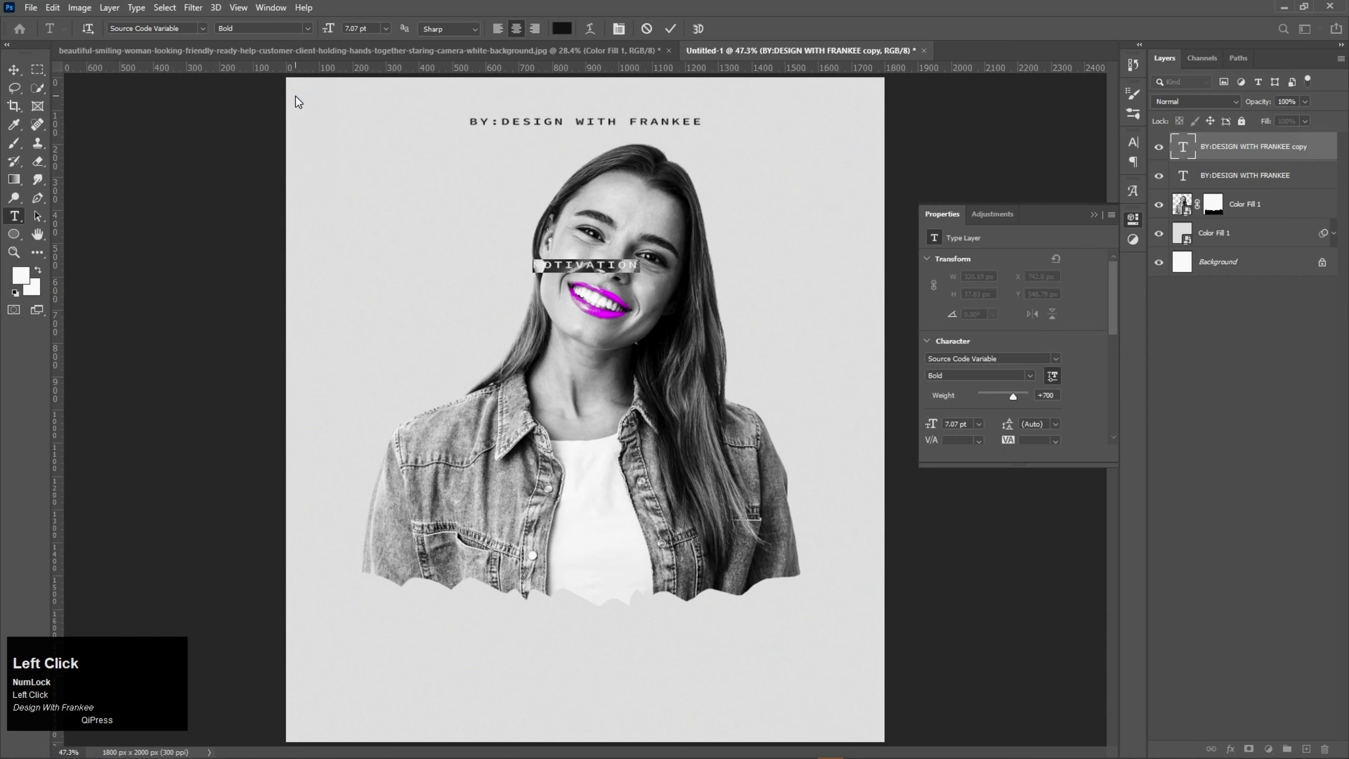
{"action": "left_click", "coordinate": [669, 29]}
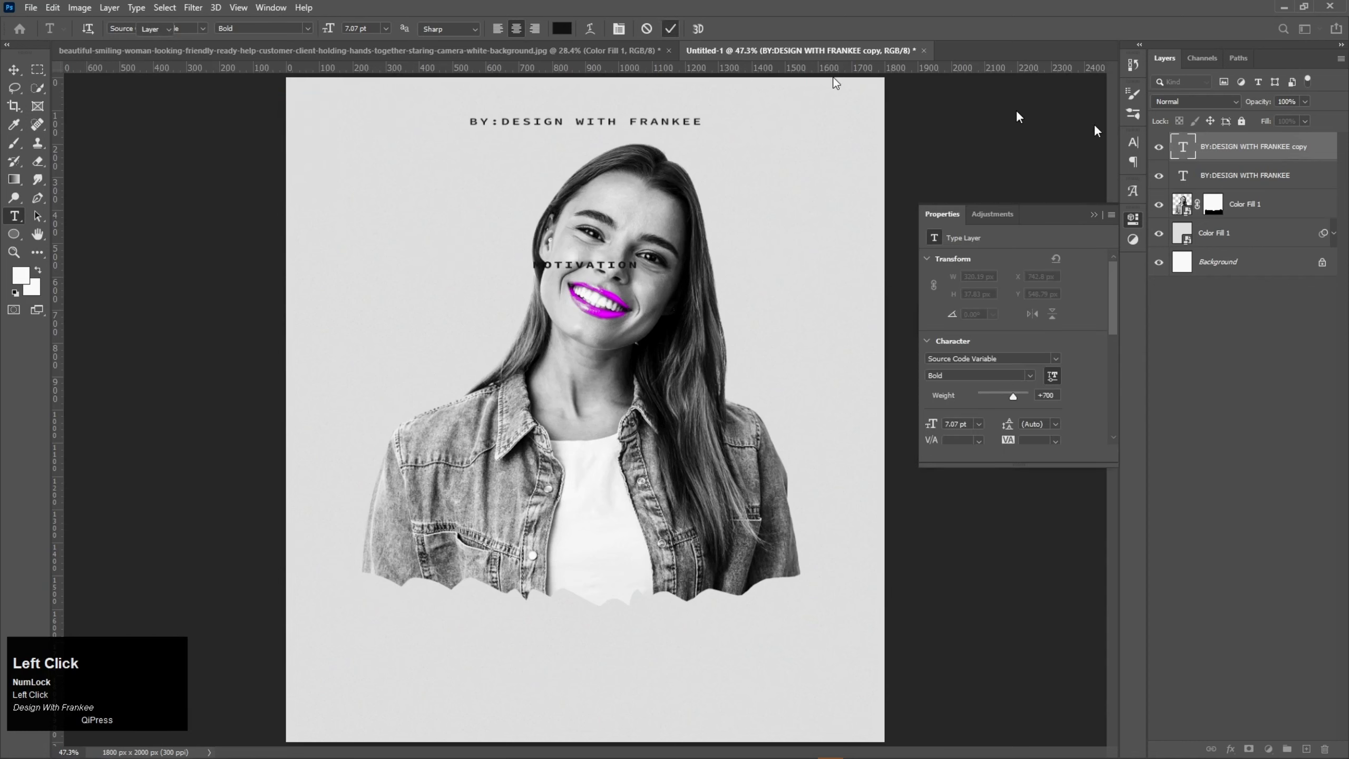
Step: Set the "MOTIVATION" text's tracking to 980
{"action": "double_click", "coordinate": [1190, 148]}
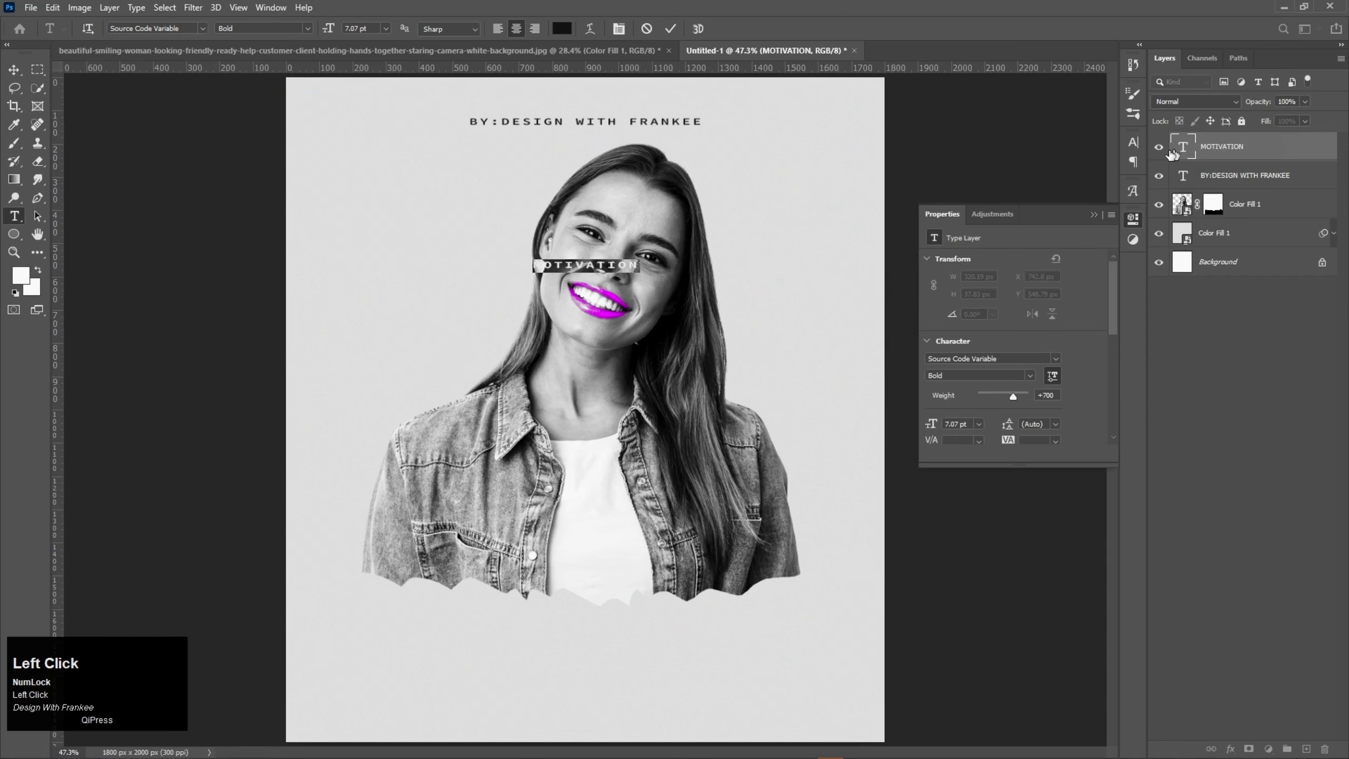
{"action": "left_click", "coordinate": [1135, 142]}
{"action": "mouse_move", "coordinate": [1058, 196]}
{"action": "left_mouse_down"}
{"action": "mouse_move", "coordinate": [1096, 199]}
{"action": "mouse_move", "coordinate": [1047, 198]}
{"action": "left_mouse_up"}
{"action": "left_click", "coordinate": [671, 29]}
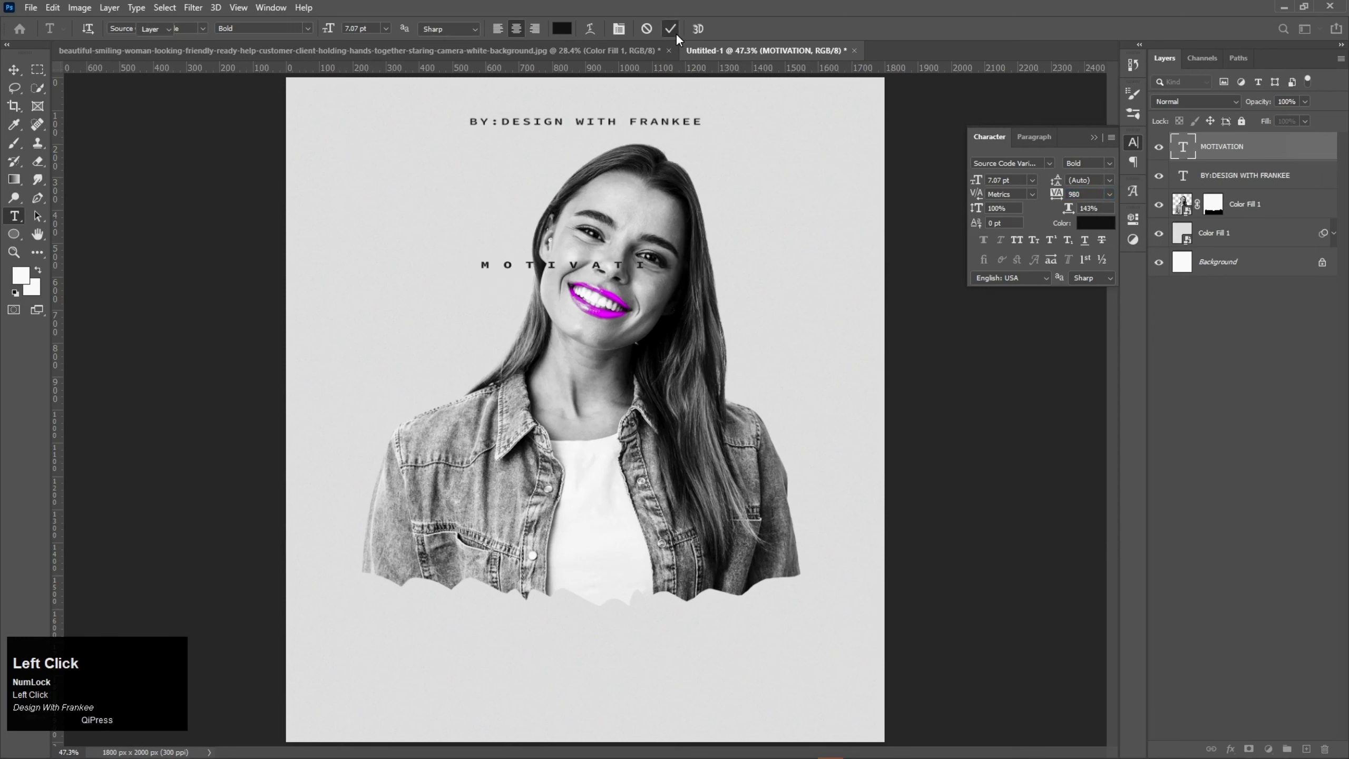
Step: Enlarge the "MOTIVATION" text to about 13.78 pt and move it slightly higher across the woman's eyes
{"action": "key", "text": "v"}
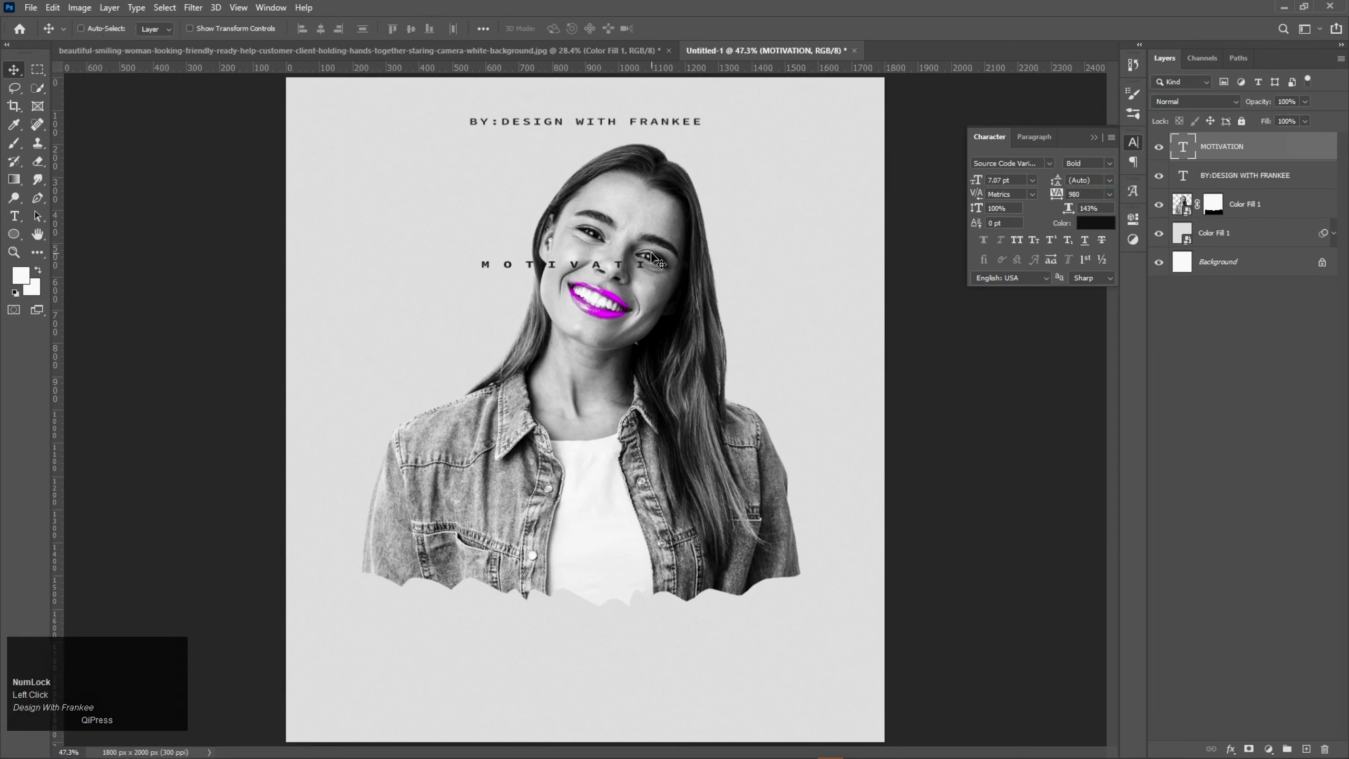
{"action": "key", "text": "ctrl+t"}
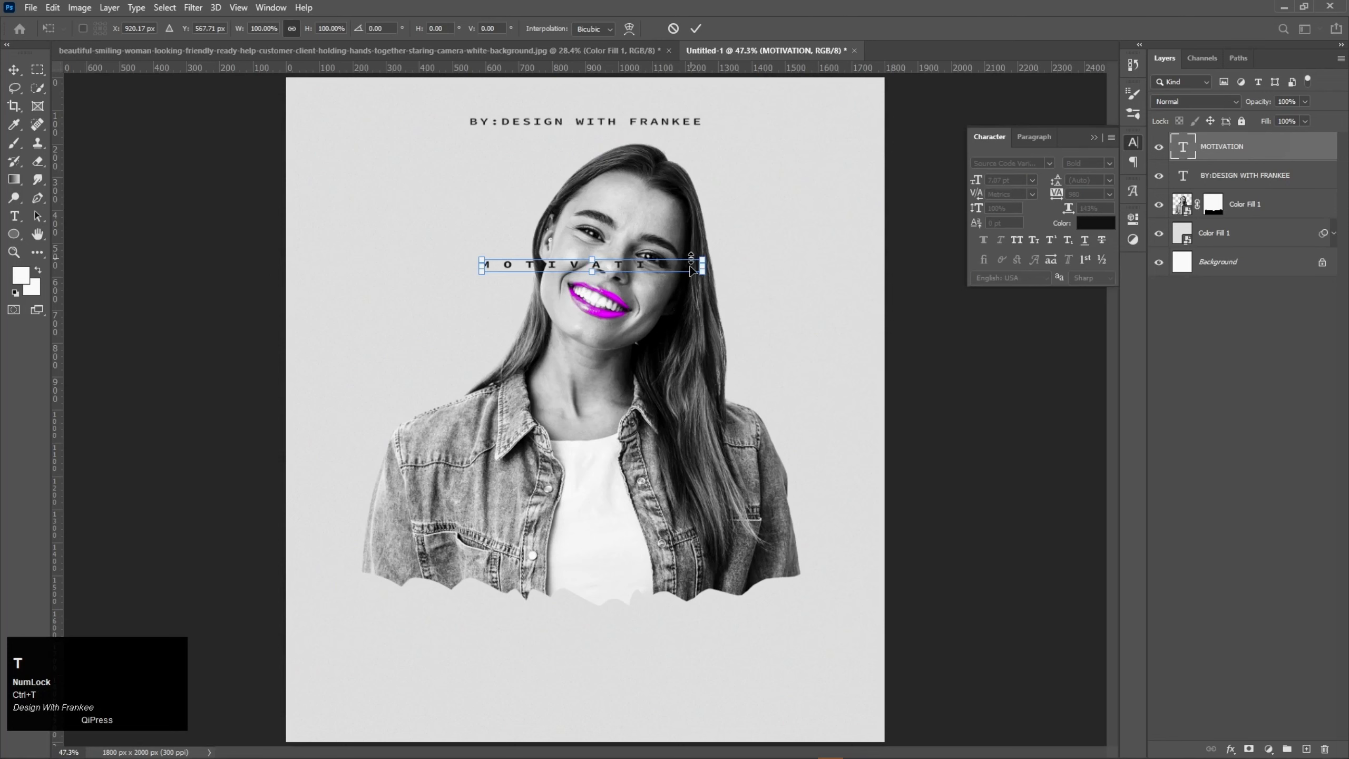
{"action": "left_click_drag", "start_coordinate": [701, 276], "coordinate": [802, 332]}
{"action": "left_click_drag", "start_coordinate": [652, 271], "coordinate": [657, 258]}
{"action": "double_click", "coordinate": [657, 258]}
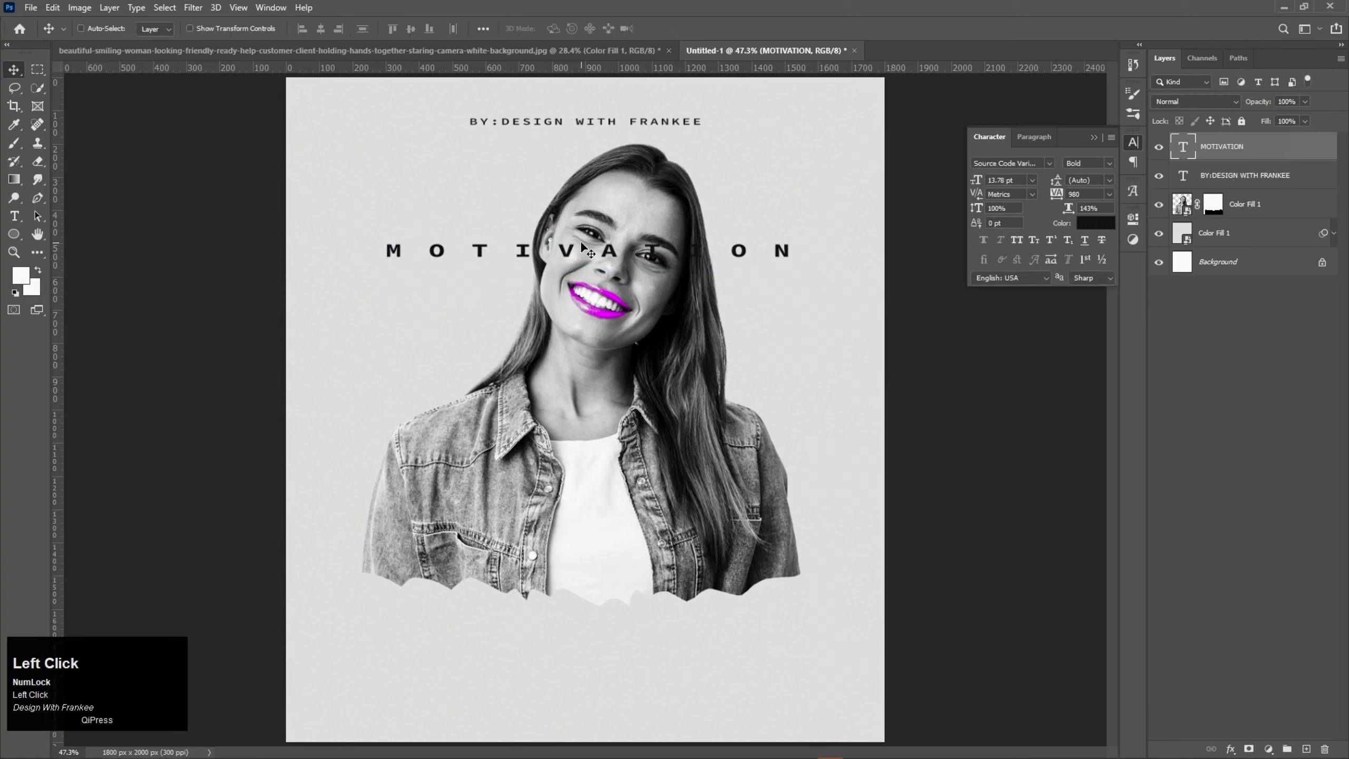
Step: Insert spaces in the middle of "MOTIVATION" to split it into "MOTIV" and "ATION" around the woman's face
{"action": "double_click", "coordinate": [591, 242]}
{"action": "left_click", "coordinate": [599, 250]}
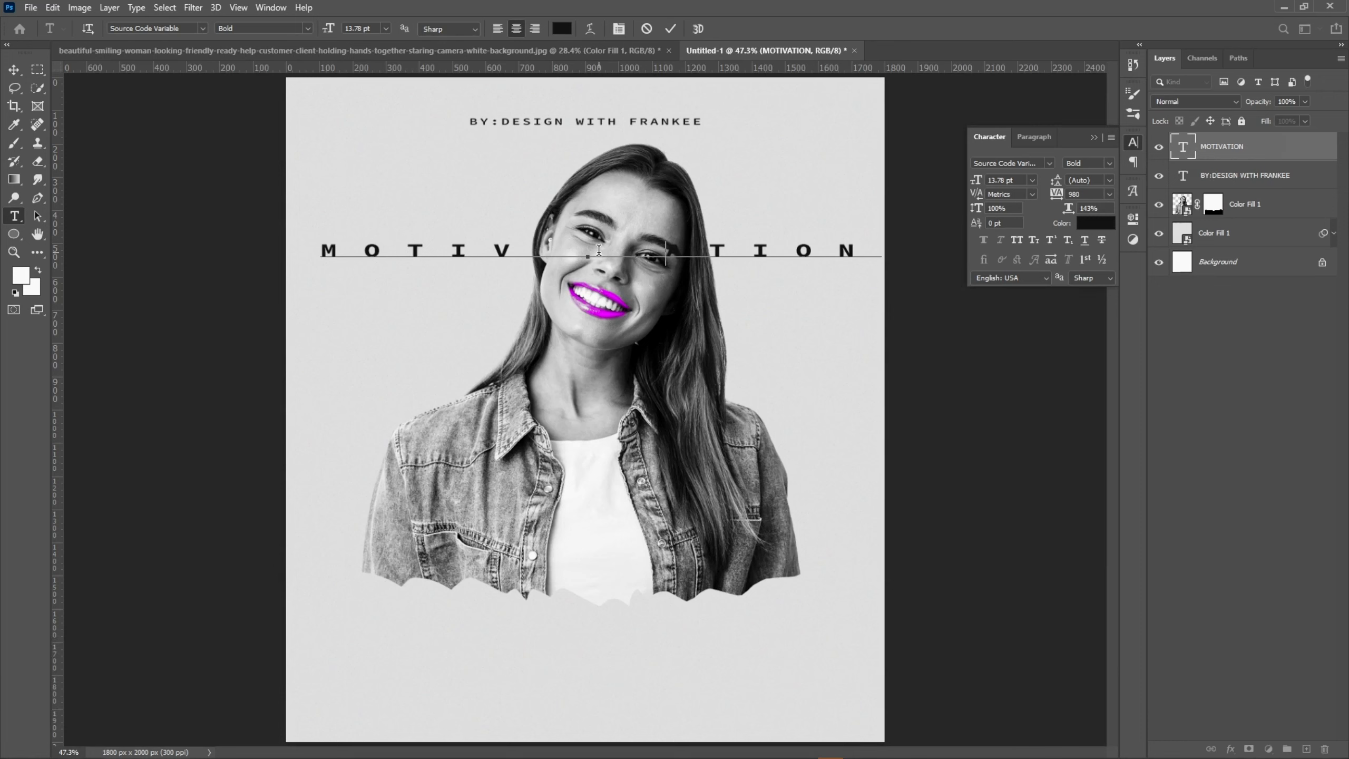
{"action": "left_click", "coordinate": [671, 29]}
Step: Scale the split "MOTIV ATION" text down to about 12.16 pt and set its tracking to 400
{"action": "key", "text": "ctrl+t"}
{"action": "left_click_drag", "start_coordinate": [894, 271], "coordinate": [880, 263]}
{"action": "double_click", "coordinate": [1183, 147]}
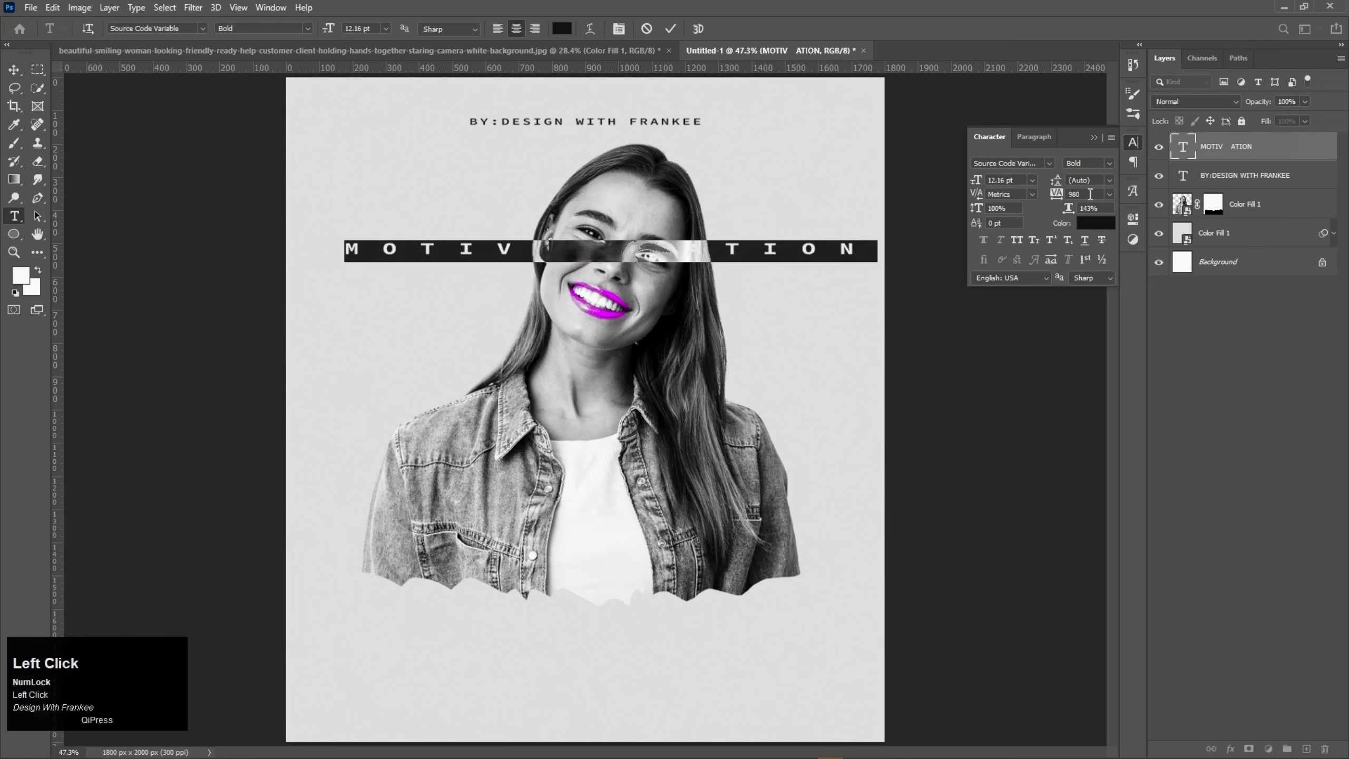
{"action": "left_click", "coordinate": [1057, 194]}
{"action": "type", "text": "400"}
{"action": "left_click", "coordinate": [670, 28]}
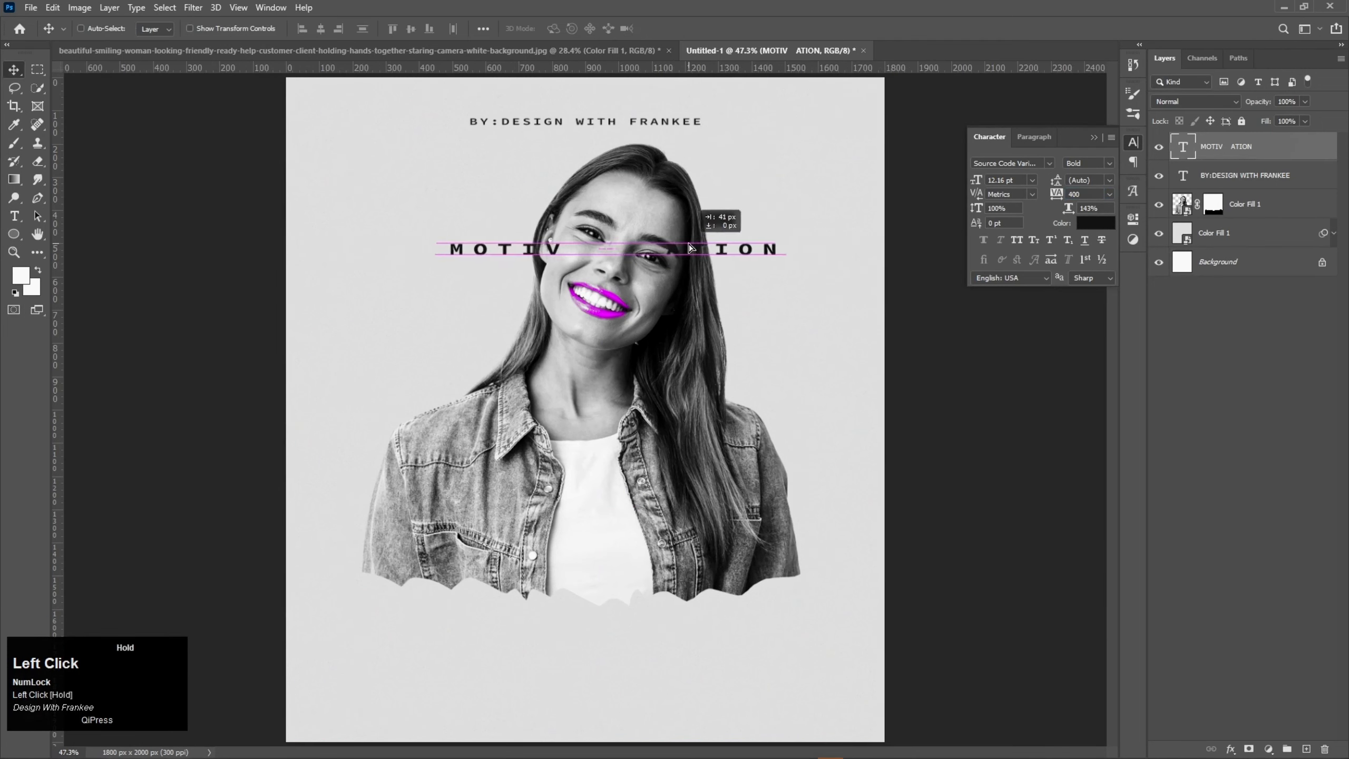
Step: Enlarge the "MOTIV ATION" text to about 18.29 pt and set its tracking to 200
{"action": "key", "text": "ctrl+t"}
{"action": "left_click_drag", "start_coordinate": [779, 260], "coordinate": [863, 320]}
{"action": "double_click", "coordinate": [1183, 147]}
{"action": "left_click_drag", "start_coordinate": [1055, 196], "coordinate": [1052, 196]}
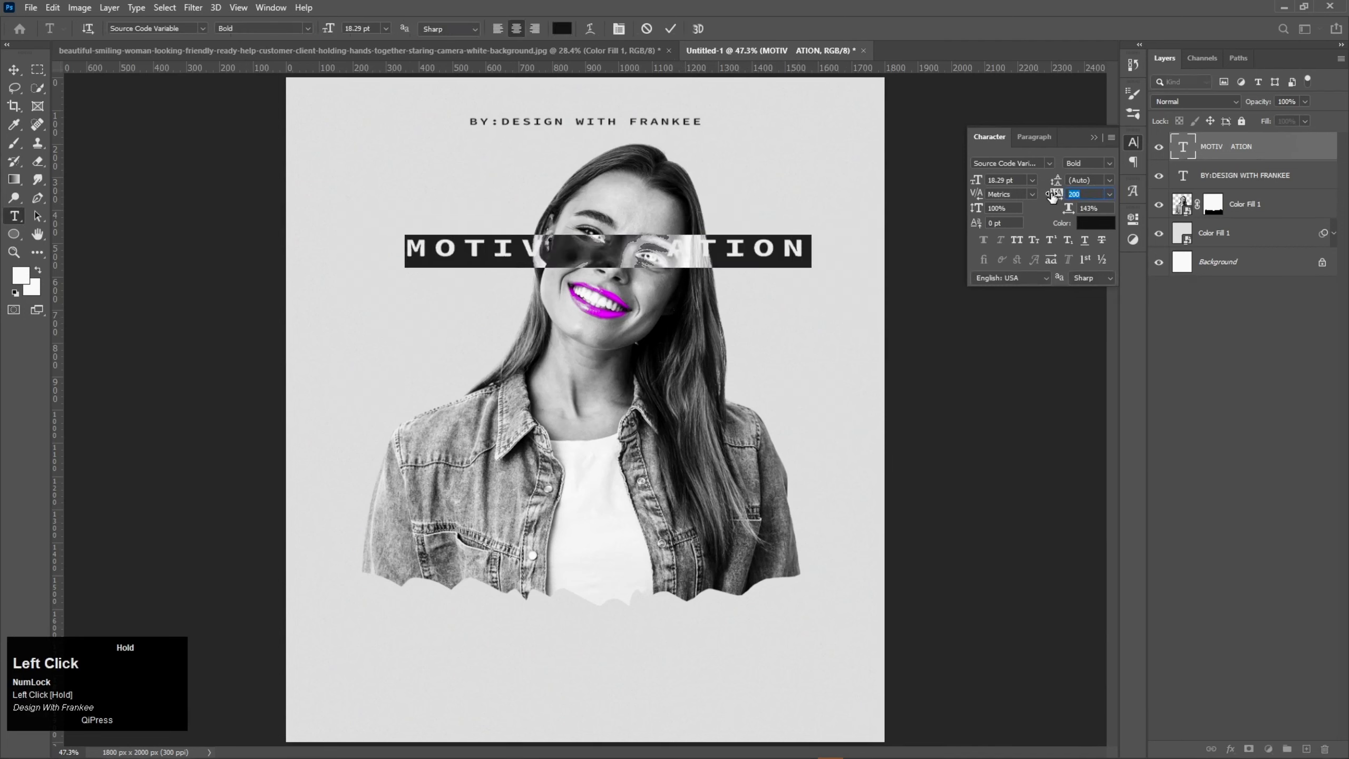
Step: Widen the gap between "MOTIV" and "ATION" with extra spaces and enlarge the text to about 18.71 pt
{"action": "left_click", "coordinate": [661, 235]}
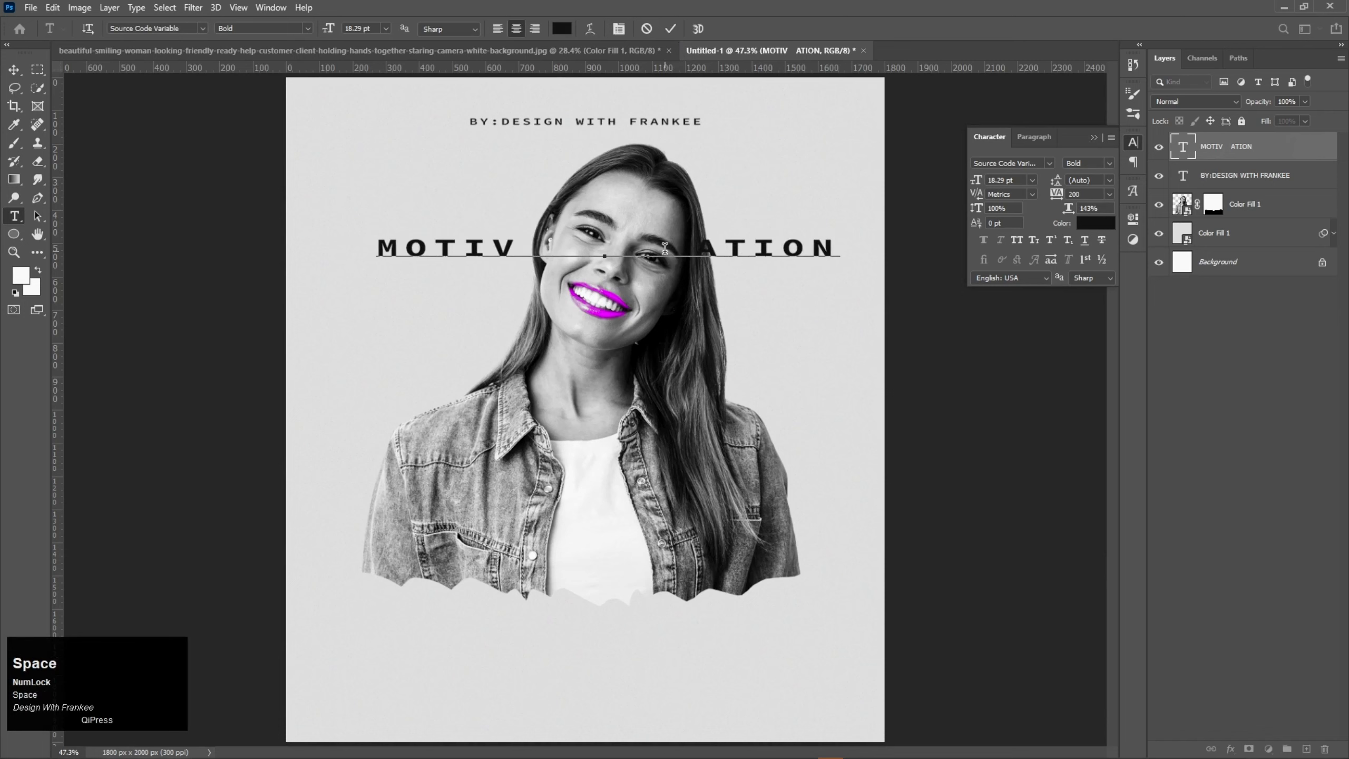
{"action": "left_click", "coordinate": [939, 256]}
{"action": "key", "text": "ctrl+t"}
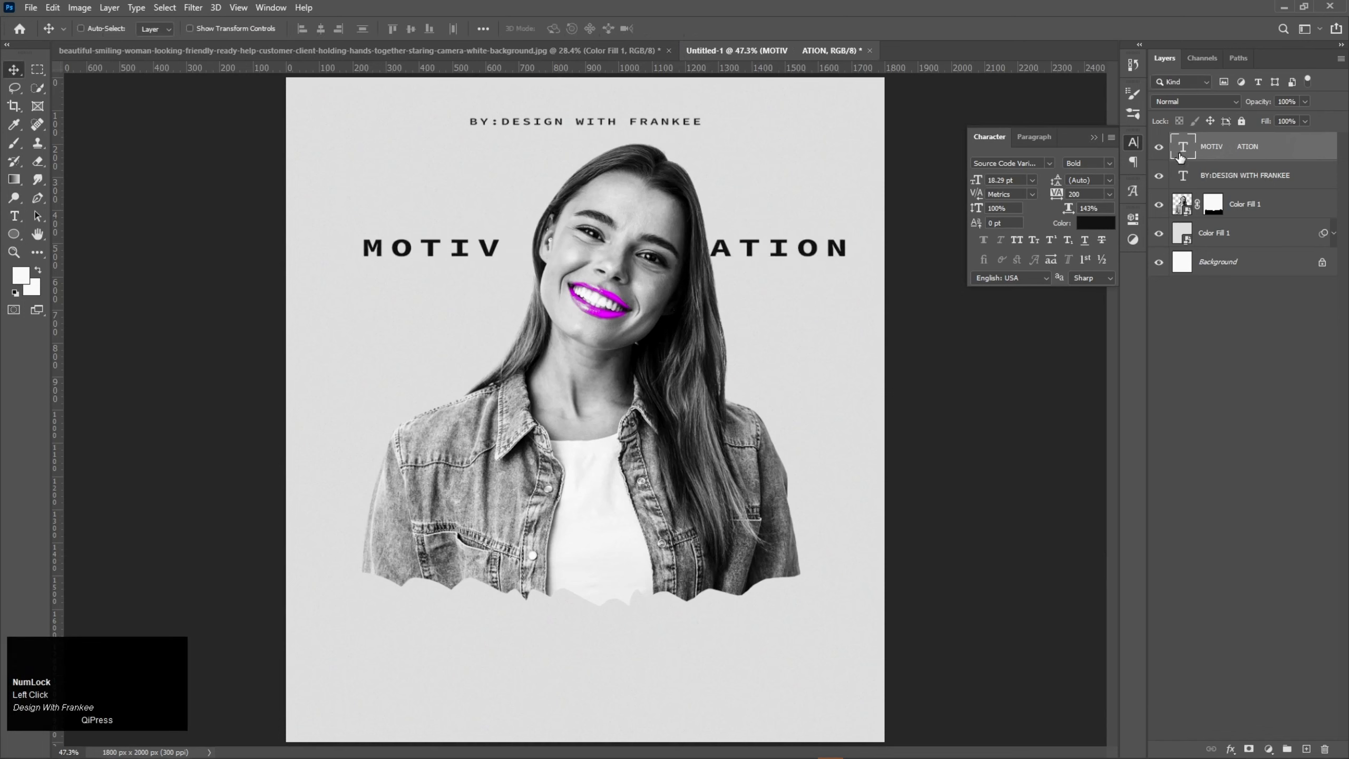
{"action": "mouse_move", "coordinate": [853, 267]}
{"action": "left_mouse_down"}
{"action": "mouse_move", "coordinate": [870, 273]}
{"action": "mouse_move", "coordinate": [859, 268]}
{"action": "left_mouse_up"}
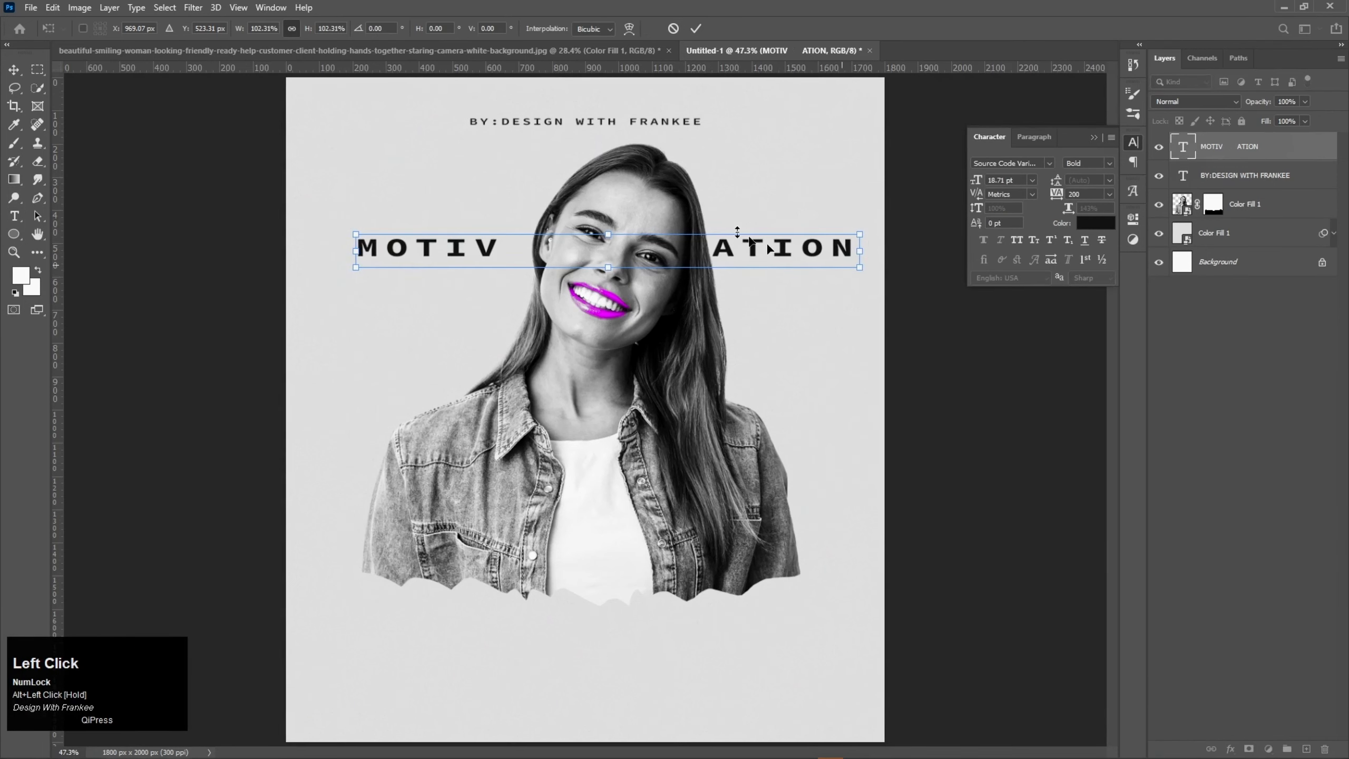
{"action": "left_click", "coordinate": [695, 28]}
Step: Enlarge the woman cutout slightly and reposition it so her head sits between "MOTIV" and "ATION"
{"action": "left_click", "coordinate": [1221, 204]}
{"action": "key", "text": "ctrl+t"}
{"action": "left_click_drag", "start_coordinate": [813, 139], "coordinate": [836, 106]}
{"action": "left_click_drag", "start_coordinate": [649, 308], "coordinate": [619, 350]}
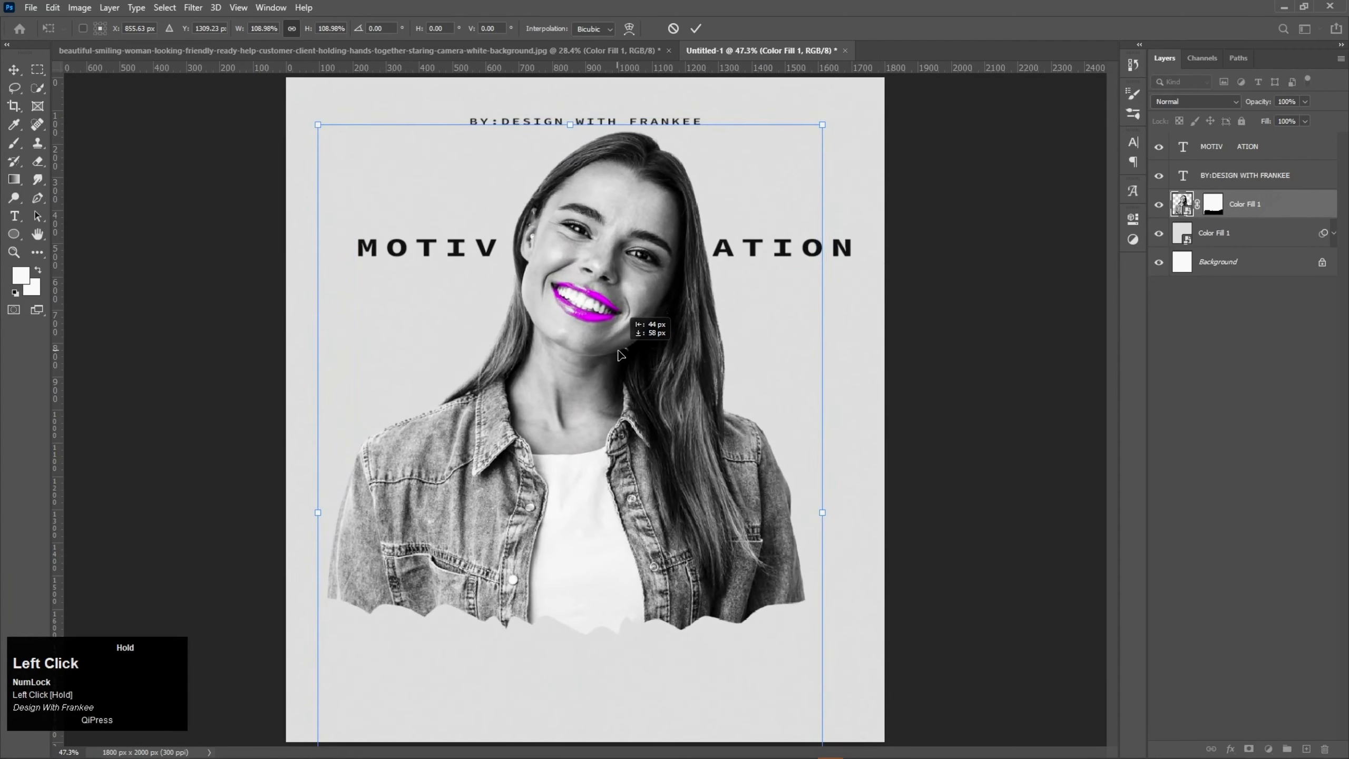
{"action": "left_click_drag", "start_coordinate": [823, 125], "coordinate": [810, 143]}
{"action": "left_click_drag", "start_coordinate": [610, 310], "coordinate": [607, 301]}
{"action": "double_click", "coordinate": [608, 300]}
Step: Centre the "MOTIV ATION" text and the woman cutout horizontally on the canvas
{"action": "key", "text": "ctrl+0"}
{"action": "scroll", "coordinate": [583, 292], "scroll_direction": "down", "scroll_amount": 2}
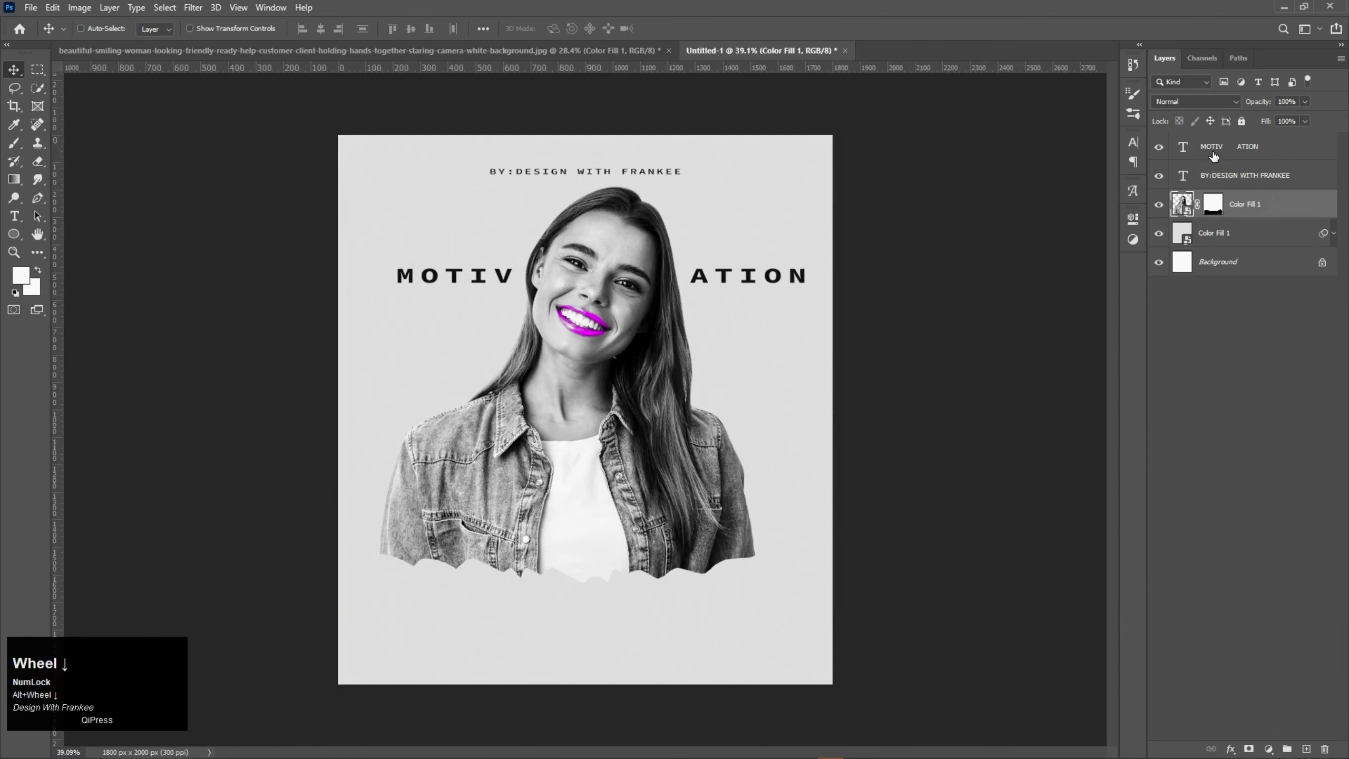
{"action": "left_click", "coordinate": [1213, 155]}
{"action": "key", "text": "ctrl+a"}
{"action": "left_click", "coordinate": [321, 28]}
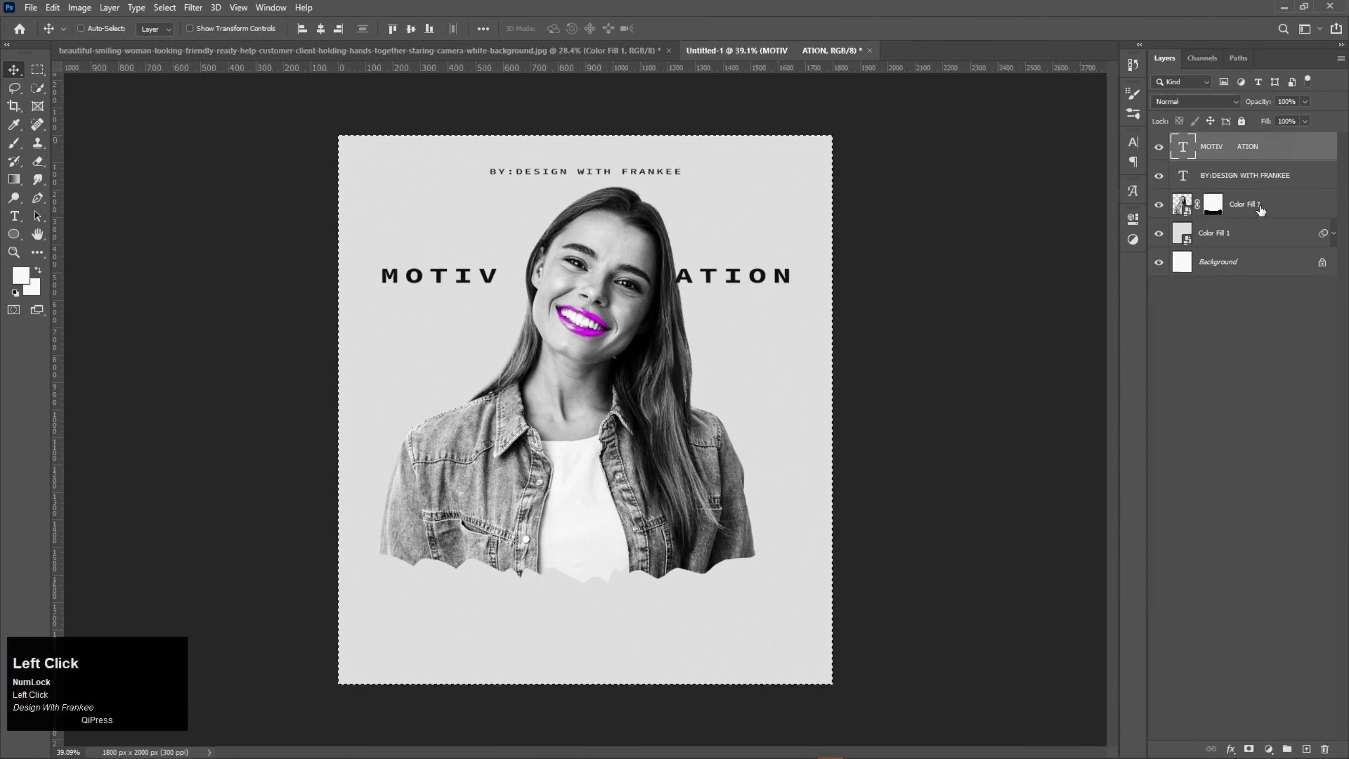
{"action": "left_click", "coordinate": [1260, 211]}
{"action": "left_click", "coordinate": [321, 28]}
Step: Shift the "MOTIV ATION" text horizontally to the right so its two halves flank the woman's head
{"action": "key", "text": "ctrl+0"}
{"action": "left_click_drag", "start_coordinate": [744, 251], "coordinate": [779, 250]}
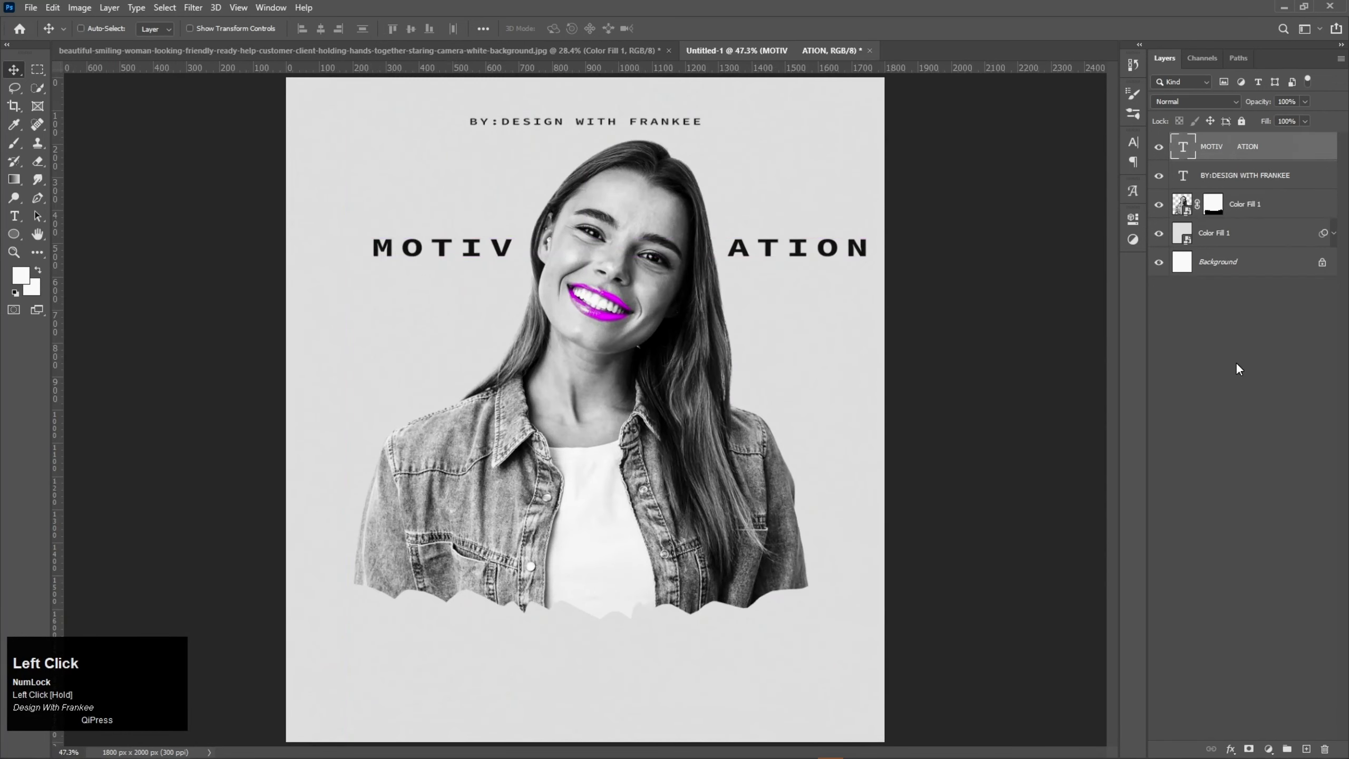
{"action": "left_click", "coordinate": [1226, 354]}
Step: Duplicate the "MOTIV ATION" text below the jagged edge of the cutout and replace the copy's wording with "JOIN FOR FREE"
{"action": "left_click", "coordinate": [1246, 153]}
{"action": "left_click_drag", "start_coordinate": [582, 245], "coordinate": [562, 643]}
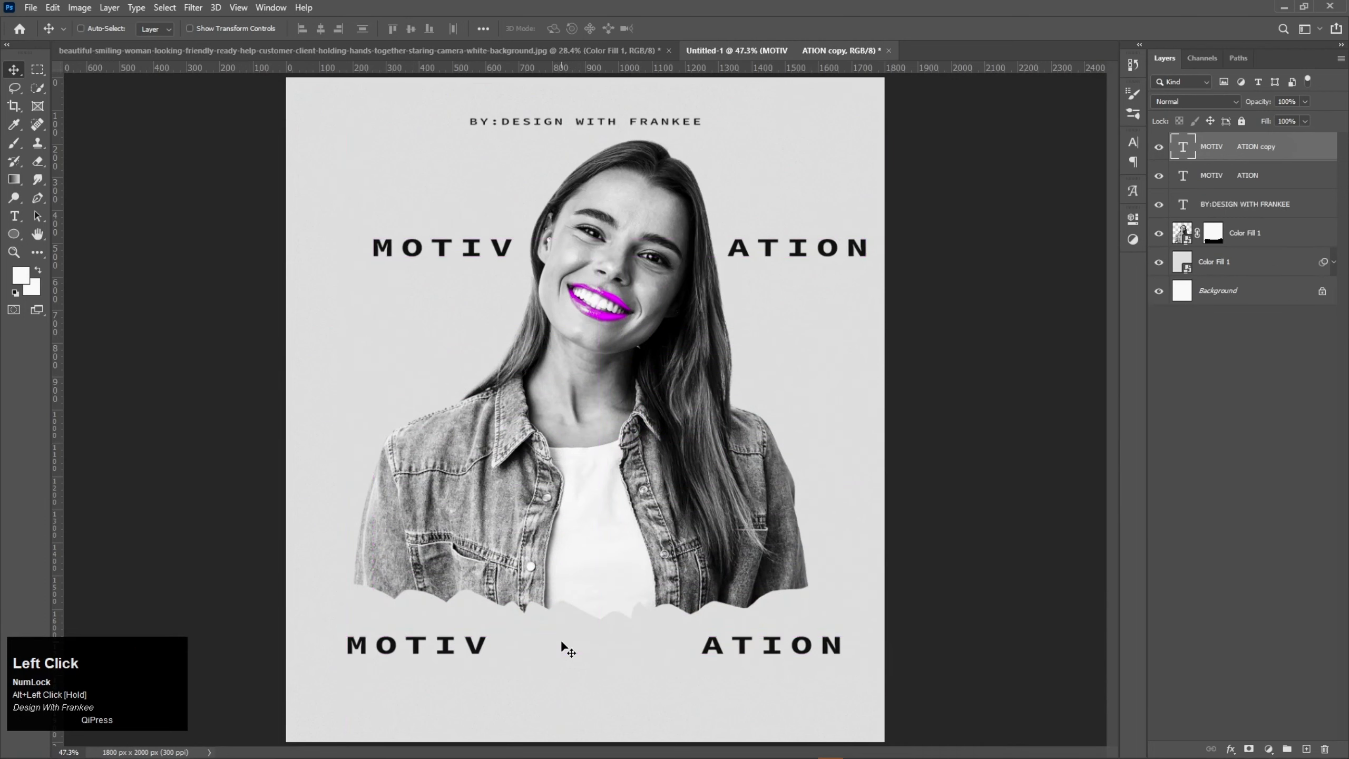
{"action": "double_click", "coordinate": [600, 649]}
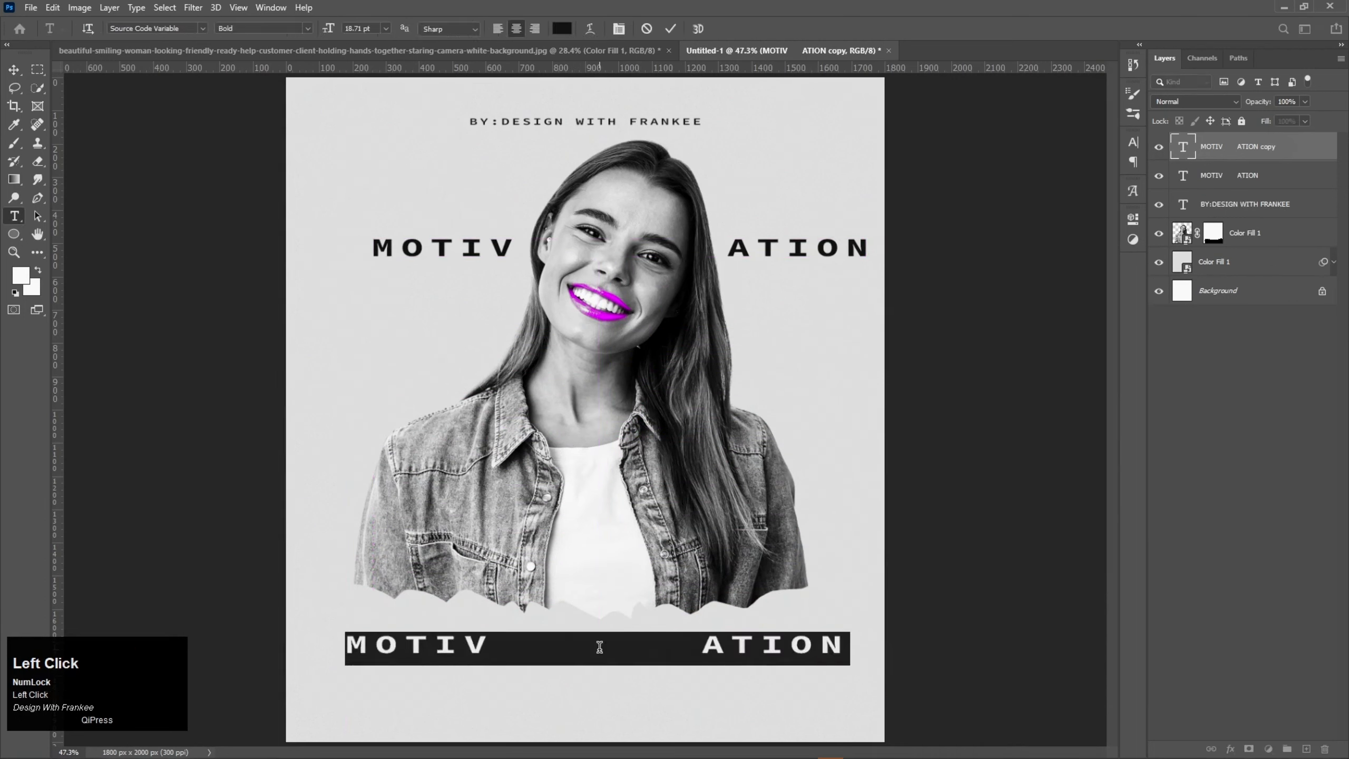
{"action": "type", "text": "JOIN"}
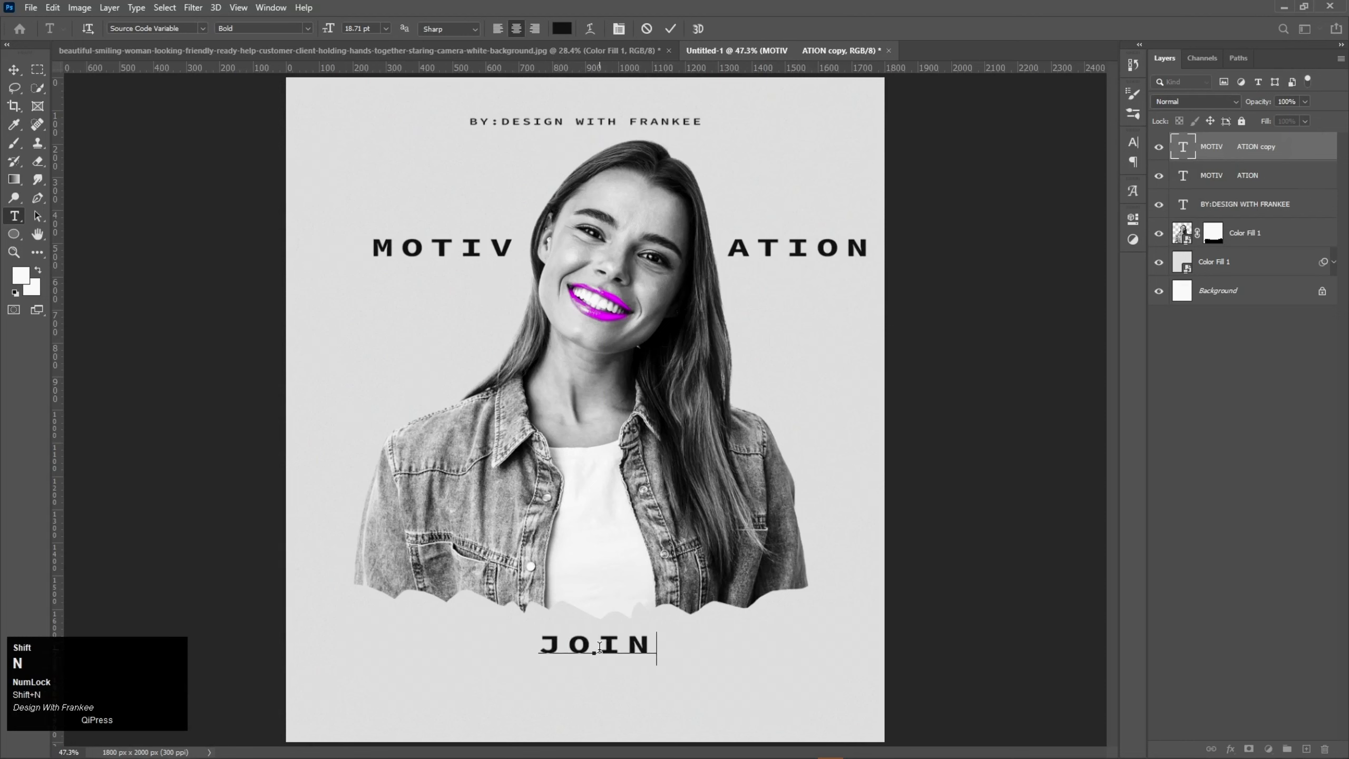
{"action": "type", "text": " FO"}
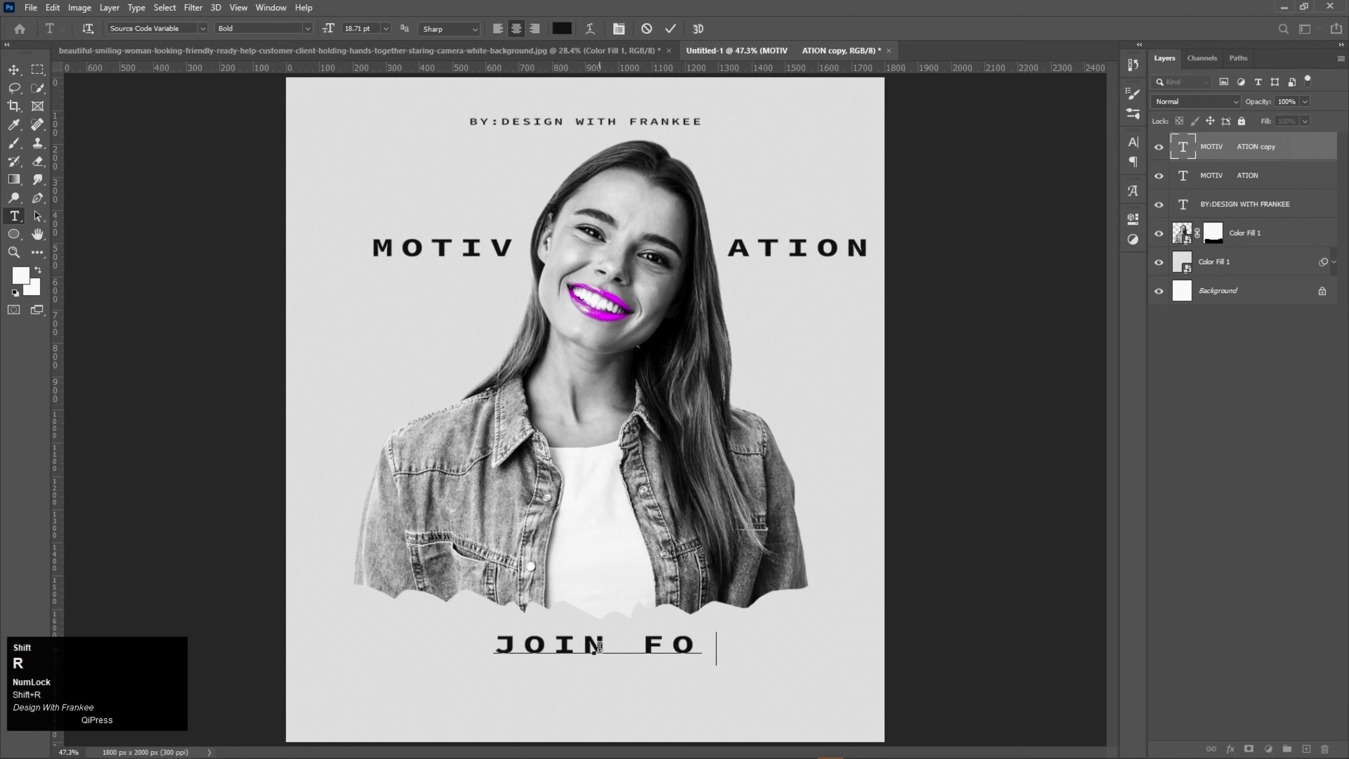
{"action": "type", "text": "R FREE"}
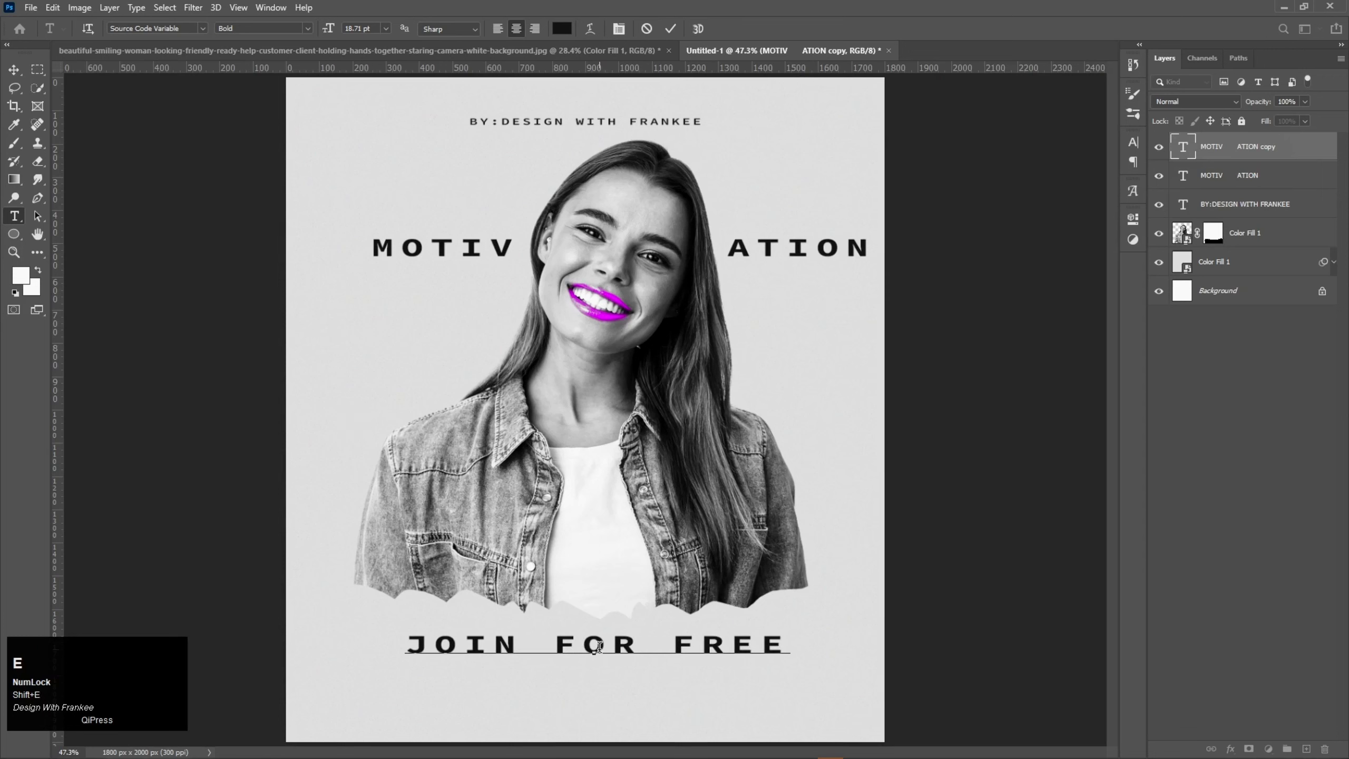
Step: Set the "JOIN FOR FREE" text's tracking to 0 and its font style to Light
{"action": "key", "text": "ctrl+a"}
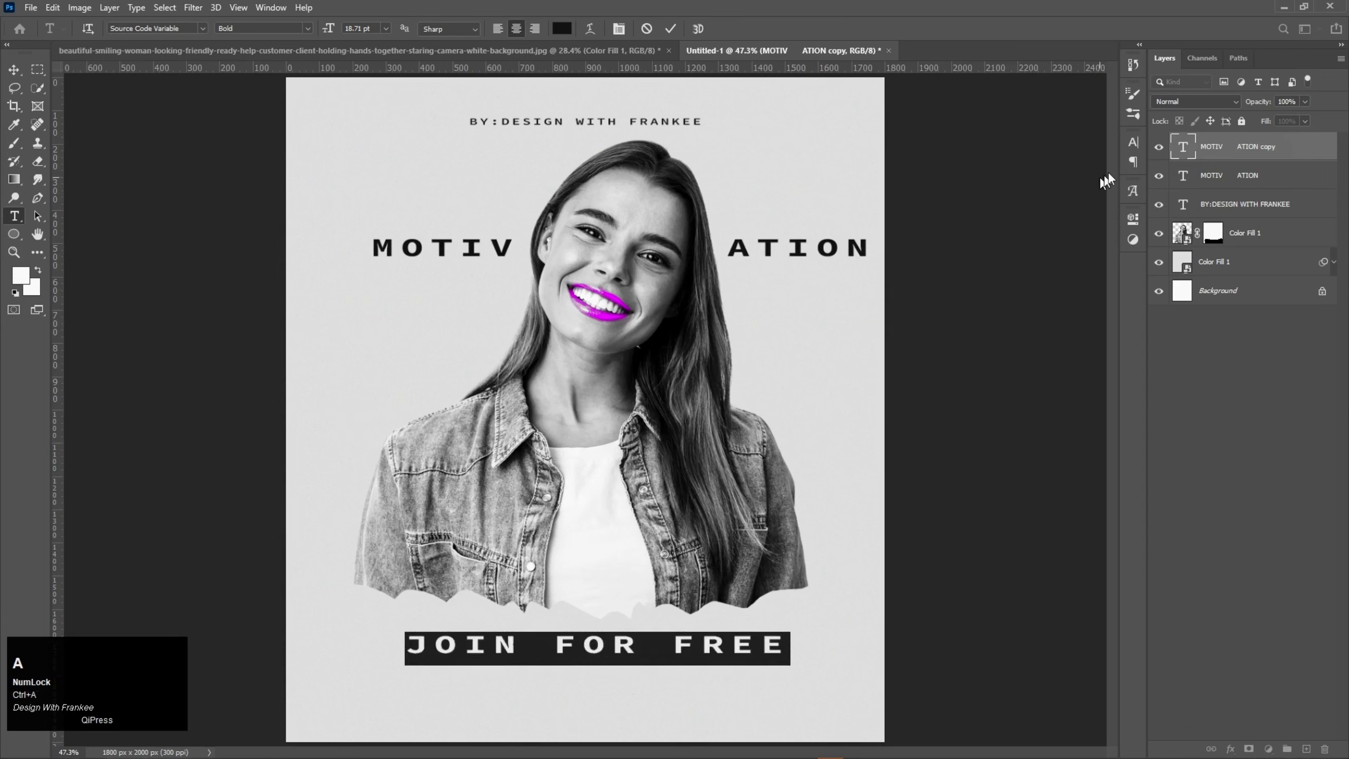
{"action": "left_click", "coordinate": [1133, 143]}
{"action": "left_click", "coordinate": [1080, 195]}
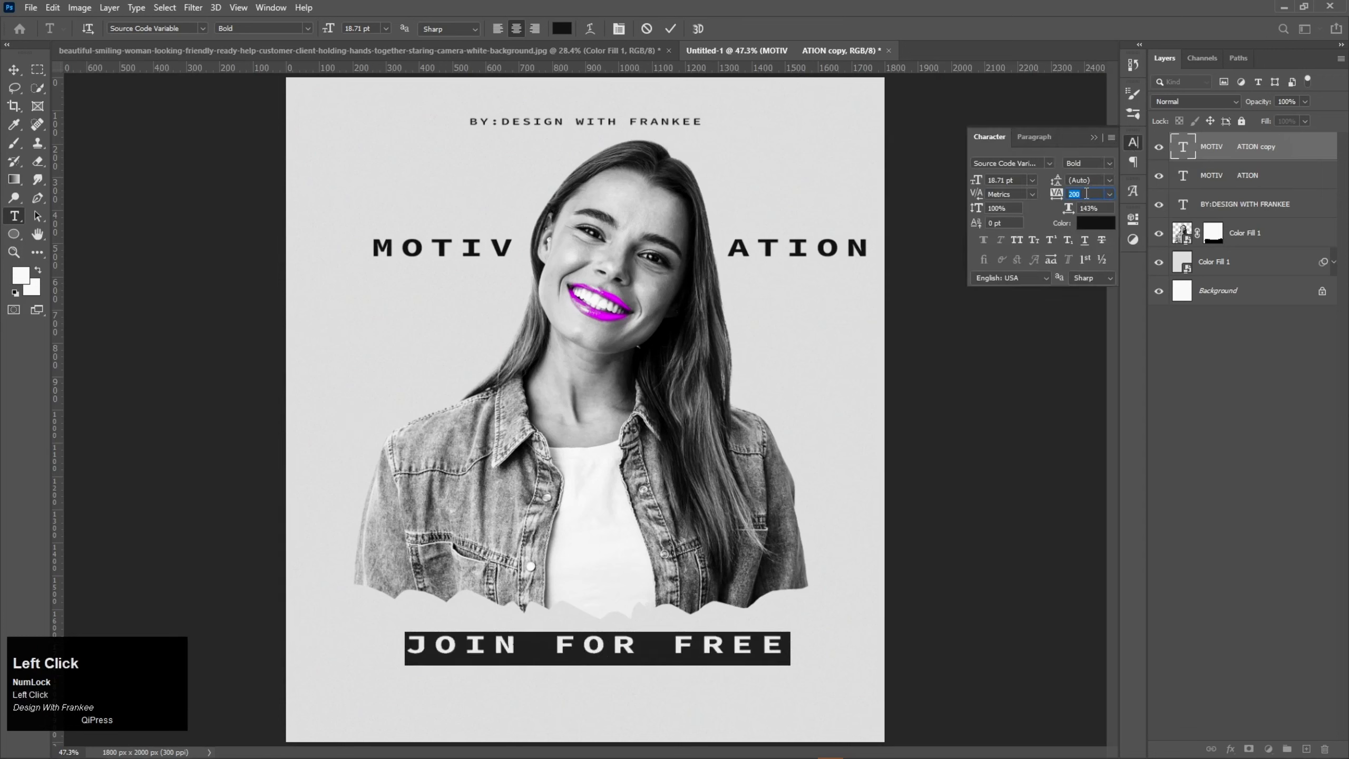
{"action": "left_click_drag", "start_coordinate": [1058, 194], "coordinate": [1059, 196]}
{"action": "type", "text": "0"}
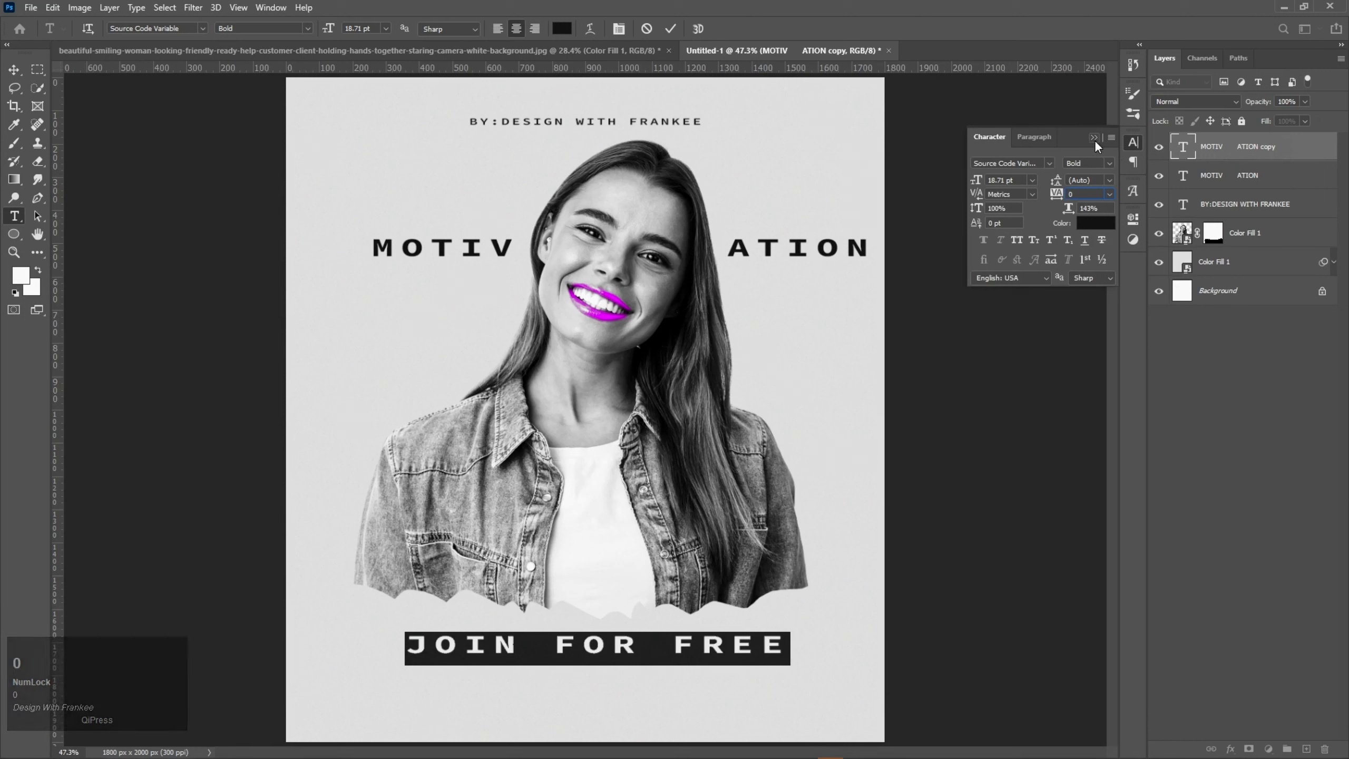
{"action": "left_click", "coordinate": [307, 29]}
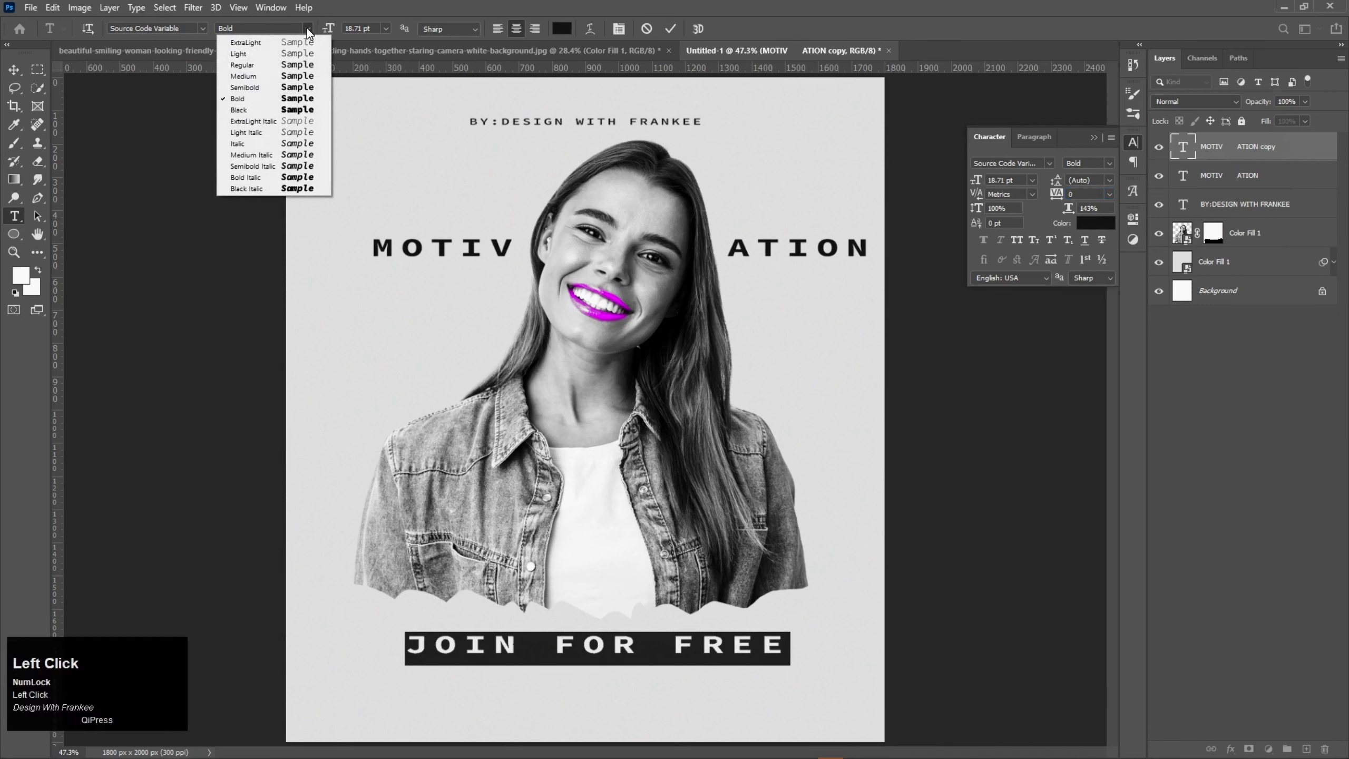
{"action": "left_click", "coordinate": [280, 54]}
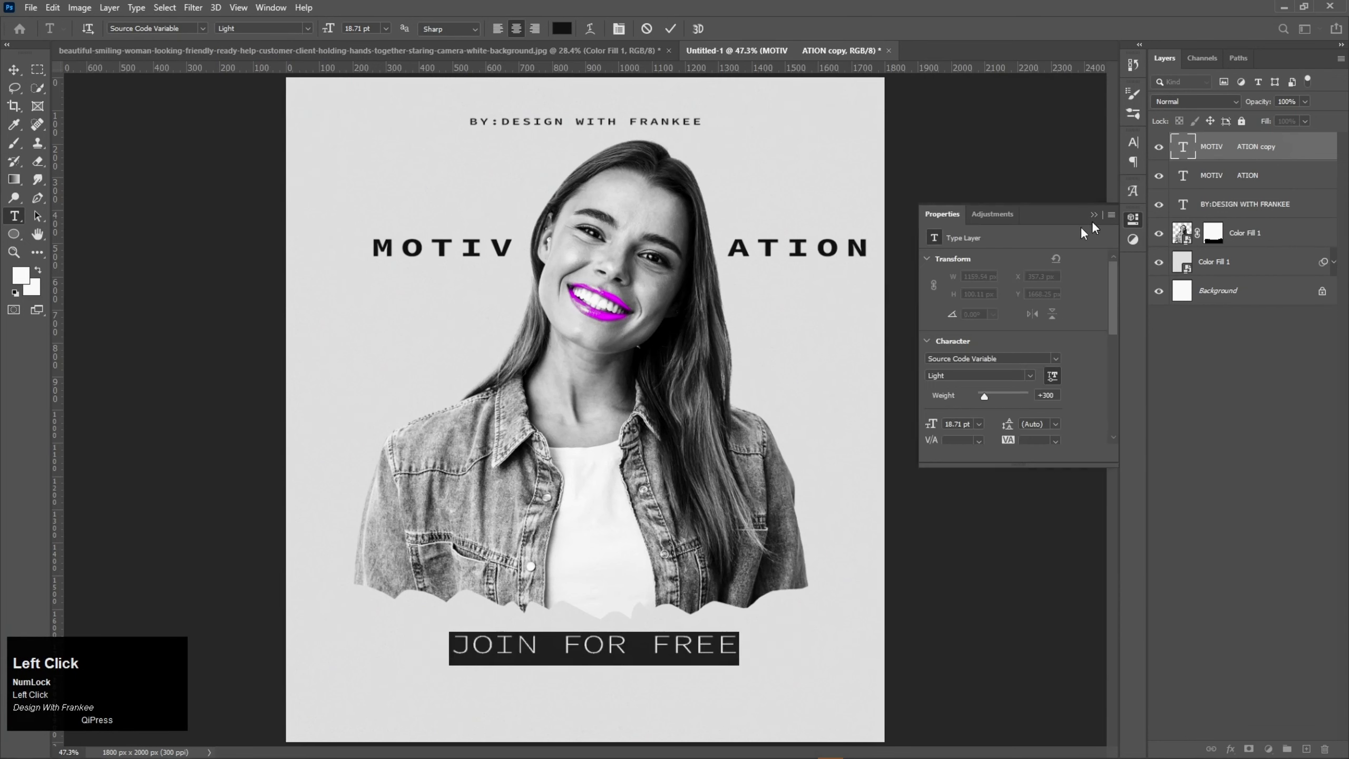
Step: Set only the word "FREE" in the "JOIN FOR FREE" line to the Semibold font style
{"action": "left_click", "coordinate": [718, 651]}
{"action": "left_click_drag", "start_coordinate": [738, 645], "coordinate": [650, 647]}
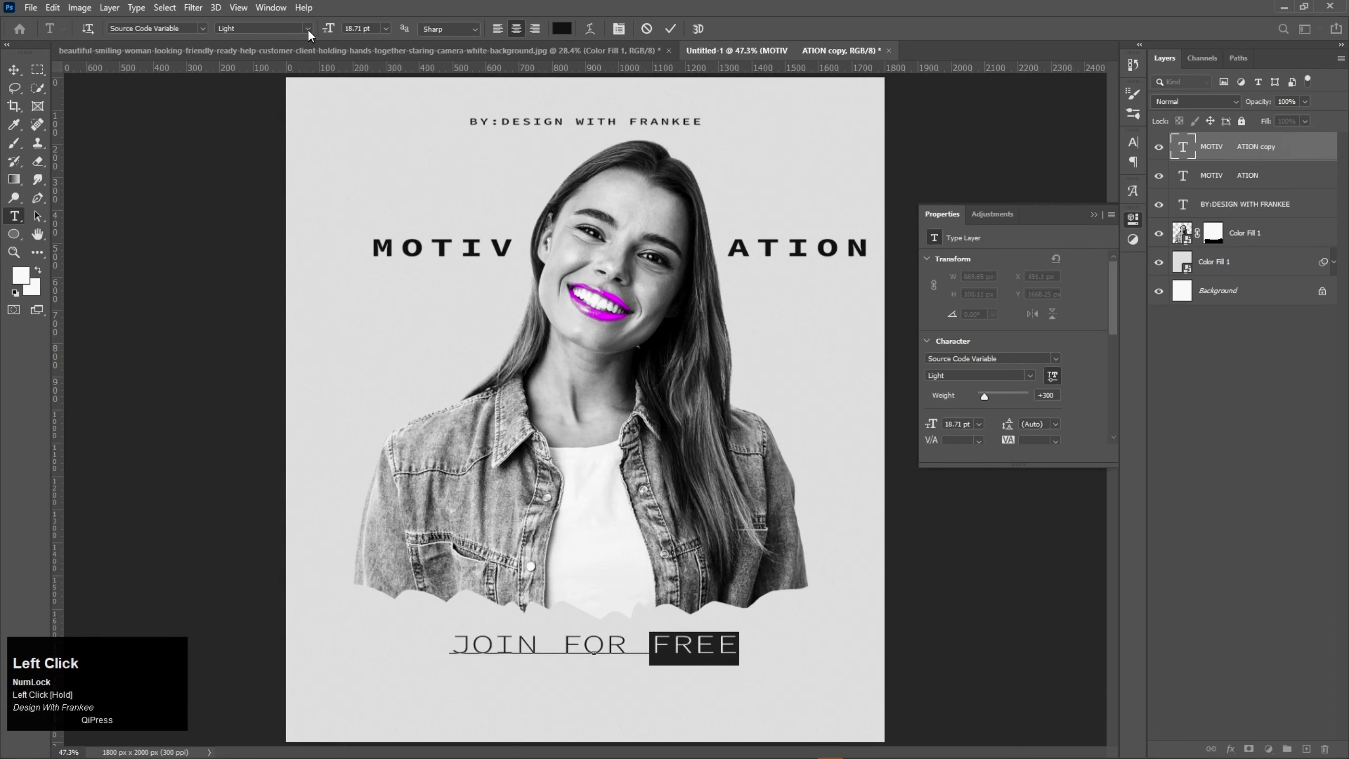
{"action": "left_click", "coordinate": [268, 28]}
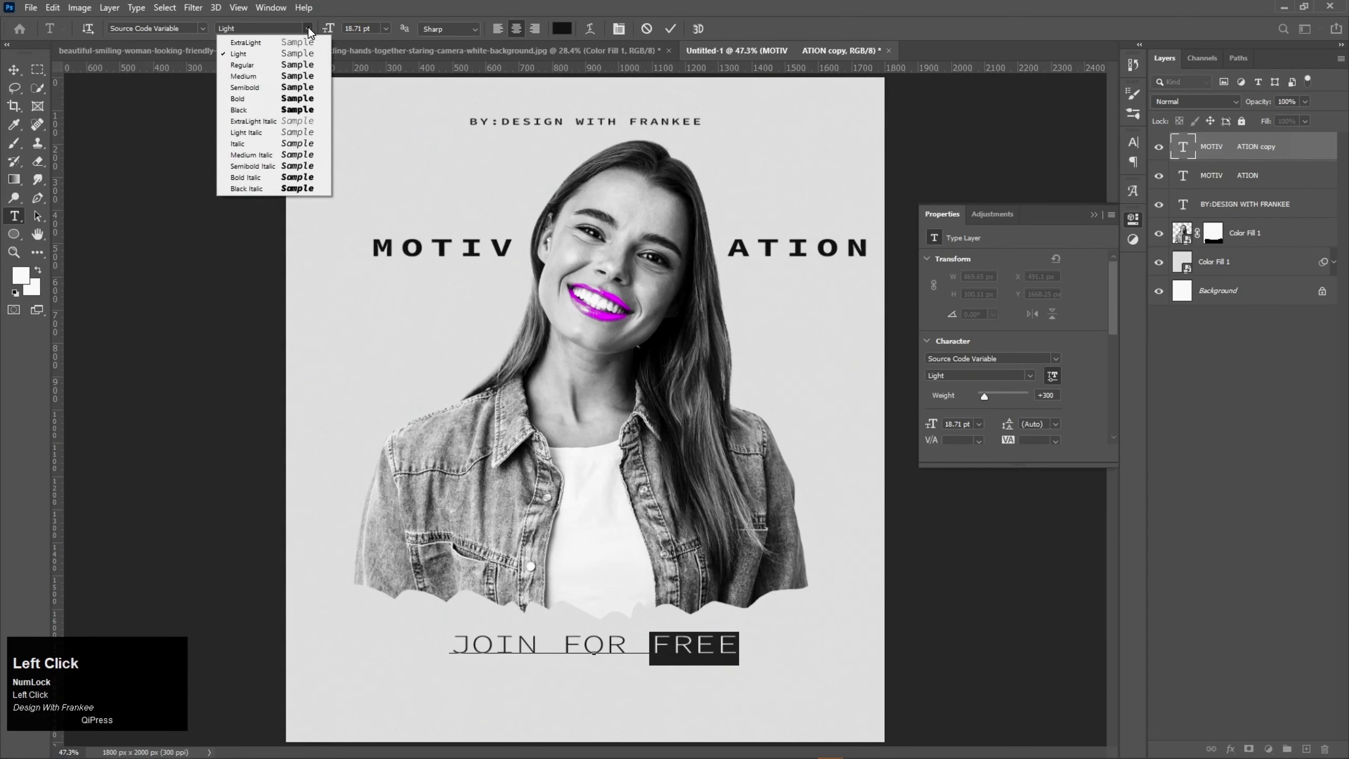
{"action": "left_click", "coordinate": [271, 87]}
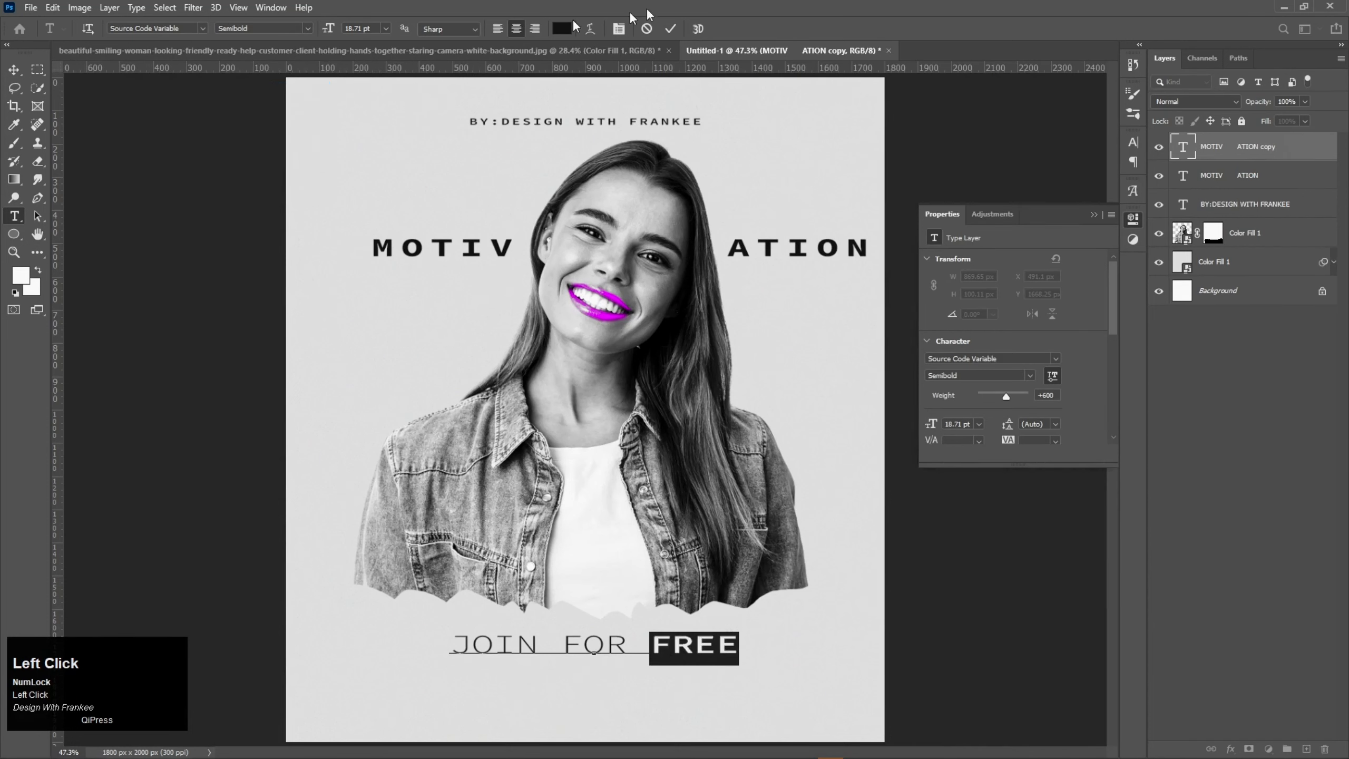
{"action": "left_click", "coordinate": [670, 28]}
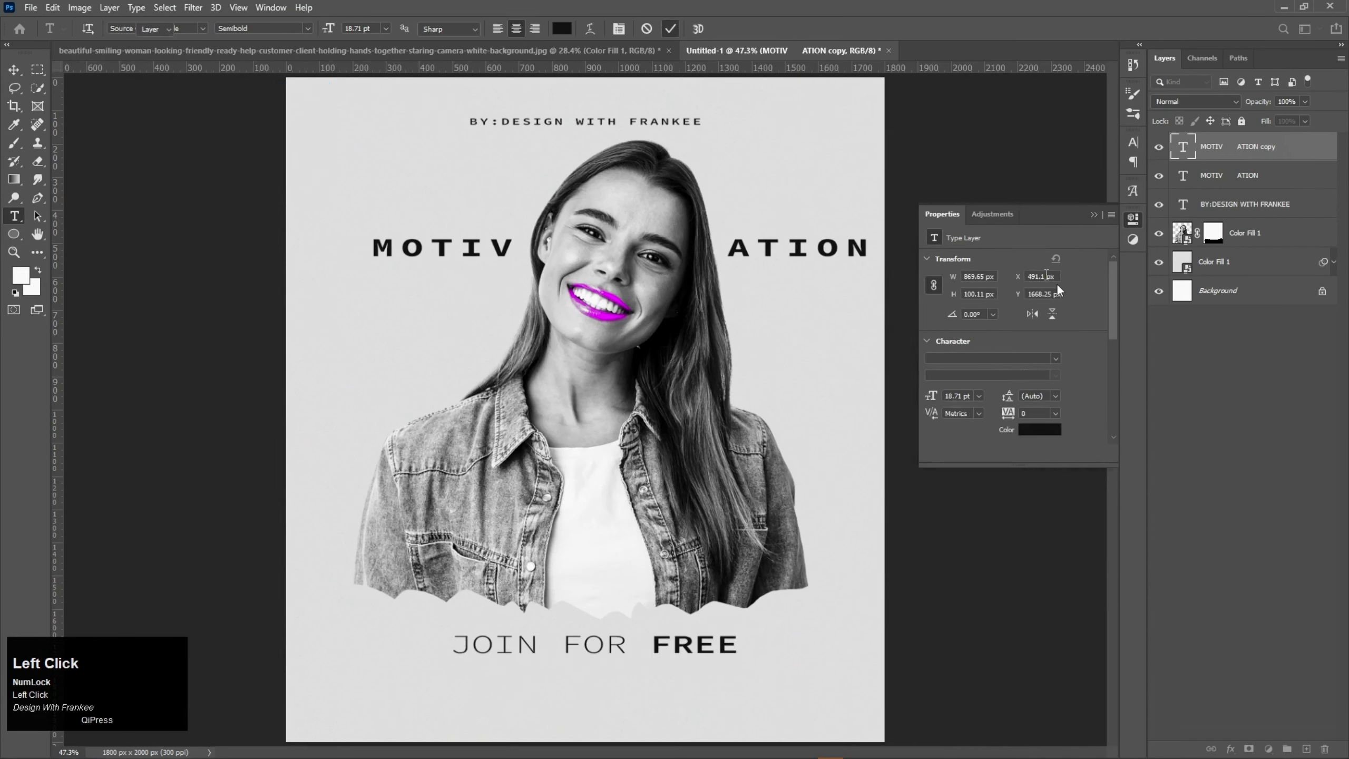
{"action": "left_click", "coordinate": [1094, 214]}
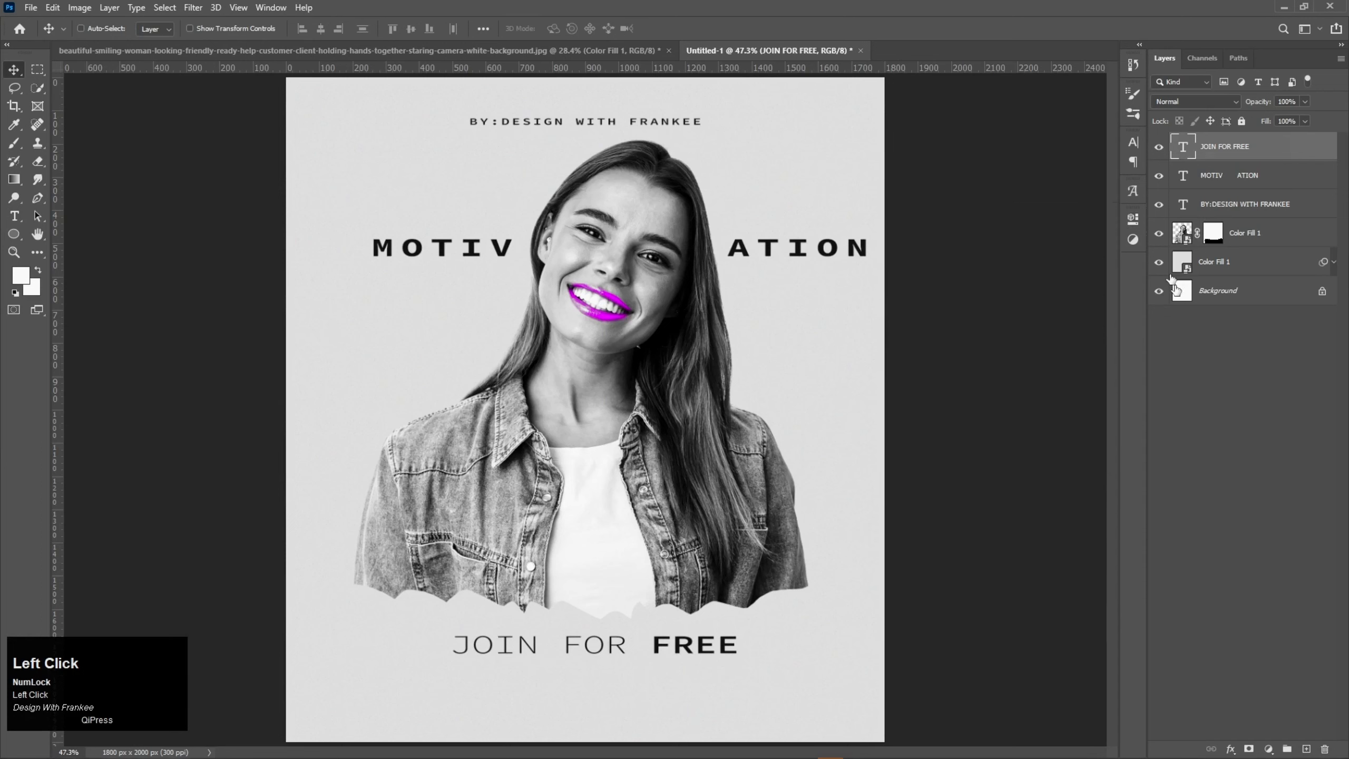
Step: Recolour only the word "FREE" in the "JOIN FOR FREE" line to purple #a600c4
{"action": "double_click", "coordinate": [1186, 154]}
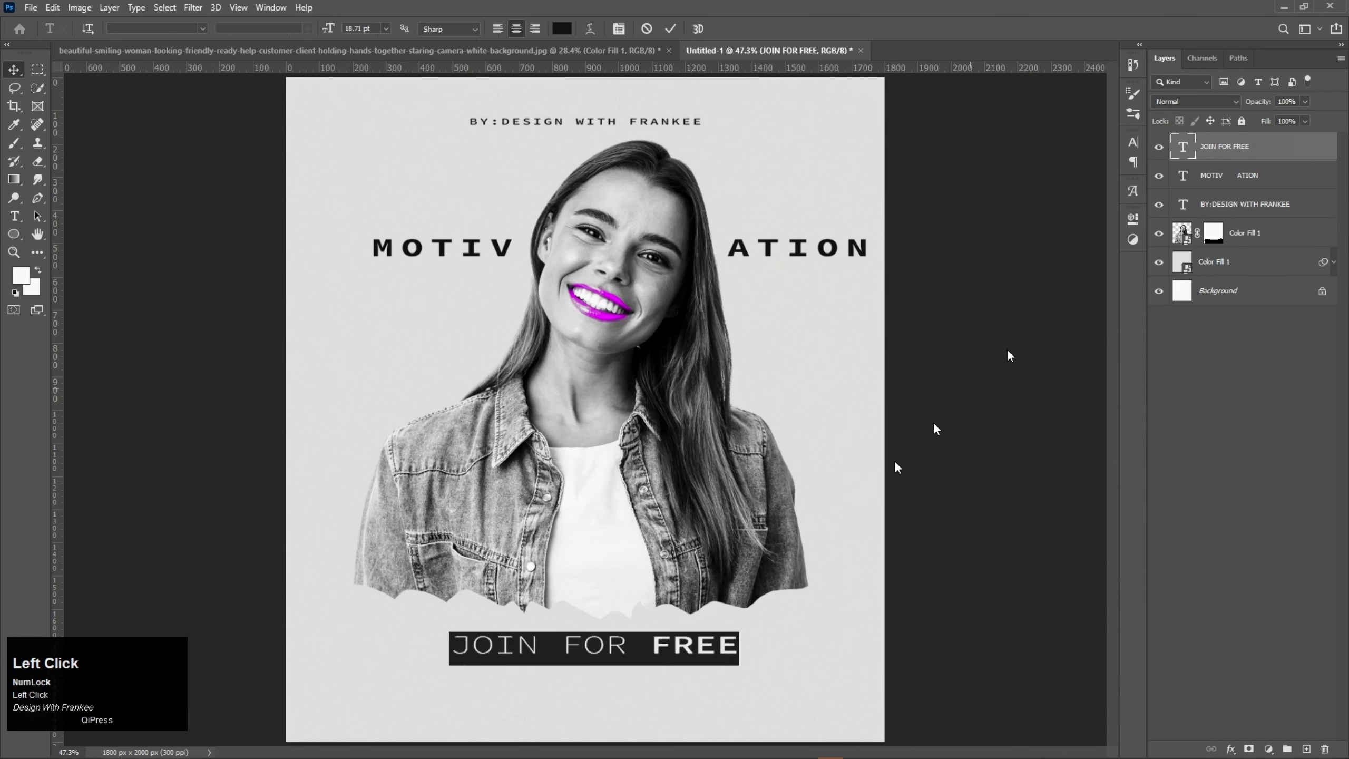
{"action": "double_click", "coordinate": [727, 640]}
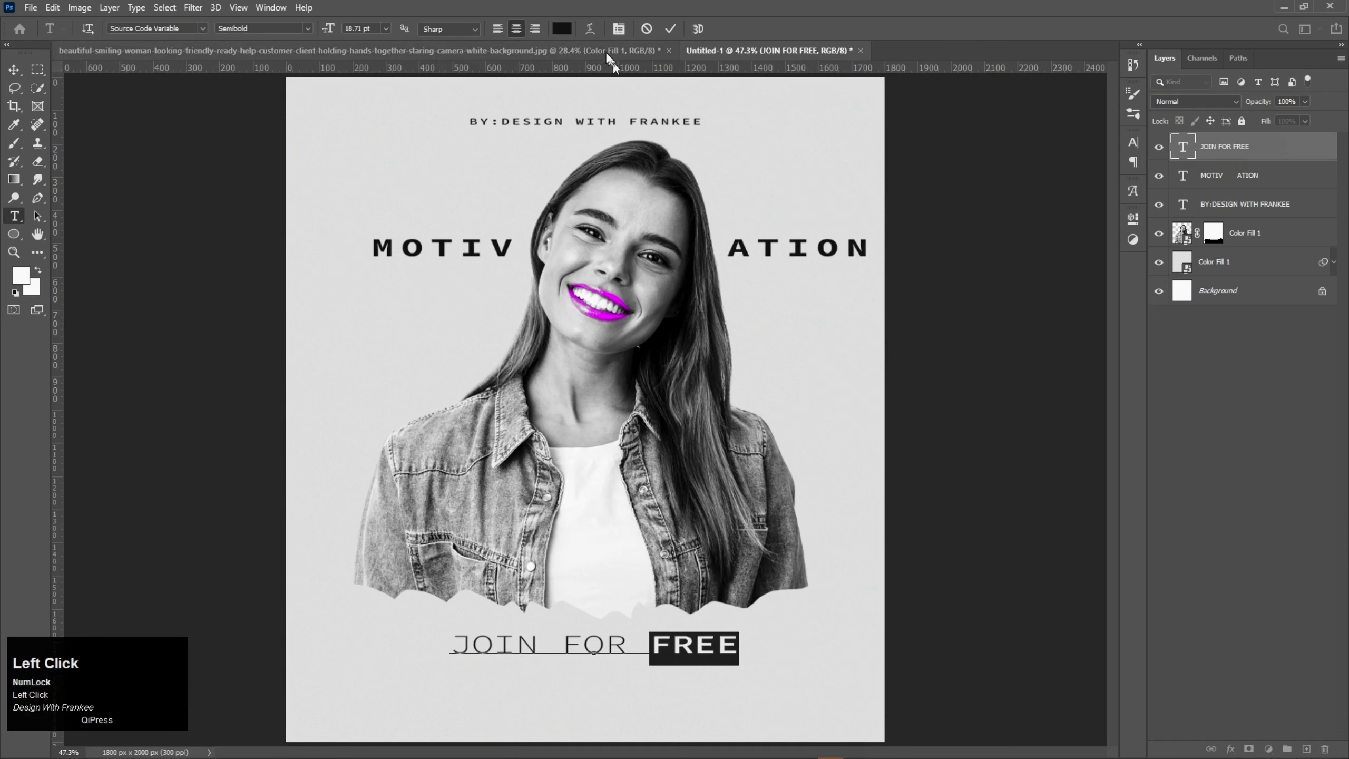
{"action": "left_click", "coordinate": [562, 28]}
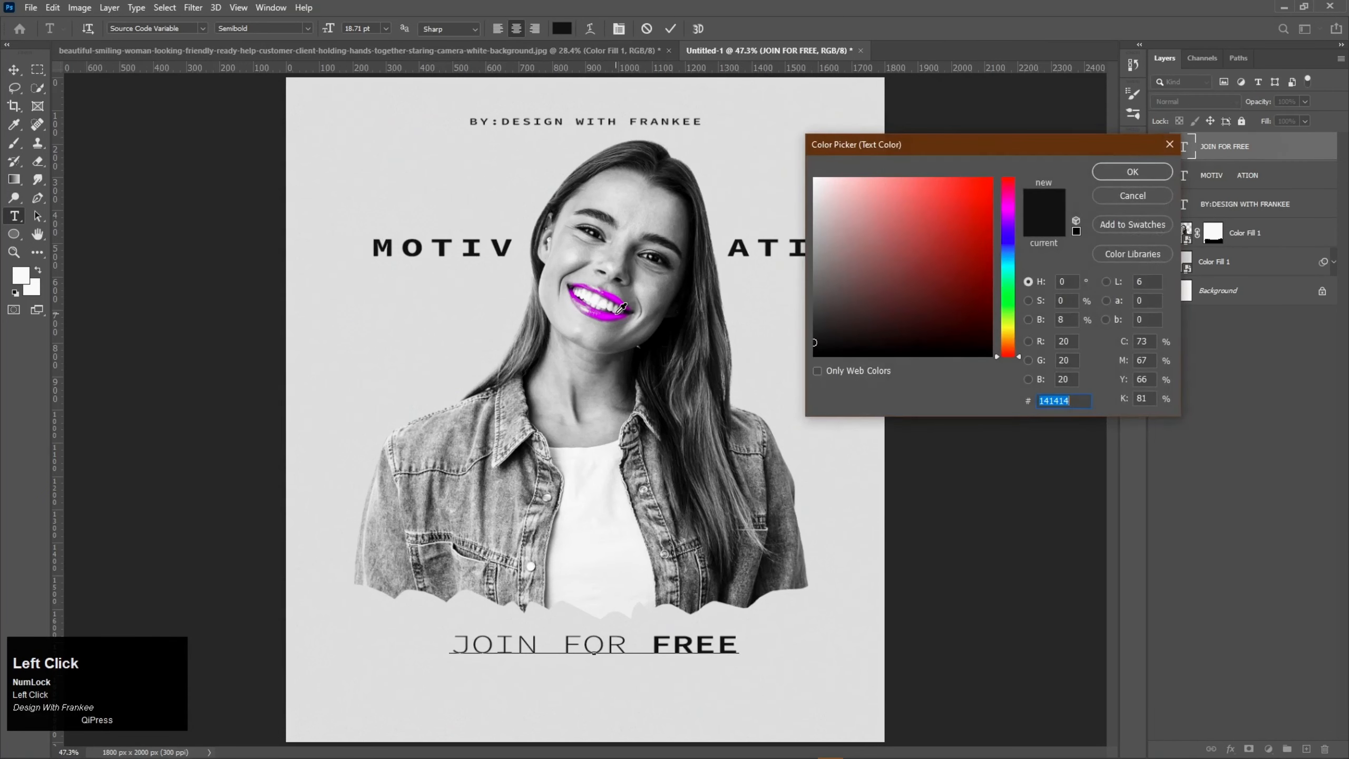
{"action": "left_click", "coordinate": [616, 311]}
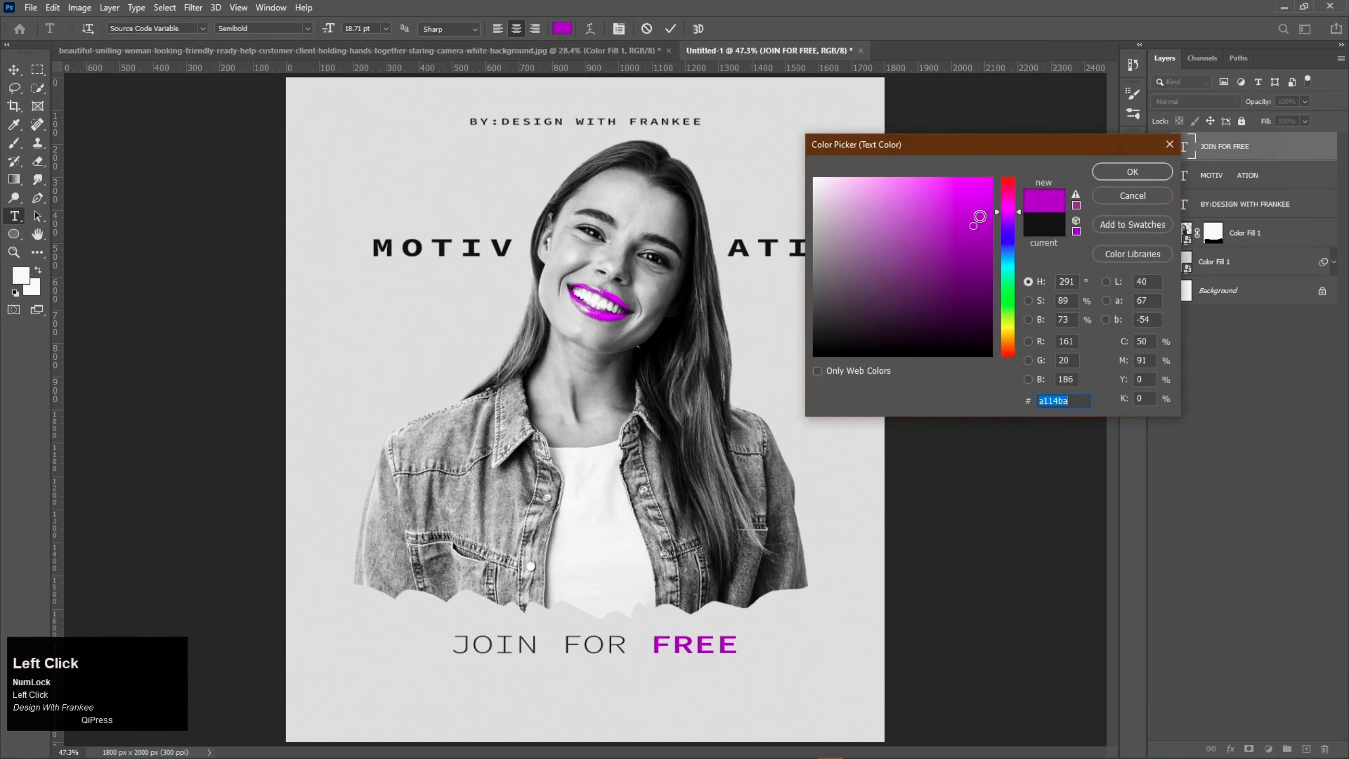
{"action": "mouse_move", "coordinate": [973, 225]}
{"action": "left_mouse_down"}
{"action": "mouse_move", "coordinate": [1002, 215]}
{"action": "mouse_move", "coordinate": [1011, 179]}
{"action": "left_mouse_up"}
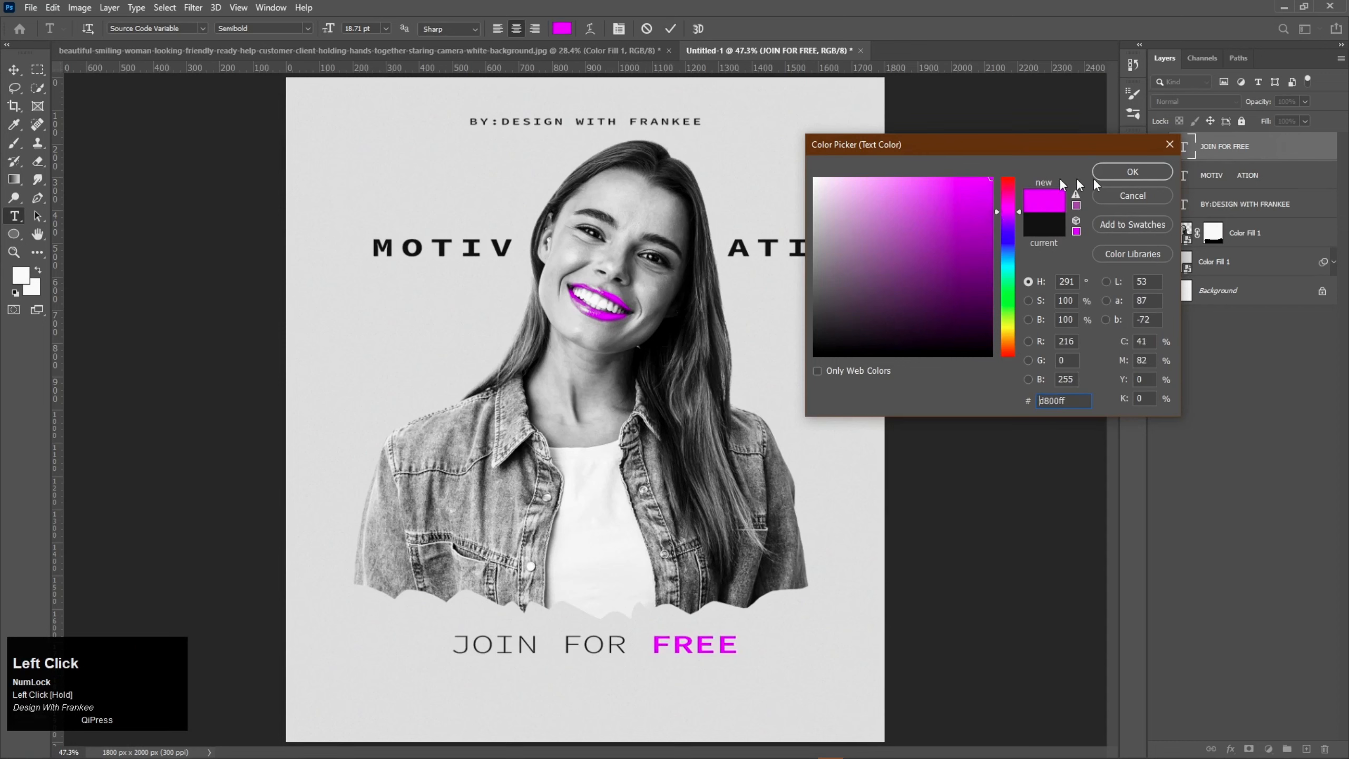
{"action": "left_click_drag", "start_coordinate": [981, 234], "coordinate": [994, 218]}
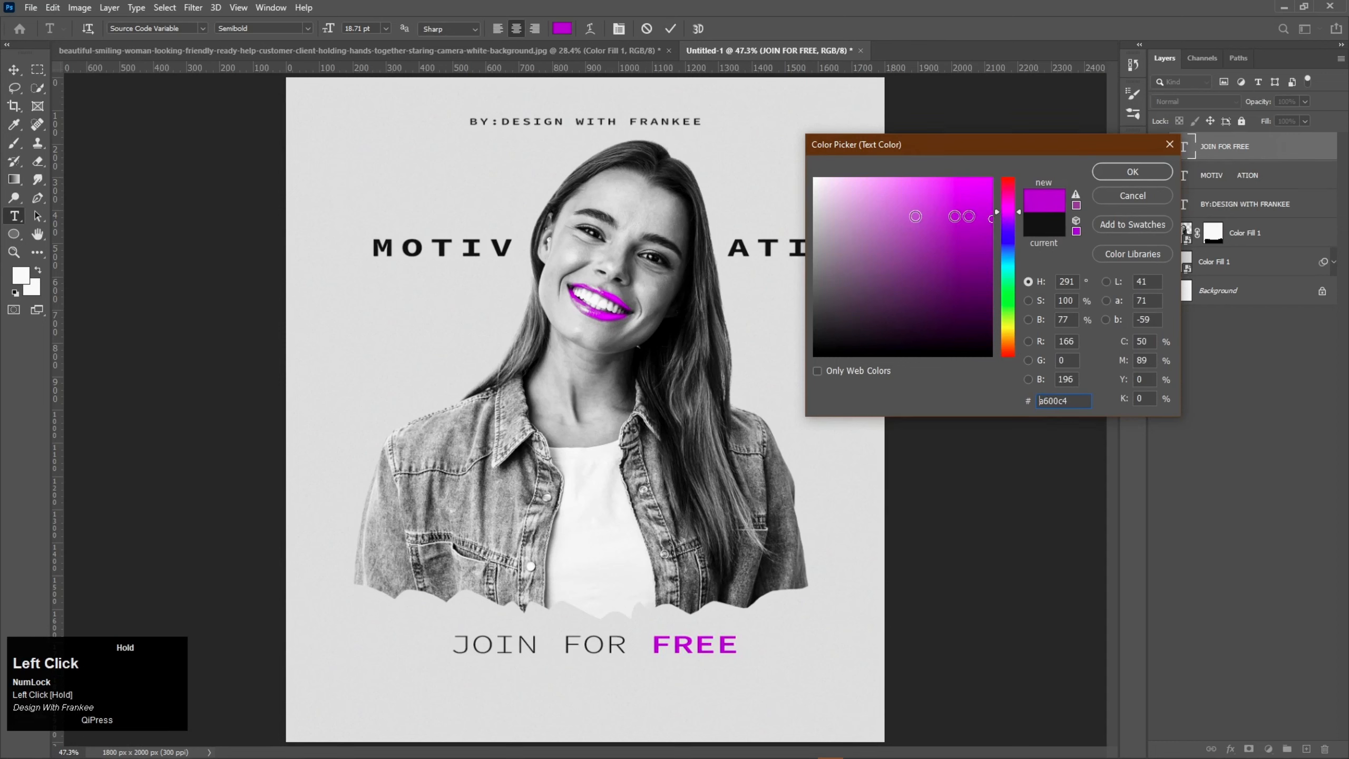
{"action": "left_click", "coordinate": [603, 304]}
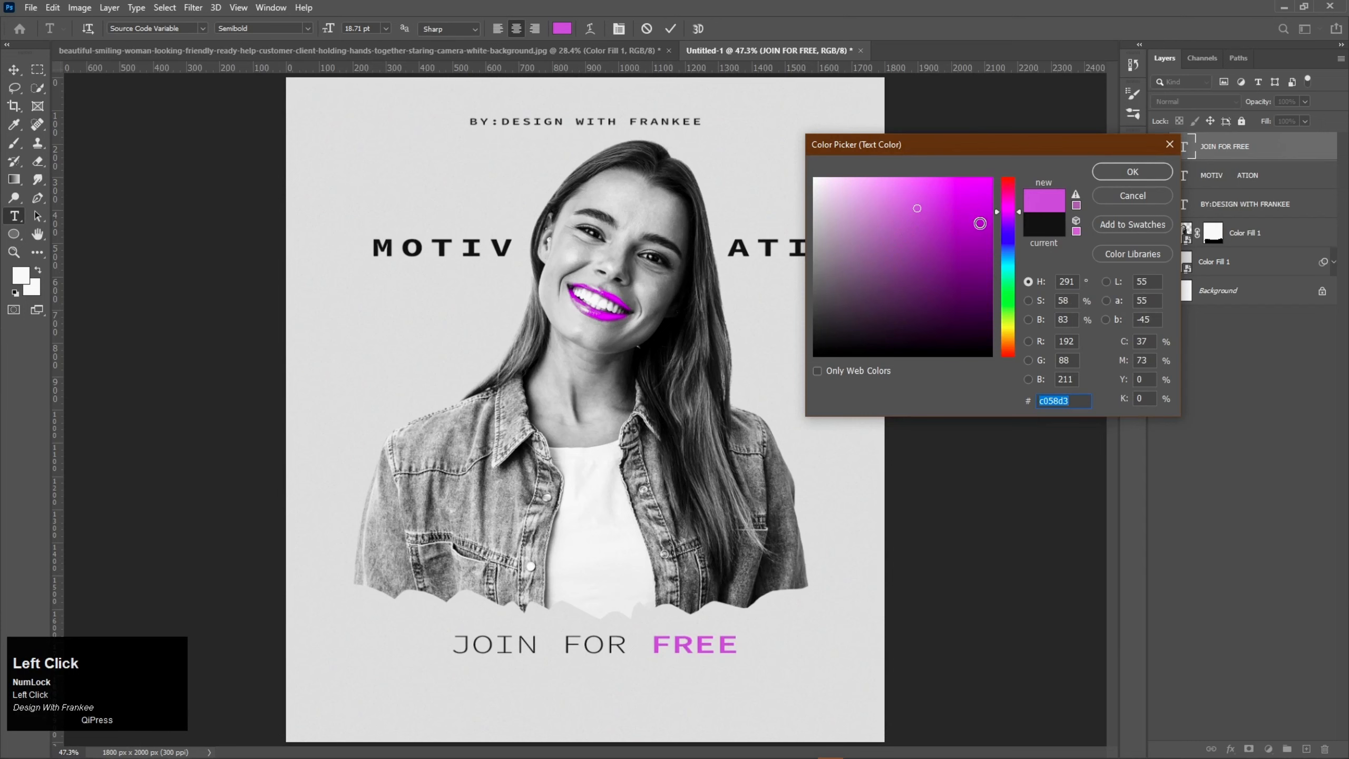
{"action": "left_click_drag", "start_coordinate": [980, 223], "coordinate": [1009, 219]}
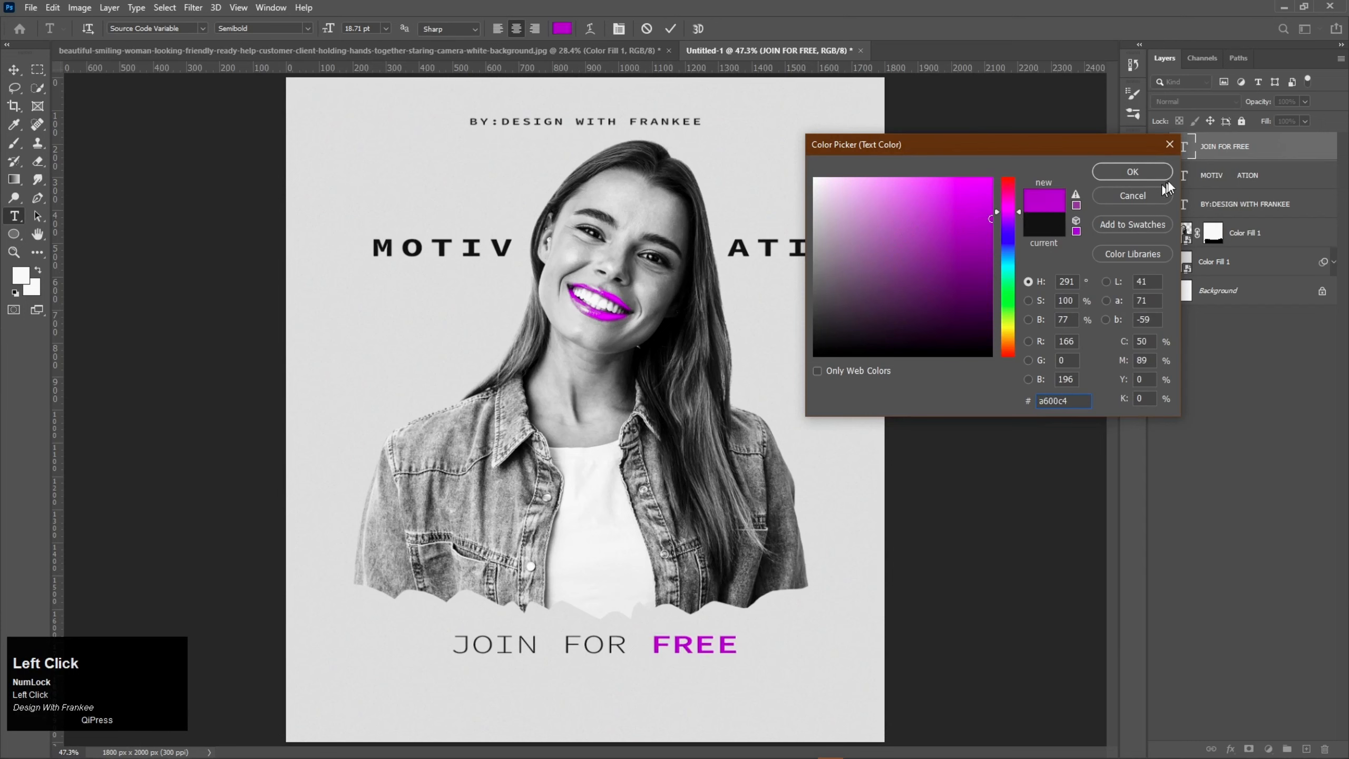
{"action": "left_click", "coordinate": [1133, 172]}
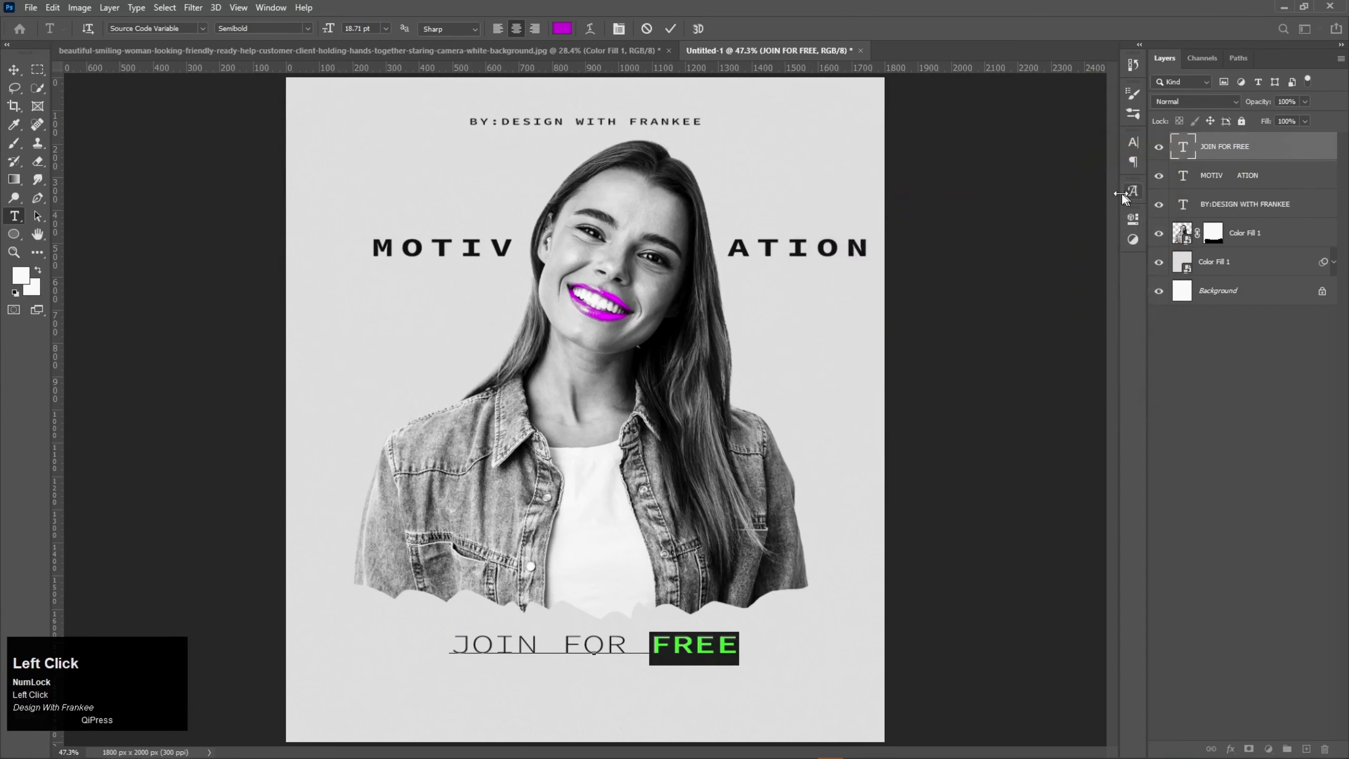
{"action": "left_click", "coordinate": [1219, 336]}
Step: Enlarge the "JOIN FOR FREE" text to about 20.92 pt and shift it and the "BY:DESIGN WITH FRANKEE" line right to share one centre
{"action": "key", "text": "ctrl+t"}
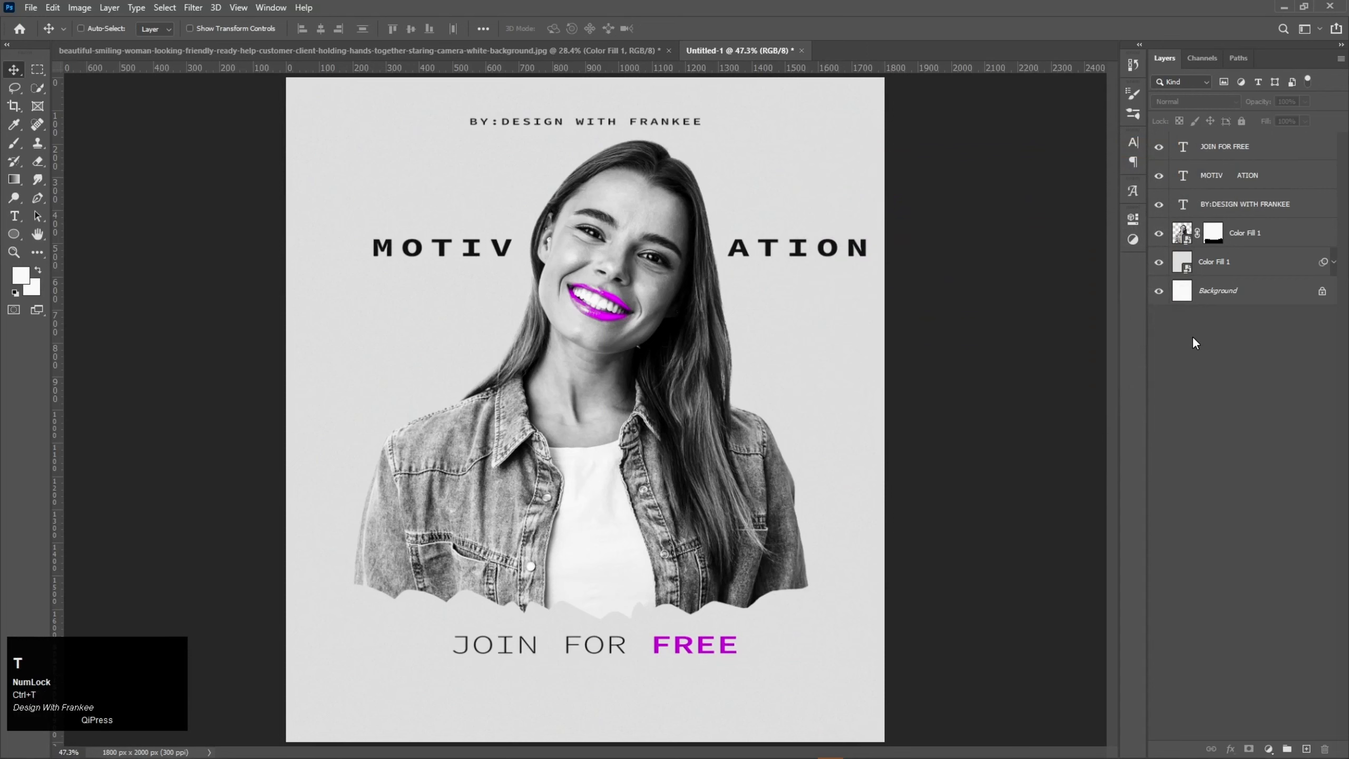
{"action": "left_click", "coordinate": [1215, 148]}
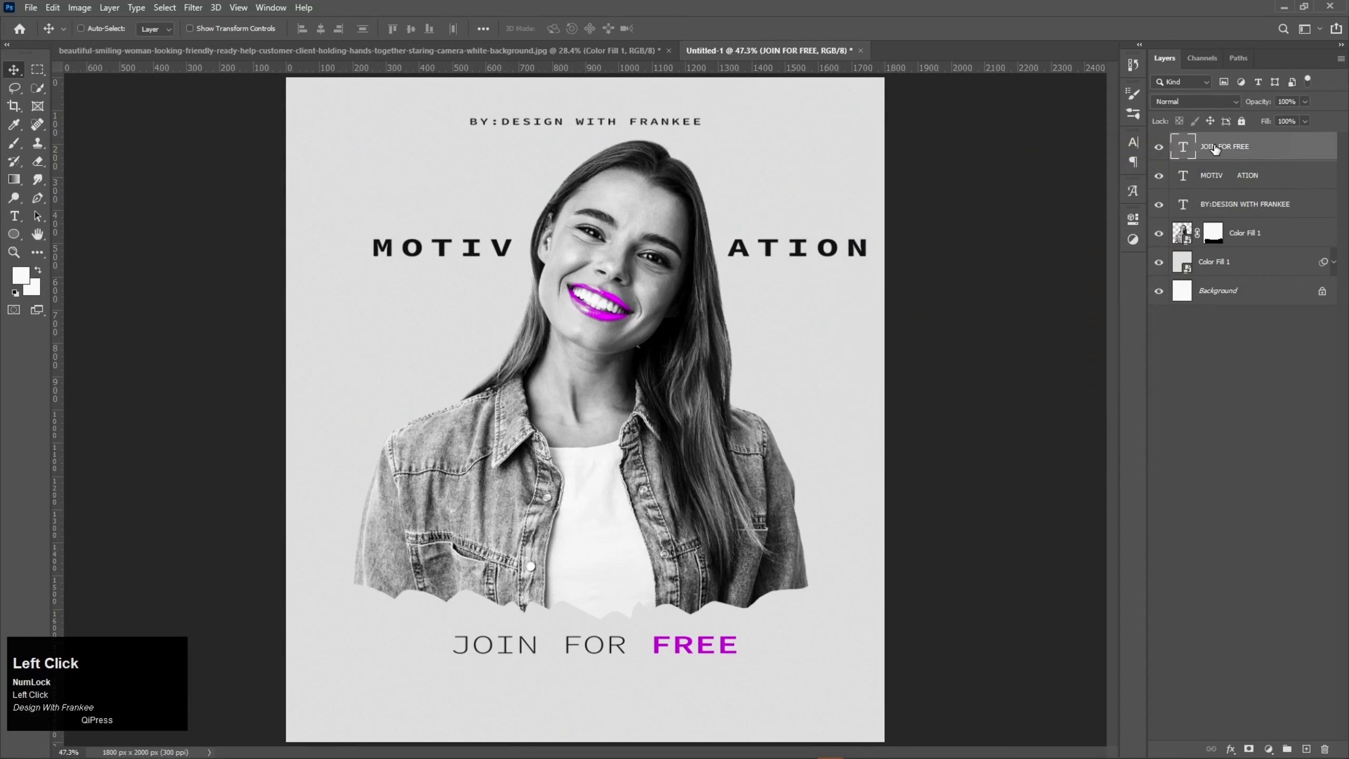
{"action": "key", "text": "ctrl+t"}
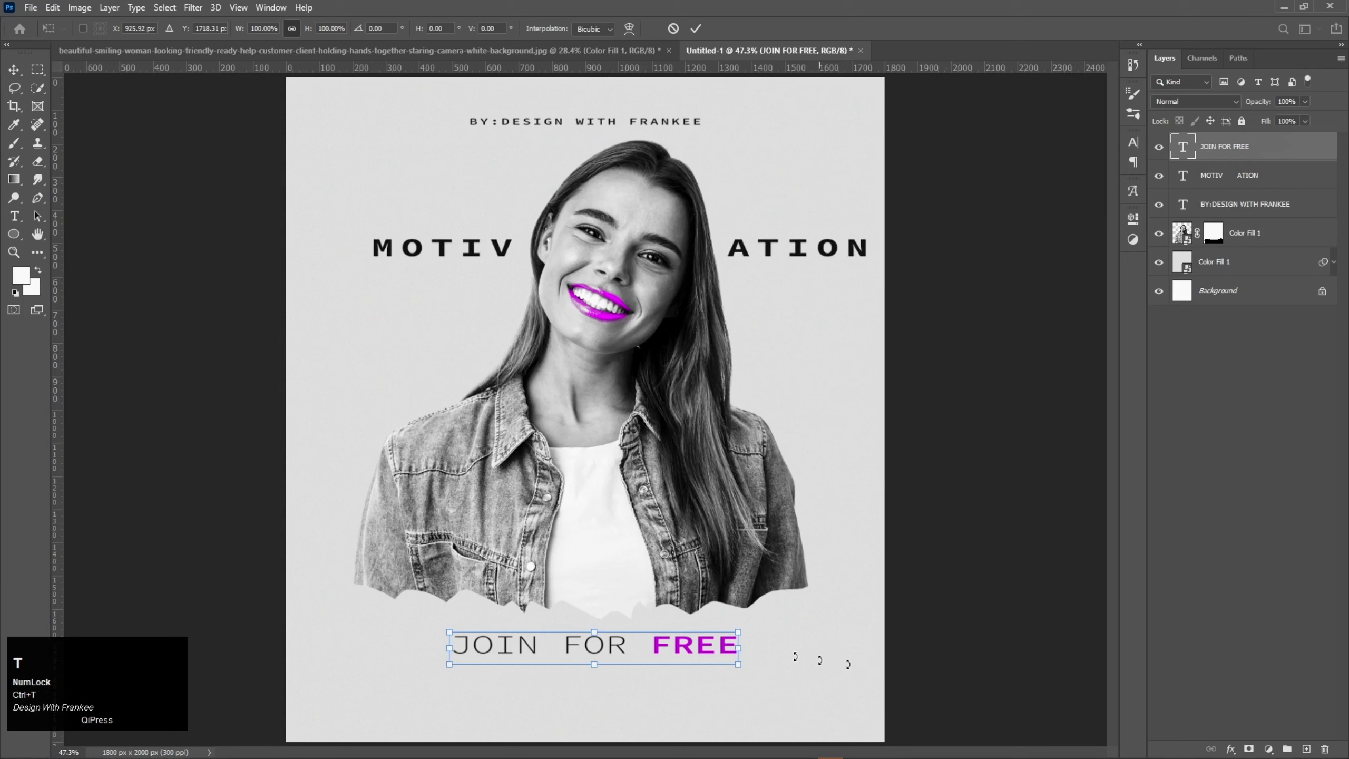
{"action": "left_click_drag", "start_coordinate": [738, 667], "coordinate": [704, 649]}
{"action": "left_click", "coordinate": [1078, 293]}
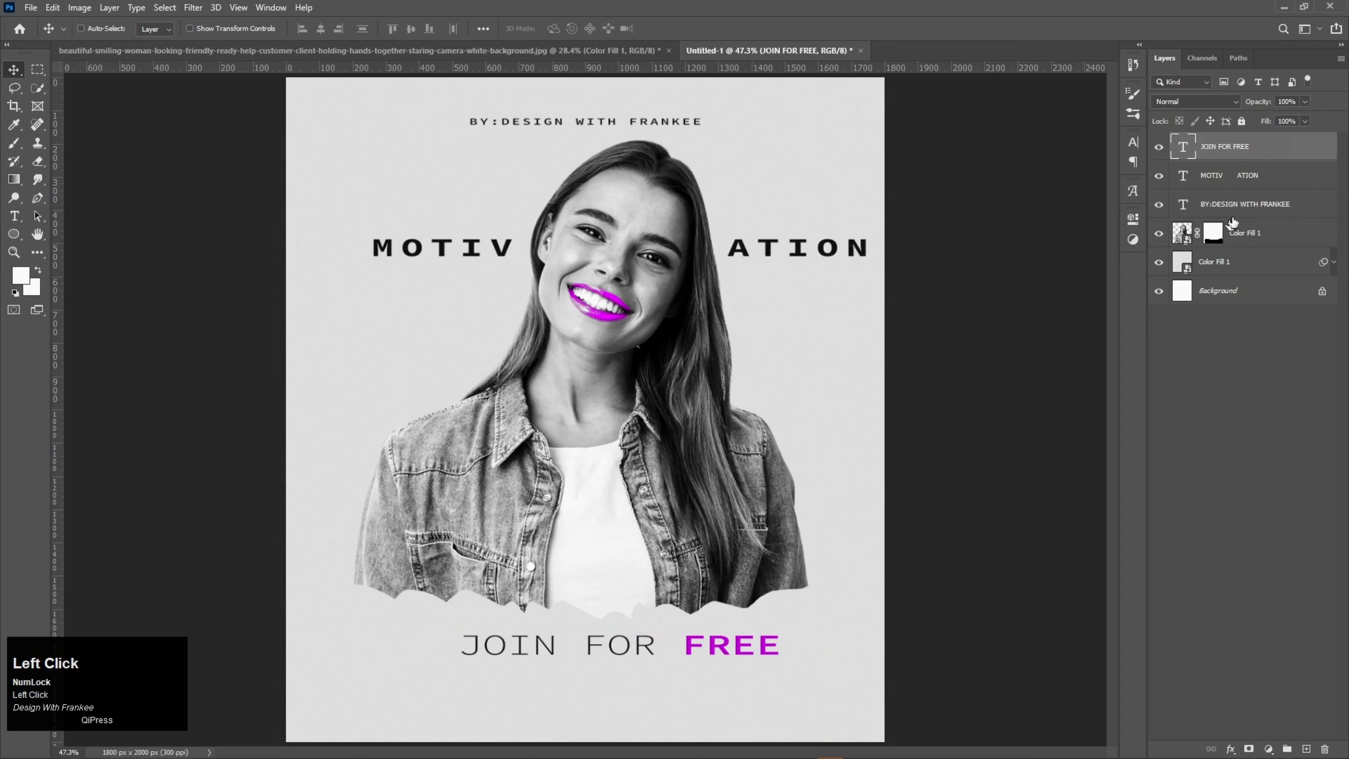
{"action": "left_click", "coordinate": [1237, 207]}
{"action": "left_click_drag", "start_coordinate": [647, 126], "coordinate": [681, 126]}
Step: Duplicate the "JOIN FOR FREE" text directly beneath itself and replace the copy's wording with "ON ZOOM"
{"action": "left_click", "coordinate": [1229, 147]}
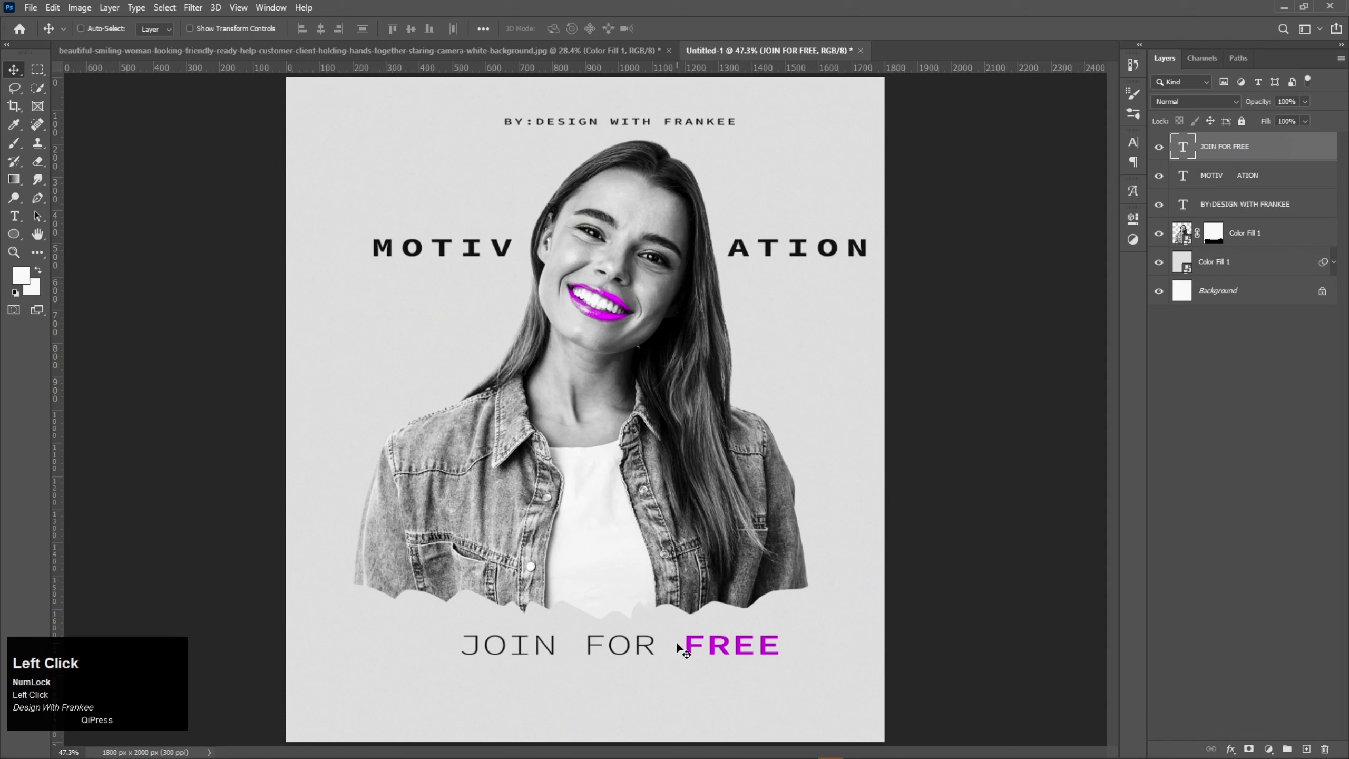
{"action": "left_click_drag", "start_coordinate": [678, 644], "coordinate": [680, 674]}
{"action": "double_click", "coordinate": [678, 675]}
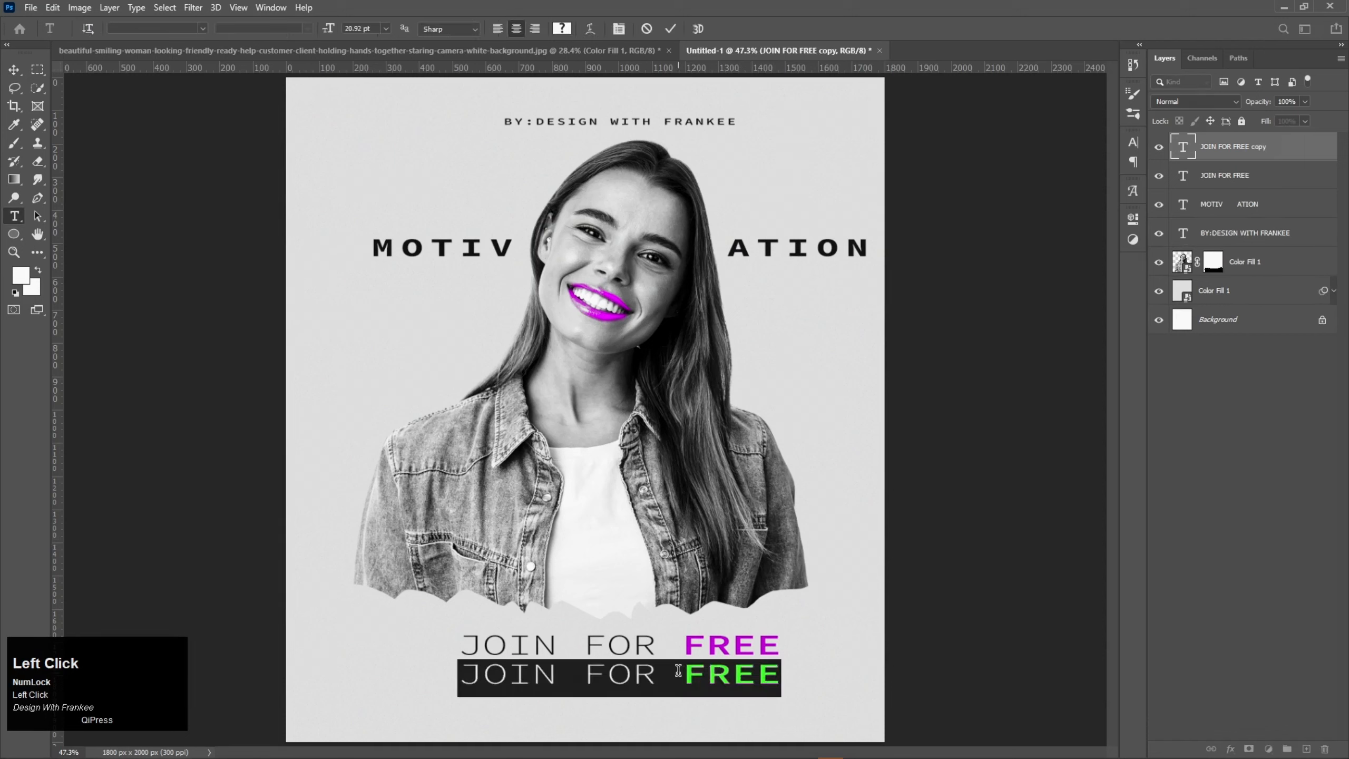
{"action": "type", "text": "On"}
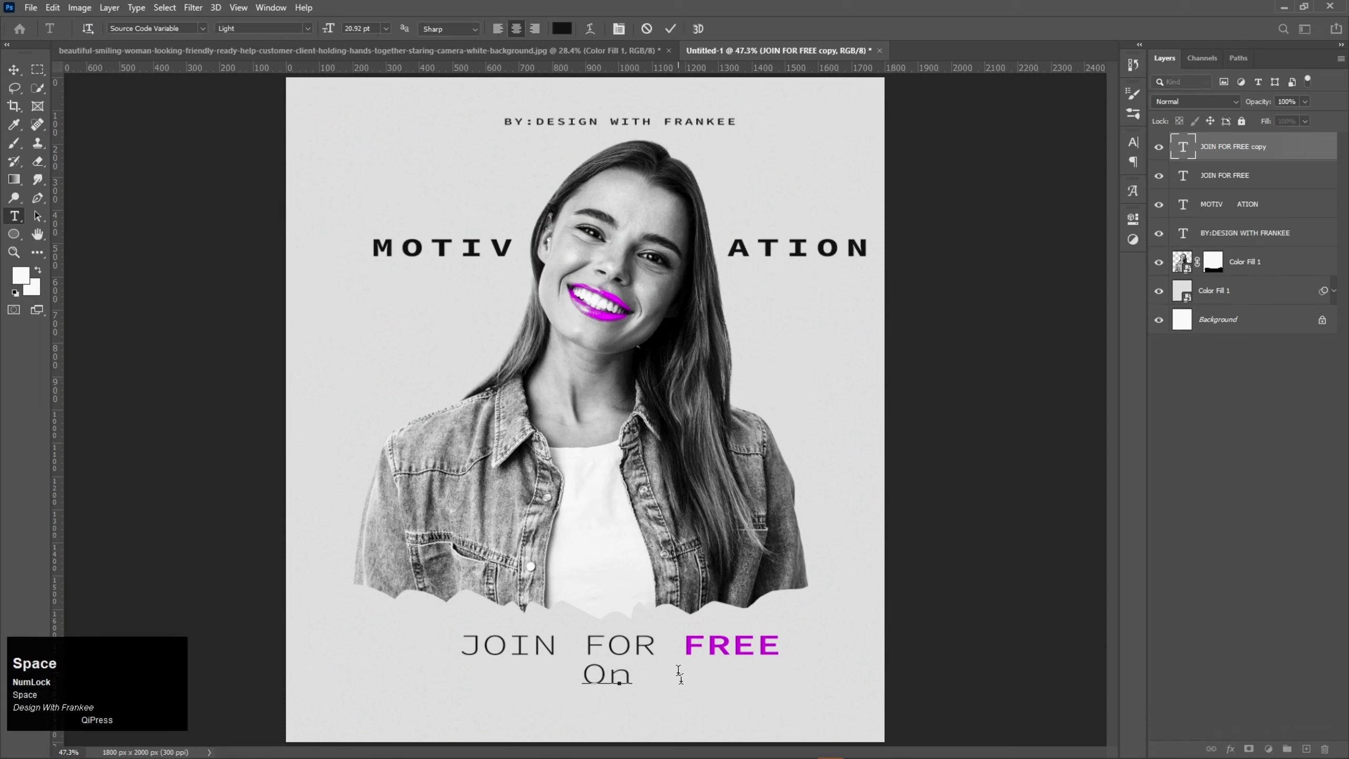
{"action": "key", "text": "BackSpace"}
{"action": "key", "text": "BackSpace"}
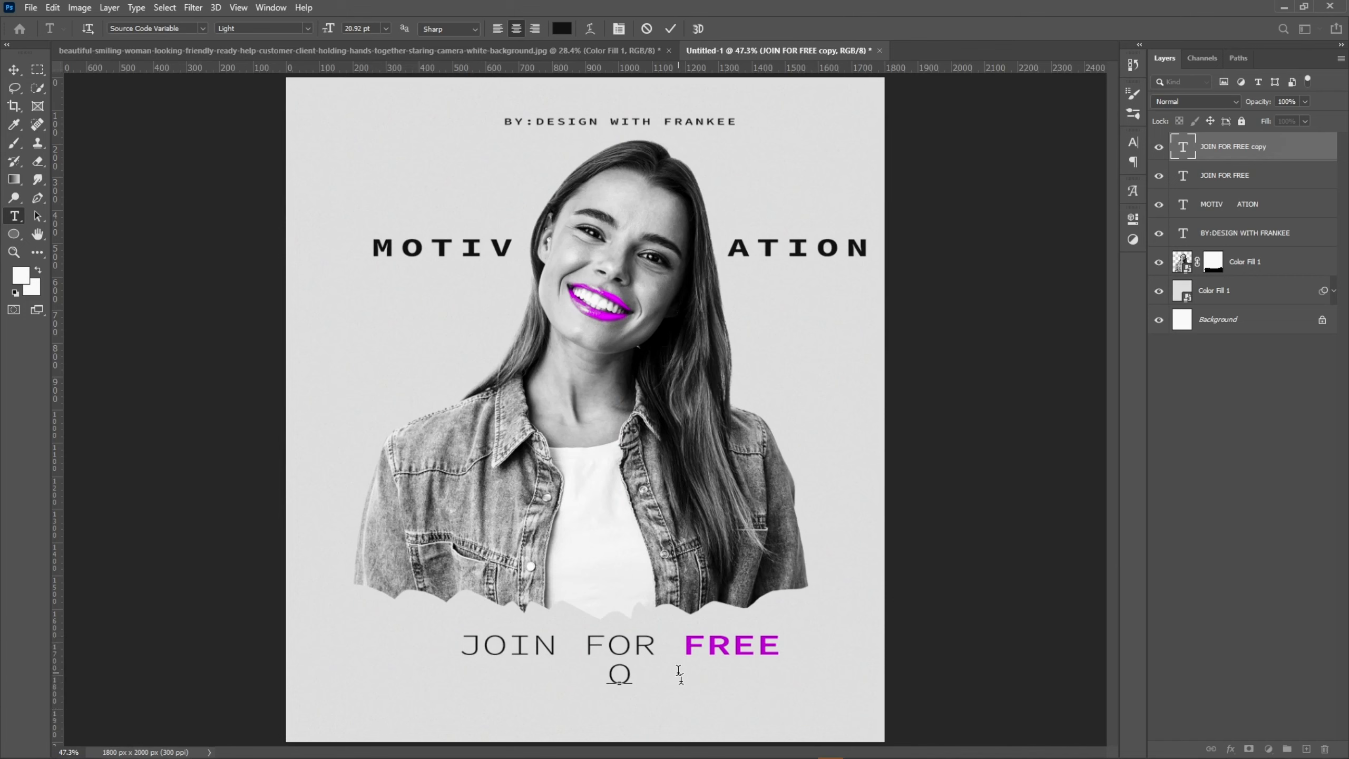
{"action": "type", "text": "N ZOOM"}
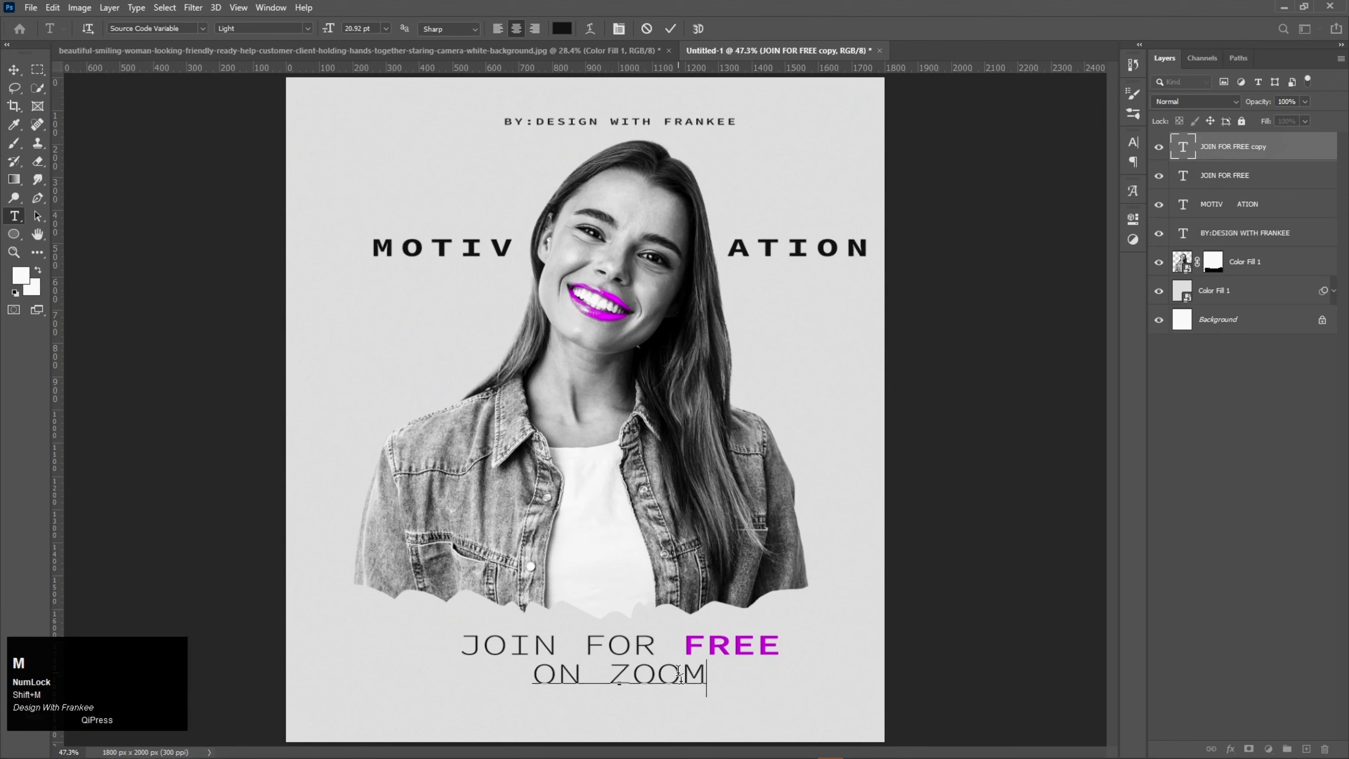
Step: Recolour only the word "ZOOM" in the new line to the purple sampled from the word "FREE"
{"action": "left_click_drag", "start_coordinate": [706, 673], "coordinate": [615, 675]}
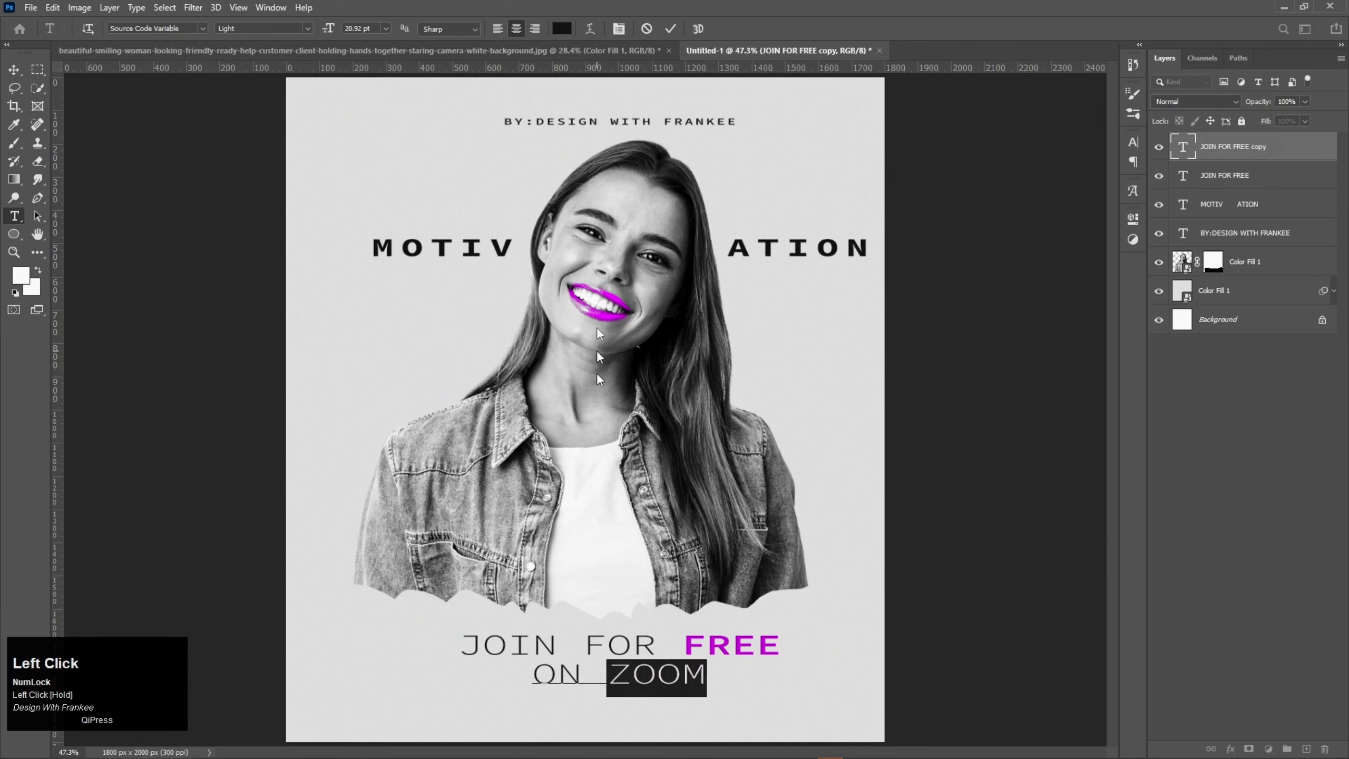
{"action": "left_click", "coordinate": [563, 28]}
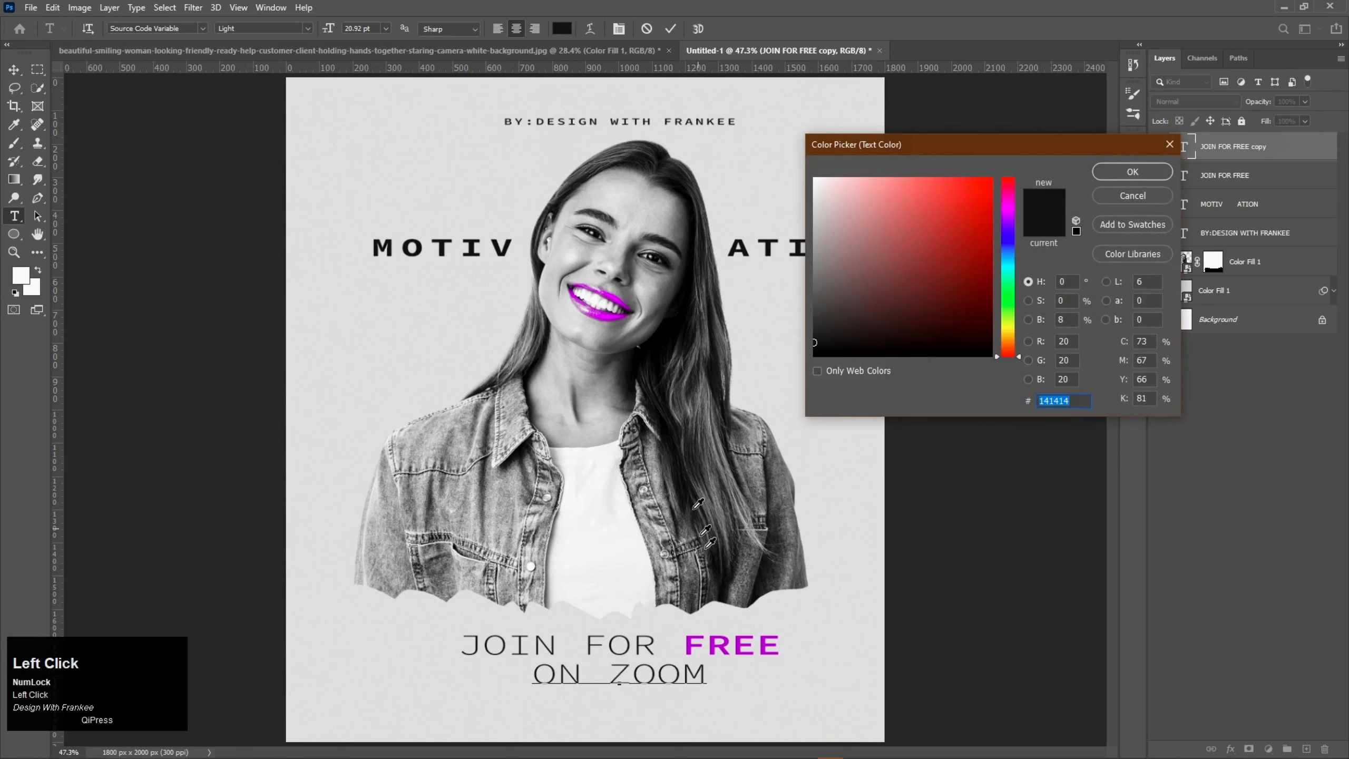
{"action": "left_click", "coordinate": [726, 641]}
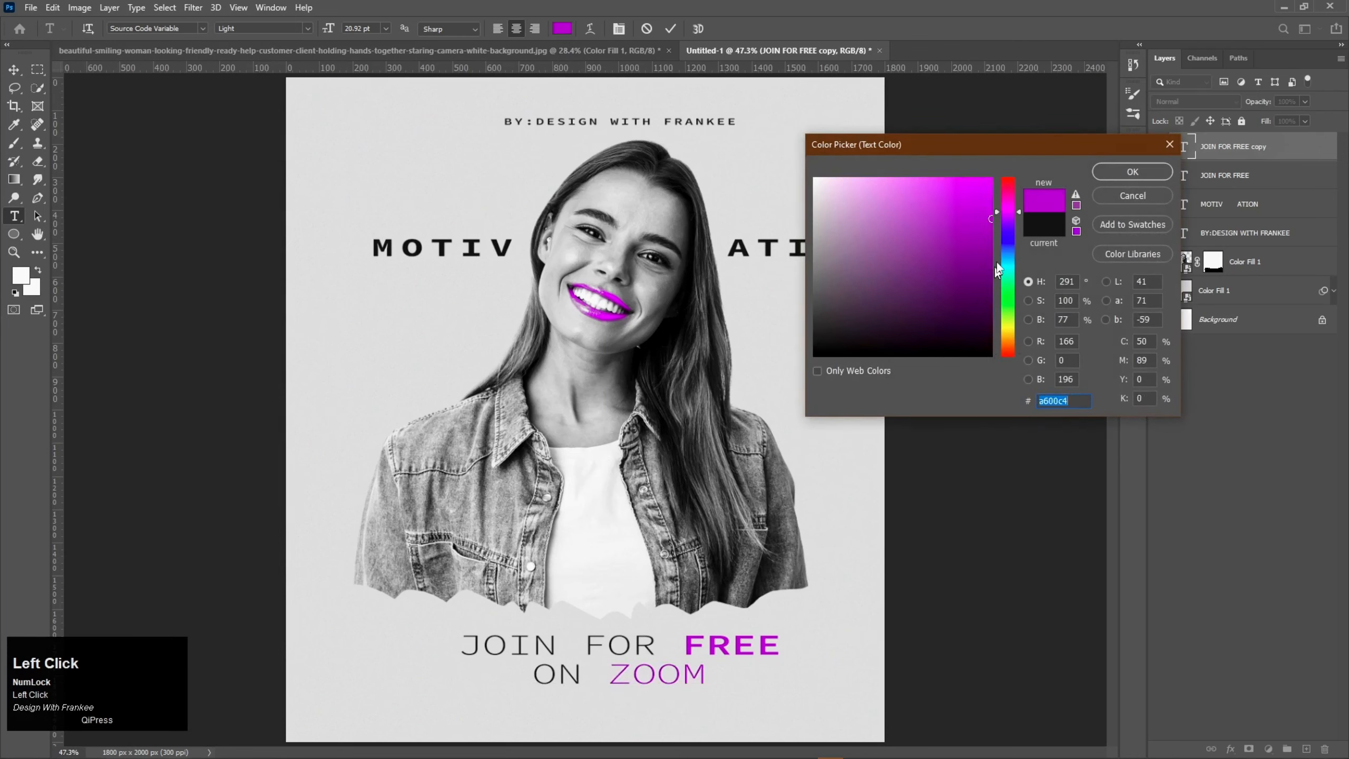
{"action": "left_click", "coordinate": [988, 193]}
{"action": "left_click_drag", "start_coordinate": [988, 216], "coordinate": [1005, 218]}
{"action": "left_click", "coordinate": [1114, 175]}
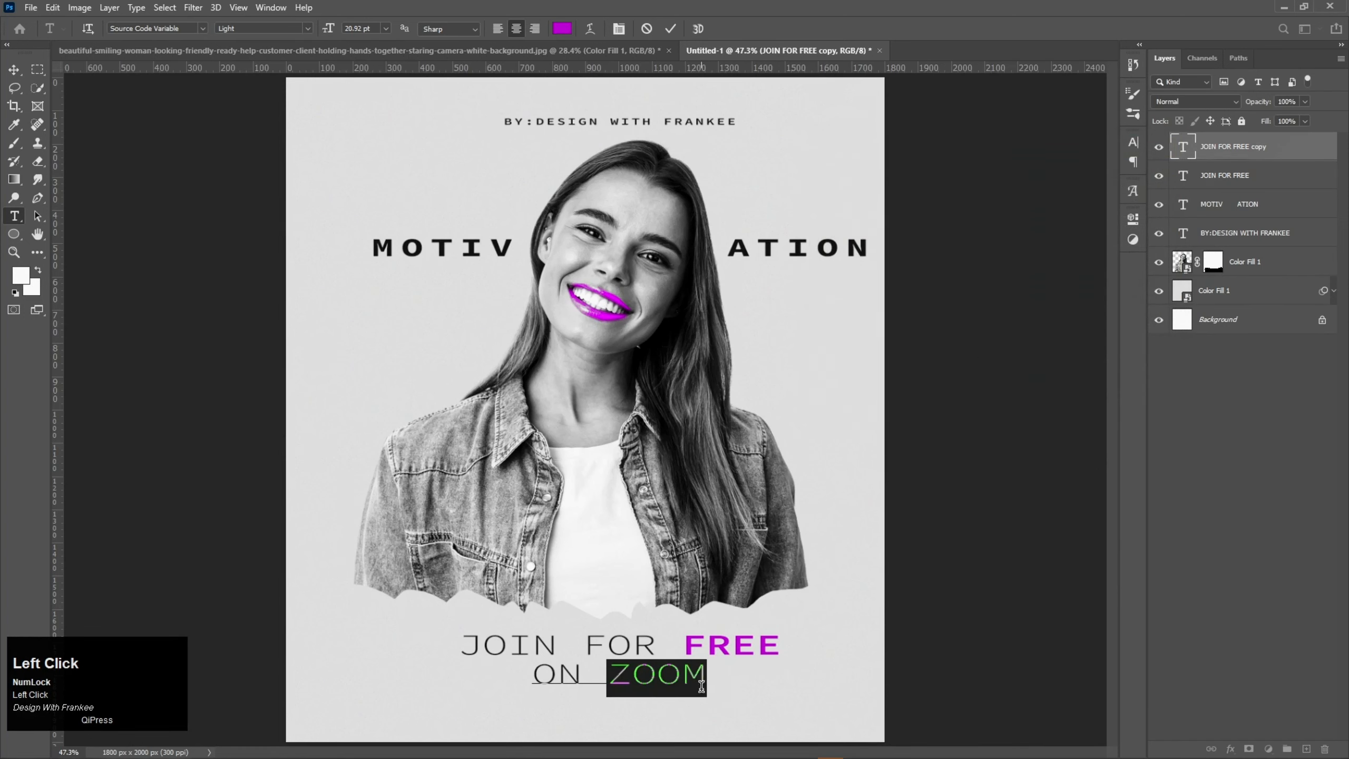
Step: Set the whole "ON ZOOM" text to the Bold font style
{"action": "key", "text": "ctrl+a"}
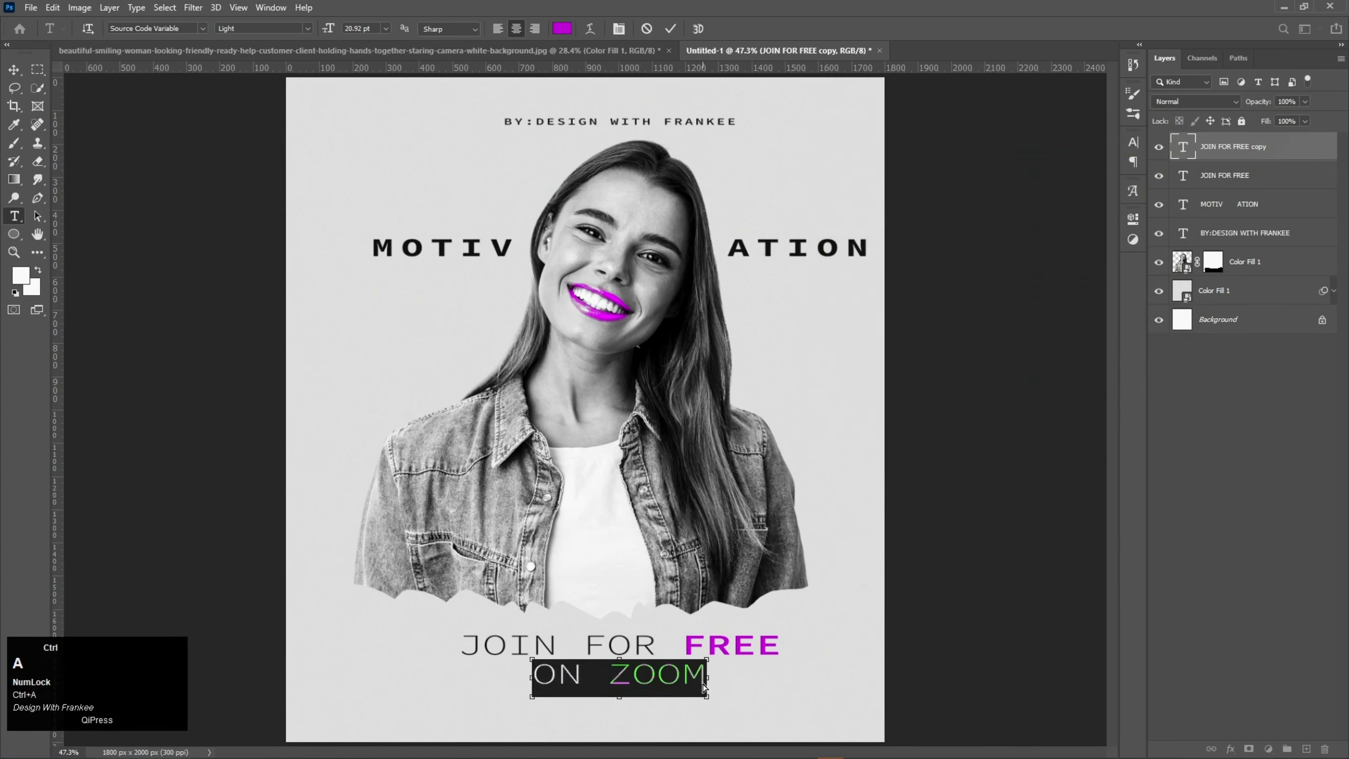
{"action": "left_click", "coordinate": [307, 28]}
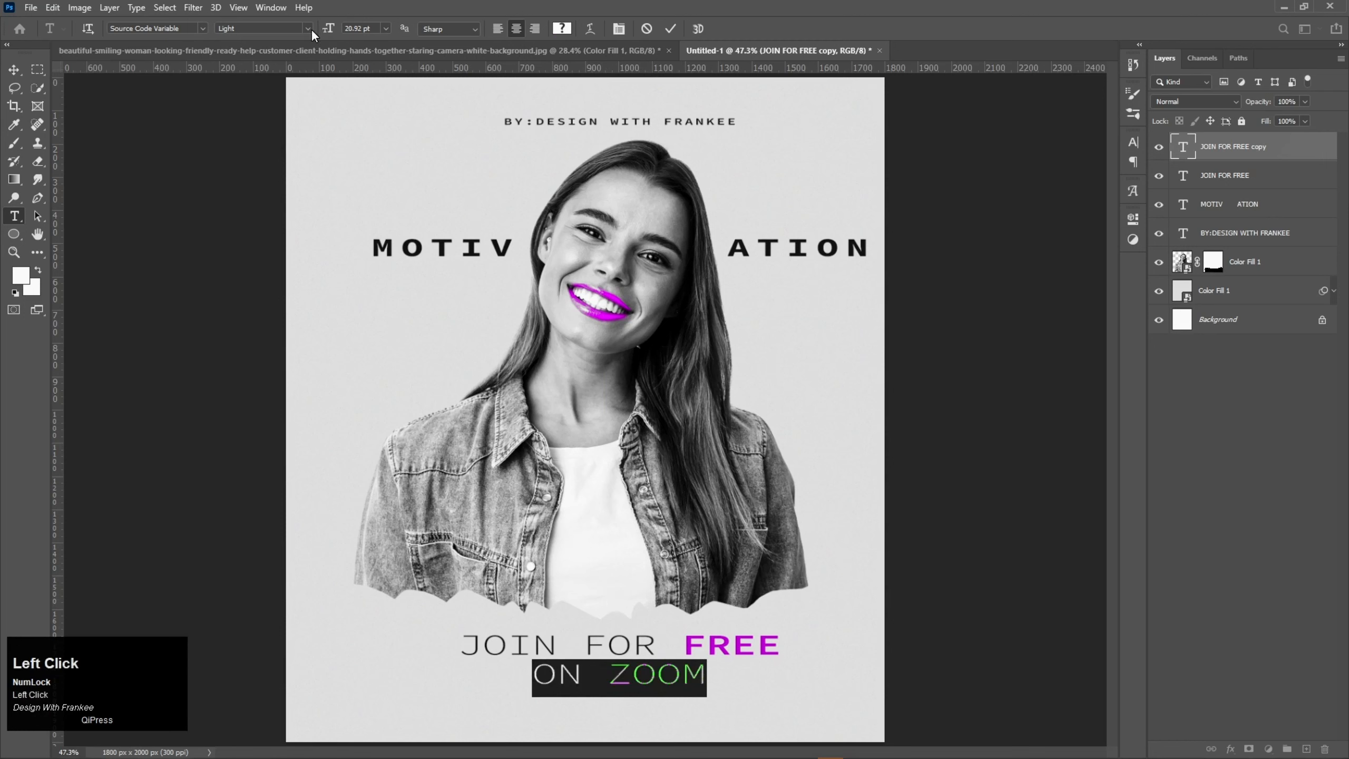
{"action": "left_click", "coordinate": [274, 100]}
{"action": "left_click", "coordinate": [1133, 217]}
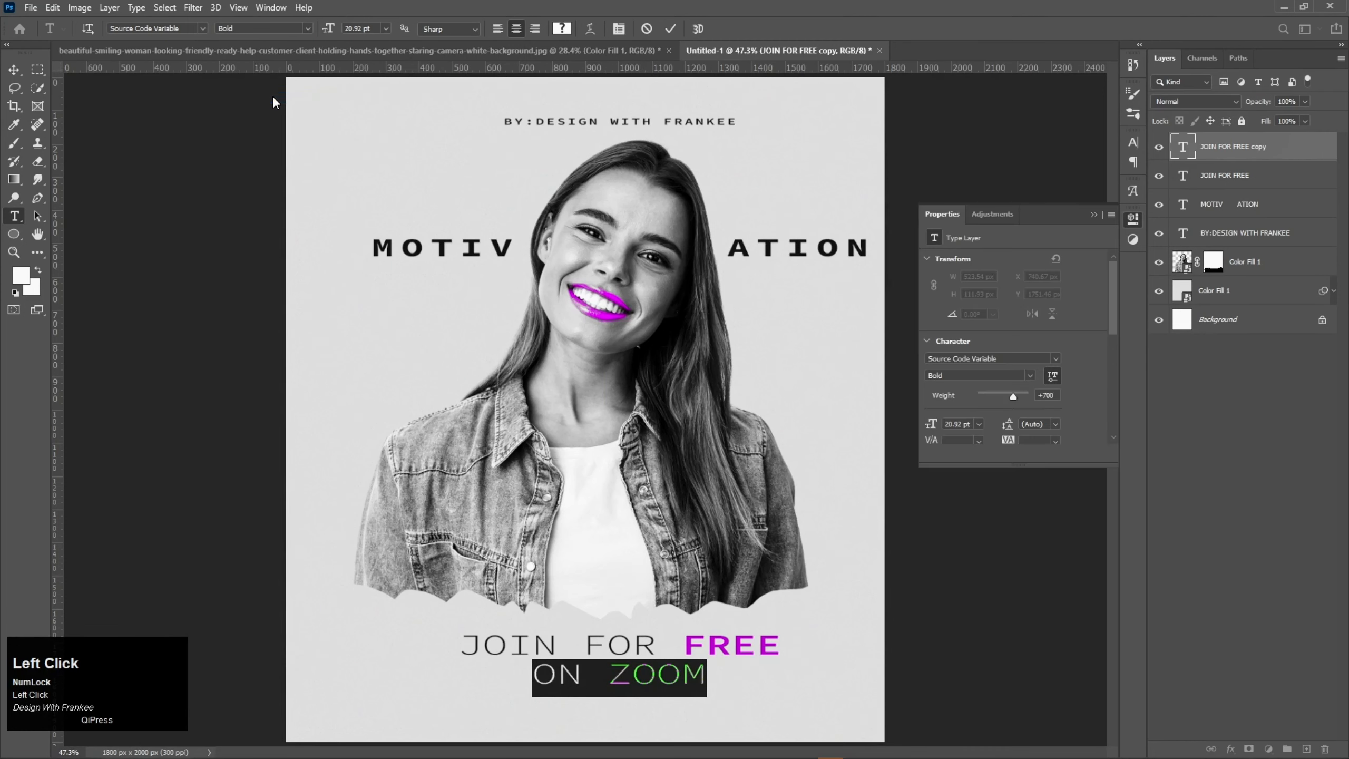
{"action": "left_click", "coordinate": [1093, 214]}
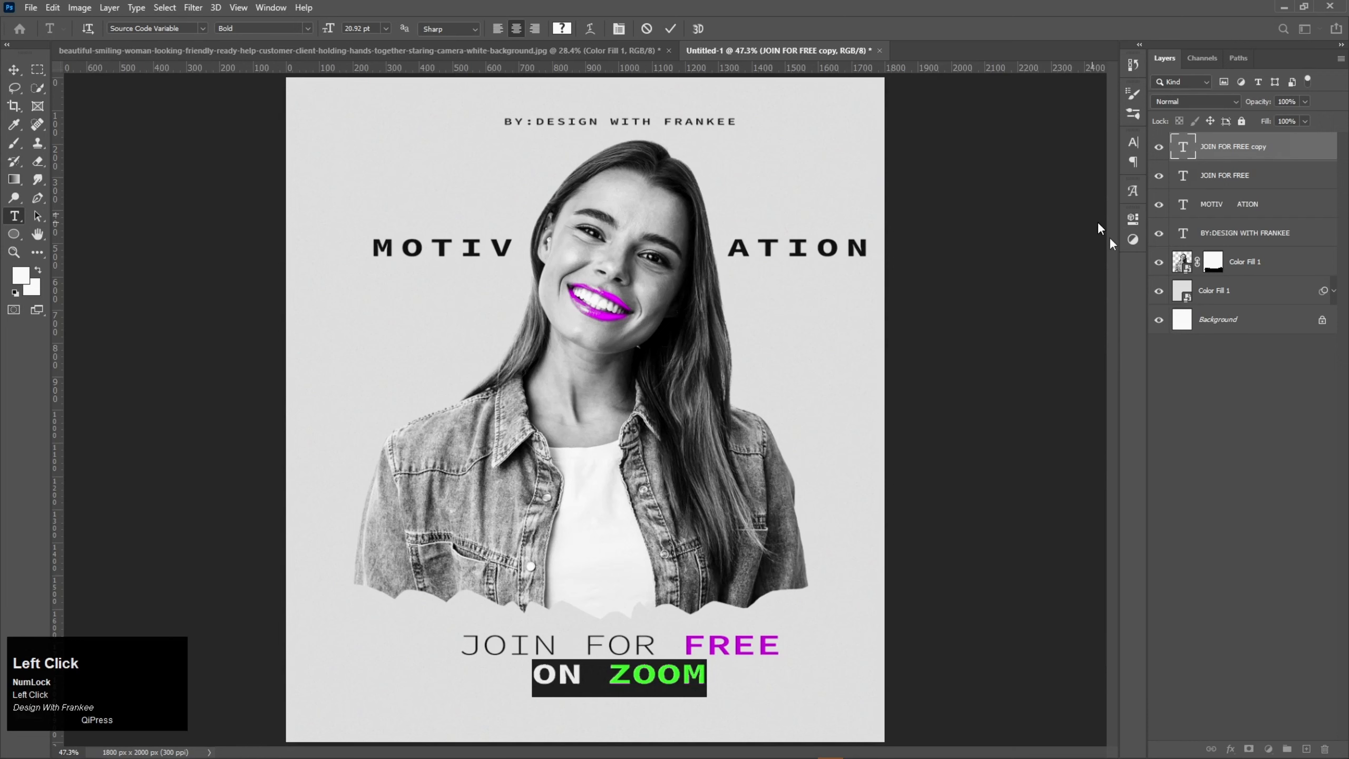
{"action": "left_click", "coordinate": [1215, 344]}
Step: Recolour the word "FREE" in the "JOIN FOR FREE" line to the near-black #141414 sampled from the "MOTIV ATION" text
{"action": "left_click", "coordinate": [1217, 185]}
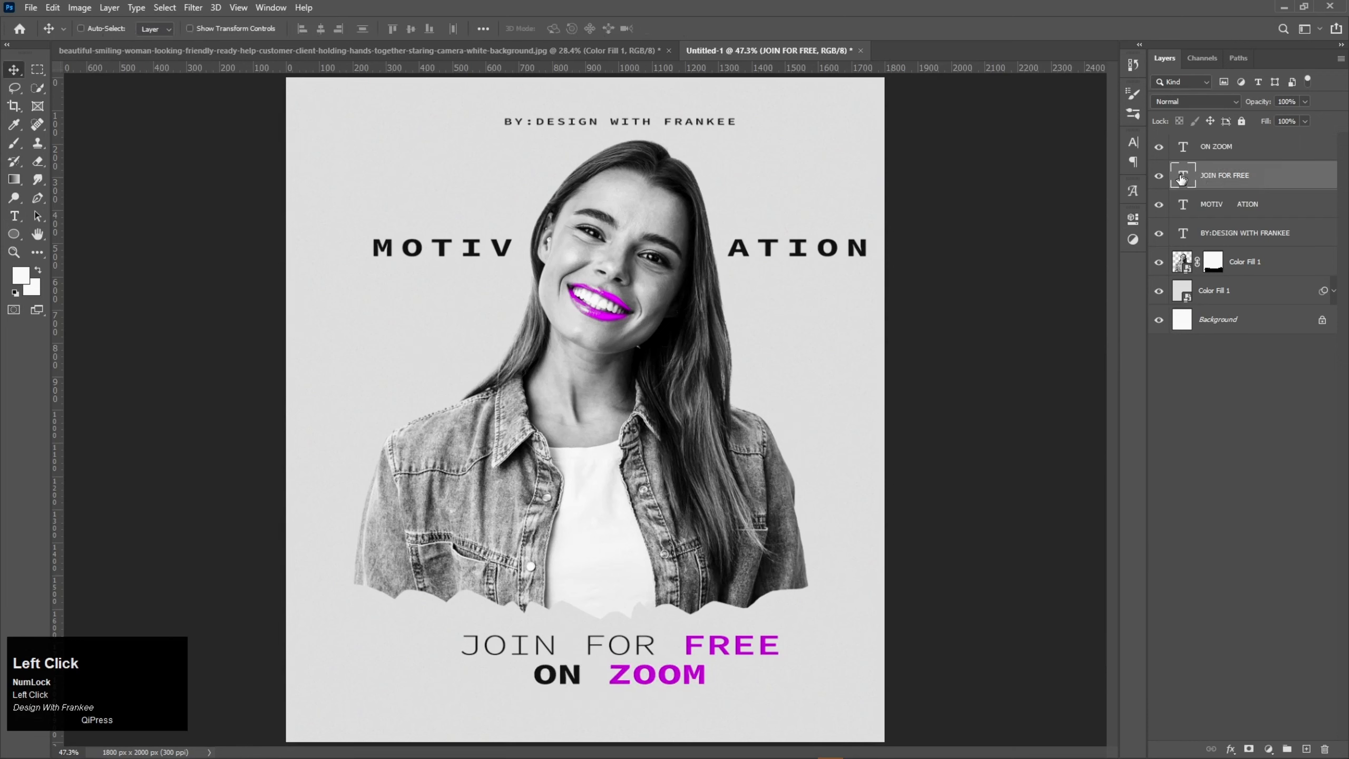
{"action": "double_click", "coordinate": [733, 657]}
{"action": "double_click", "coordinate": [733, 649]}
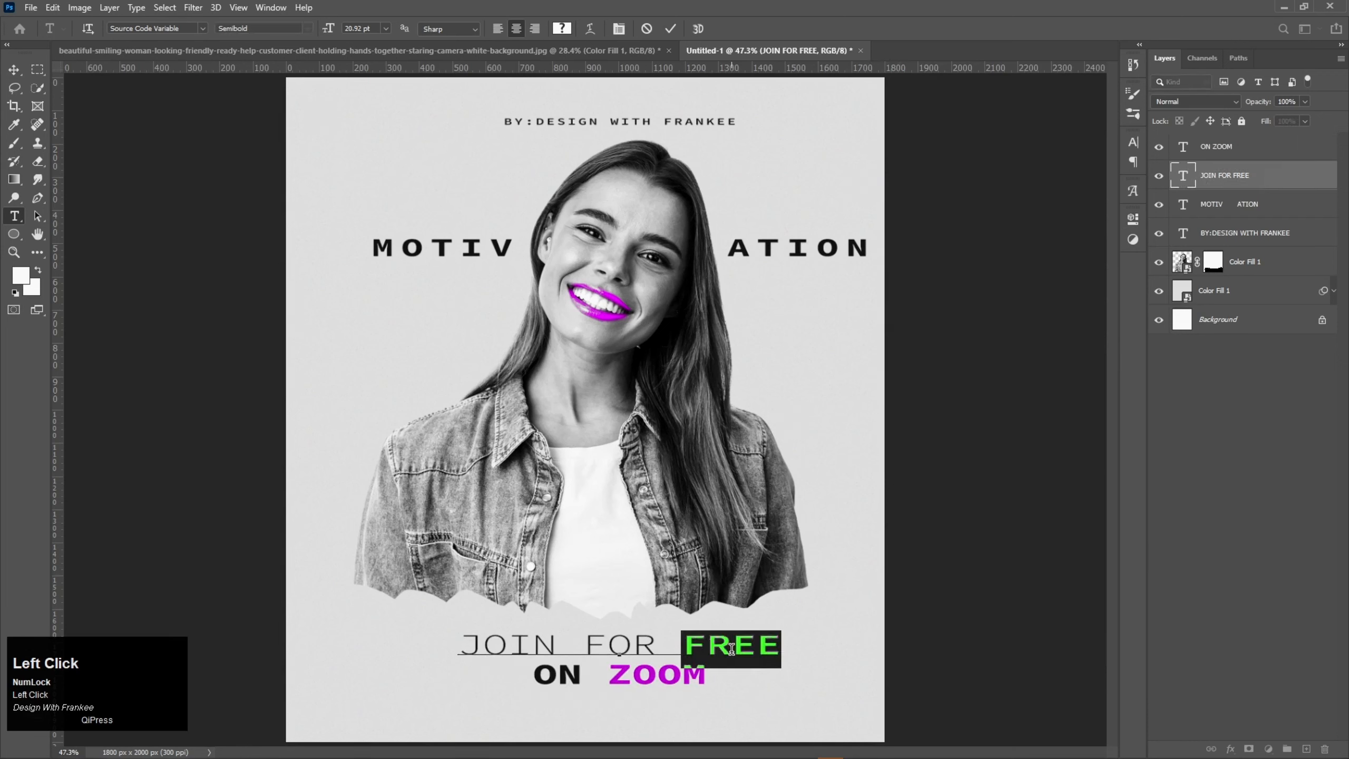
{"action": "left_click", "coordinate": [561, 29]}
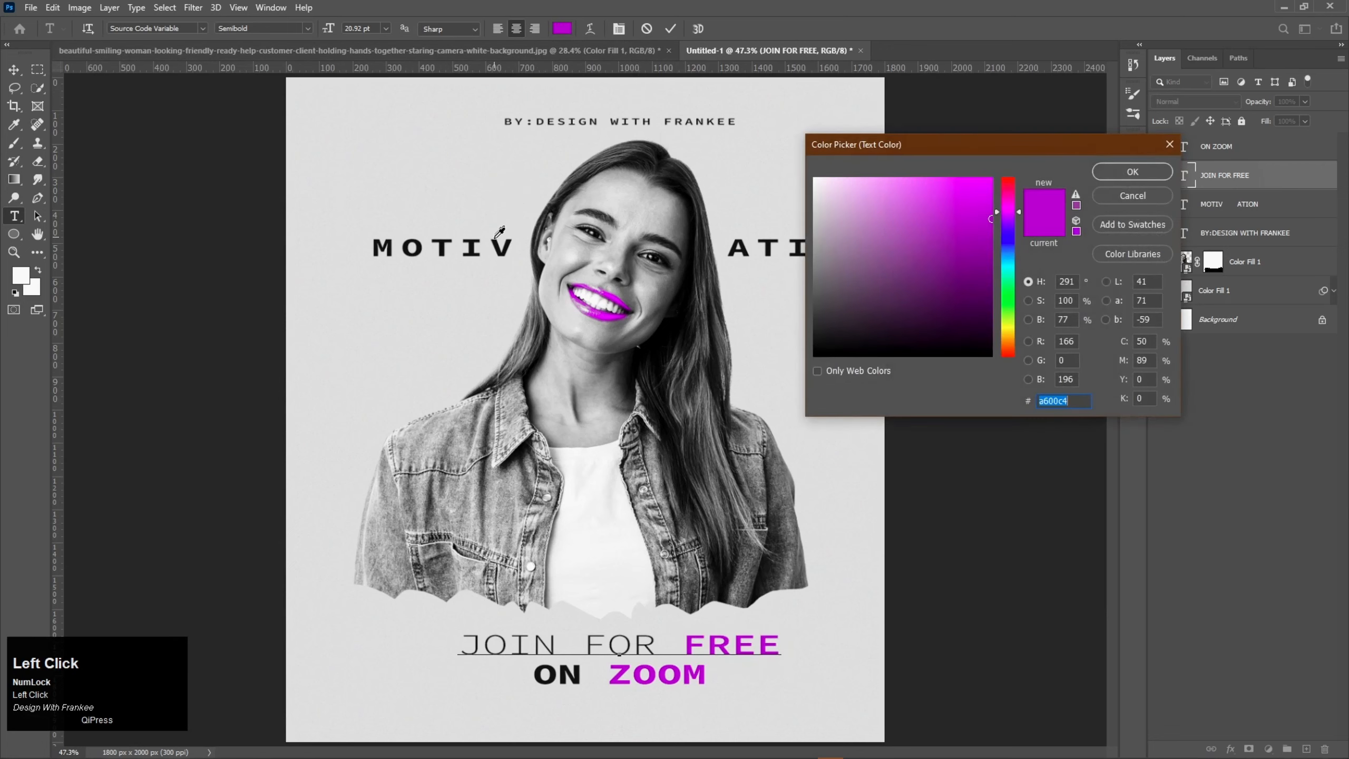
{"action": "left_click", "coordinate": [499, 242]}
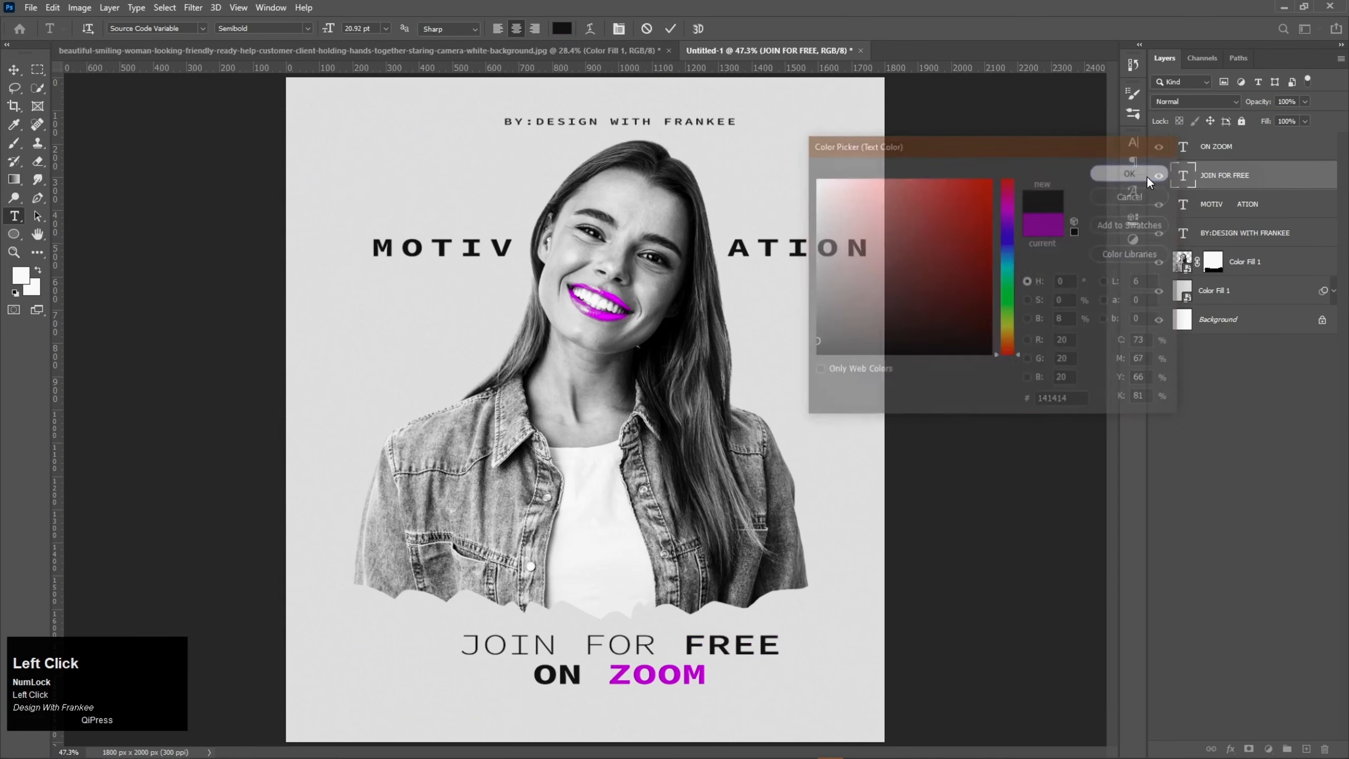
{"action": "left_click", "coordinate": [1146, 175]}
{"action": "left_click", "coordinate": [670, 29]}
{"action": "key", "text": "v"}
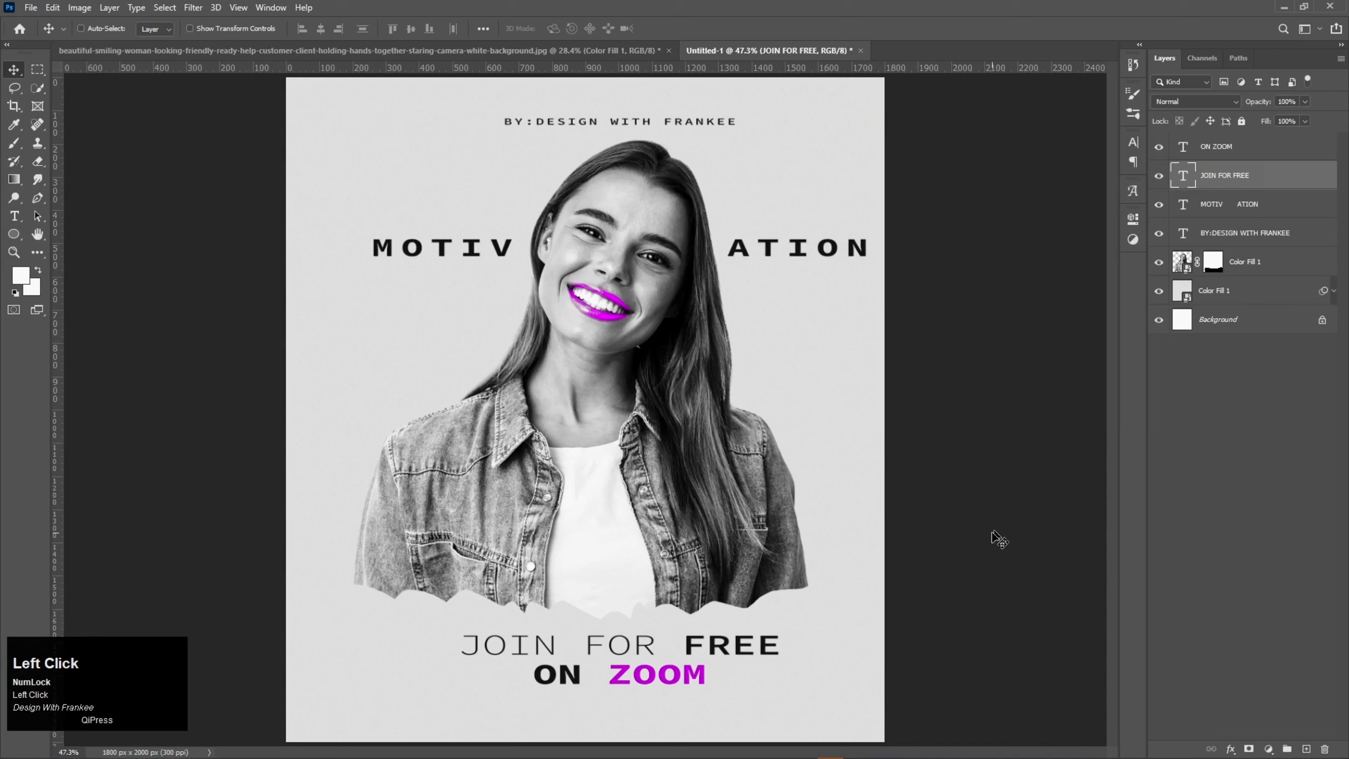
Step: Scale the "JOIN FOR FREE" text down and keep it centred just above the "ON ZOOM" line
{"action": "left_click", "coordinate": [1237, 157]}
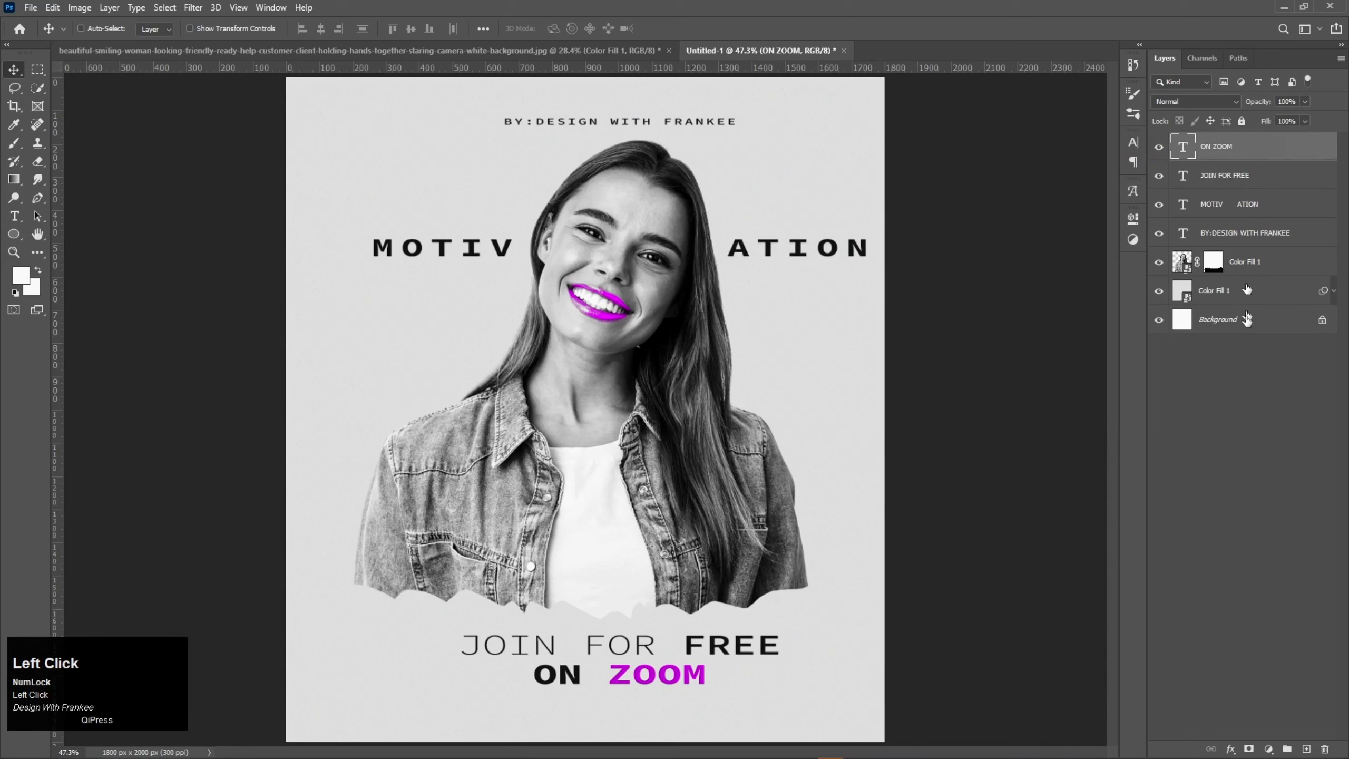
{"action": "left_click", "coordinate": [1237, 175]}
{"action": "key", "text": "ctrl+t"}
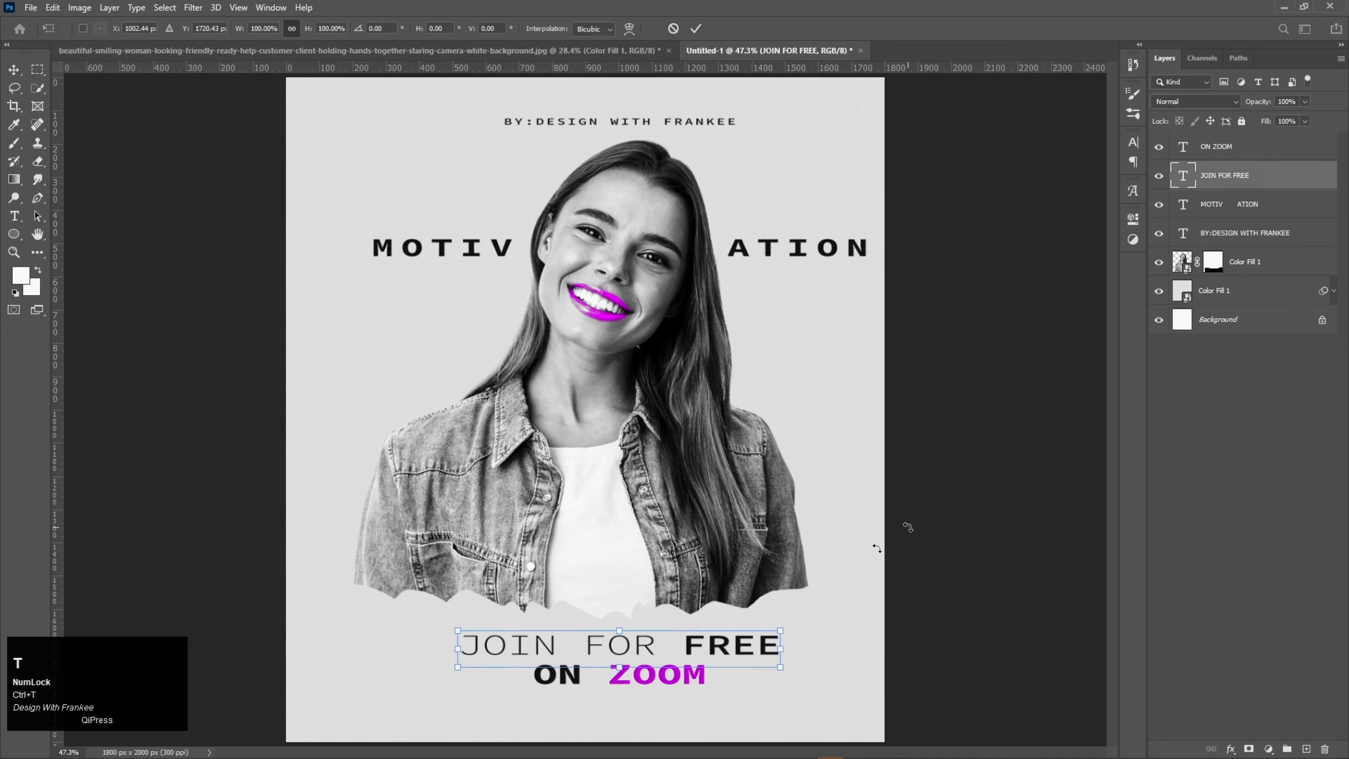
{"action": "left_click_drag", "start_coordinate": [780, 669], "coordinate": [658, 644]}
{"action": "double_click", "coordinate": [659, 645]}
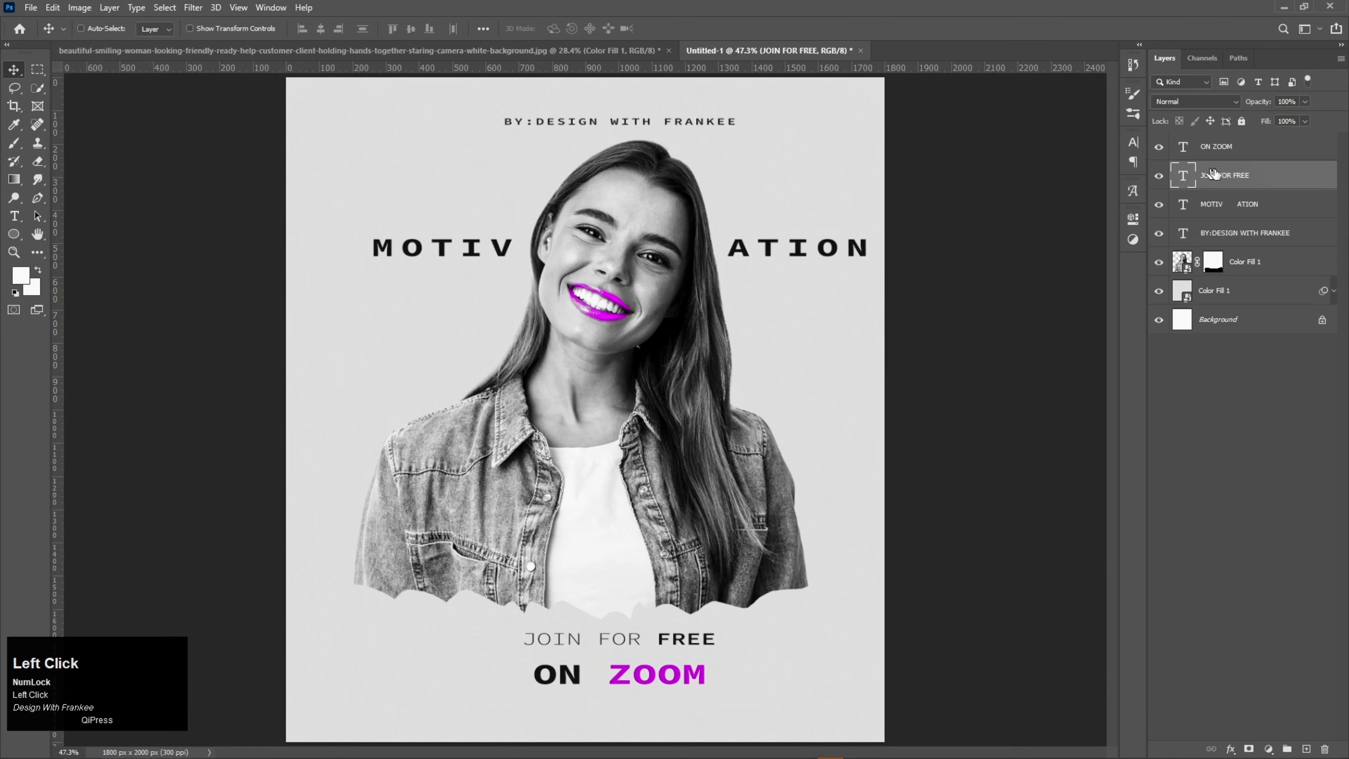
Step: Enlarge the "ON ZOOM" text to match the width of "JOIN FOR FREE" and move it up close beneath that line
{"action": "left_click", "coordinate": [1233, 154]}
{"action": "key", "text": "ctrl+t"}
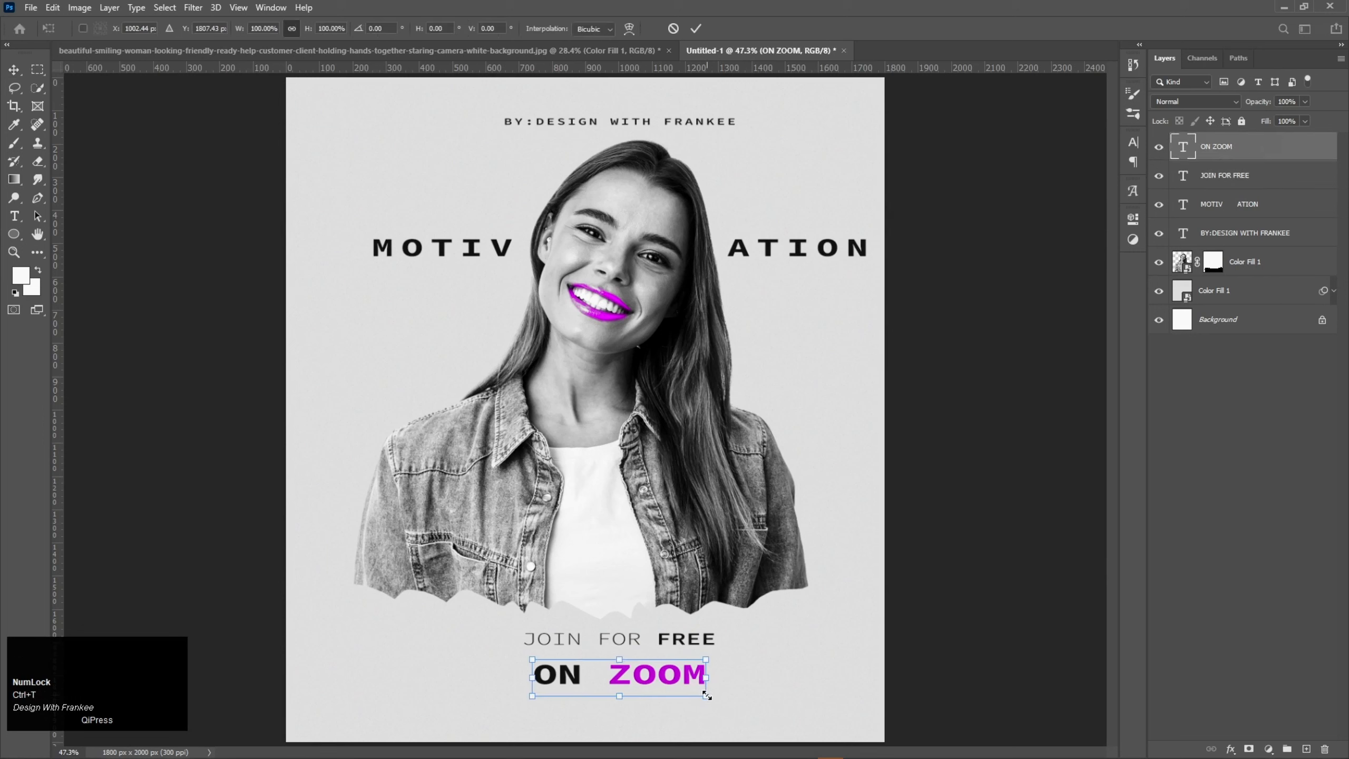
{"action": "left_click_drag", "start_coordinate": [707, 695], "coordinate": [652, 668]}
{"action": "key", "text": "Return"}
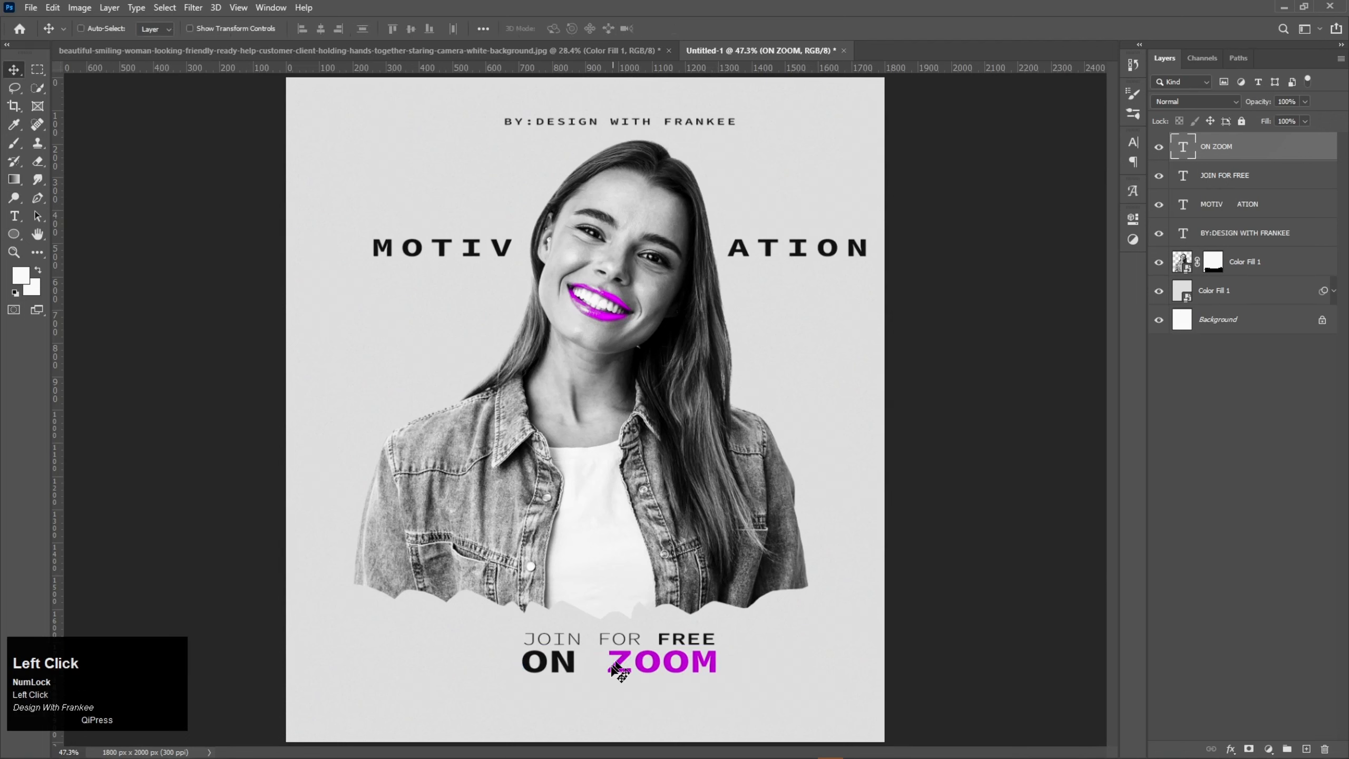
Step: Duplicate the small credit line above the head to the poster's lower edge and replace its text with "We are Waiting for you."
{"action": "left_click", "coordinate": [644, 124]}
{"action": "left_click_drag", "start_coordinate": [644, 124], "coordinate": [639, 723]}
{"action": "double_click", "coordinate": [642, 718]}
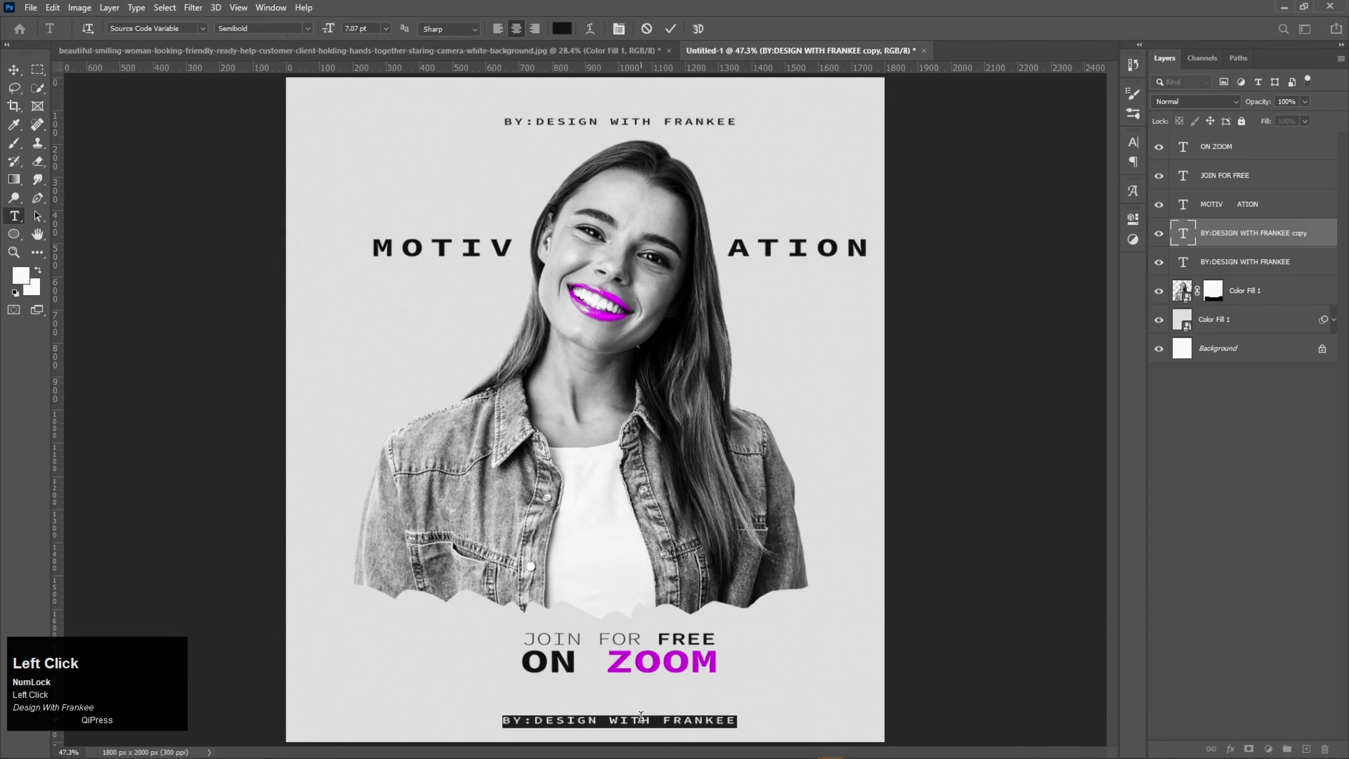
{"action": "type", "text": "We "}
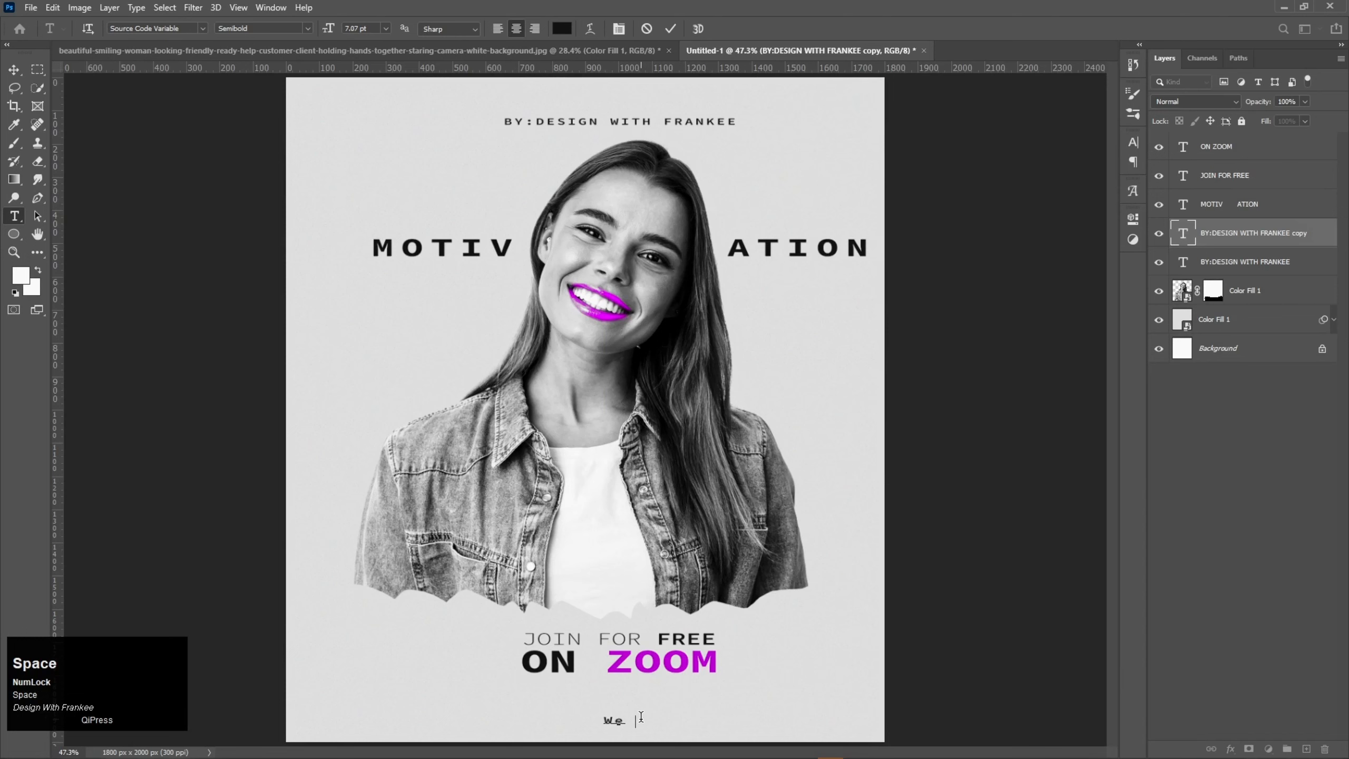
{"action": "type", "text": "are W"}
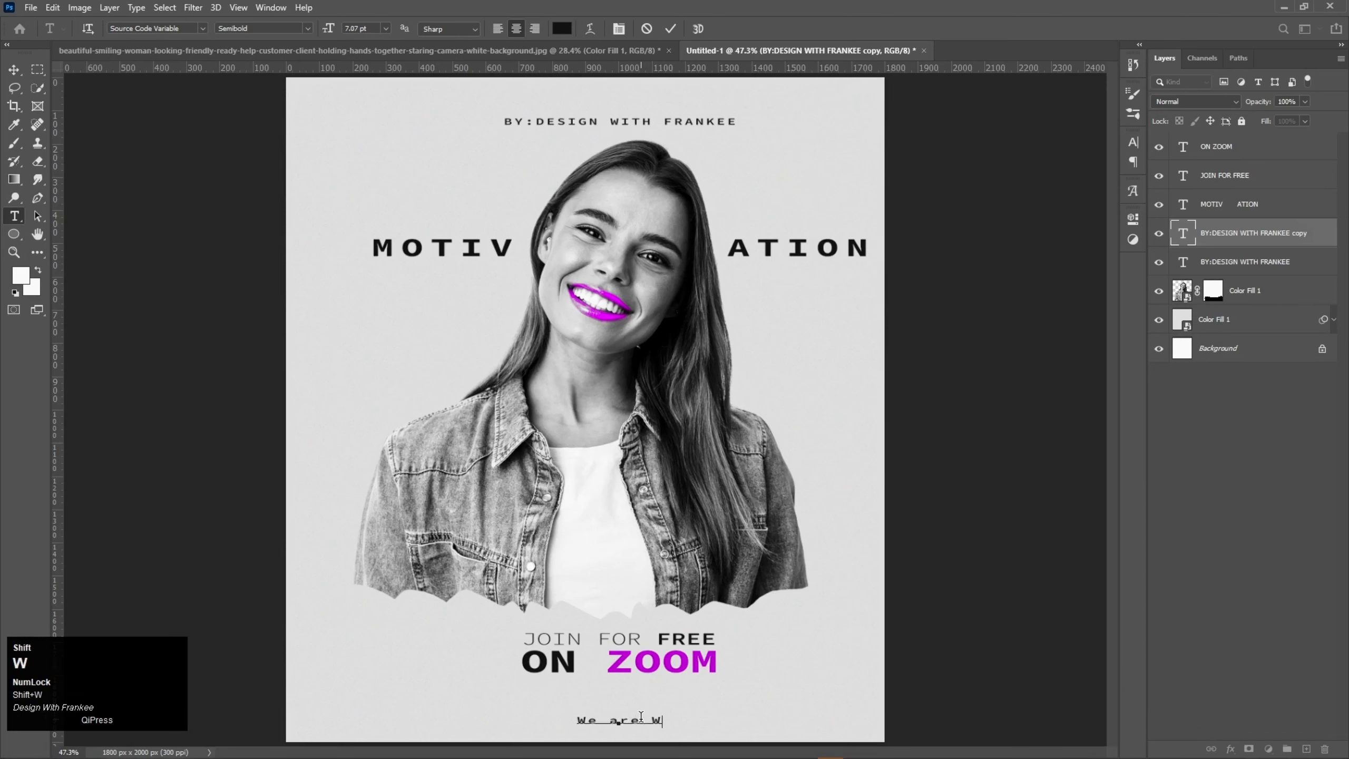
{"action": "type", "text": "aitin"}
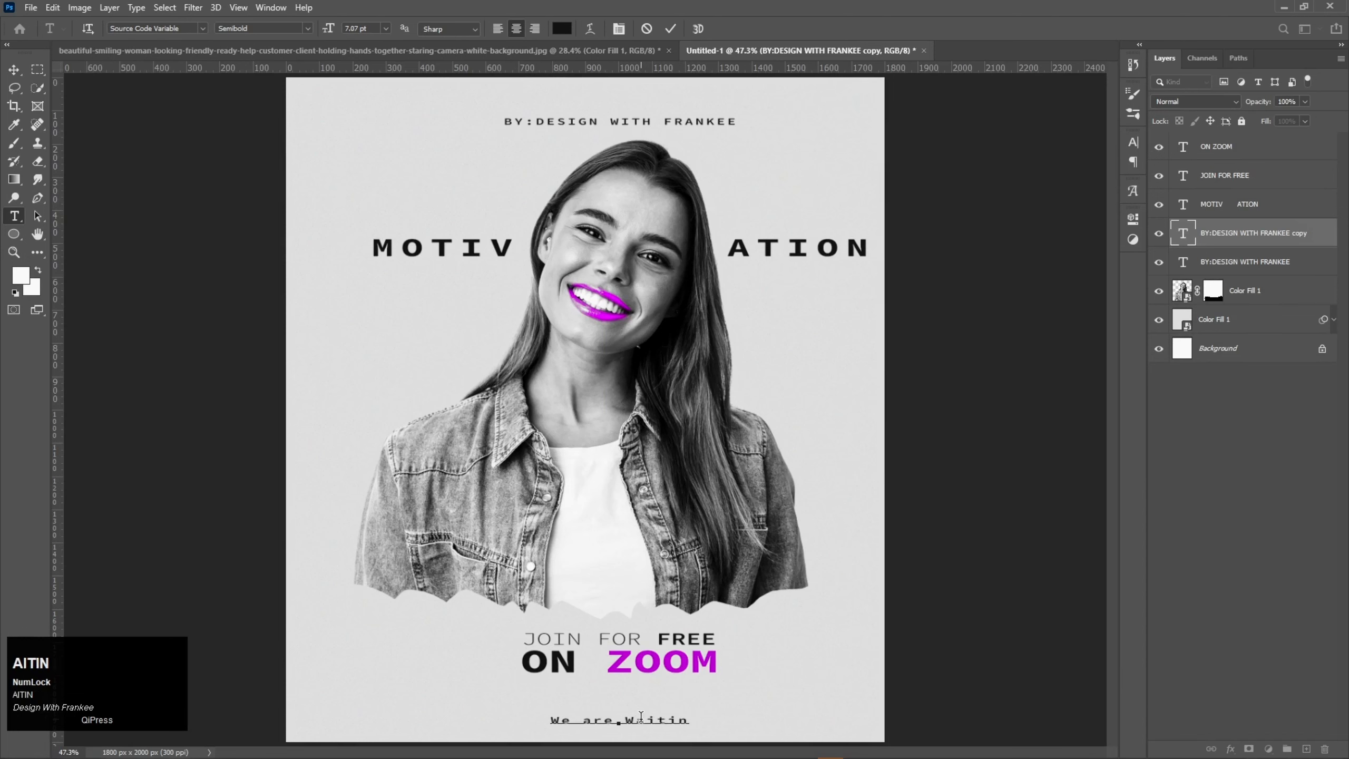
{"action": "type", "text": "g f"}
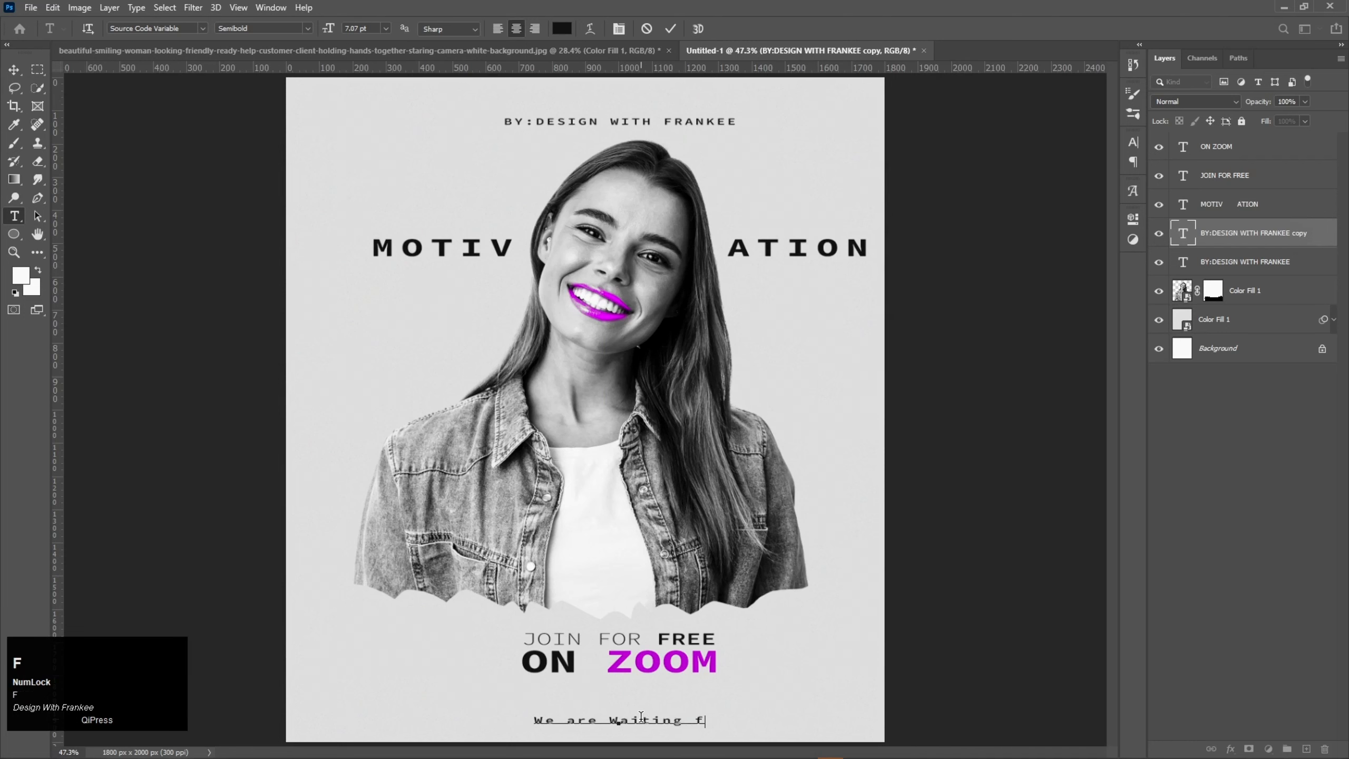
{"action": "type", "text": "or y"}
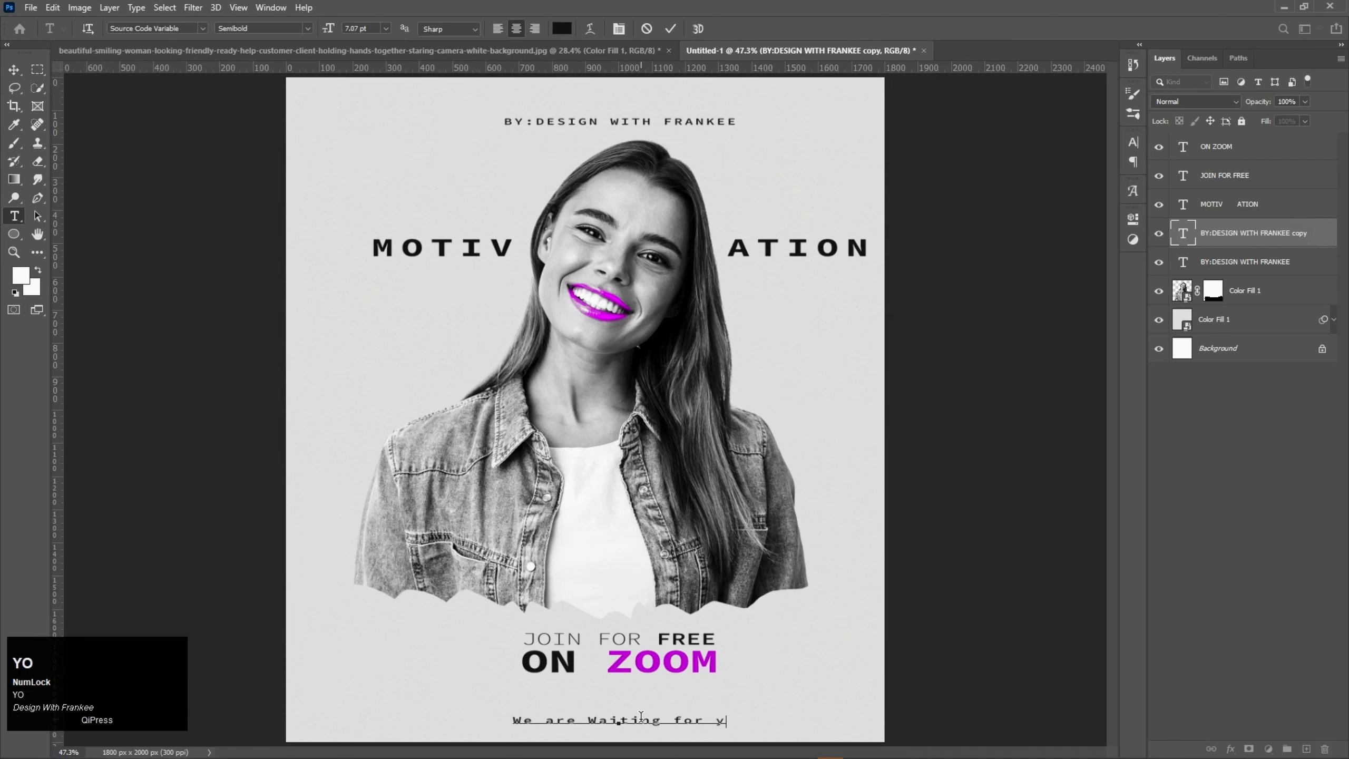
{"action": "type", "text": "ou."}
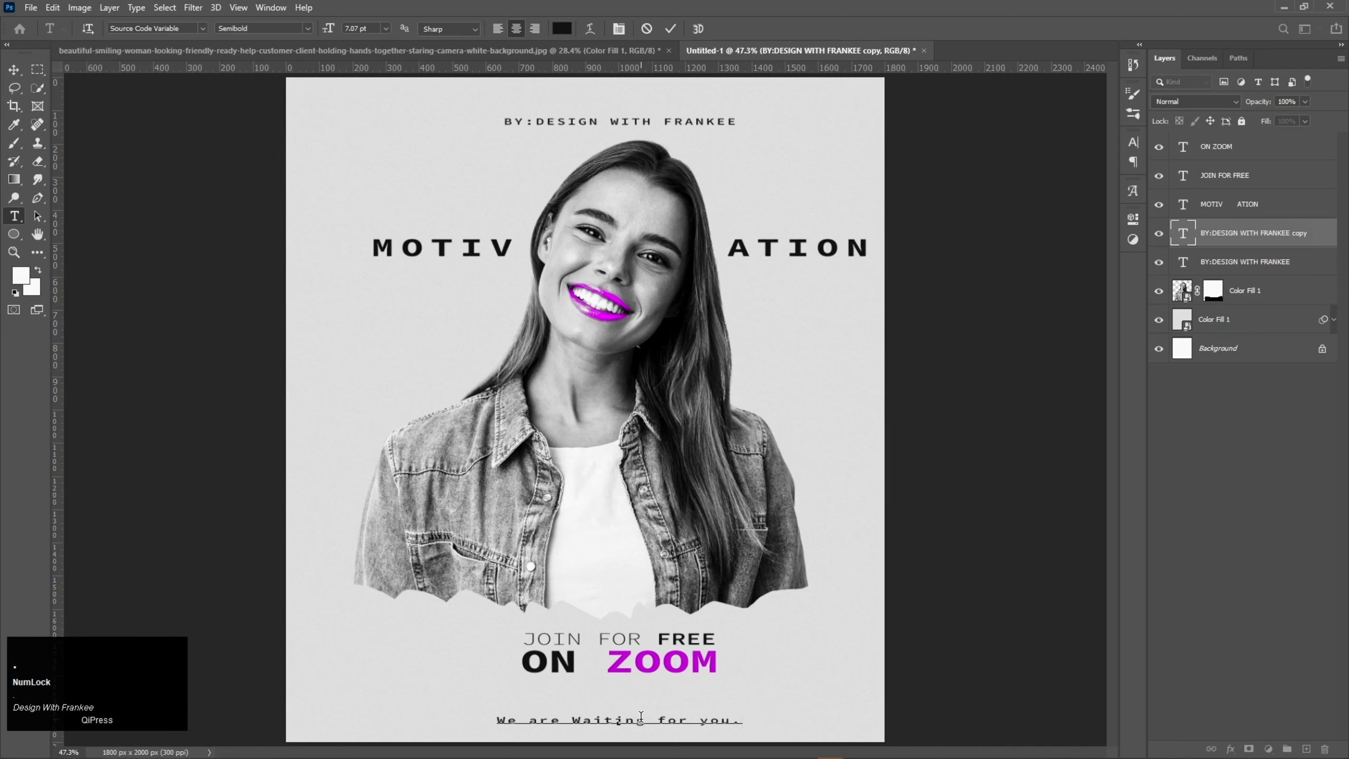
Step: Set the letter tracking of the whole "We are Waiting for you." line to 0
{"action": "key", "text": "ctrl+a"}
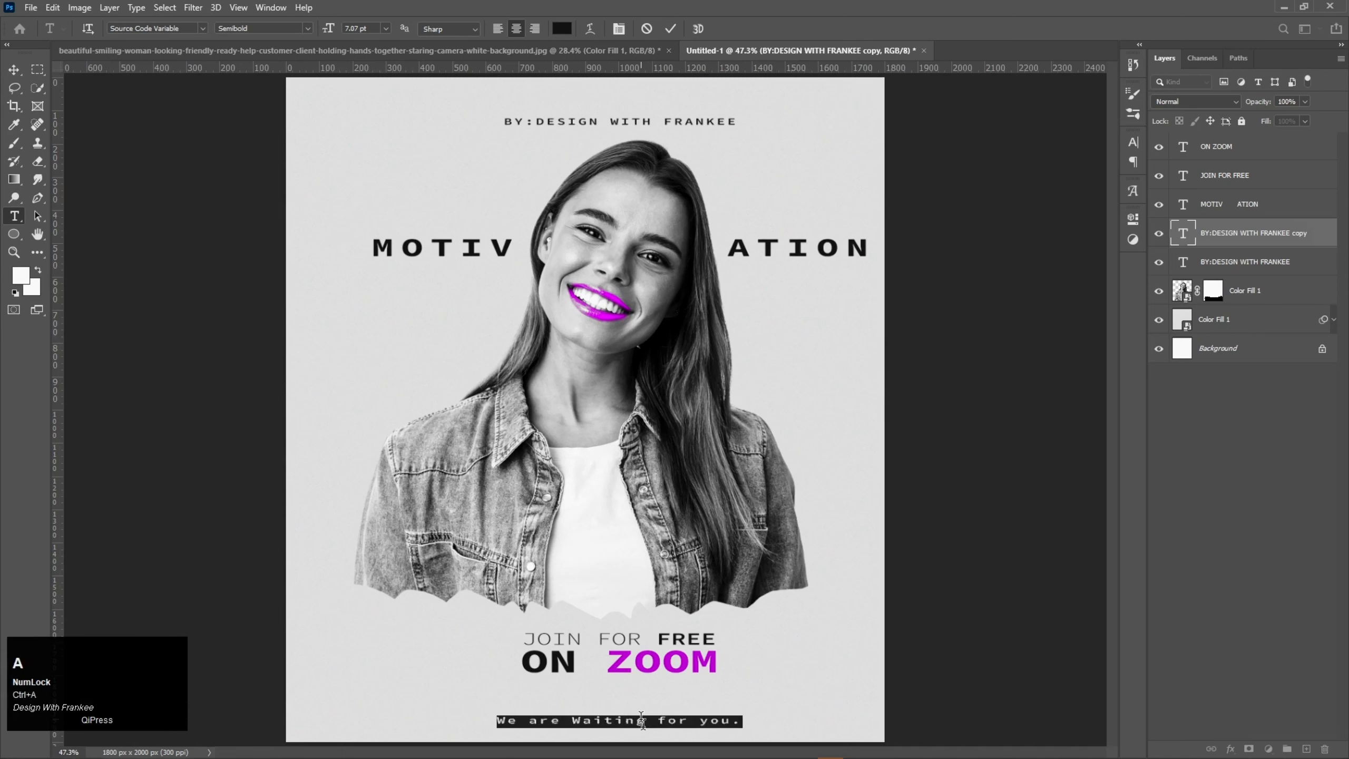
{"action": "left_click", "coordinate": [1127, 141]}
{"action": "left_click", "coordinate": [1059, 194]}
{"action": "left_click_drag", "start_coordinate": [1059, 195], "coordinate": [1056, 197]}
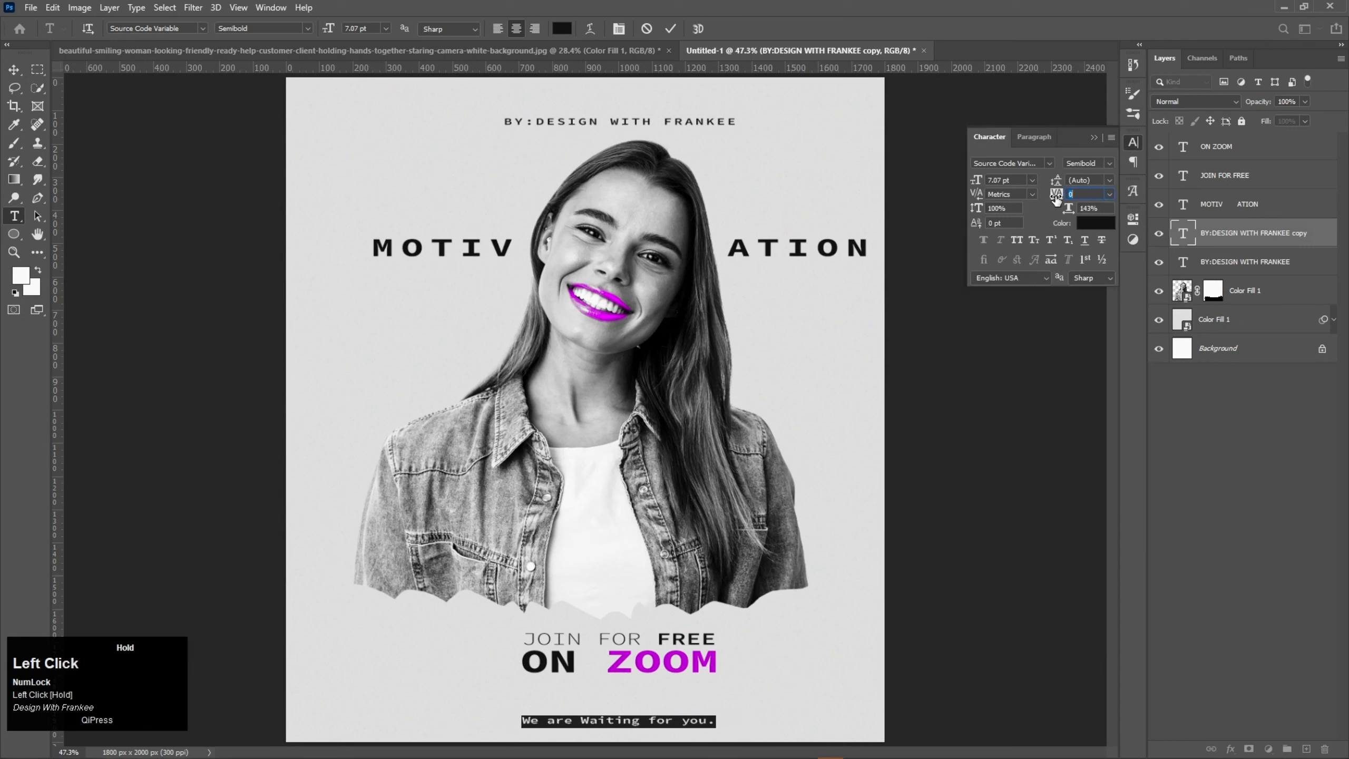
{"action": "left_click", "coordinate": [1107, 150]}
Step: Bring the "We are Waiting for you." layer to the top of the layer stack and nudge the line into alignment beneath "ON ZOOM"
{"action": "left_click", "coordinate": [1261, 241]}
{"action": "left_click_drag", "start_coordinate": [1261, 240], "coordinate": [1246, 144]}
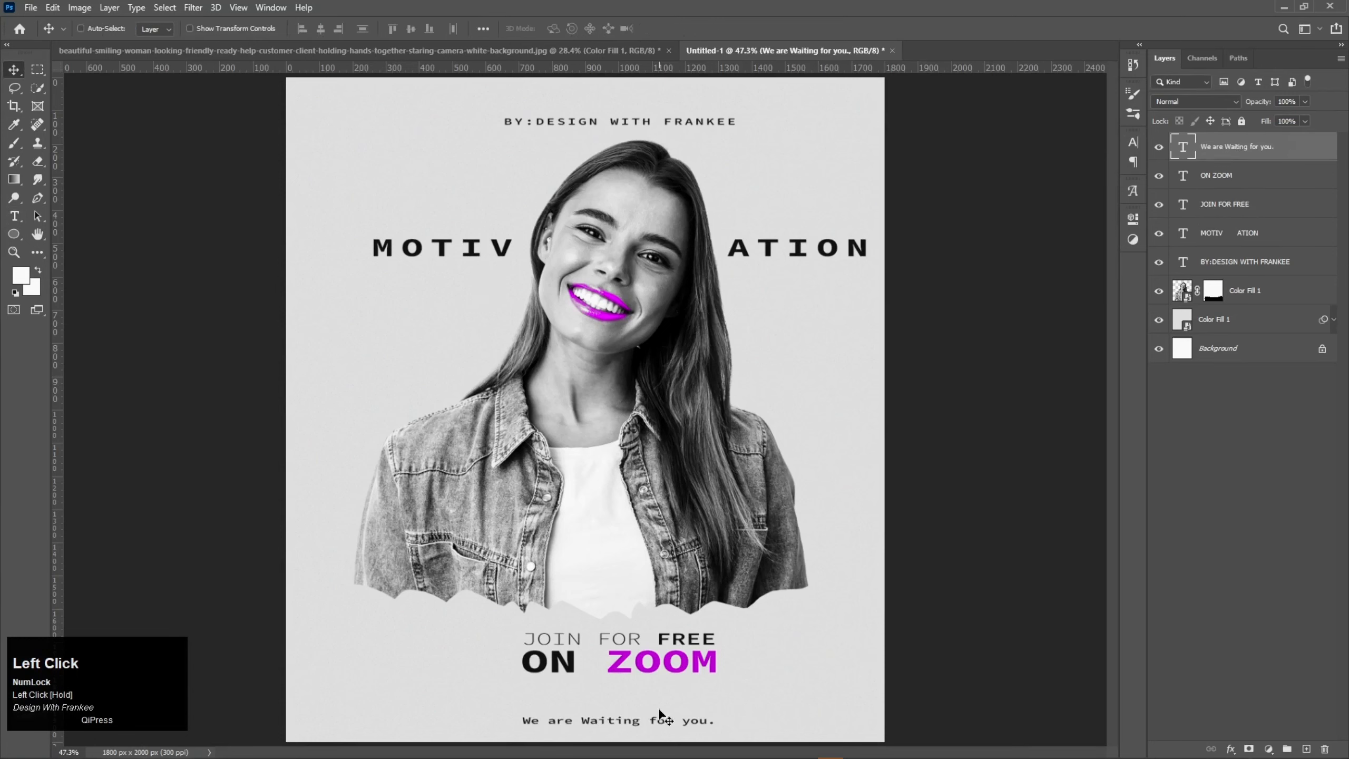
{"action": "left_click_drag", "start_coordinate": [660, 721], "coordinate": [663, 719]}
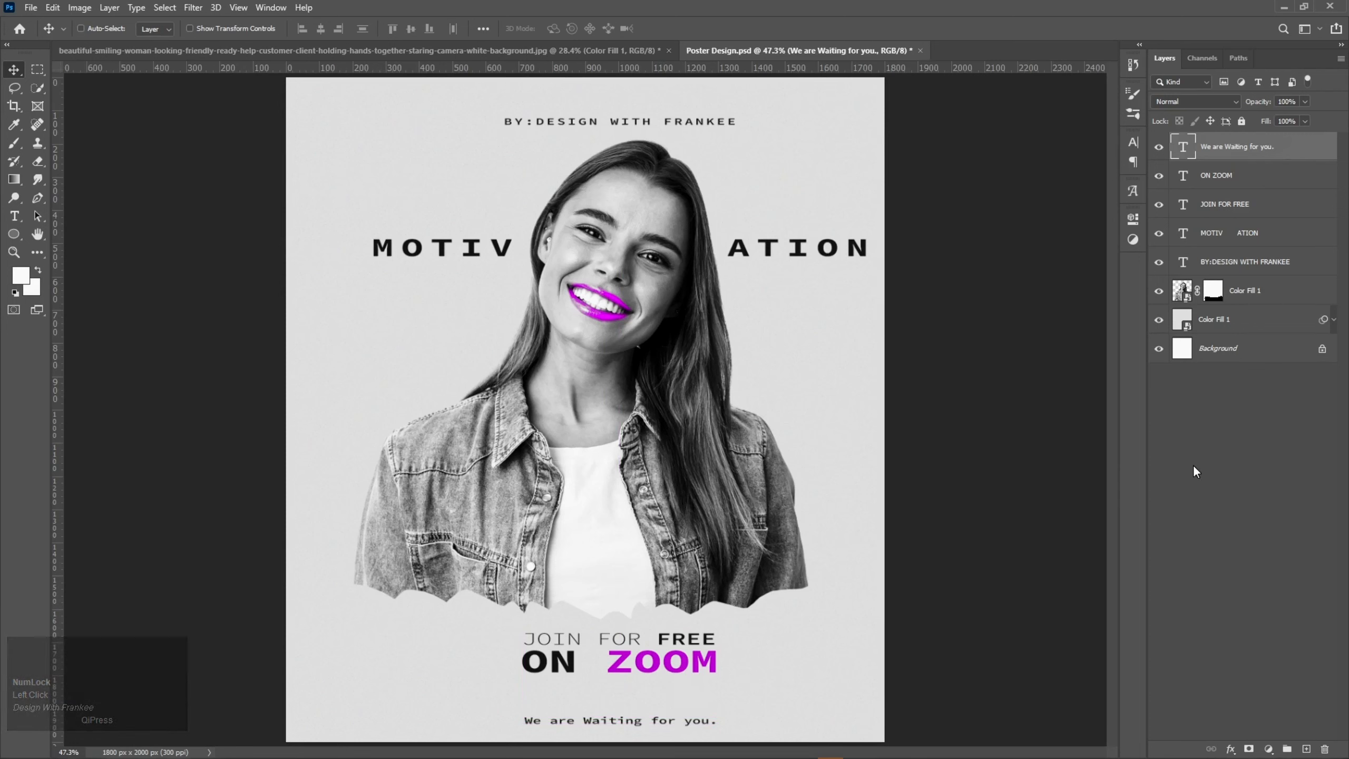
Step: Add a text layer with the woman's first name over the white shirt and set it in the Chinal Light font
{"action": "key", "text": "t"}
{"action": "left_click", "coordinate": [578, 536]}
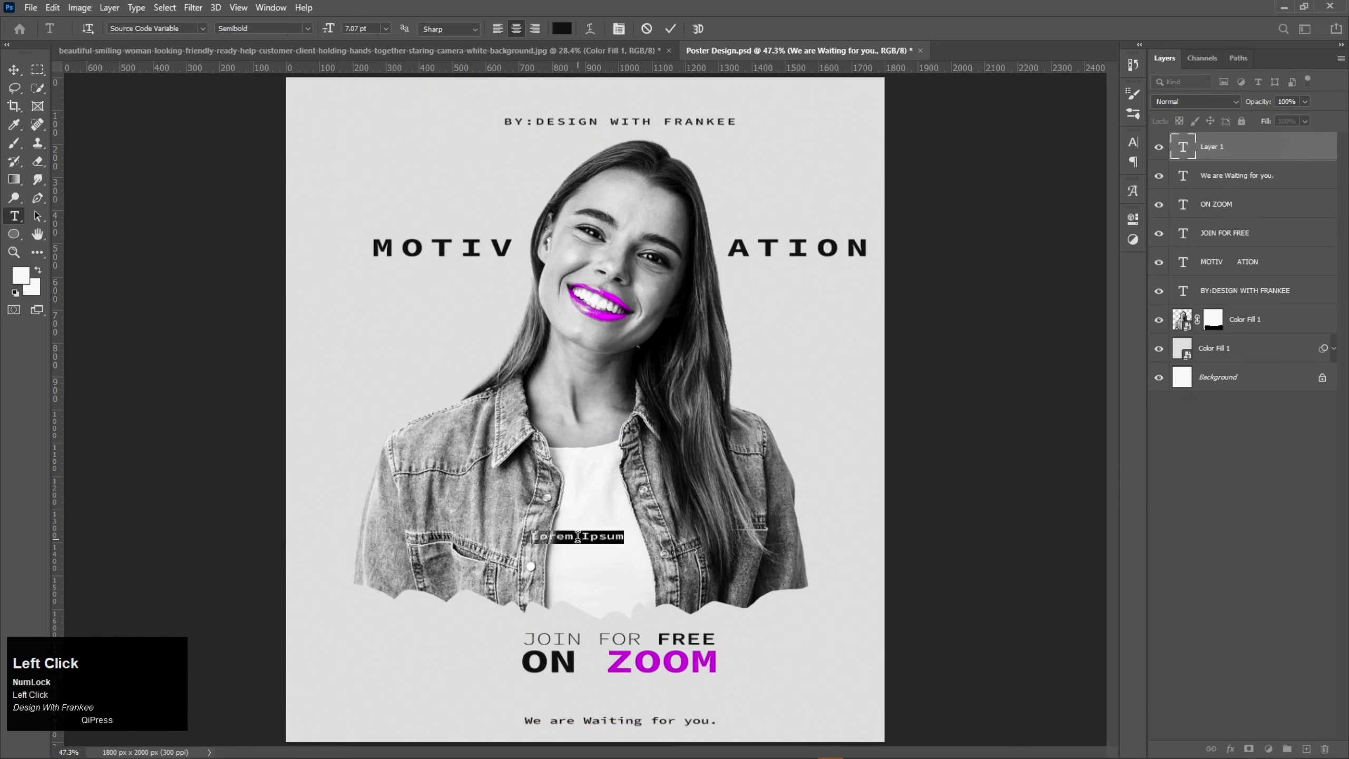
{"action": "key", "text": "shift"}
{"action": "type", "text": "Elena"}
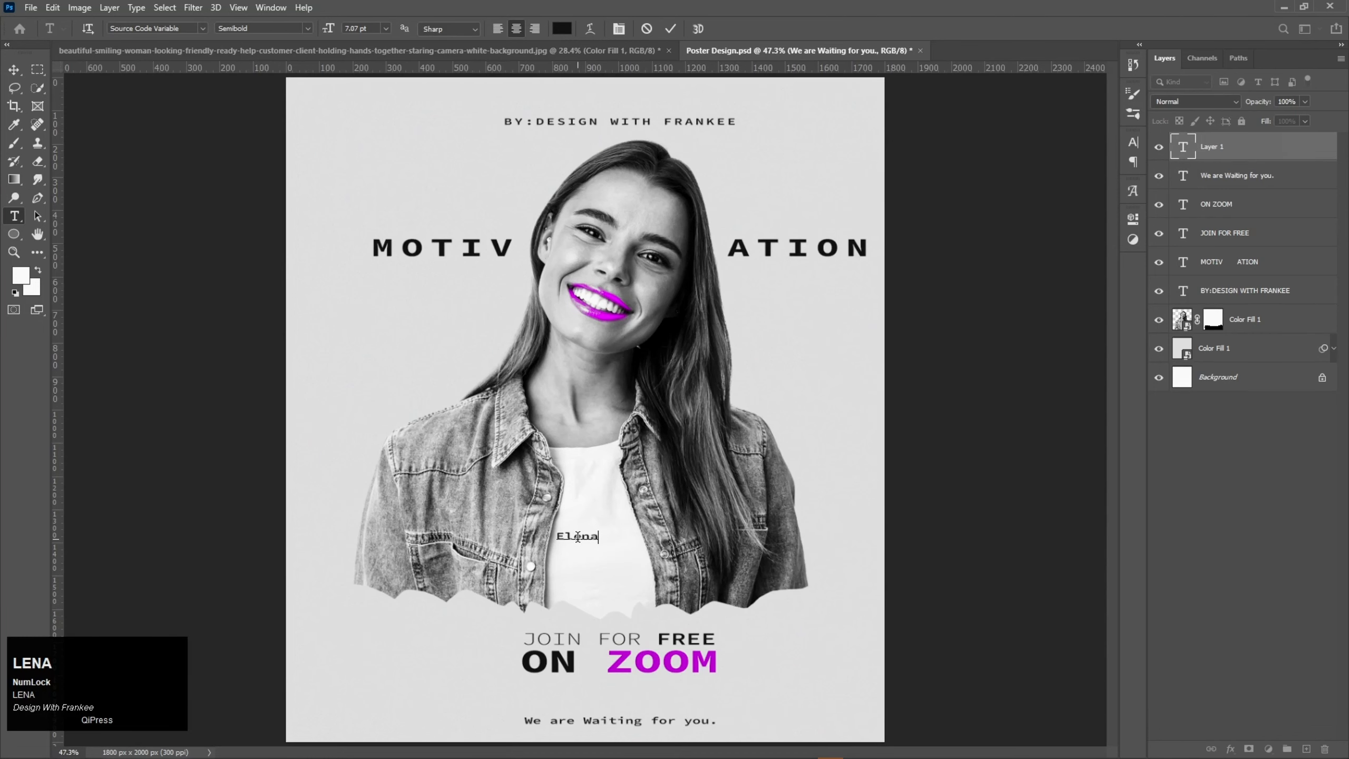
{"action": "key", "text": "ctrl+a"}
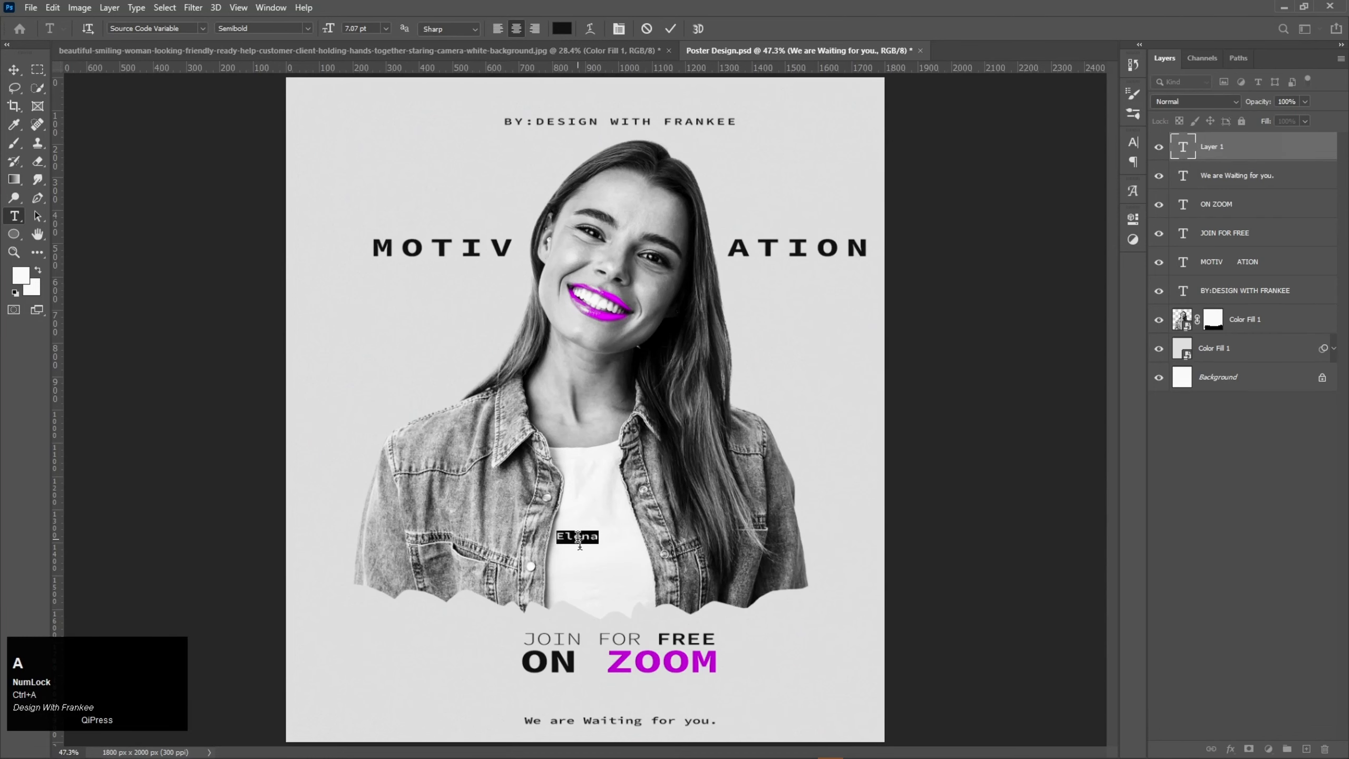
{"action": "left_click", "coordinate": [202, 28]}
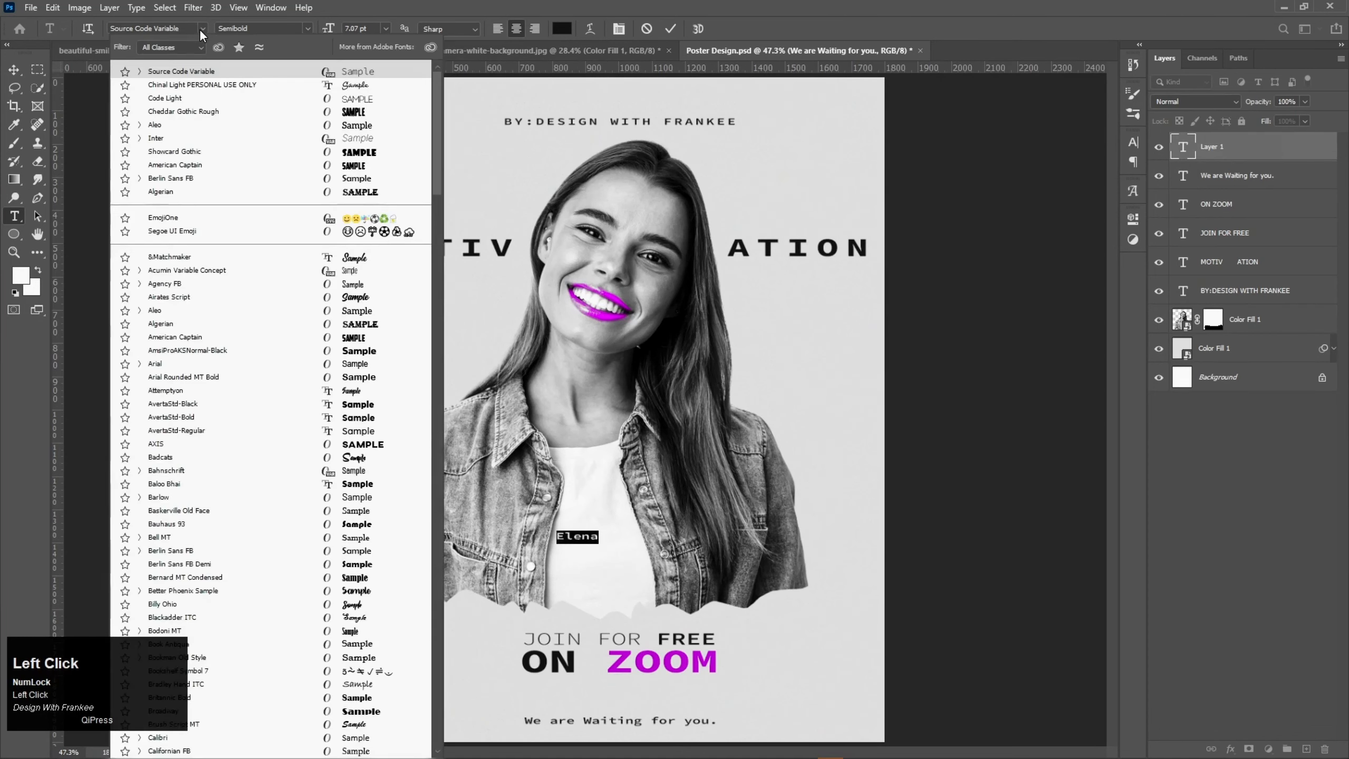
{"action": "left_click", "coordinate": [208, 86]}
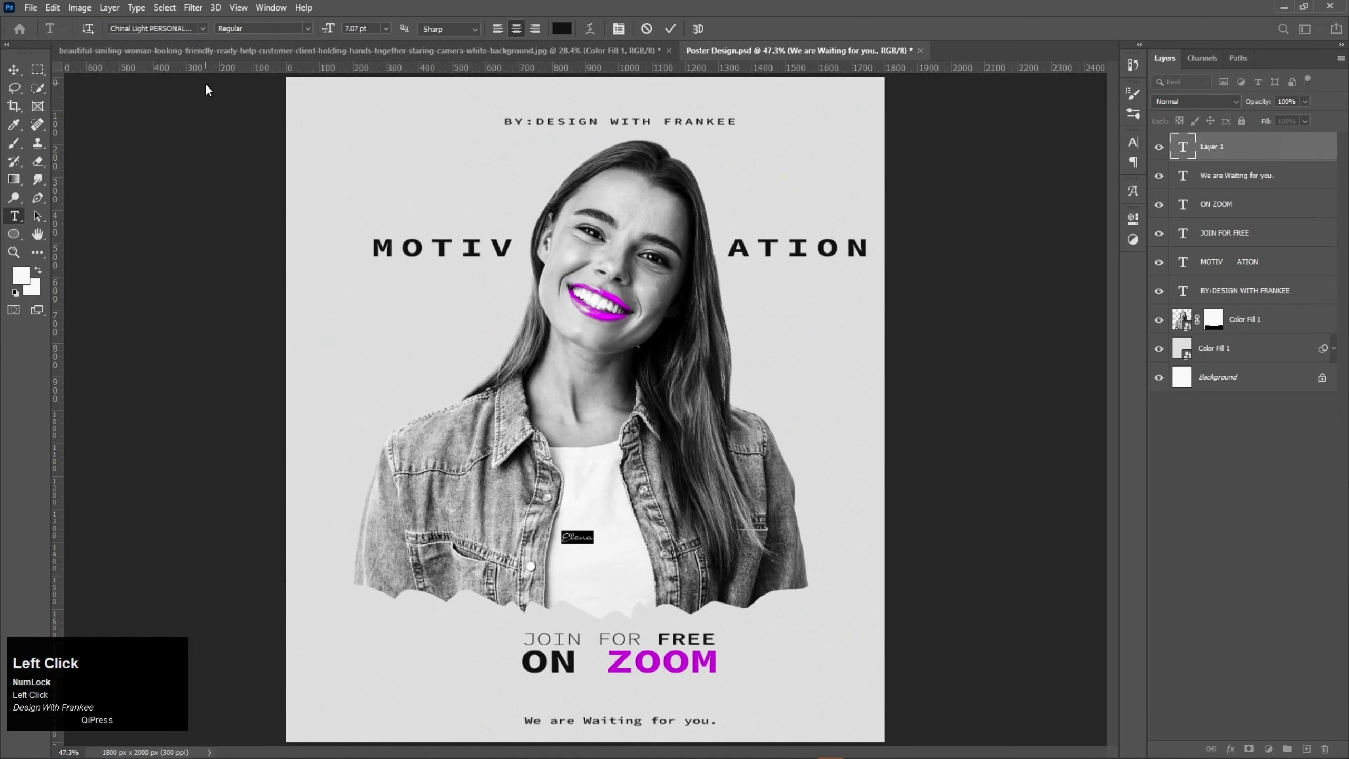
{"action": "left_click", "coordinate": [669, 30]}
Step: Enlarge the script name to about 118 pt, spanning most of the poster's width, and centre it over the jagged lower edge
{"action": "key", "text": "ctrl+t"}
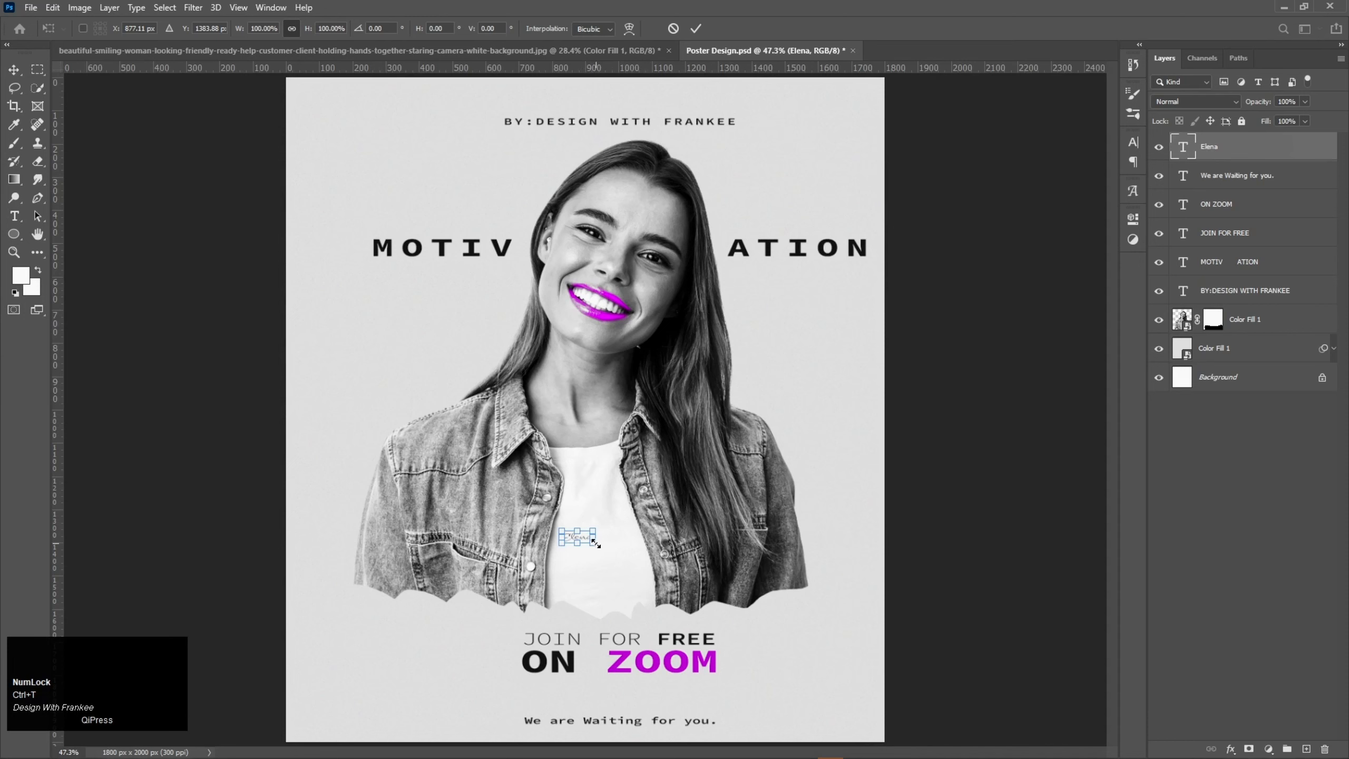
{"action": "left_click_drag", "start_coordinate": [595, 543], "coordinate": [824, 635]}
{"action": "left_click_drag", "start_coordinate": [654, 541], "coordinate": [665, 585]}
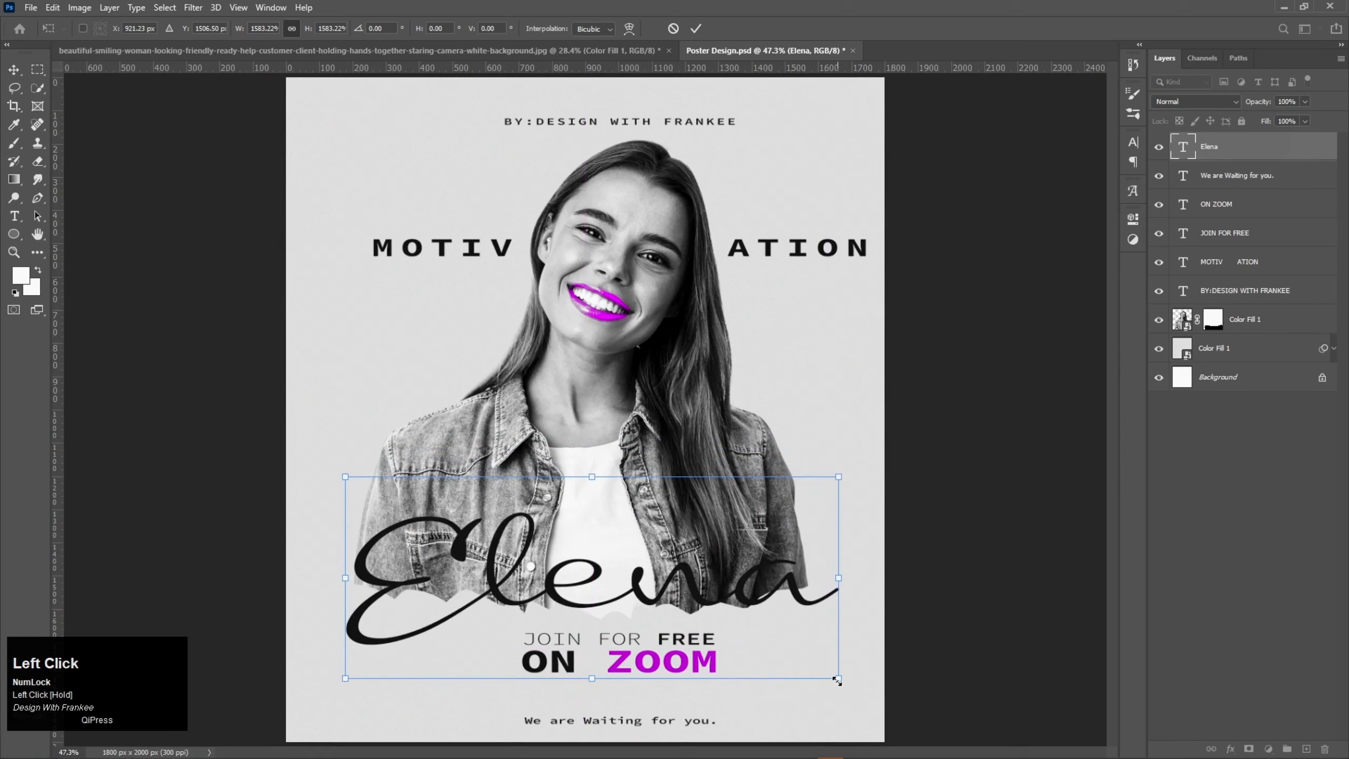
{"action": "left_click_drag", "start_coordinate": [837, 681], "coordinate": [846, 690]}
{"action": "left_click_drag", "start_coordinate": [751, 598], "coordinate": [751, 594]}
{"action": "key", "text": "Return"}
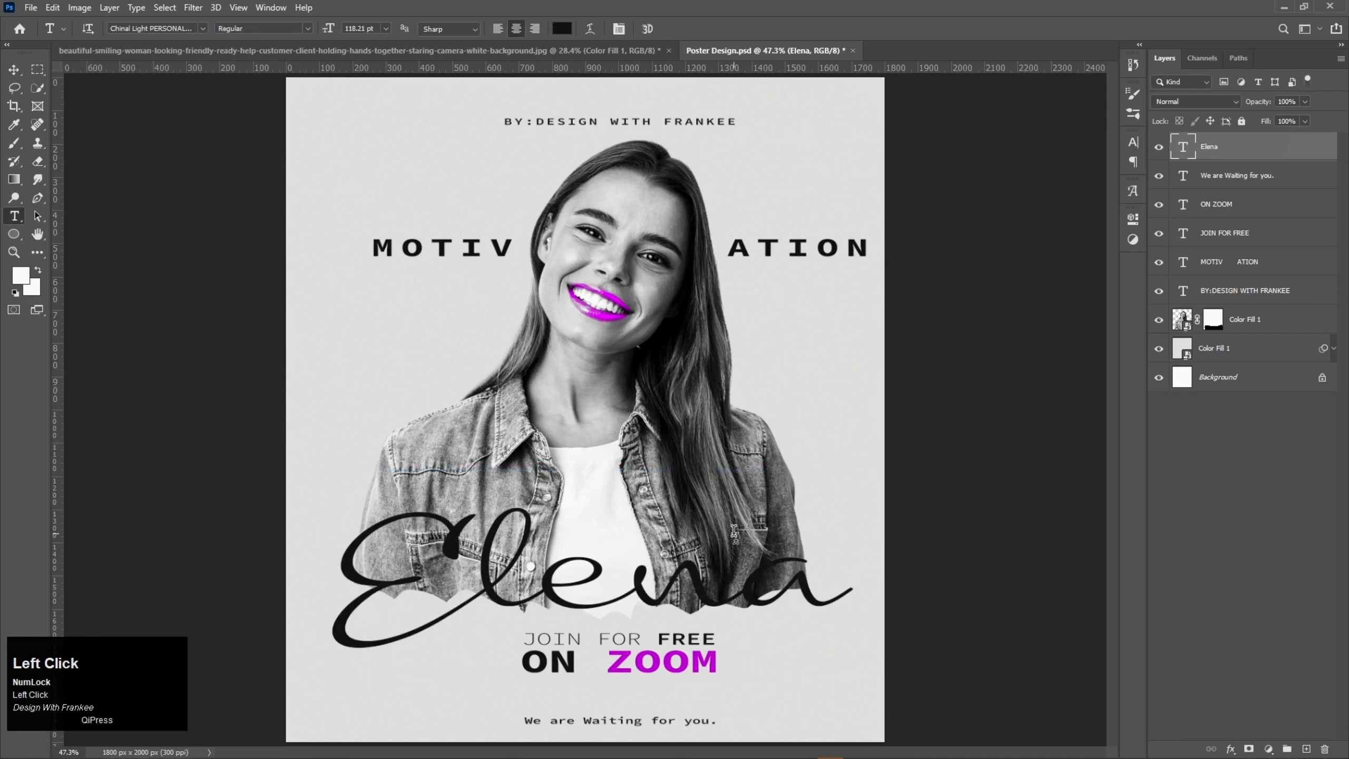
Step: Recolour the script name to the purple #a700c5 sampled from the "ZOOM" text
{"action": "double_click", "coordinate": [1180, 151]}
{"action": "left_click", "coordinate": [562, 28]}
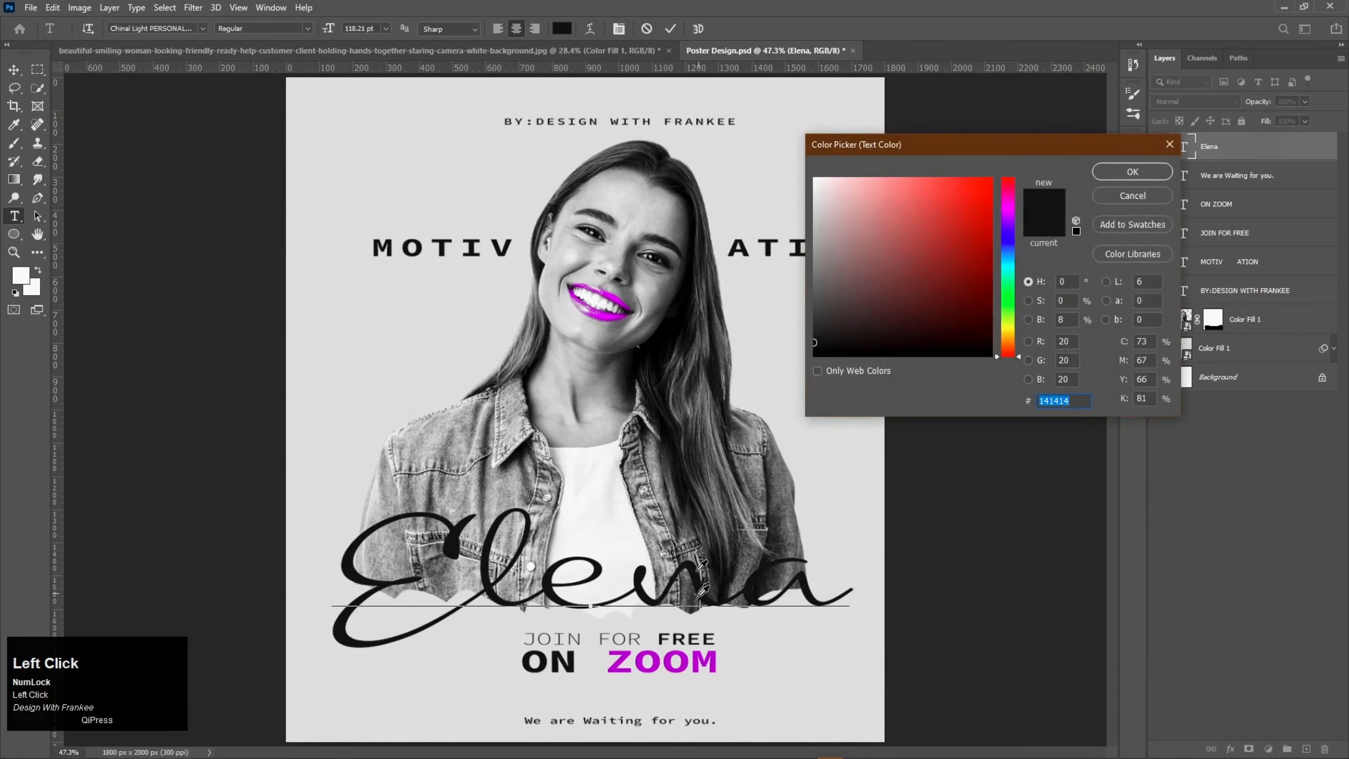
{"action": "left_click", "coordinate": [712, 658]}
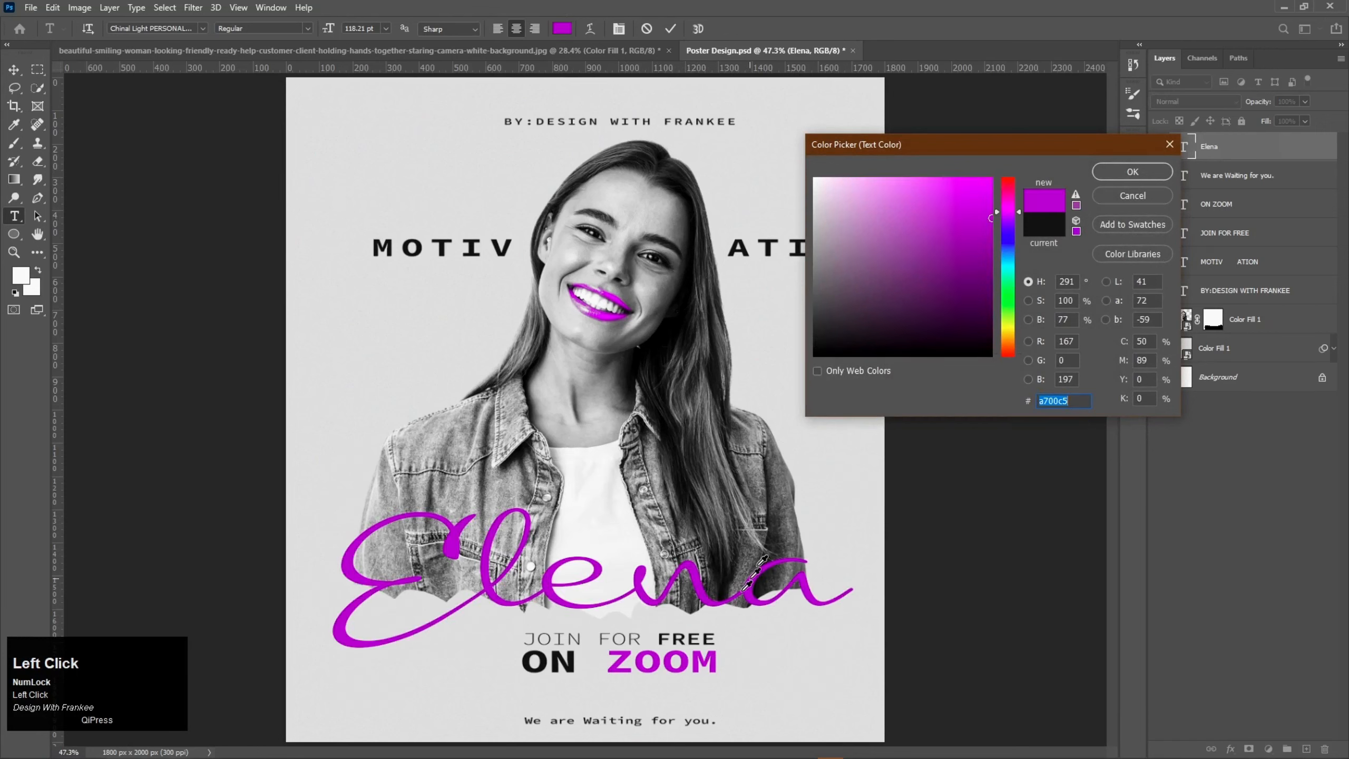
{"action": "left_click", "coordinate": [1130, 172]}
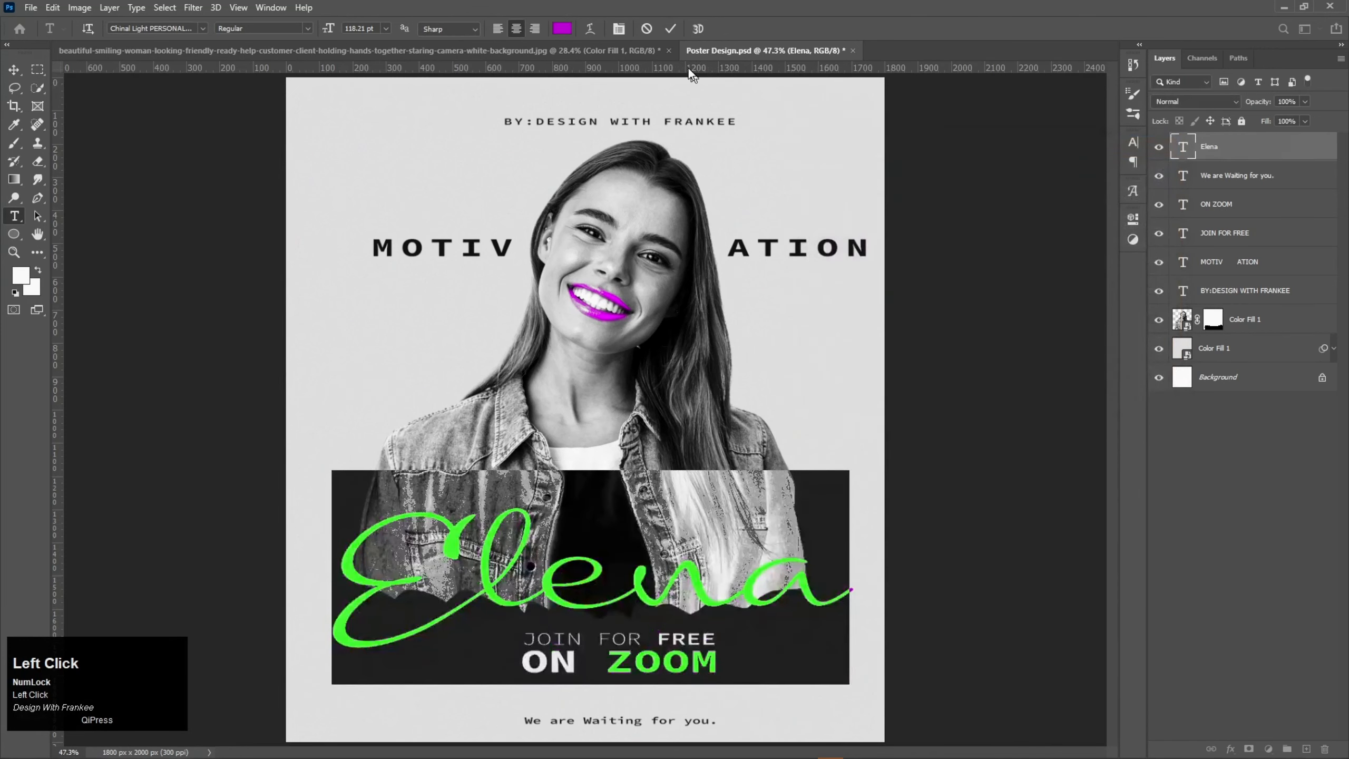
{"action": "left_click", "coordinate": [670, 29]}
Step: Duplicate the purple script name up over the face and change the copy's text to "by"
{"action": "key", "text": "v"}
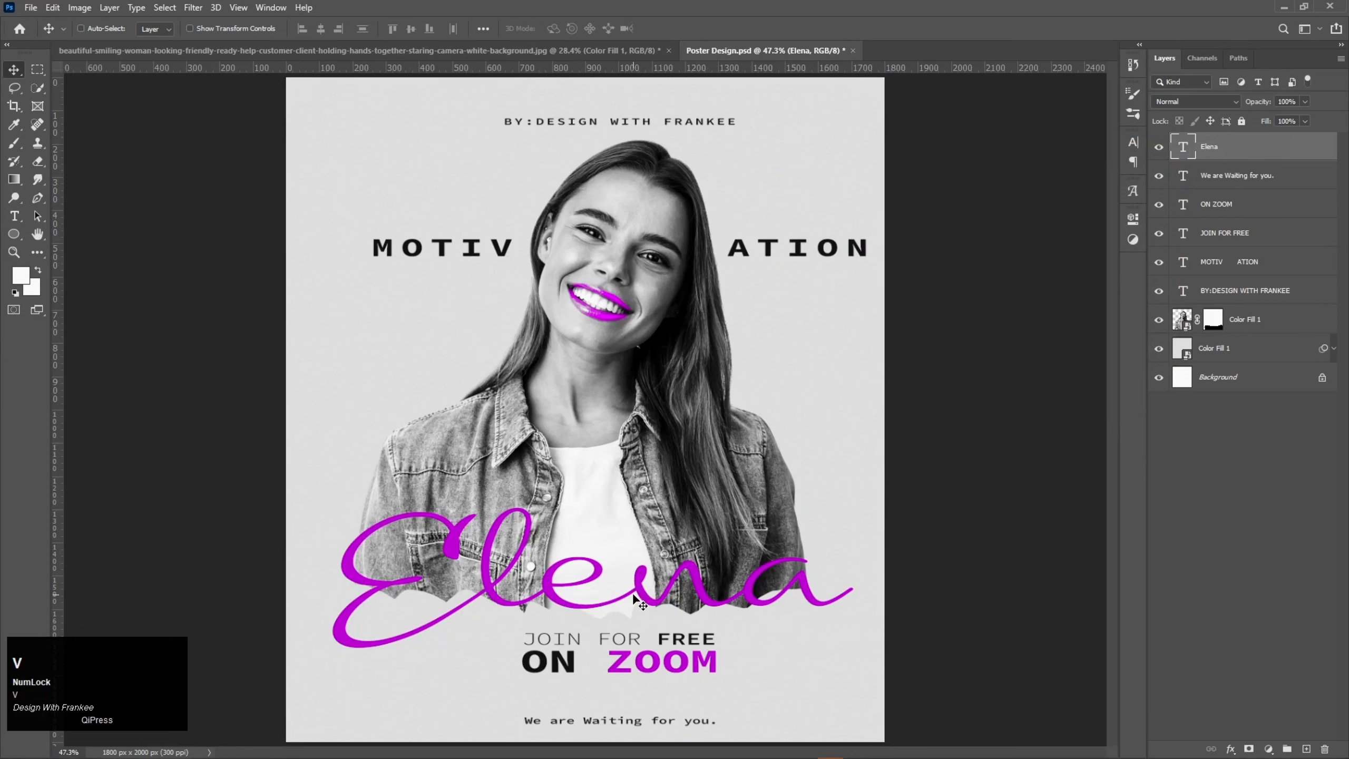
{"action": "left_click_drag", "start_coordinate": [633, 597], "coordinate": [759, 287]}
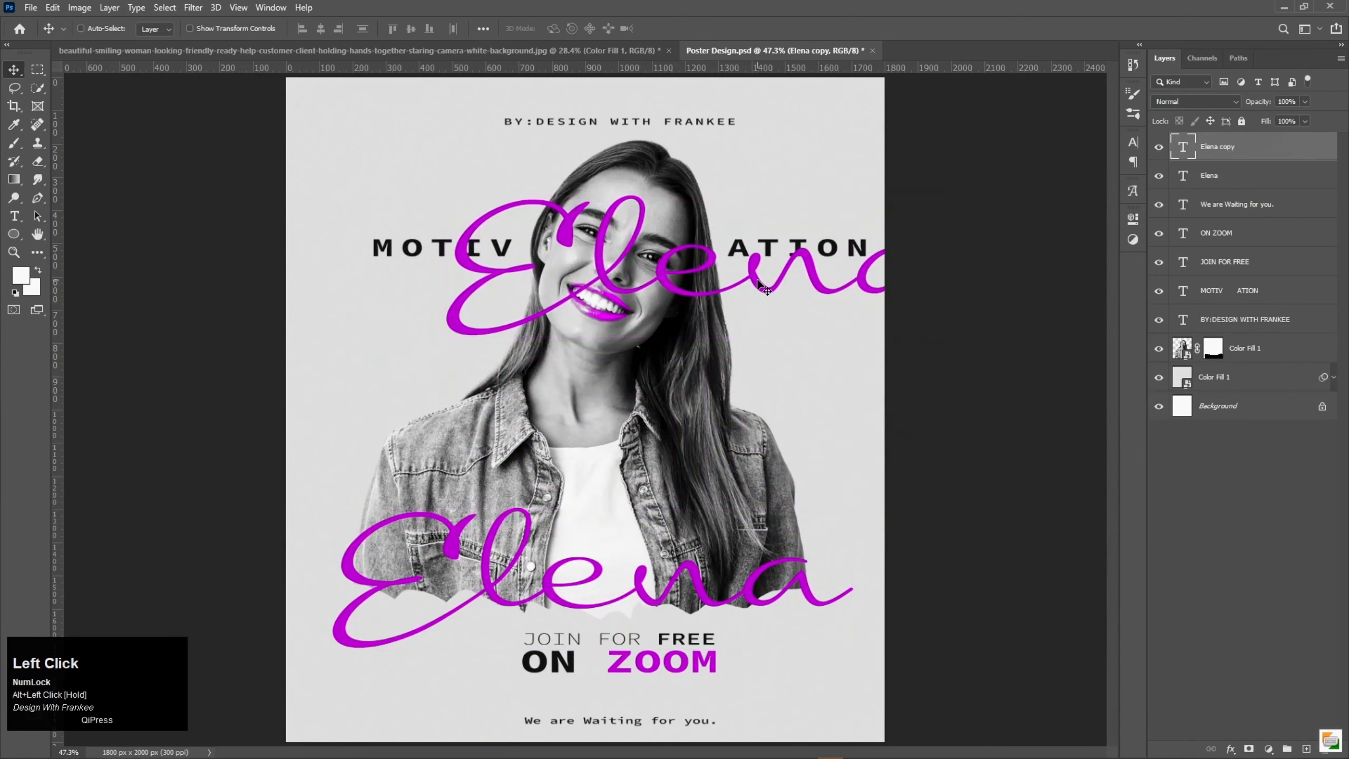
{"action": "double_click", "coordinate": [758, 282]}
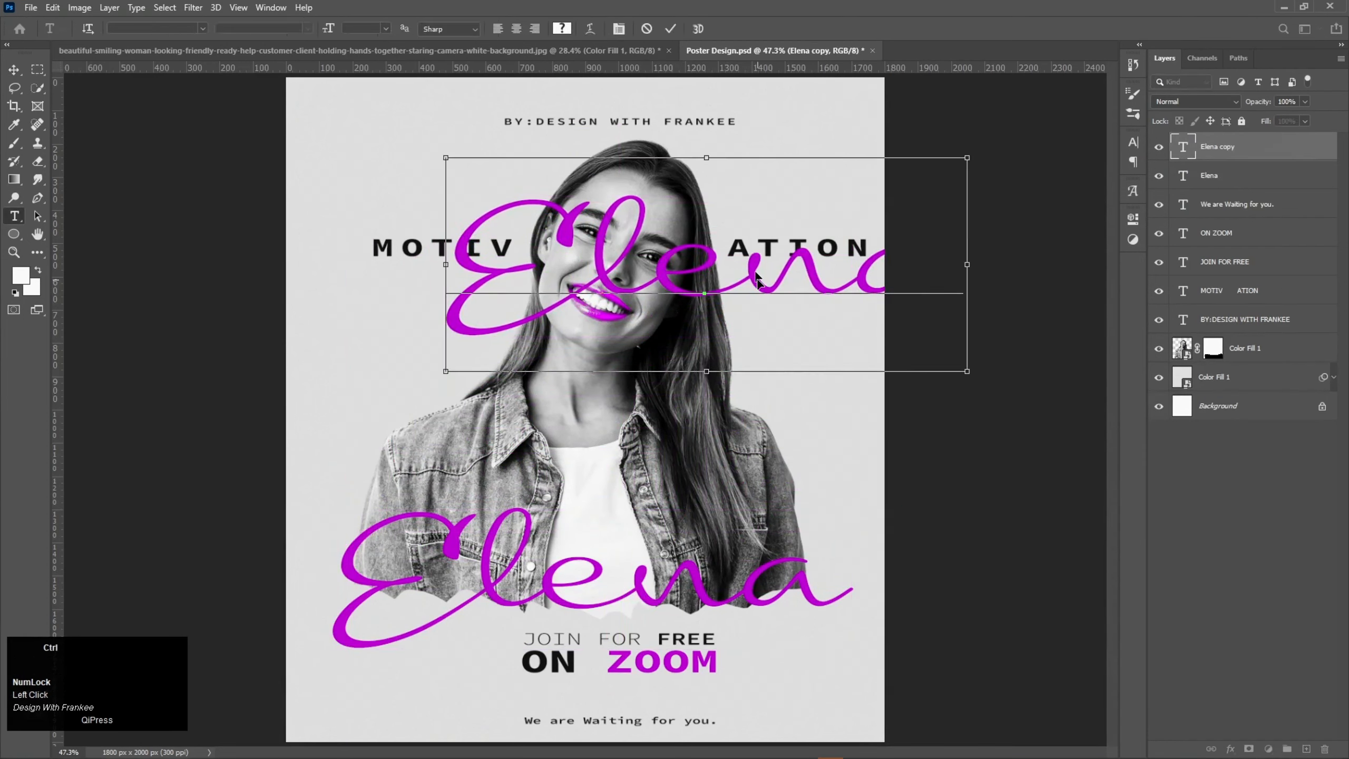
{"action": "key", "text": "ctrl+a"}
{"action": "type", "text": "by"}
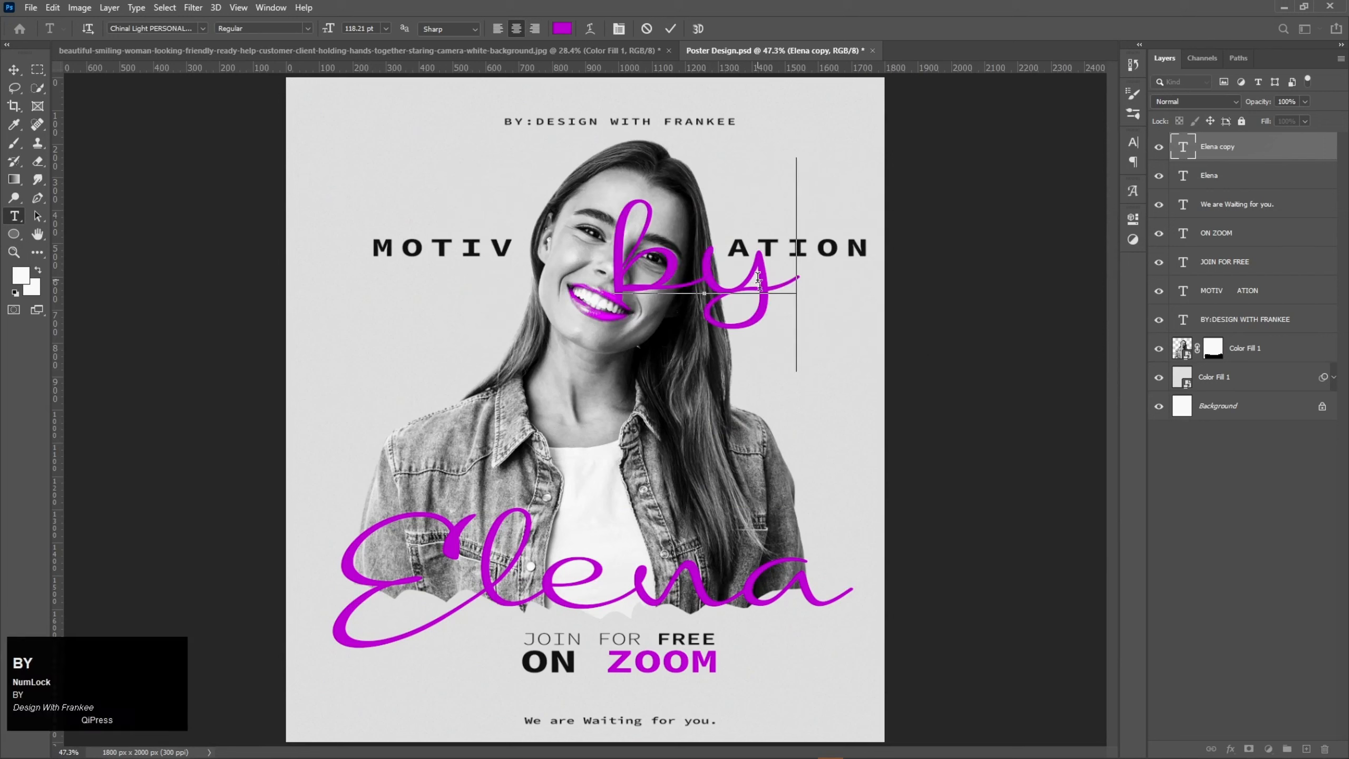
{"action": "left_click", "coordinate": [670, 28]}
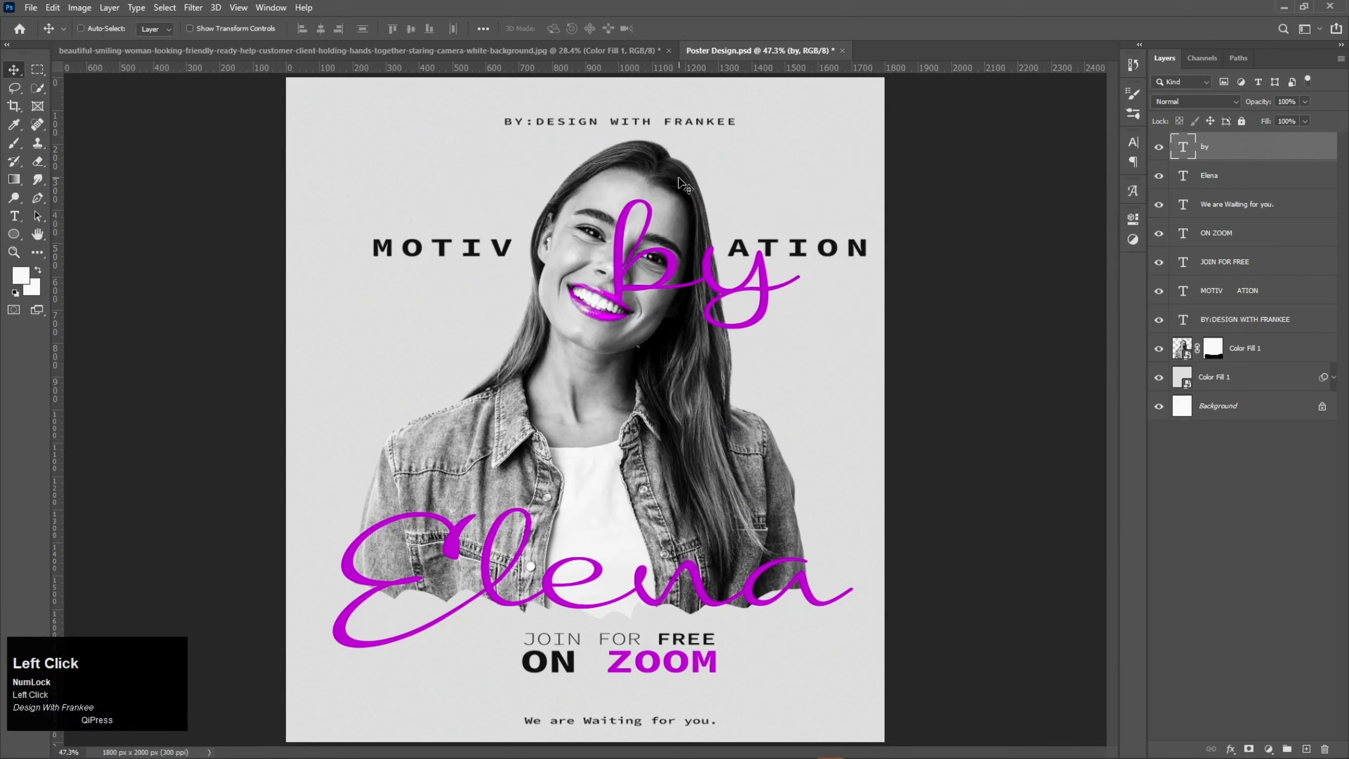
Step: Shrink "by" to about a quarter of its size, tilt it about 13° counter-clockwise and place it beneath the end of "ATION"
{"action": "key", "text": "ctrl+t"}
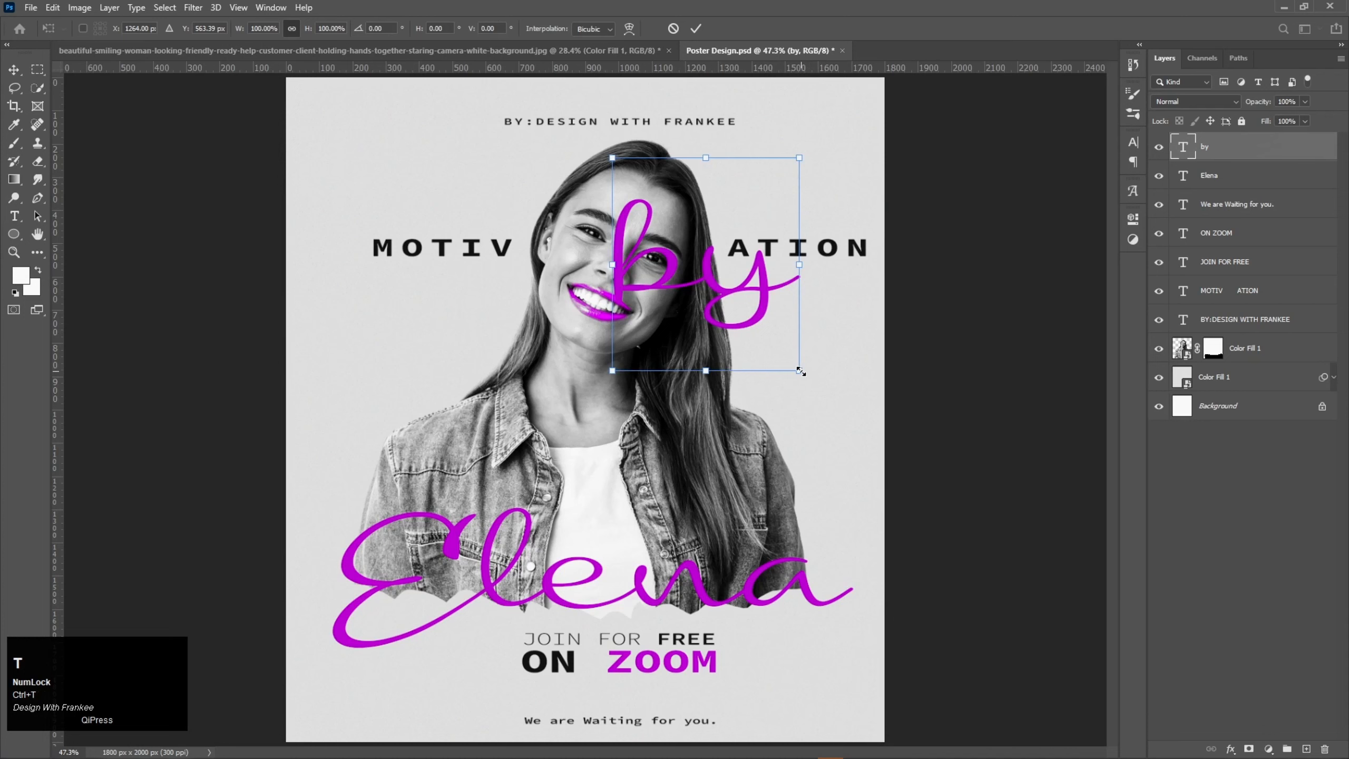
{"action": "left_click_drag", "start_coordinate": [800, 371], "coordinate": [844, 274]}
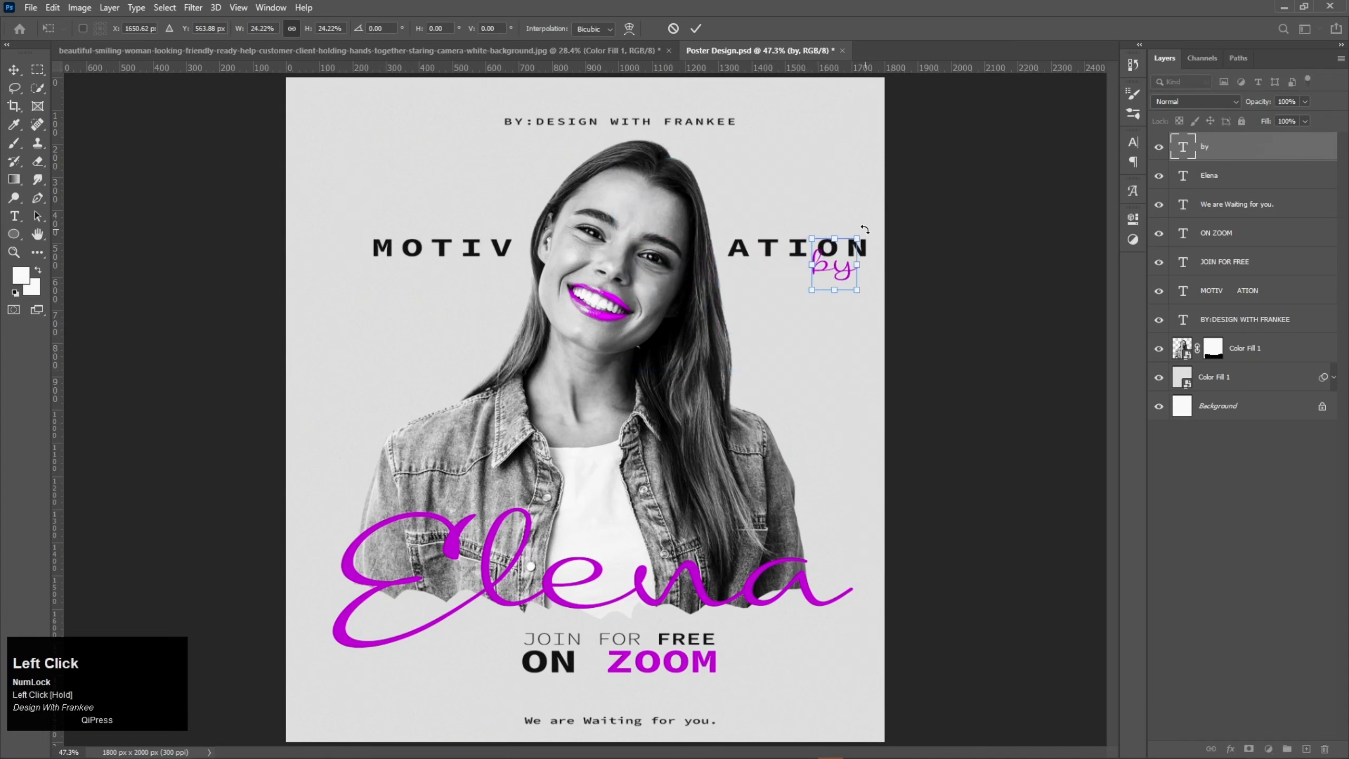
{"action": "left_click_drag", "start_coordinate": [867, 226], "coordinate": [862, 216]}
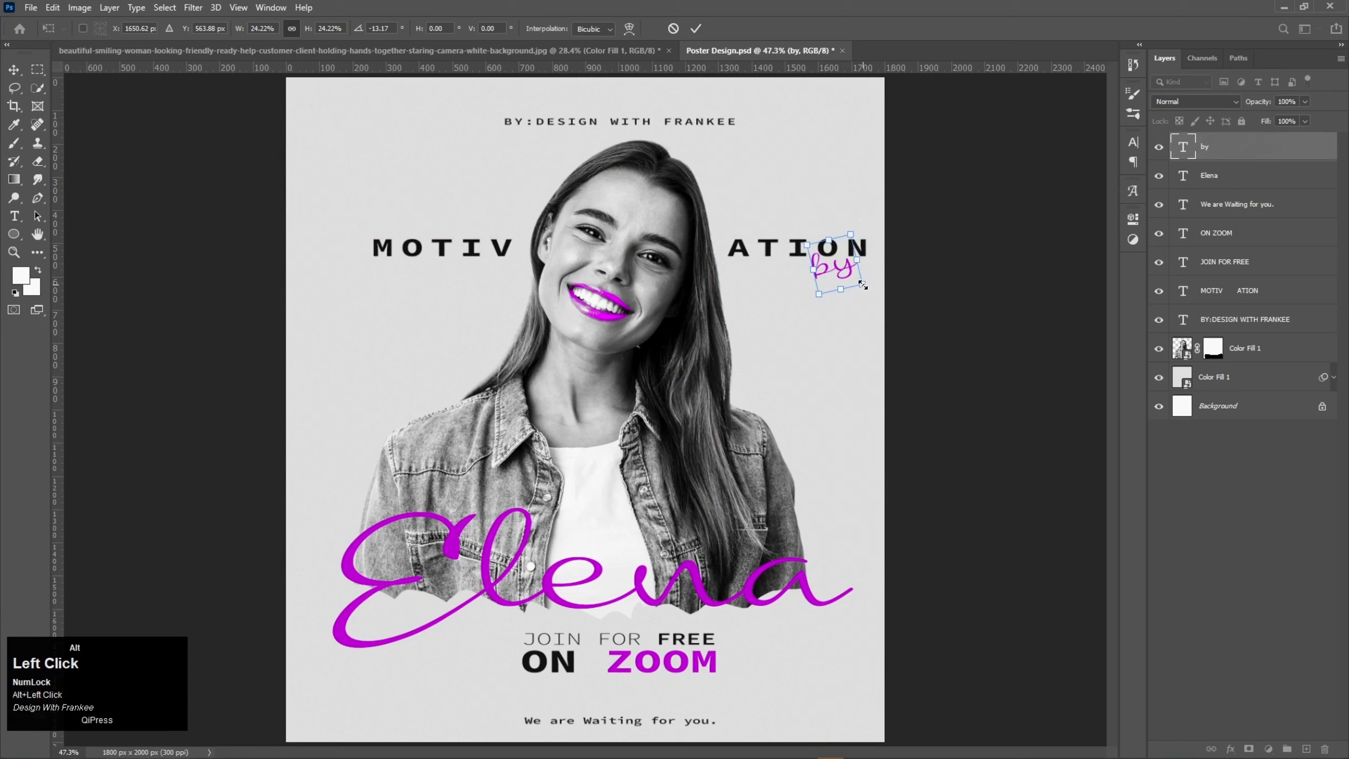
{"action": "mouse_move", "coordinate": [863, 285]}
{"action": "left_mouse_down"}
{"action": "mouse_move", "coordinate": [852, 268]}
{"action": "mouse_move", "coordinate": [884, 265]}
{"action": "mouse_move", "coordinate": [852, 280]}
{"action": "left_mouse_up"}
{"action": "double_click", "coordinate": [852, 268]}
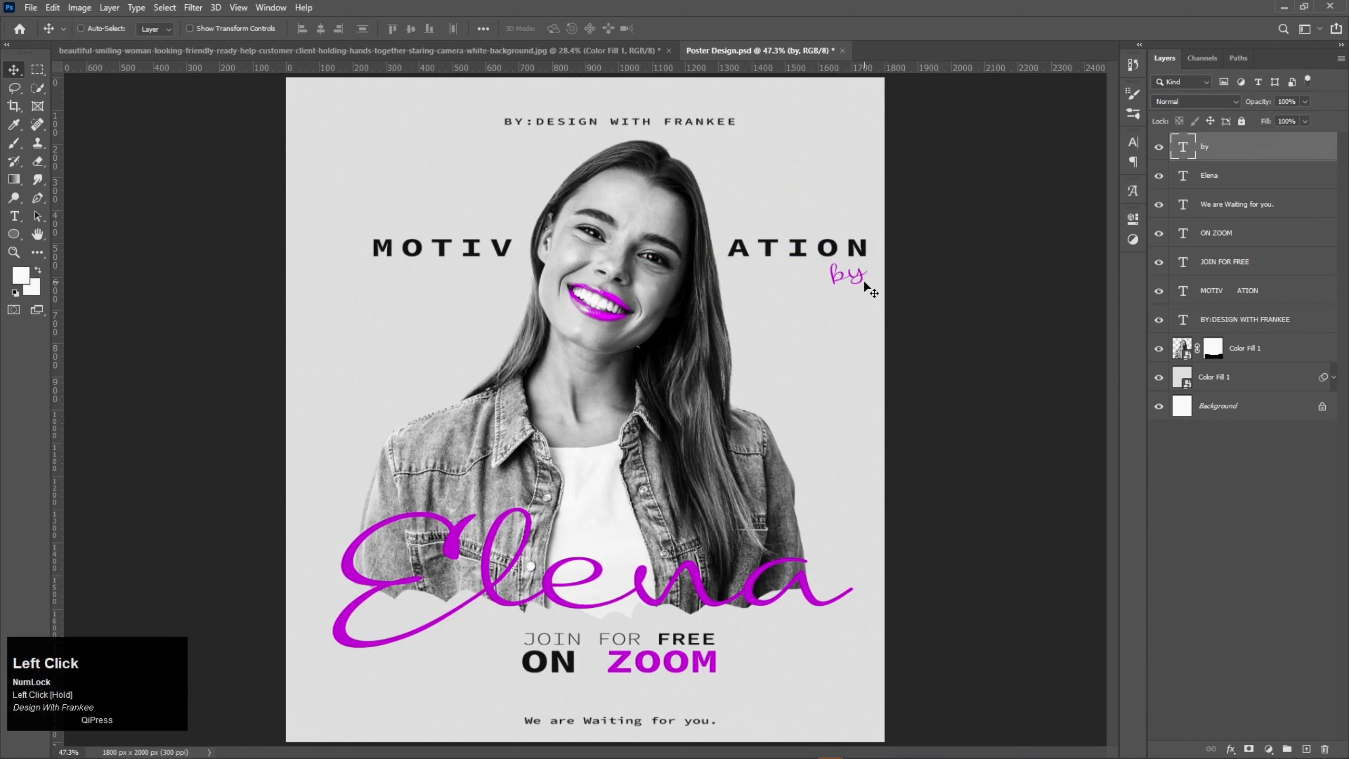
Step: Enlarge the "by" text slightly and move it to just beneath the first letters of "ATION"
{"action": "key", "text": "ctrl+t"}
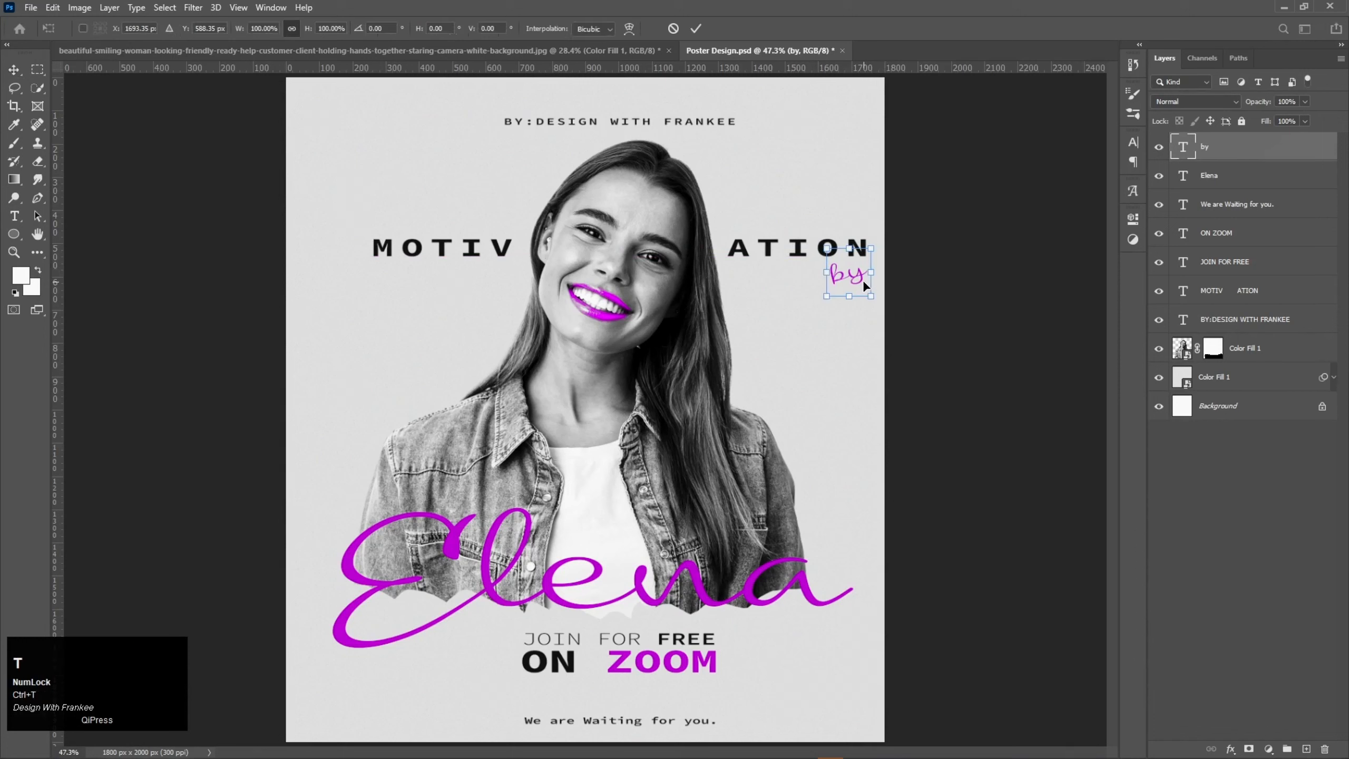
{"action": "left_click_drag", "start_coordinate": [873, 296], "coordinate": [786, 279]}
{"action": "left_click", "coordinate": [845, 312]}
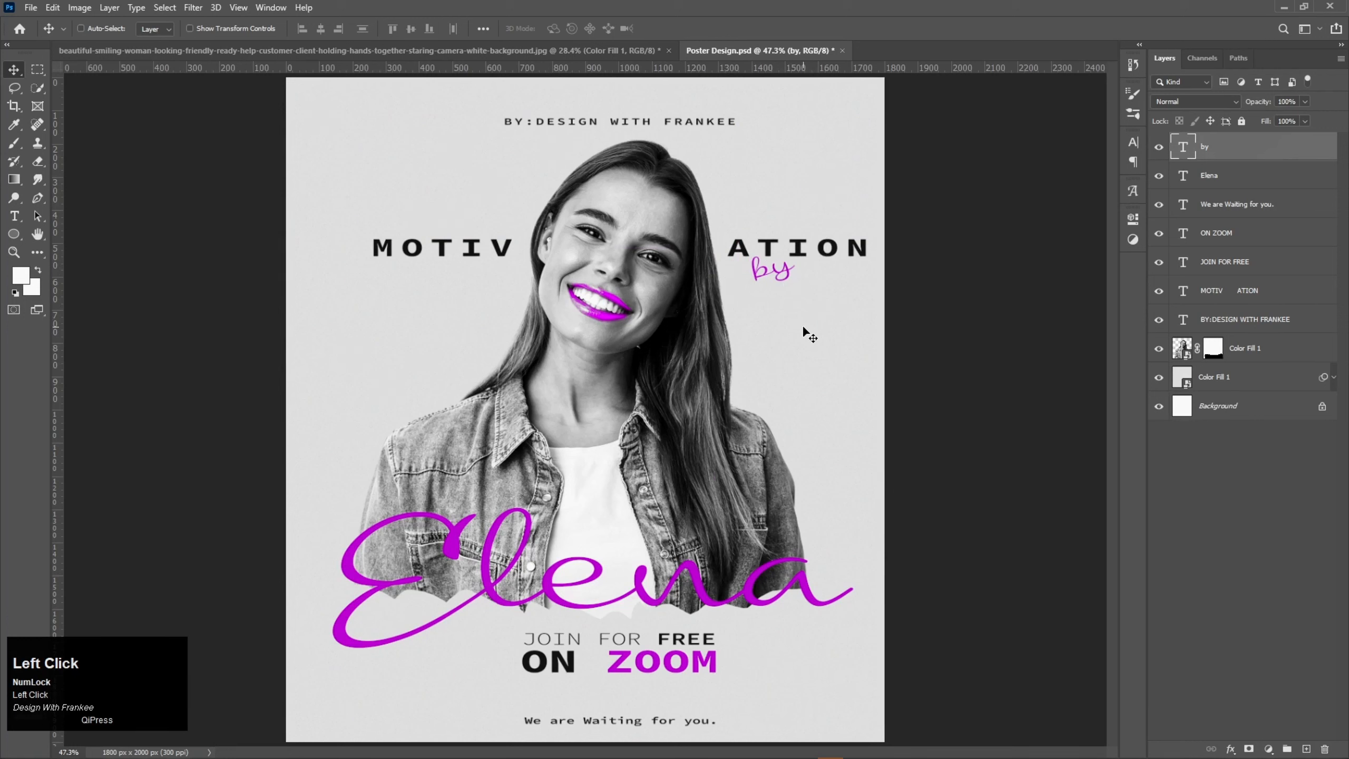